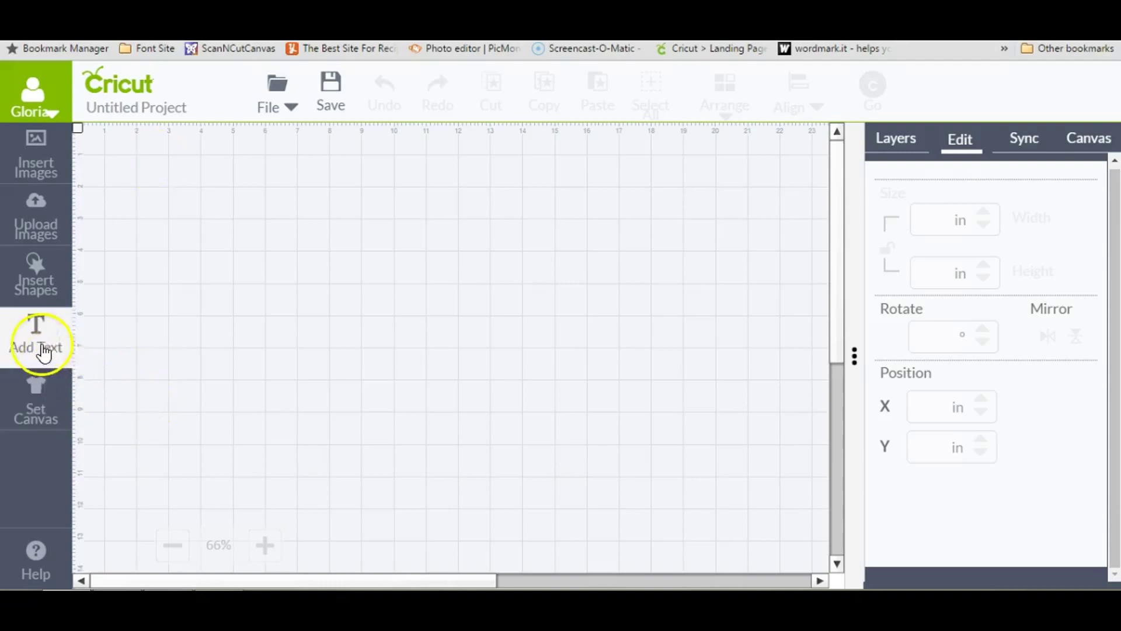
Add the text "world's" to the canvas and set its font to DonJuan.
{"action": "left_click", "coordinate": [38, 274]}
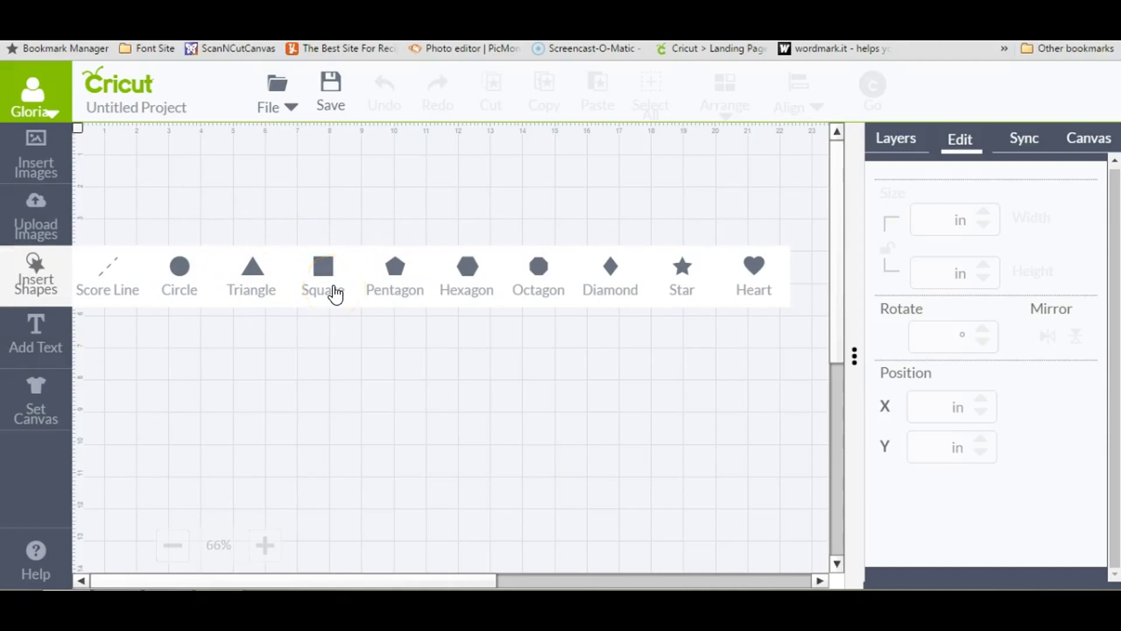
{"action": "left_click", "coordinate": [25, 330]}
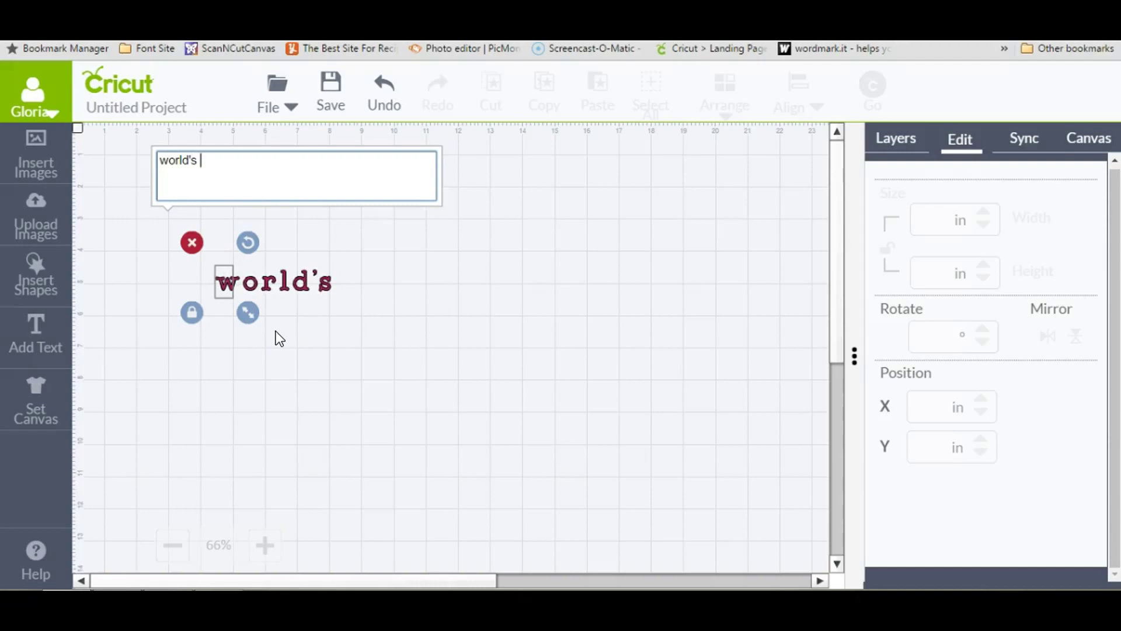
{"action": "key", "text": "Return"}
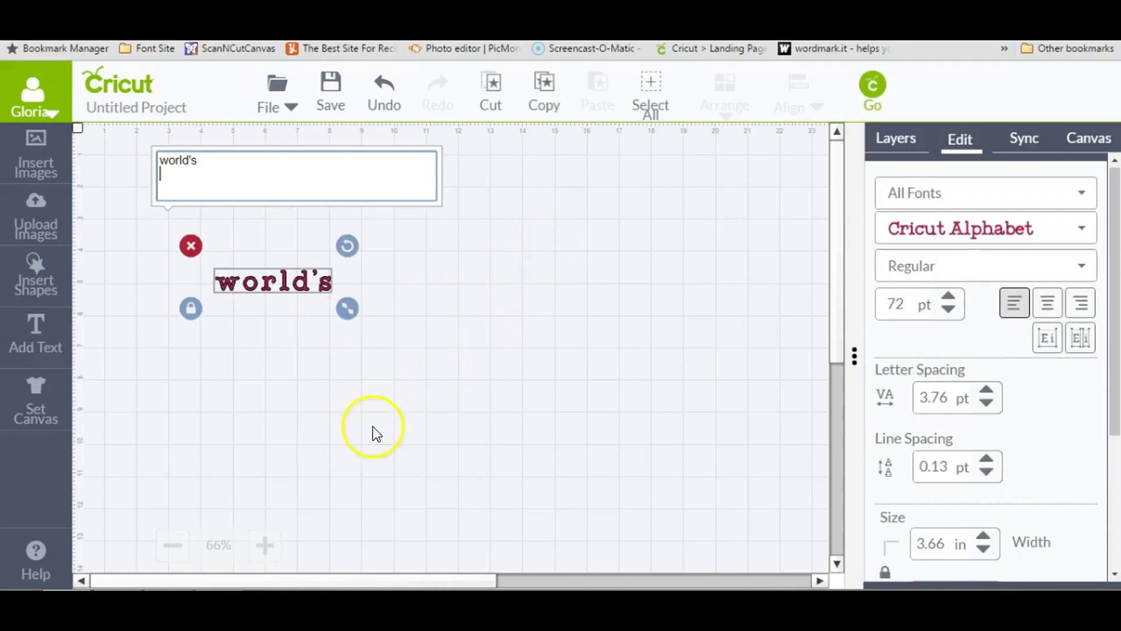
{"action": "left_click", "coordinate": [1078, 232]}
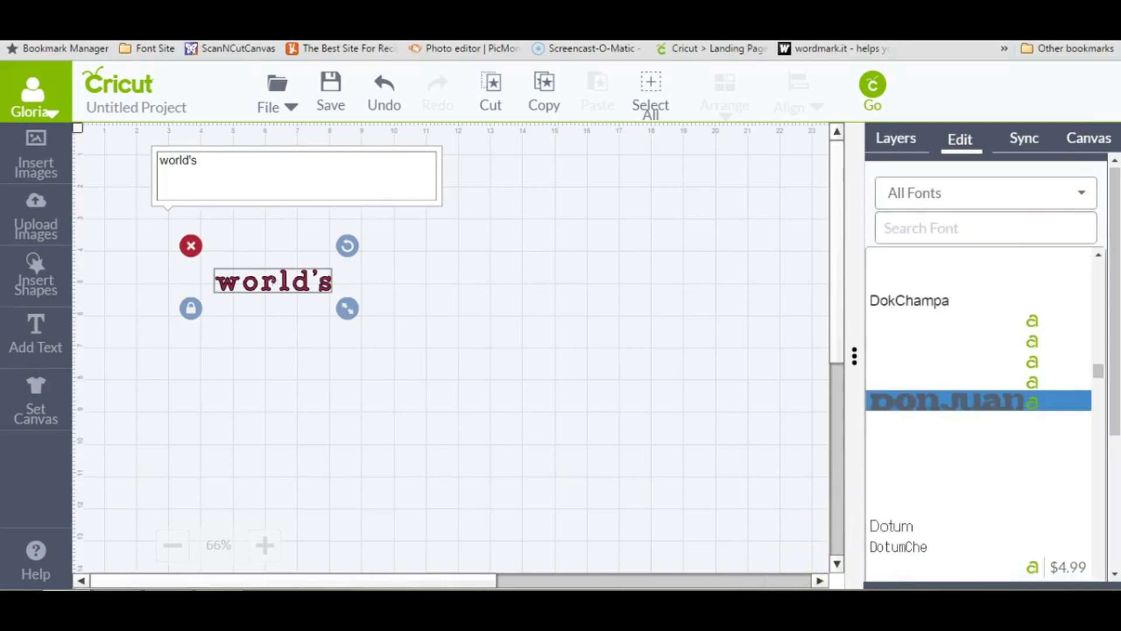
{"action": "left_click", "coordinate": [972, 405]}
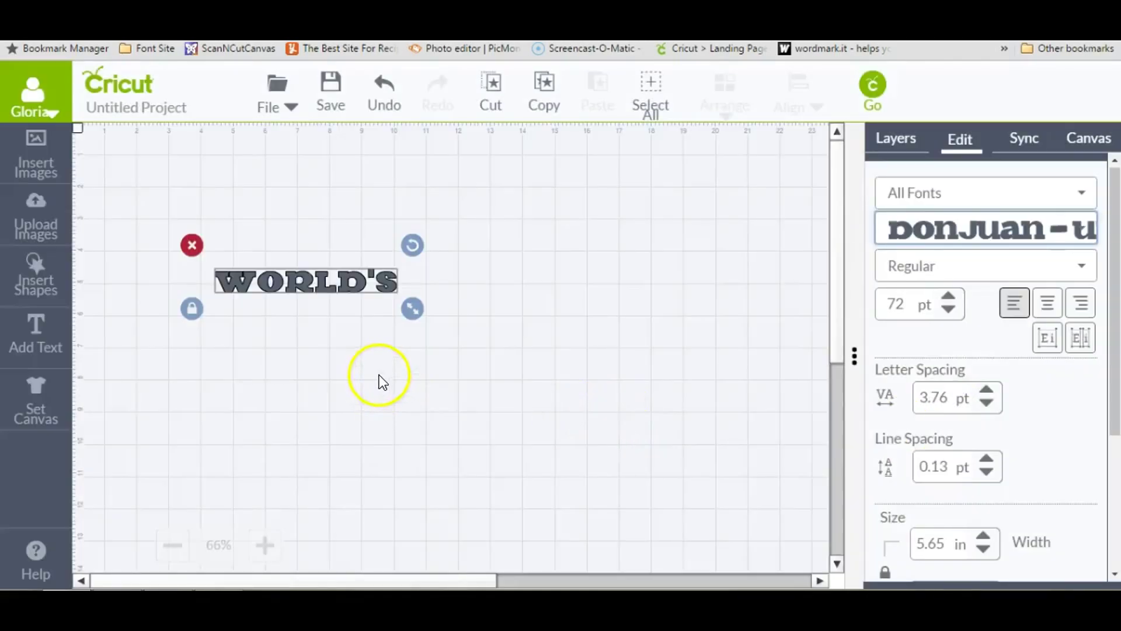
{"action": "left_click", "coordinate": [324, 273]}
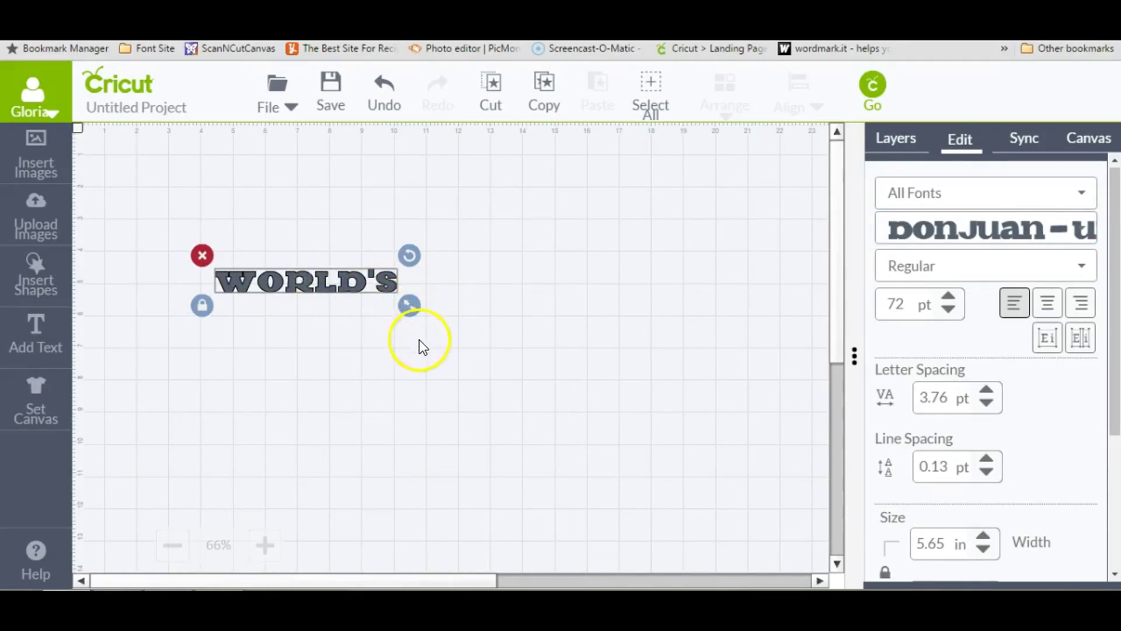
Ungroup the WORLD'S text down to separate individual letters.
{"action": "right_click", "coordinate": [366, 324]}
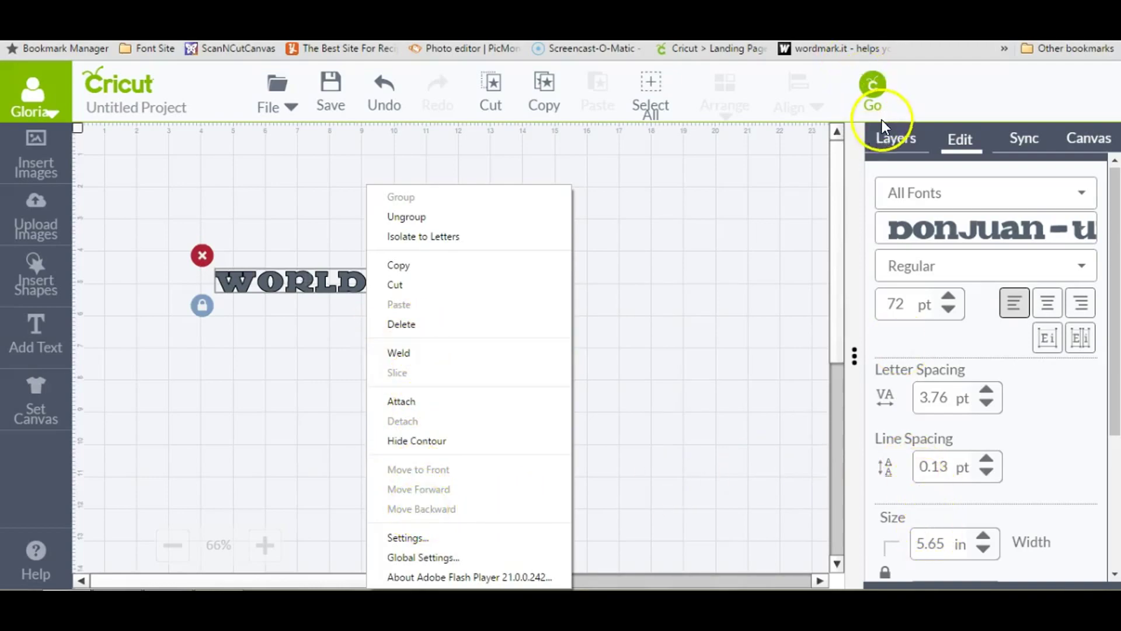
{"action": "left_click", "coordinate": [891, 140]}
{"action": "left_click", "coordinate": [960, 556]}
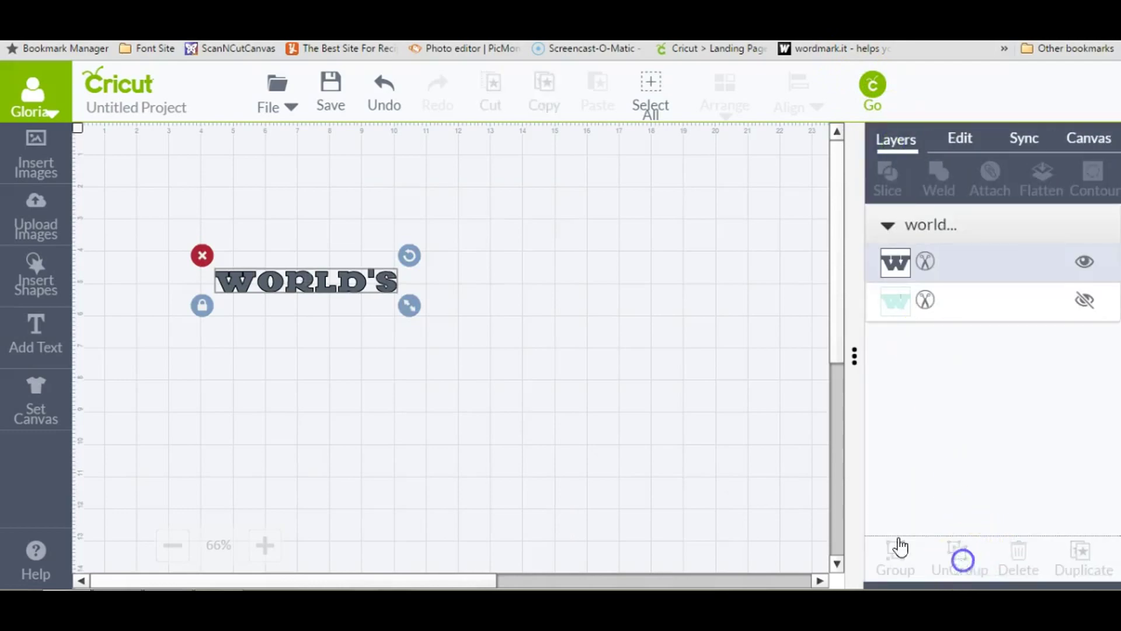
{"action": "left_click", "coordinate": [436, 478]}
{"action": "left_click", "coordinate": [372, 271]}
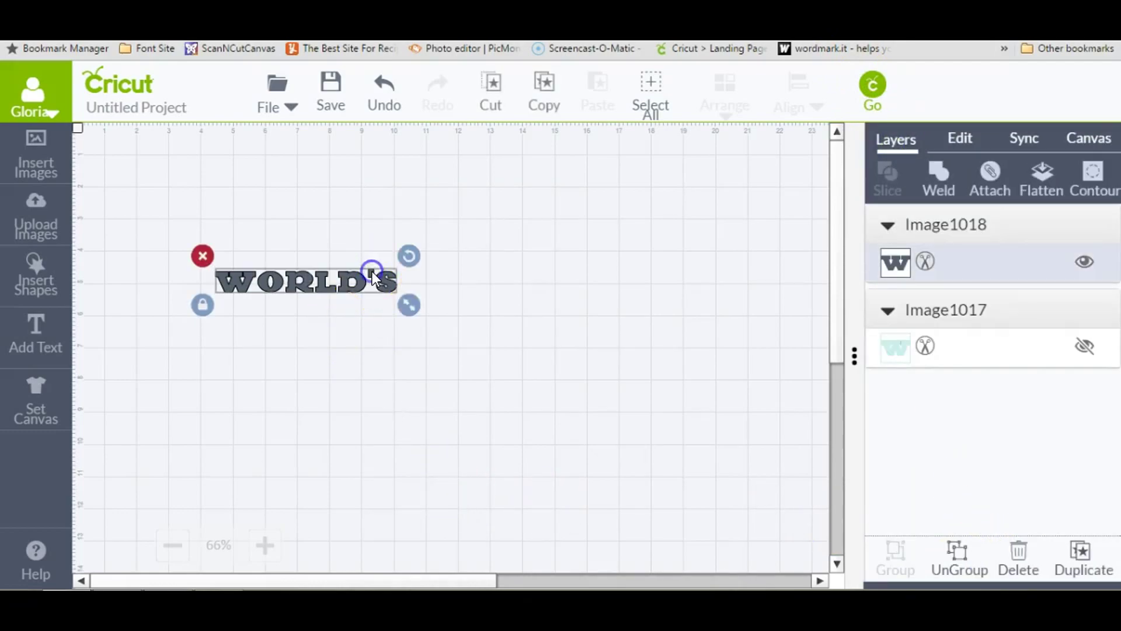
{"action": "left_click", "coordinate": [411, 379]}
{"action": "left_click", "coordinate": [365, 284]}
{"action": "right_click", "coordinate": [564, 348]}
{"action": "left_click", "coordinate": [960, 556]}
{"action": "left_click", "coordinate": [961, 554]}
{"action": "left_click", "coordinate": [959, 554]}
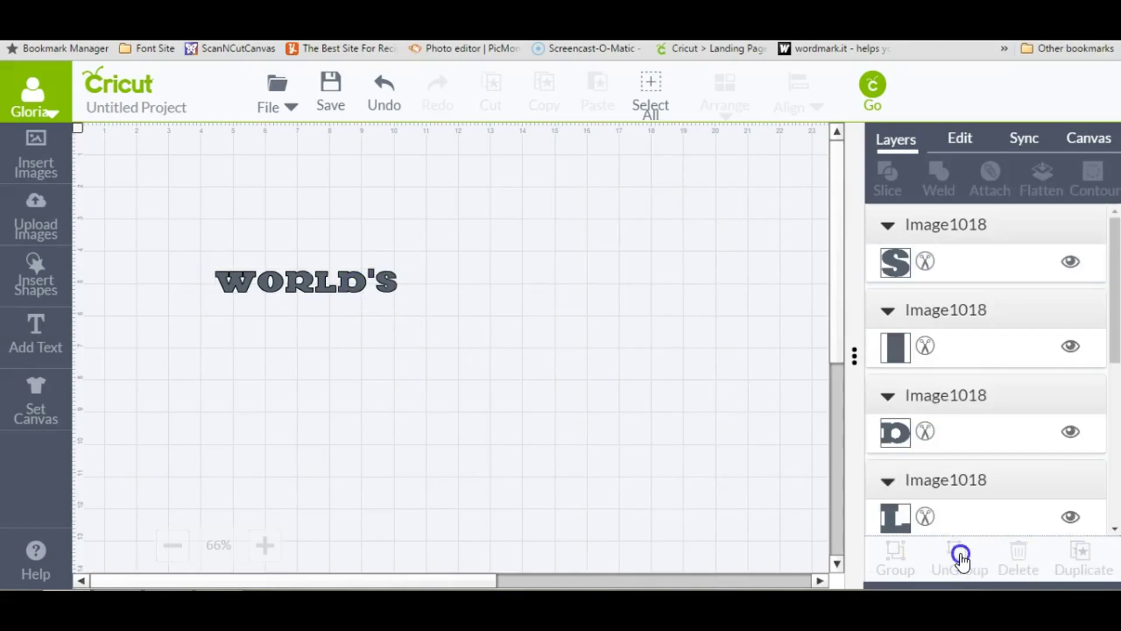
Nudge the apostrophe and S of WORLD'S slightly closer to the D and weld the two characters together.
{"action": "left_click", "coordinate": [335, 282]}
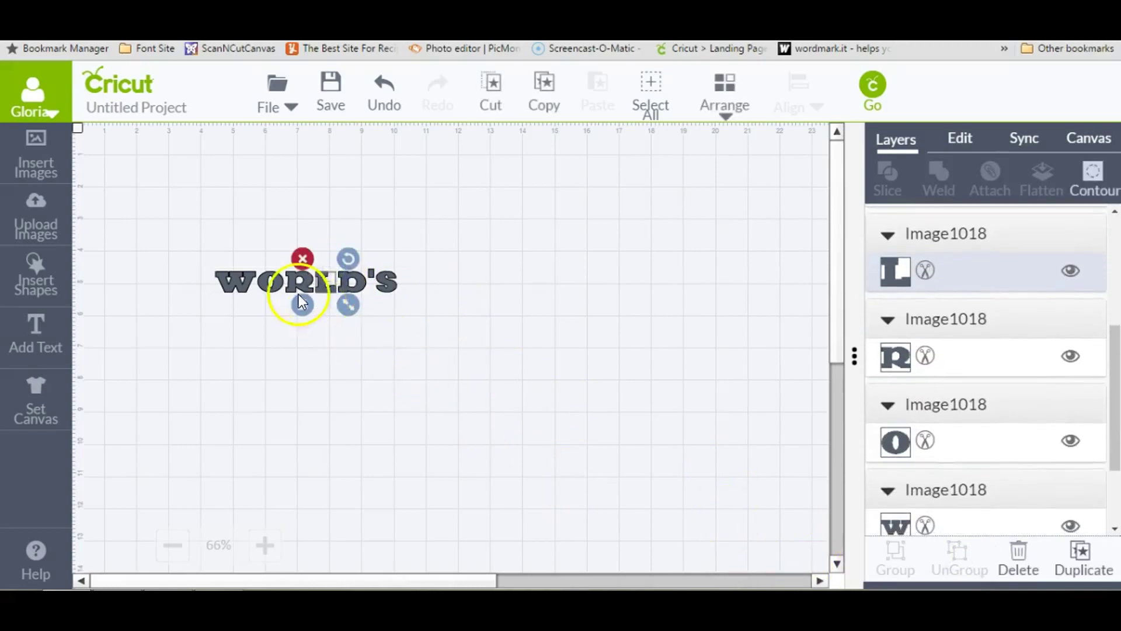
{"action": "left_click", "coordinate": [369, 278]}
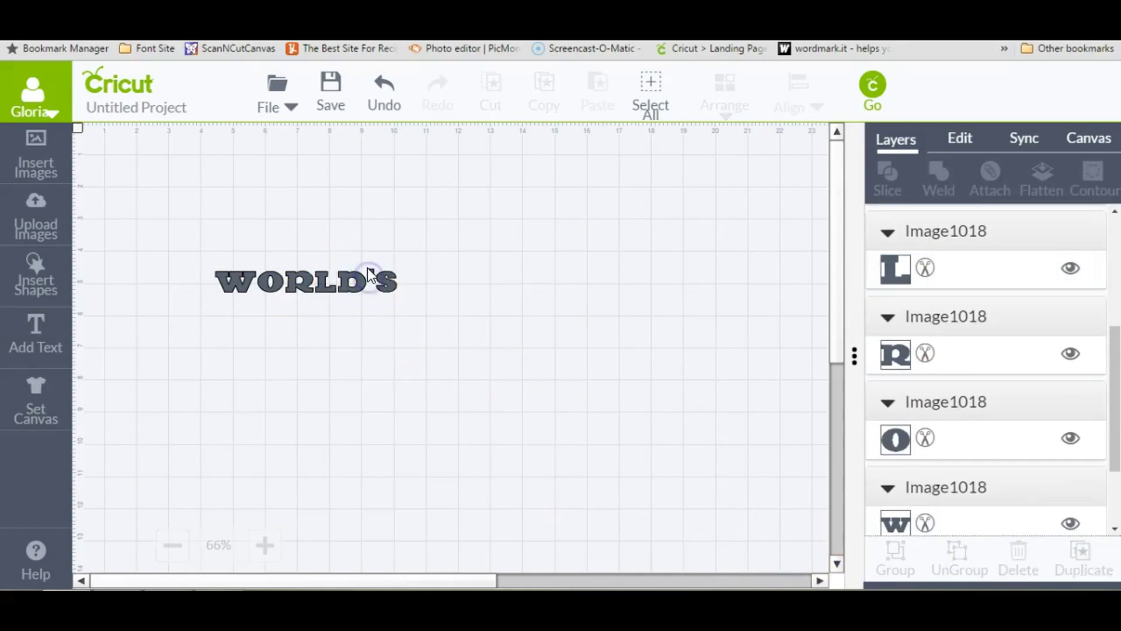
{"action": "left_click_drag", "start_coordinate": [401, 292], "coordinate": [401, 295]}
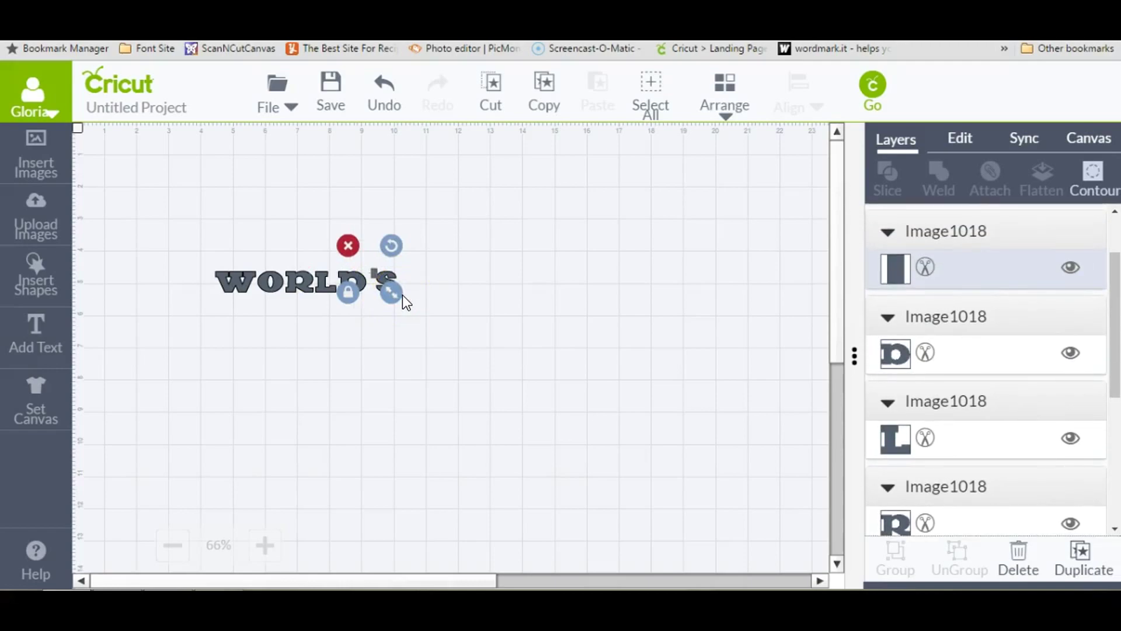
{"action": "left_click", "coordinate": [405, 221]}
{"action": "left_click_drag", "start_coordinate": [401, 237], "coordinate": [367, 318]}
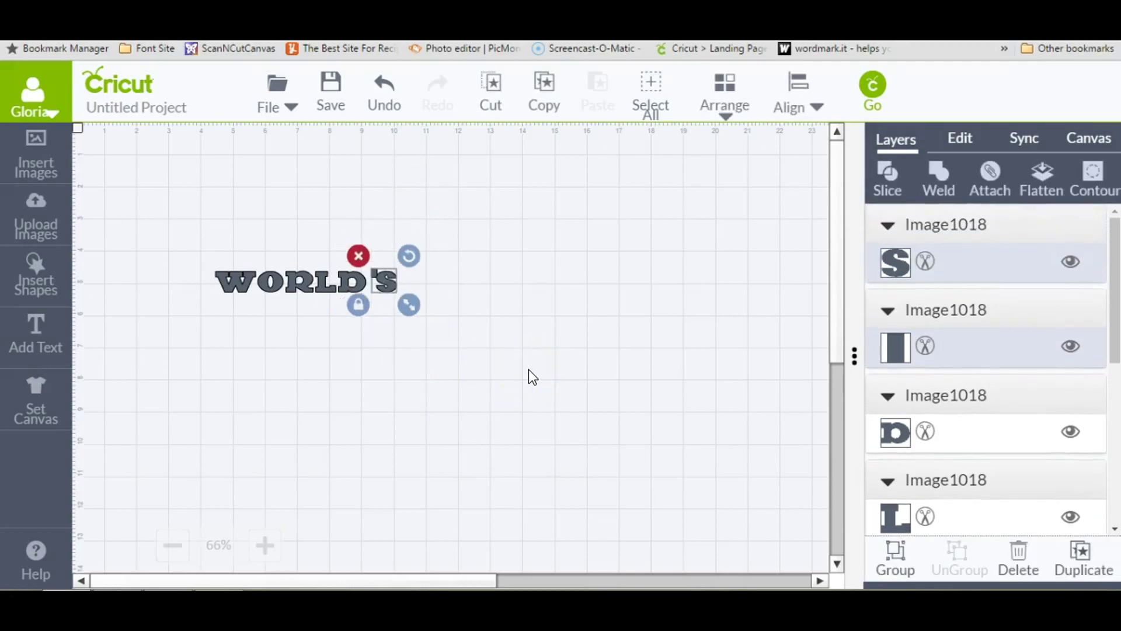
{"action": "key", "text": "Left"}
{"action": "key", "text": "Left"}
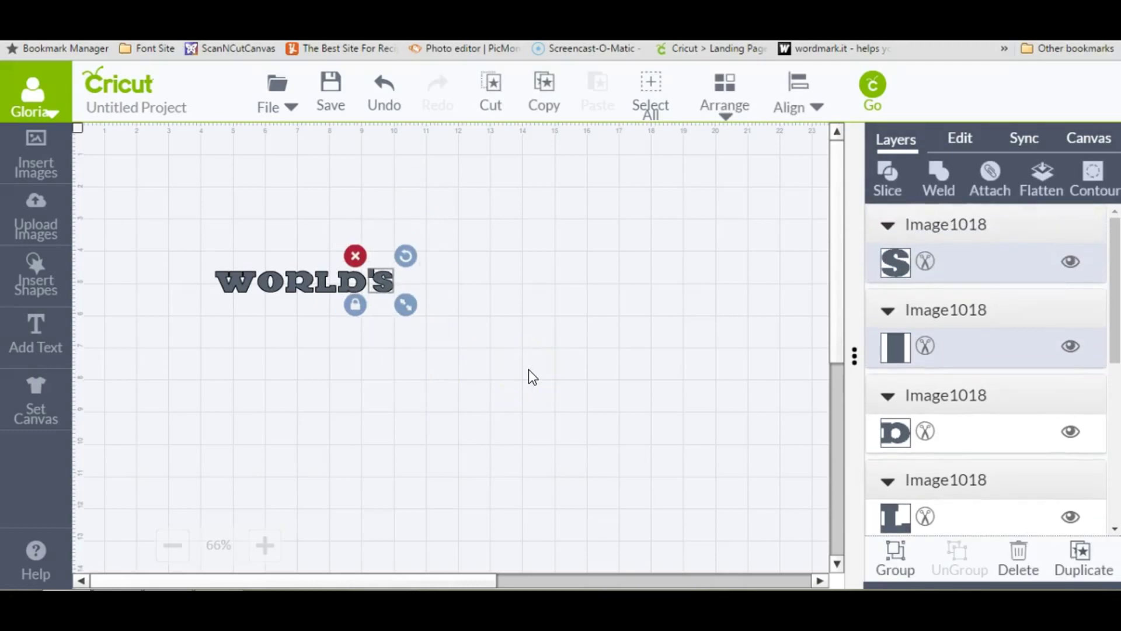
{"action": "left_click", "coordinate": [933, 188]}
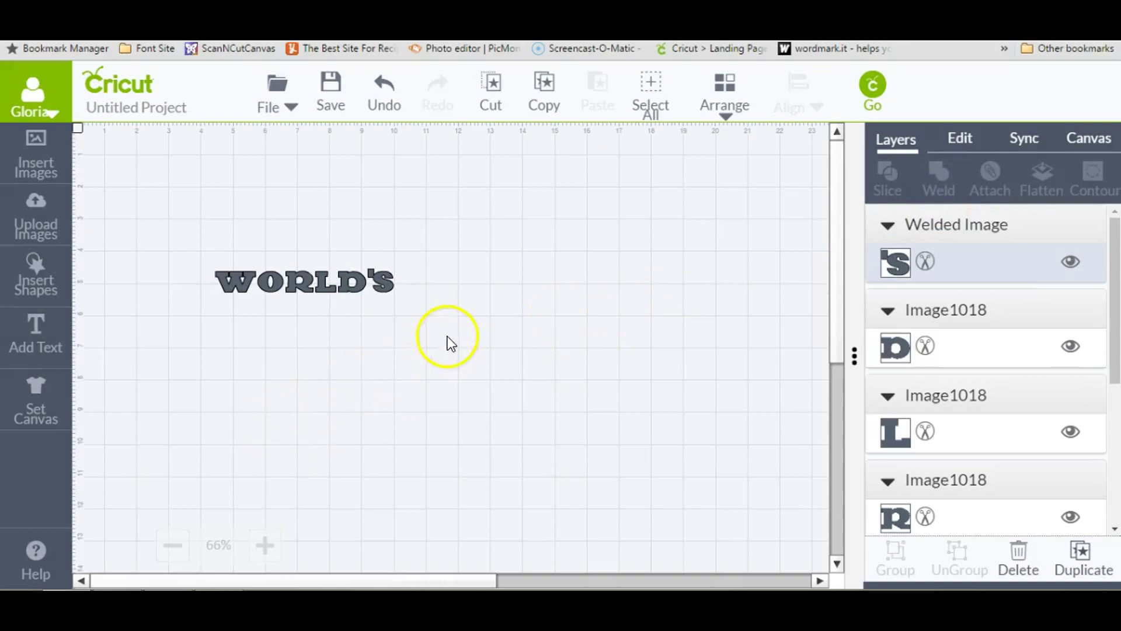
Add a new text object reading "greastest" to the canvas.
{"action": "left_click", "coordinate": [35, 347]}
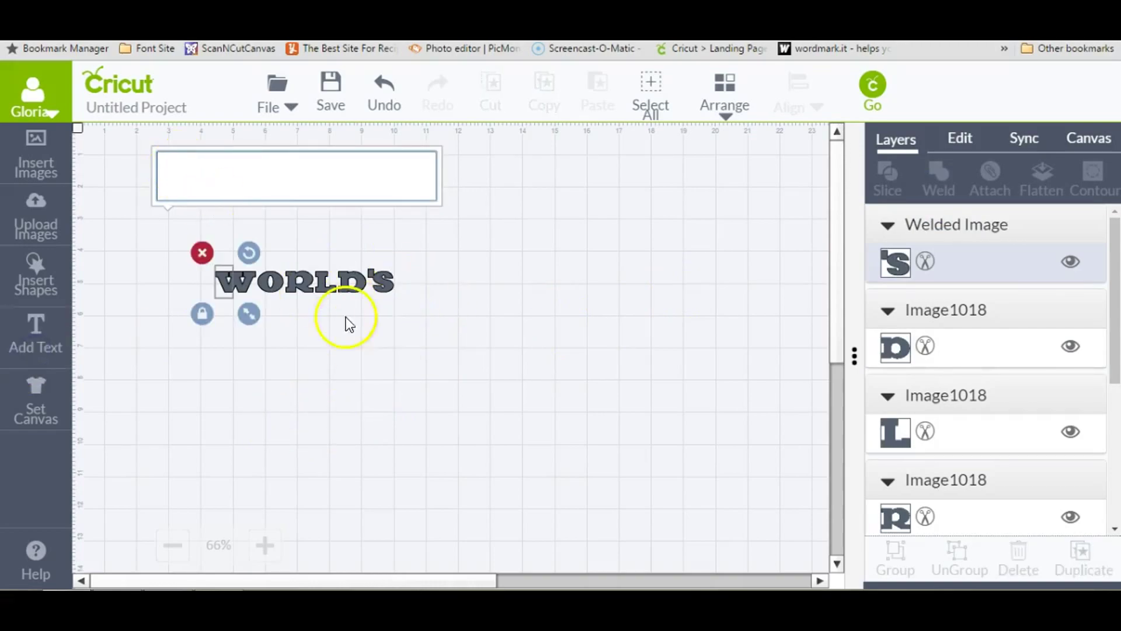
{"action": "type", "text": "greas"}
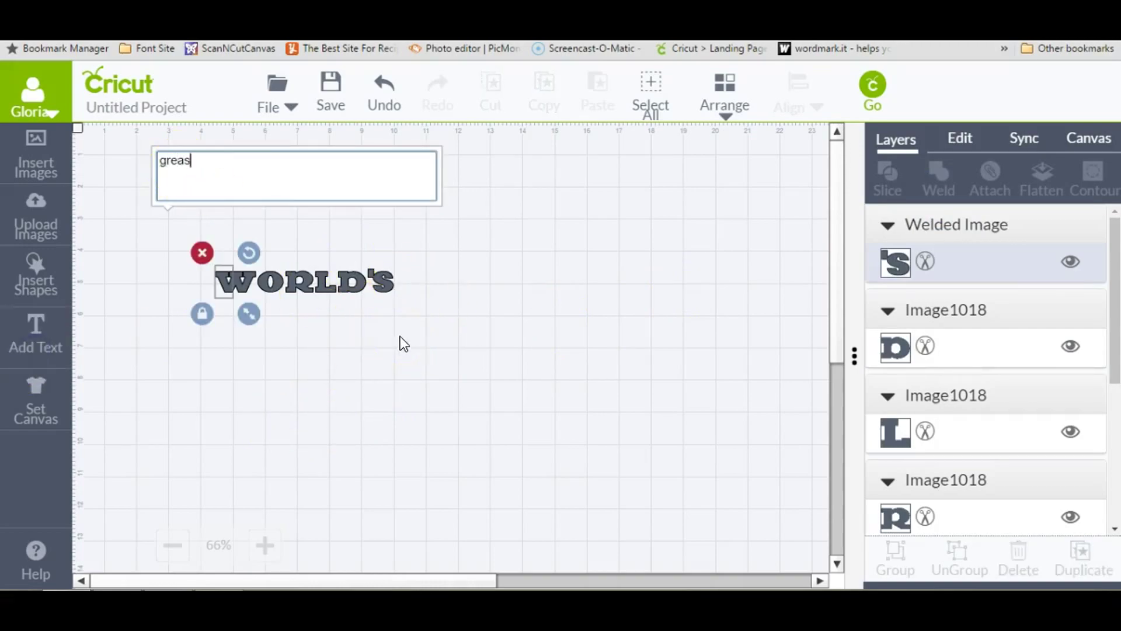
{"action": "type", "text": "test"}
{"action": "key", "text": "Return"}
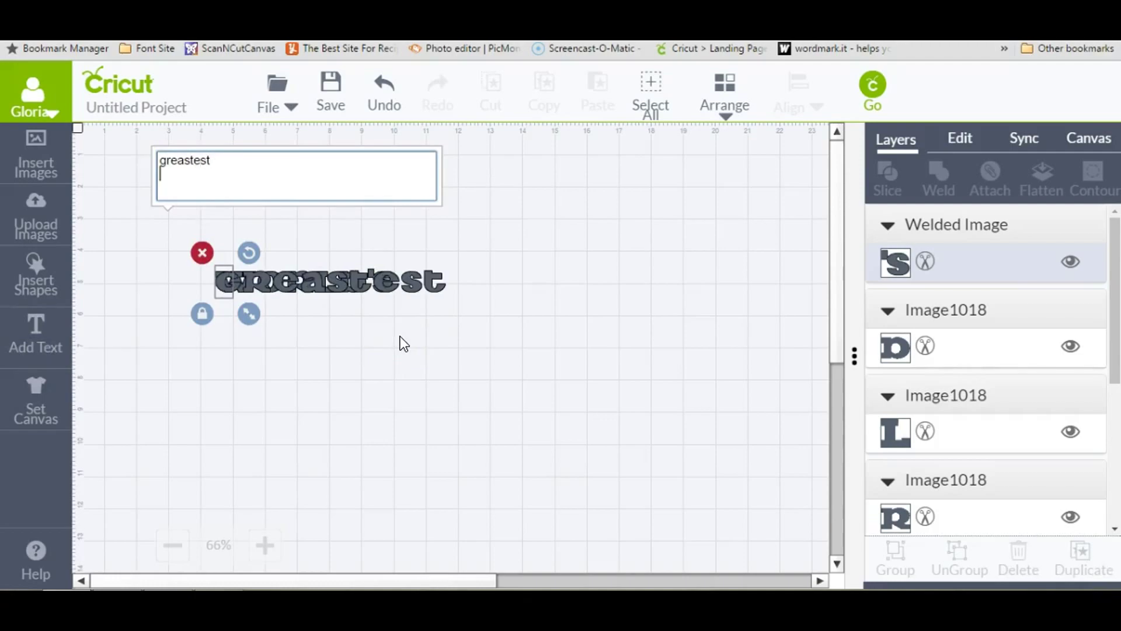
Place the greastest text below WORLD'S and, with its proportions unlocked, narrow it to roughly the width of WORLD'S.
{"action": "left_click_drag", "start_coordinate": [414, 297], "coordinate": [432, 385]}
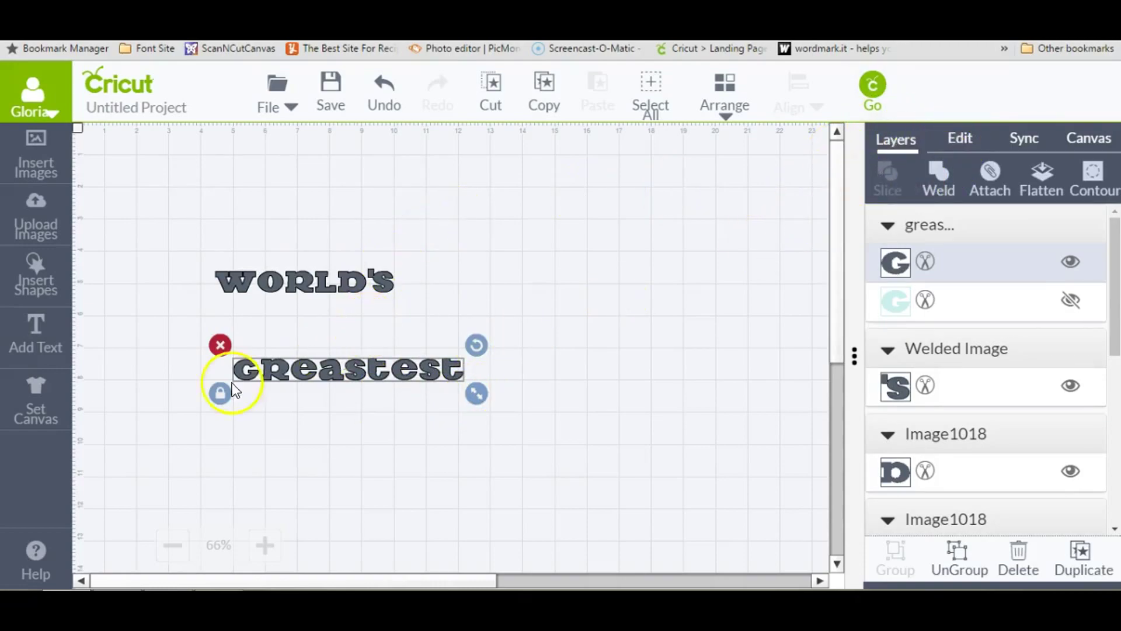
{"action": "left_click", "coordinate": [220, 394]}
{"action": "left_click_drag", "start_coordinate": [476, 393], "coordinate": [432, 394]}
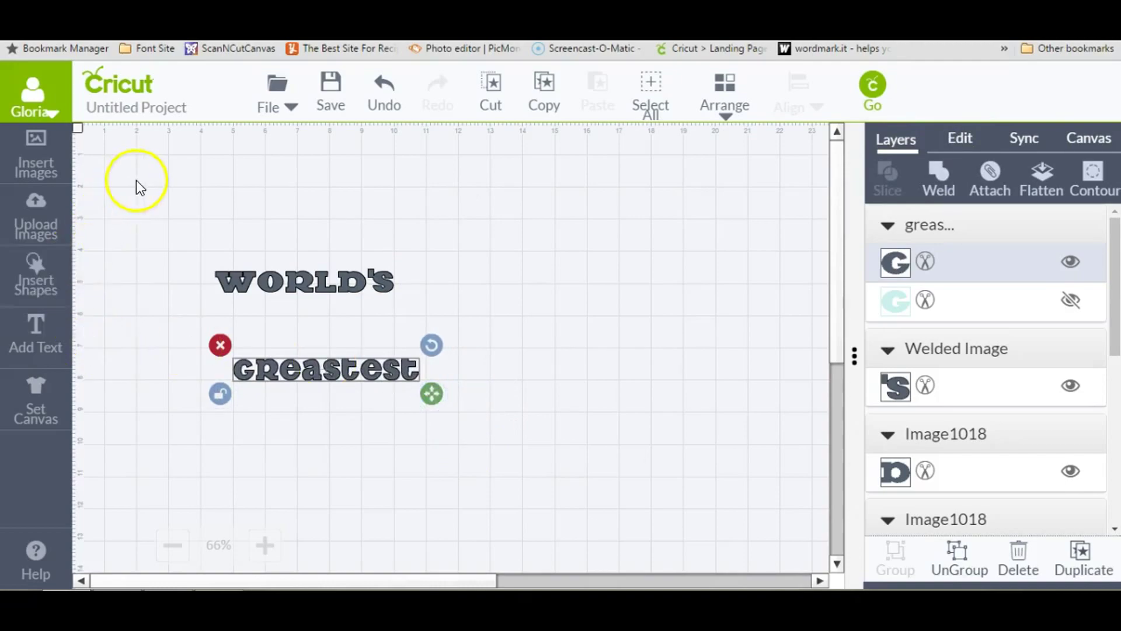
Add a new text object reading "FATHER" and place it to the right of WORLD'S.
{"action": "left_click", "coordinate": [43, 331]}
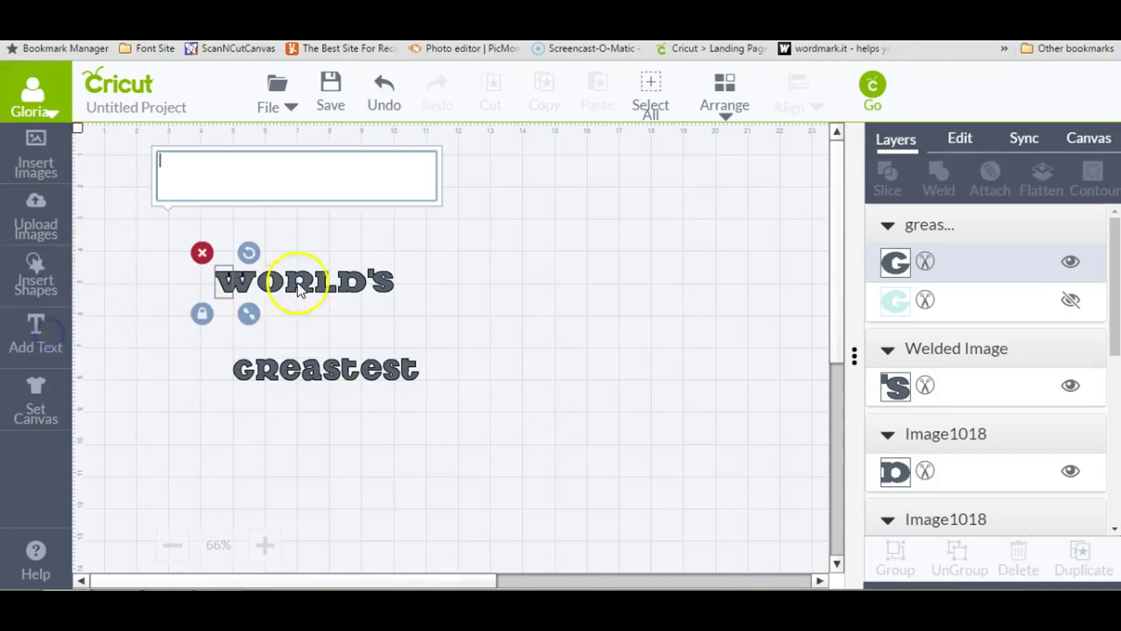
{"action": "type", "text": "fTHER"}
{"action": "key", "text": "BackSpace"}
{"action": "key", "text": "BackSpace"}
{"action": "key", "text": "BackSpace"}
{"action": "key", "text": "BackSpace"}
{"action": "key", "text": "BackSpace"}
{"action": "type", "text": "FATHER"}
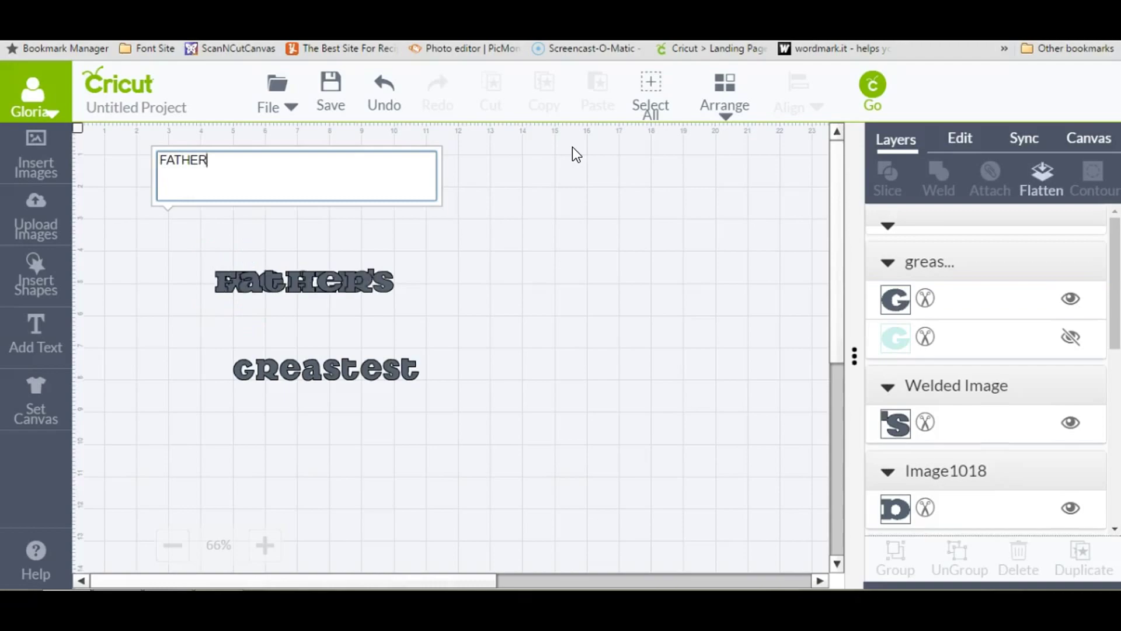
{"action": "left_click", "coordinate": [646, 163]}
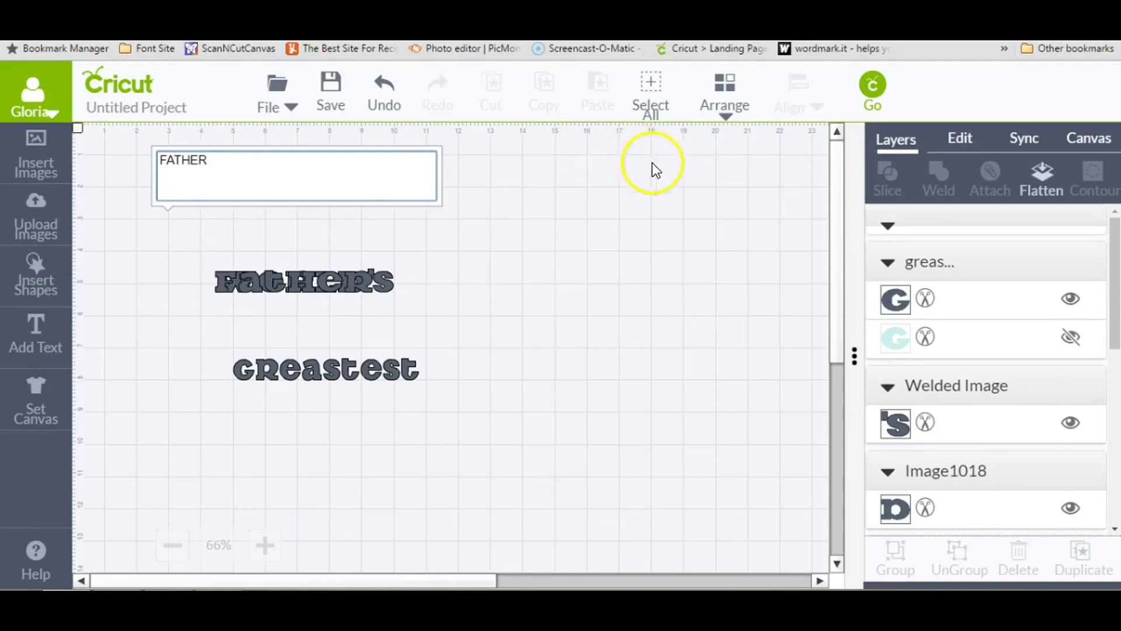
{"action": "left_click_drag", "start_coordinate": [298, 290], "coordinate": [517, 272]}
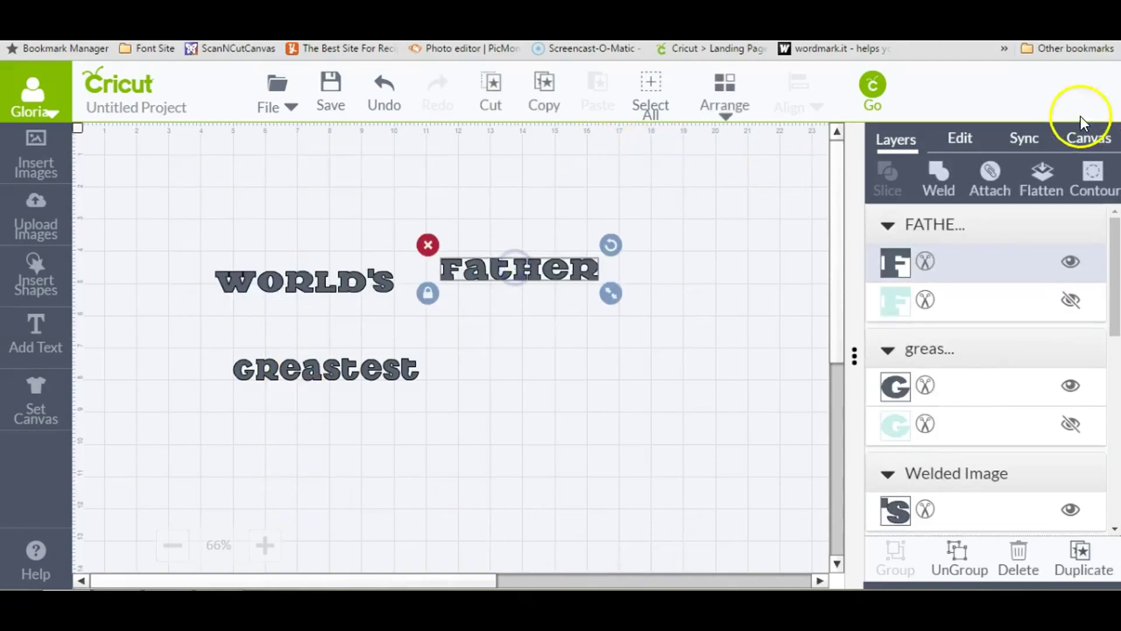
Set the width of the FATHER text to 4.25 in with its proportions locked.
{"action": "left_click", "coordinate": [958, 140]}
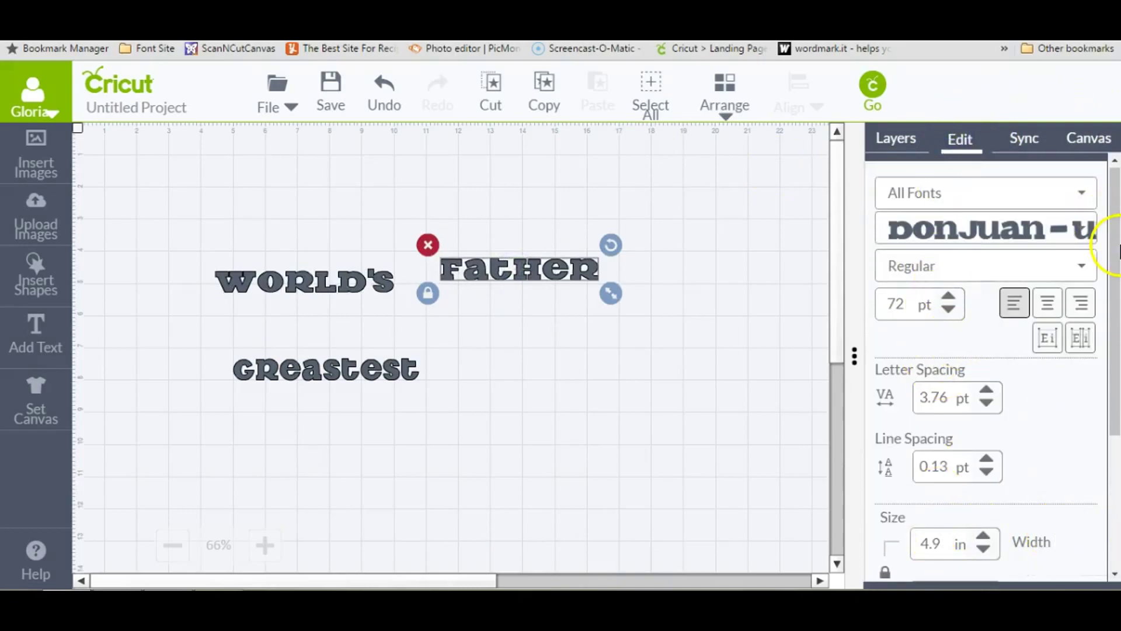
{"action": "left_click_drag", "start_coordinate": [1115, 244], "coordinate": [1107, 365]}
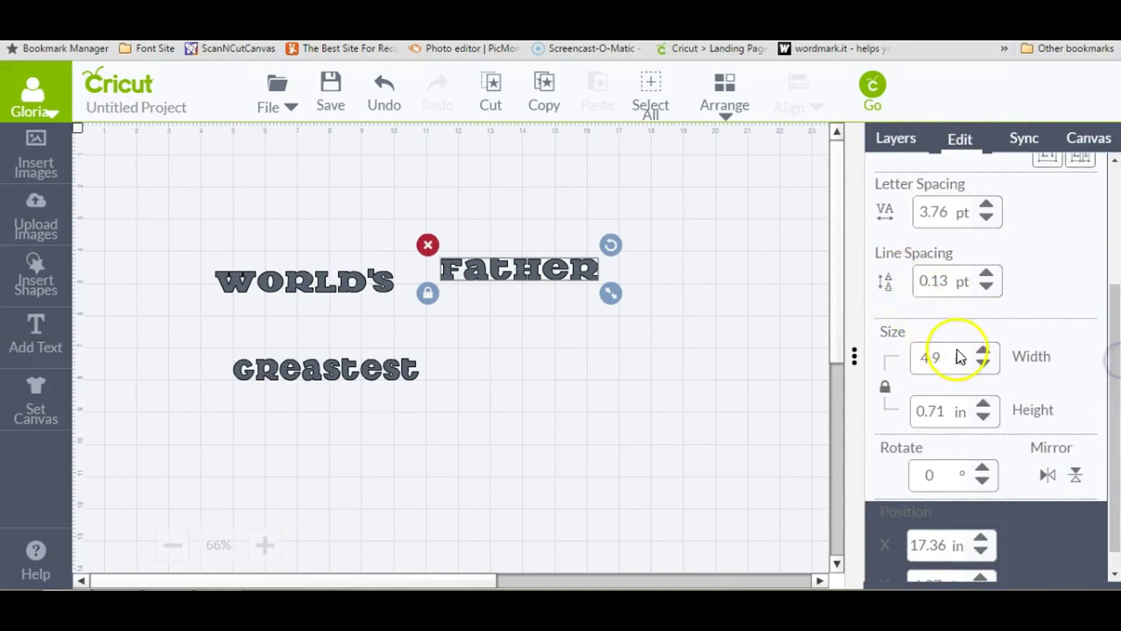
{"action": "left_click", "coordinate": [936, 358]}
{"action": "key", "text": "BackSpace"}
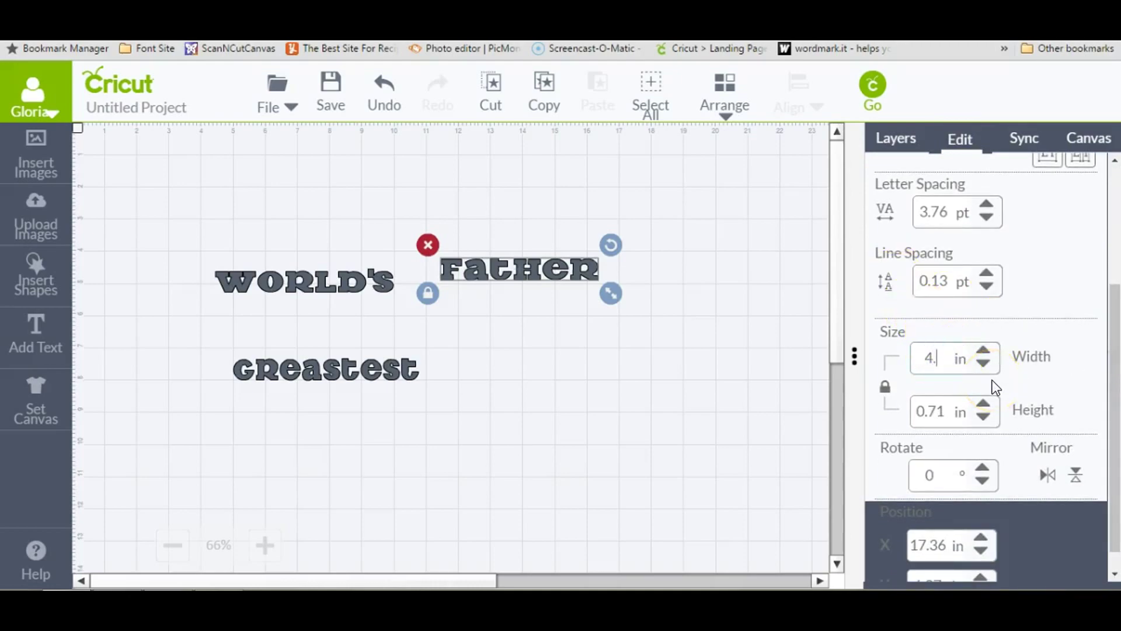
{"action": "type", "text": "25"}
{"action": "key", "text": "Return"}
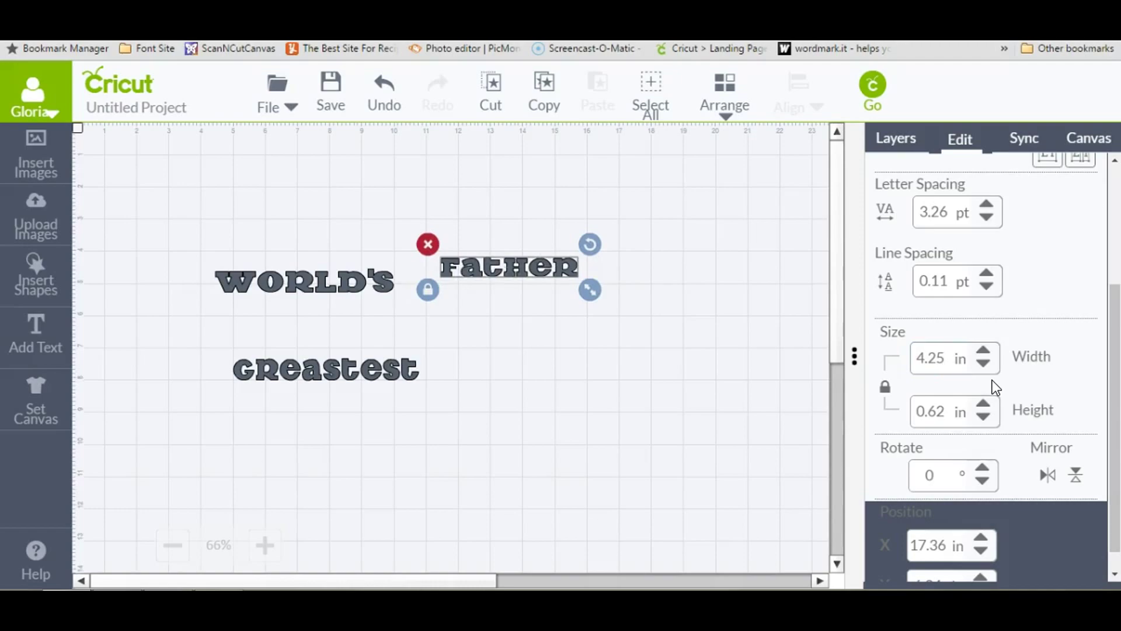
{"action": "left_click", "coordinate": [370, 282]}
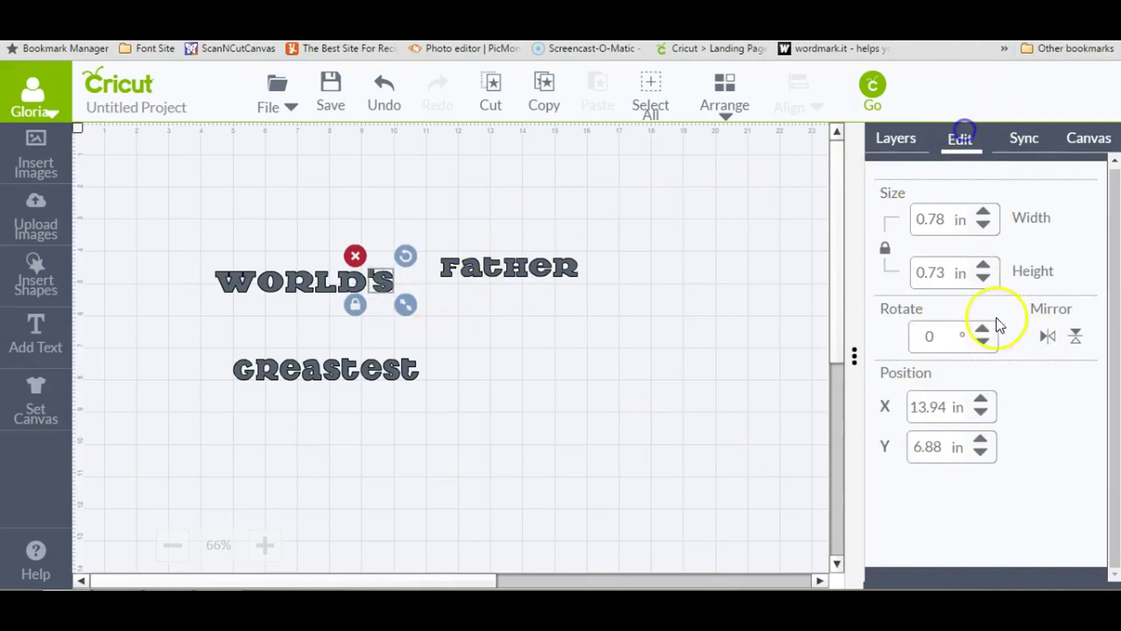
{"action": "left_click", "coordinate": [945, 218]}
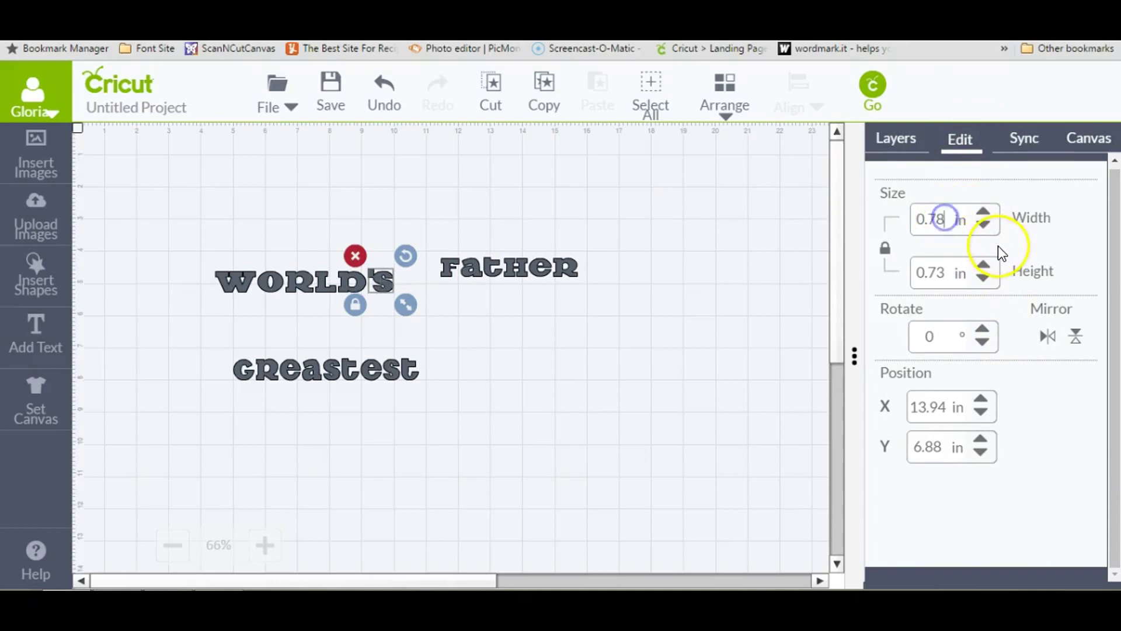
{"action": "key", "text": "BackSpace"}
{"action": "key", "text": "BackSpace"}
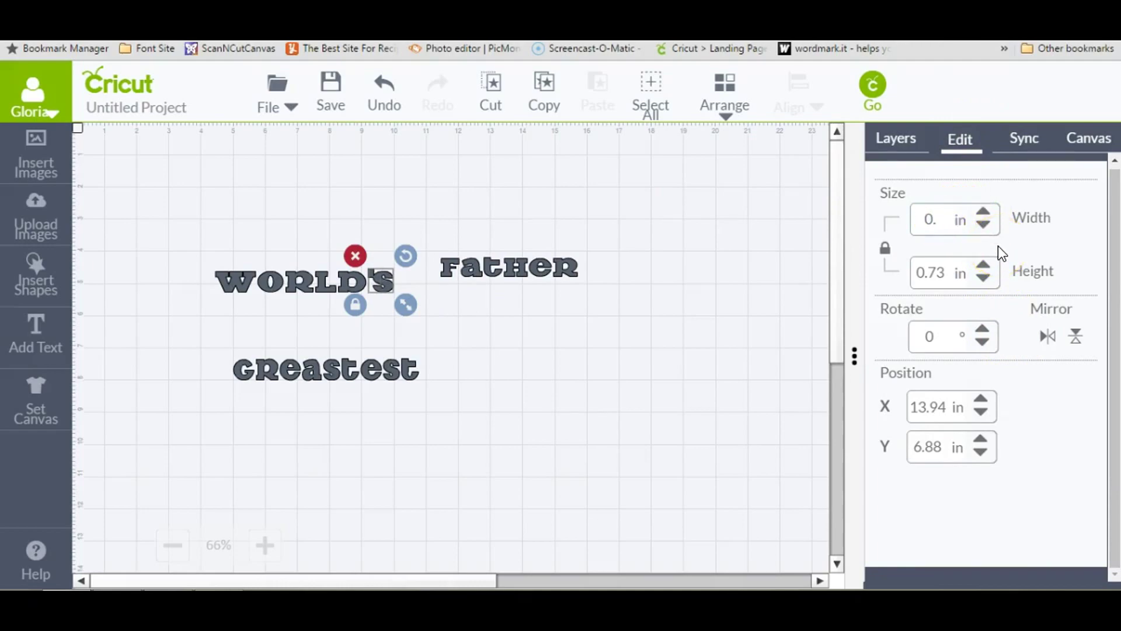
{"action": "type", "text": "6"}
{"action": "key", "text": "BackSpace"}
{"action": "type", "text": "4.2"}
{"action": "key", "text": "Return"}
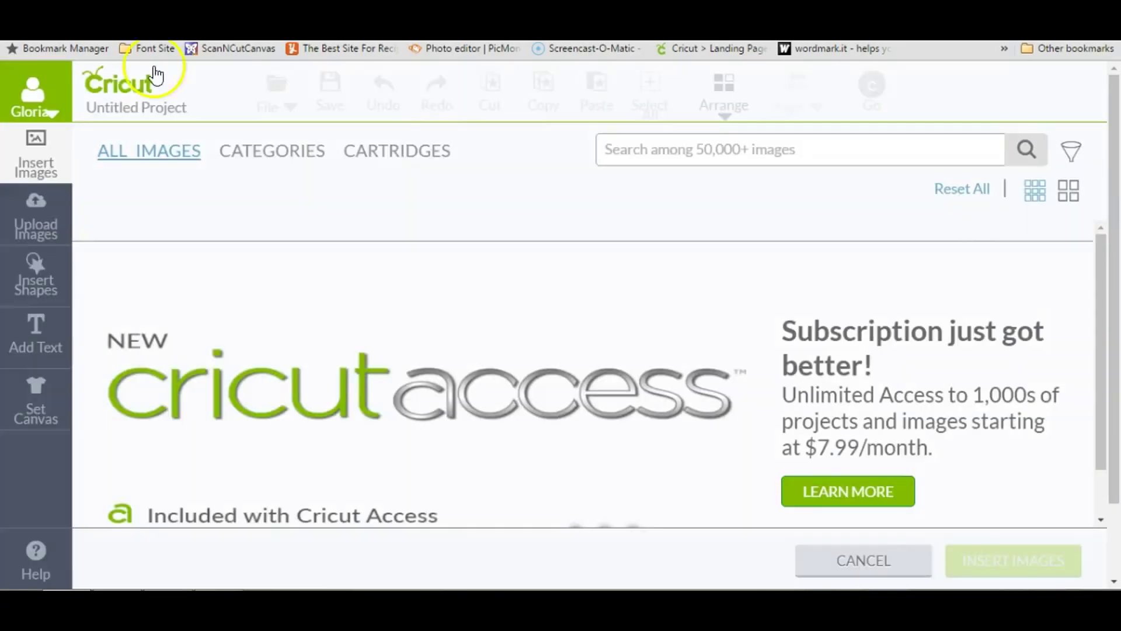
{"action": "left_click", "coordinate": [906, 569]}
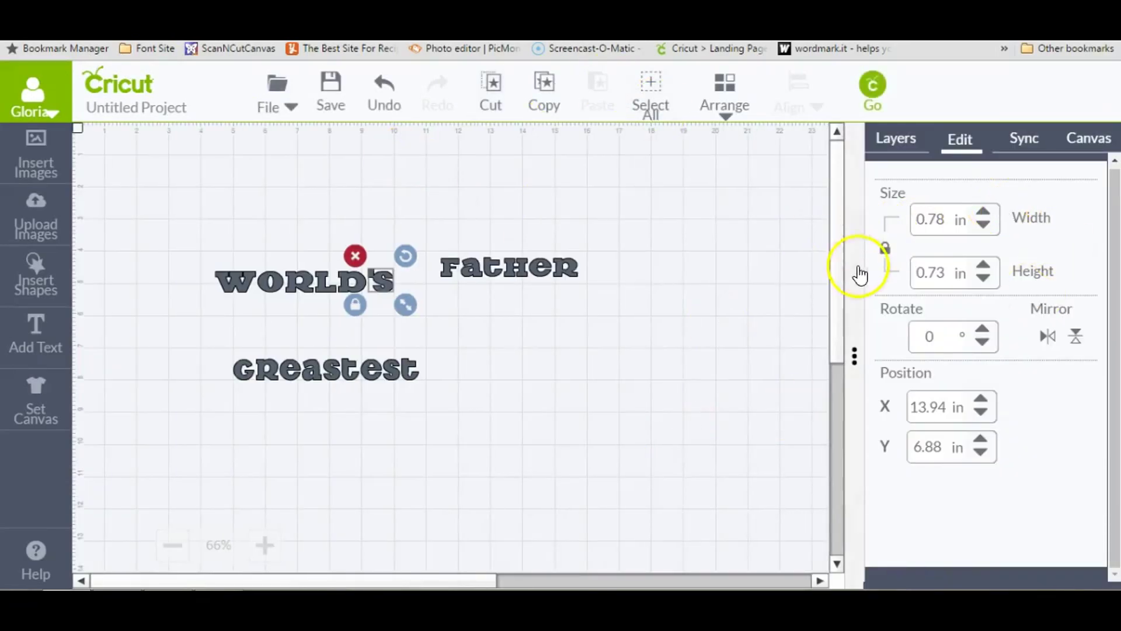
{"action": "left_click_drag", "start_coordinate": [835, 258], "coordinate": [831, 167]}
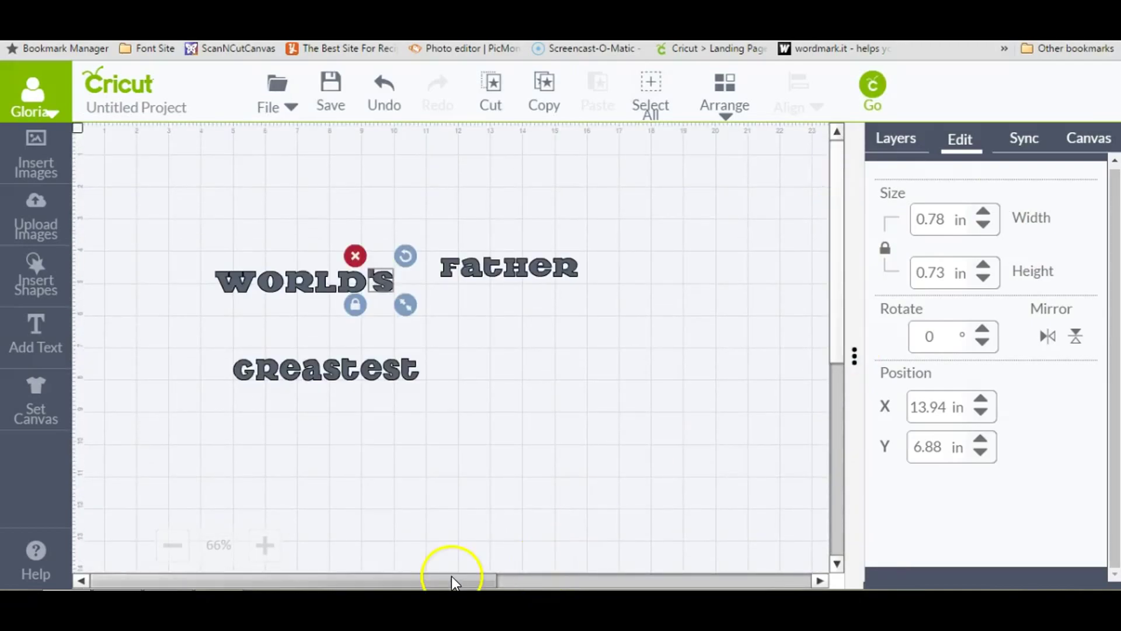
Select all the separate letters of WORLD'S and group them into one object.
{"action": "left_click_drag", "start_coordinate": [450, 575], "coordinate": [692, 581]}
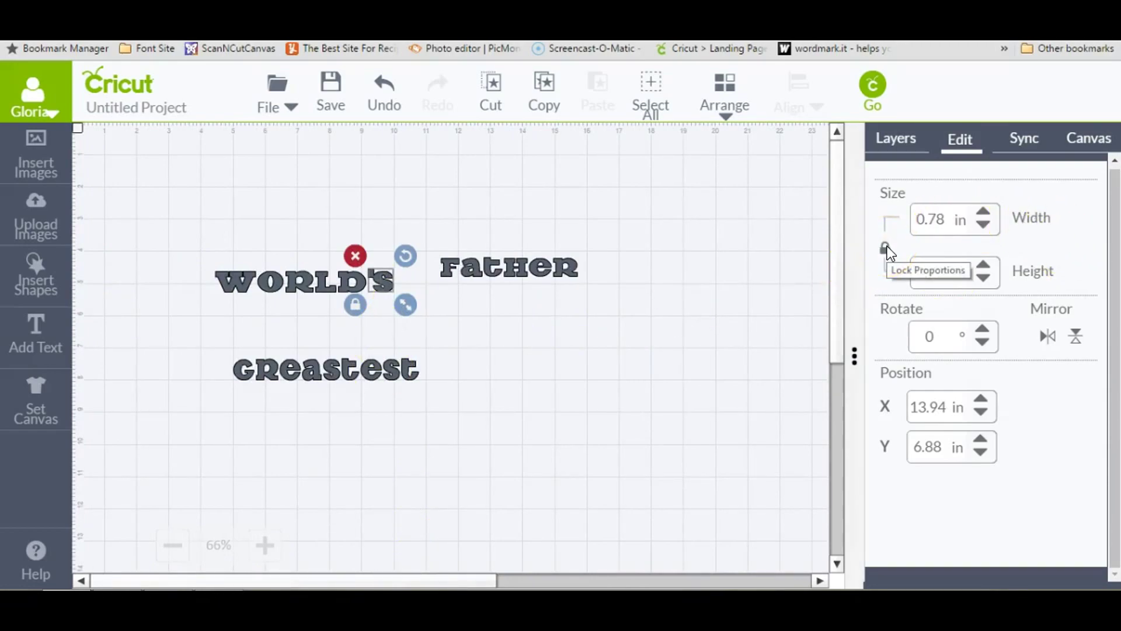
{"action": "left_click", "coordinate": [651, 438]}
{"action": "left_click_drag", "start_coordinate": [174, 248], "coordinate": [404, 337]}
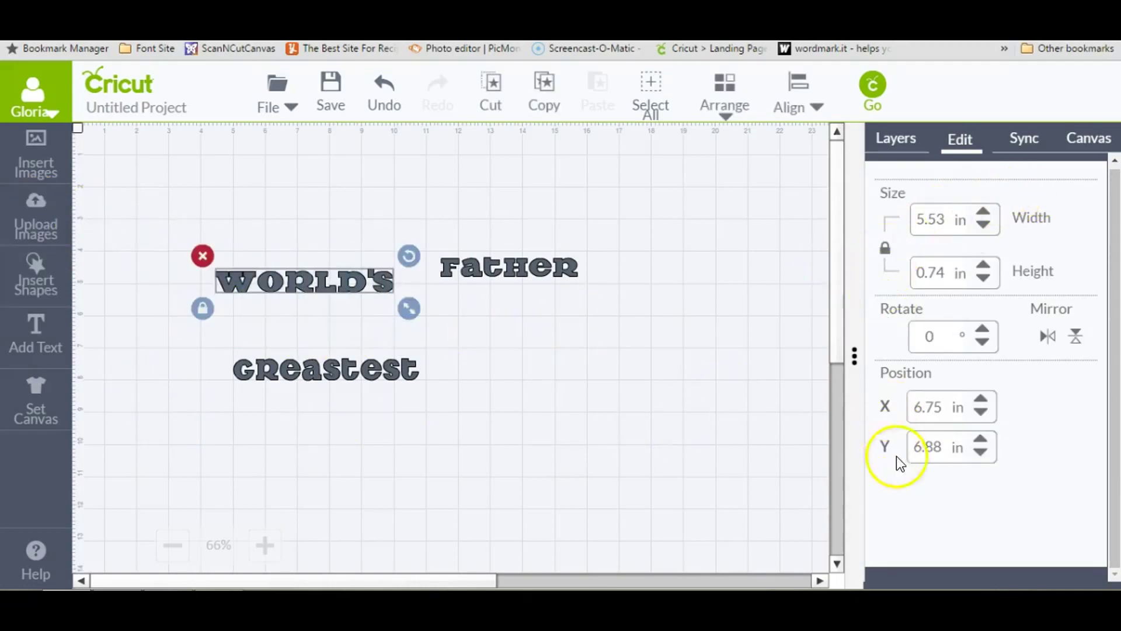
{"action": "left_click", "coordinate": [896, 141]}
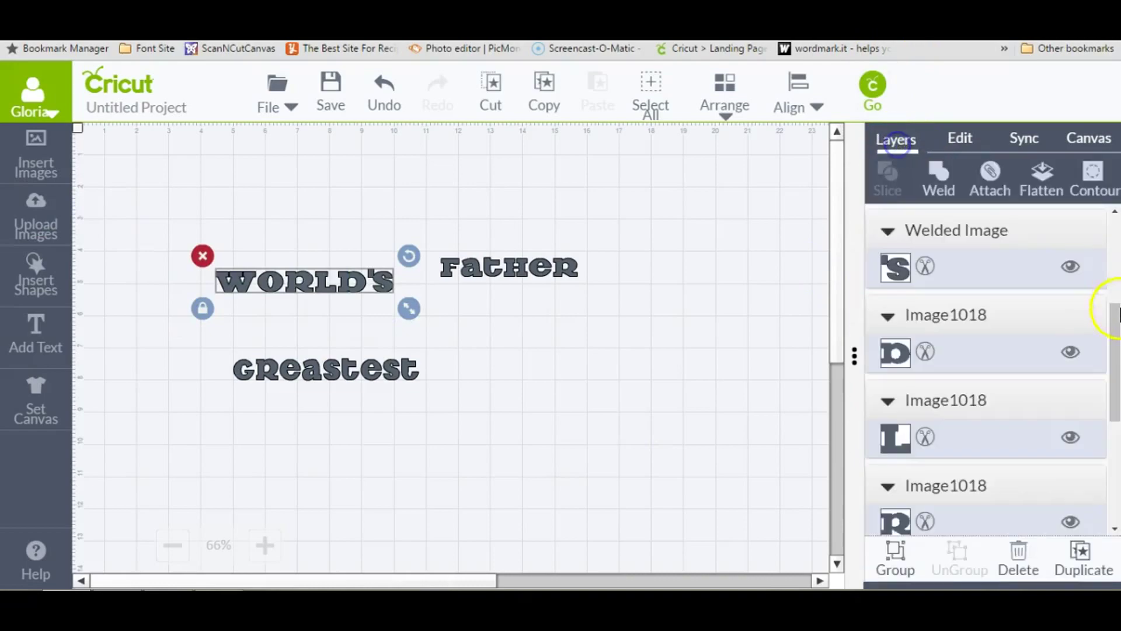
{"action": "left_click", "coordinate": [895, 561]}
{"action": "left_click", "coordinate": [709, 231]}
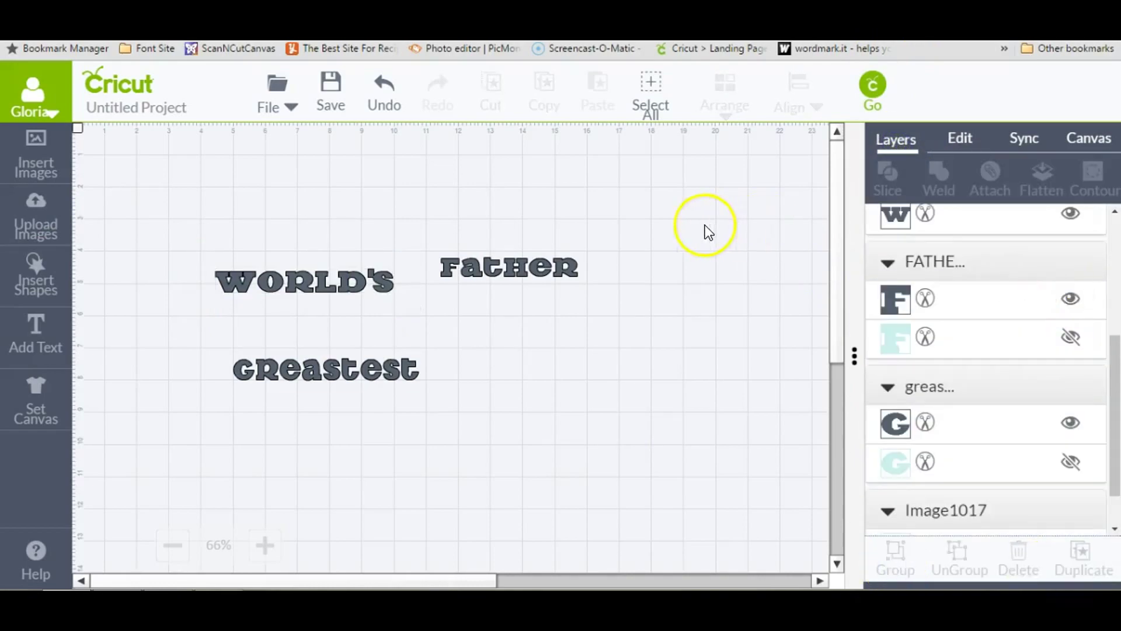
Unlock the proportions of the WORLD'S group and set its width to 4.25 in.
{"action": "left_click", "coordinate": [449, 266]}
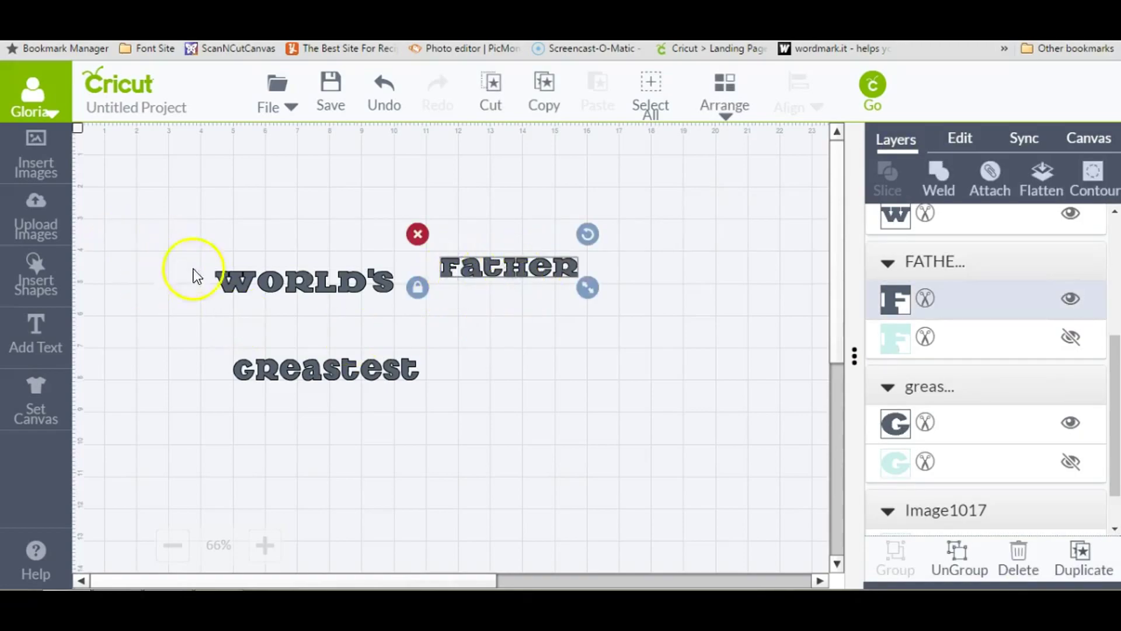
{"action": "left_click", "coordinate": [247, 281]}
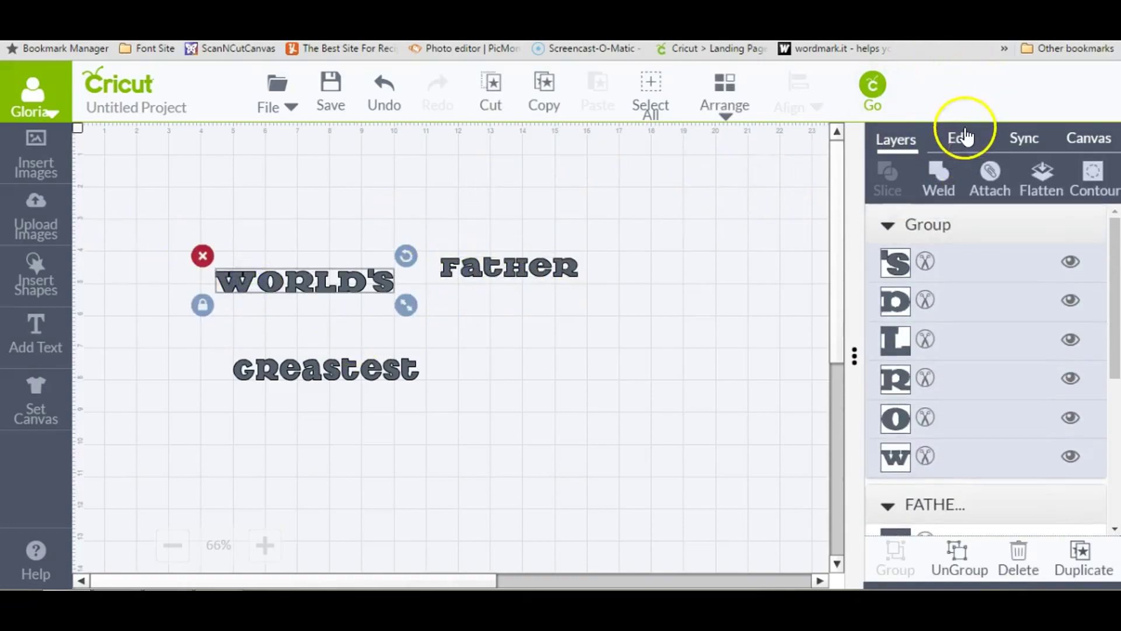
{"action": "left_click", "coordinate": [960, 140]}
{"action": "left_click", "coordinate": [941, 224]}
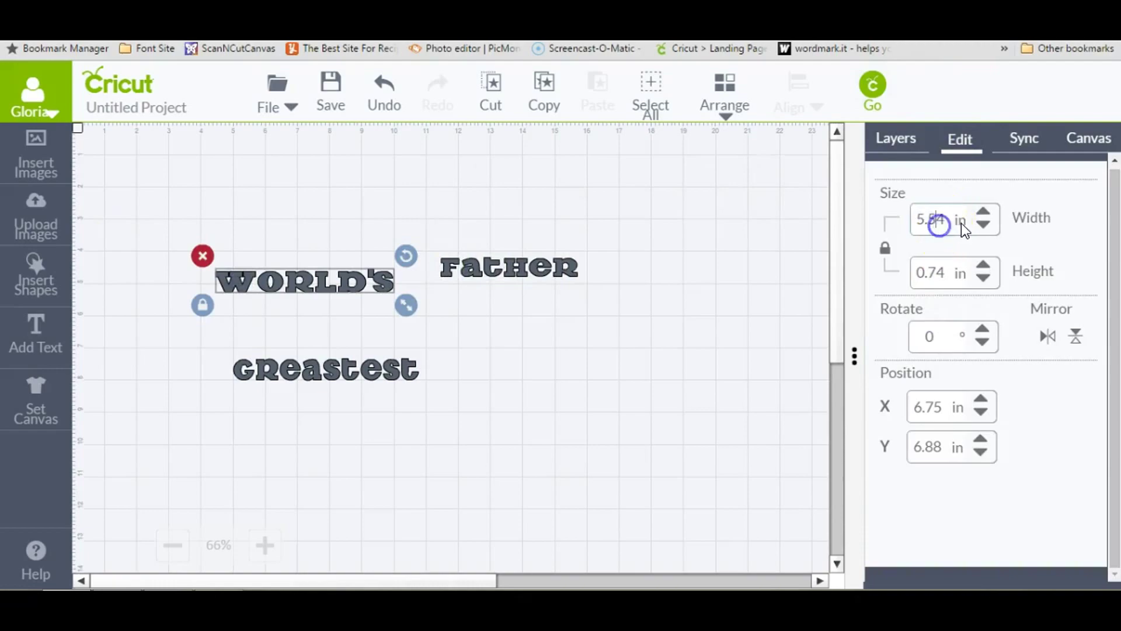
{"action": "left_click", "coordinate": [886, 250]}
{"action": "key", "text": "BackSpace"}
{"action": "key", "text": "BackSpace"}
{"action": "key", "text": "BackSpace"}
{"action": "key", "text": "BackSpace"}
{"action": "type", "text": "4.25"}
{"action": "key", "text": "Return"}
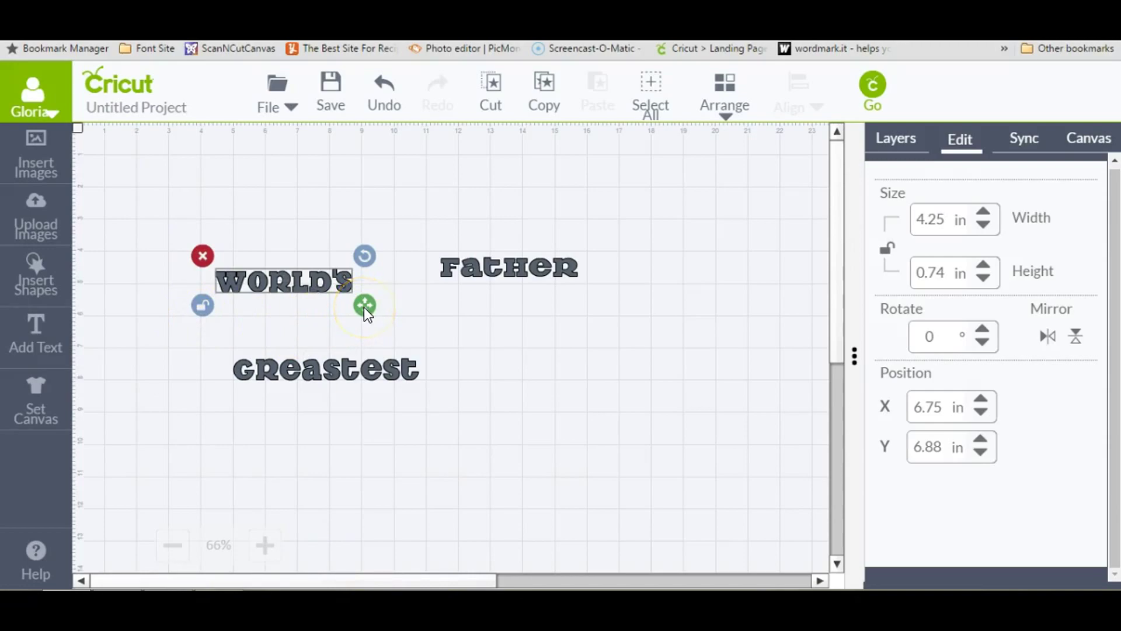
Set the width of the greastest text to 4.25 in with its proportions unlocked.
{"action": "left_click", "coordinate": [266, 380]}
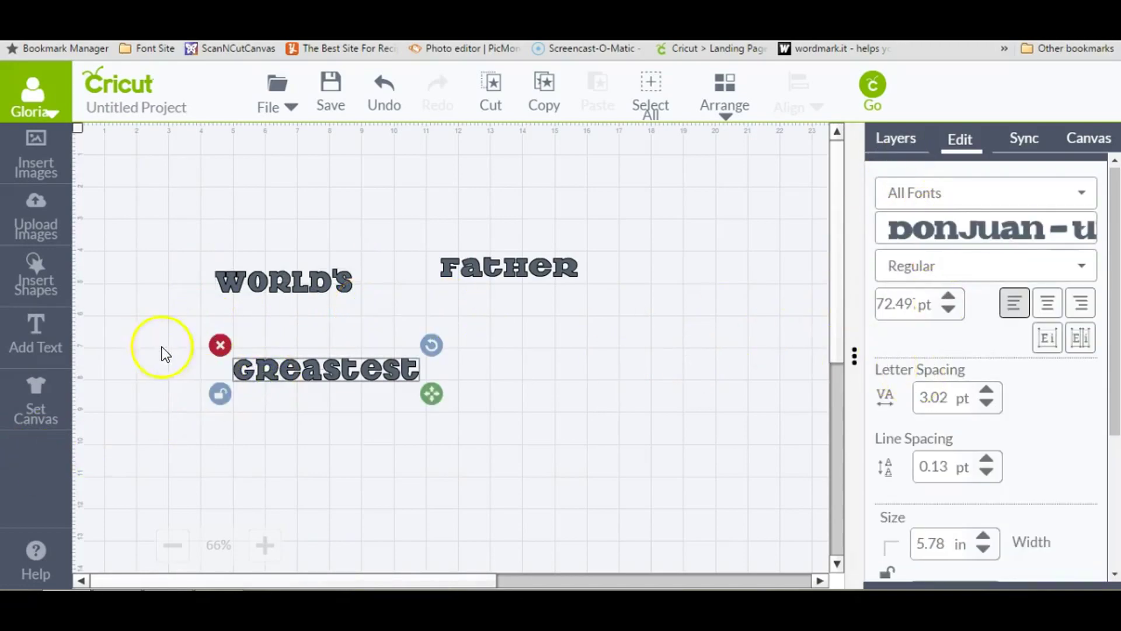
{"action": "left_click", "coordinate": [946, 540]}
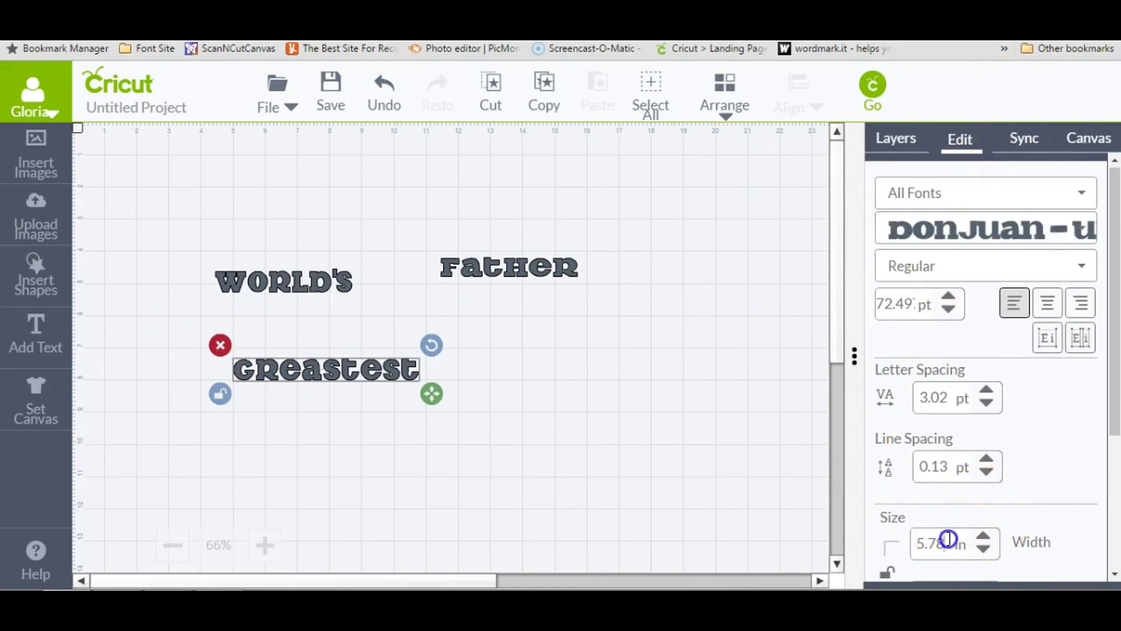
{"action": "type", "text": "5"}
{"action": "key", "text": "Return"}
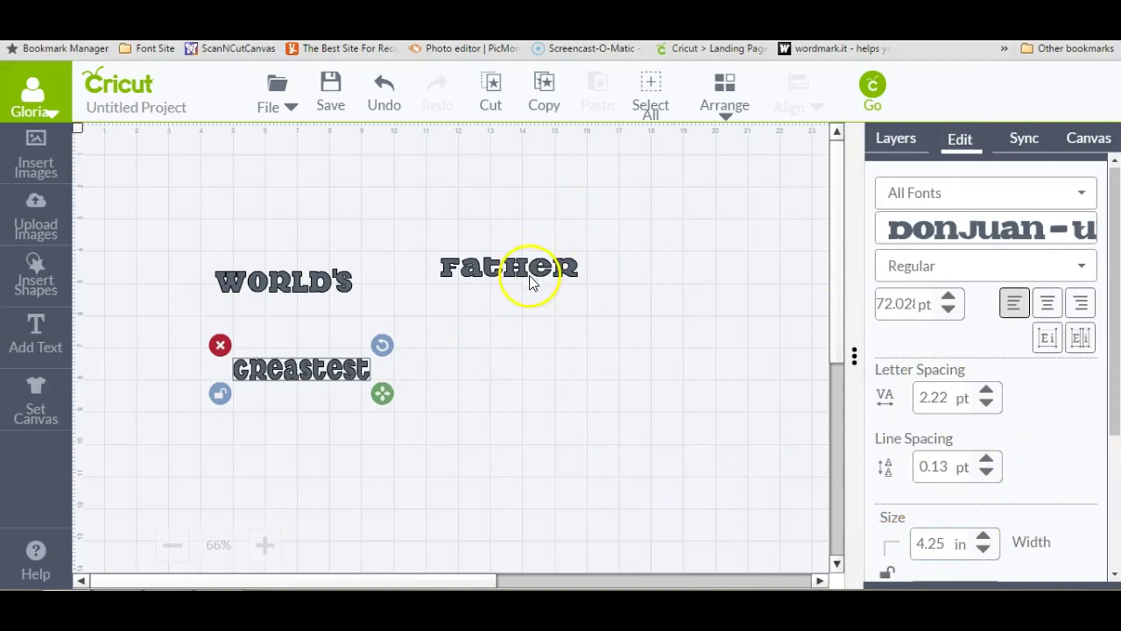
Insert a square shape and move it to the empty area below FATHER.
{"action": "left_click", "coordinate": [25, 264]}
{"action": "left_click", "coordinate": [319, 268]}
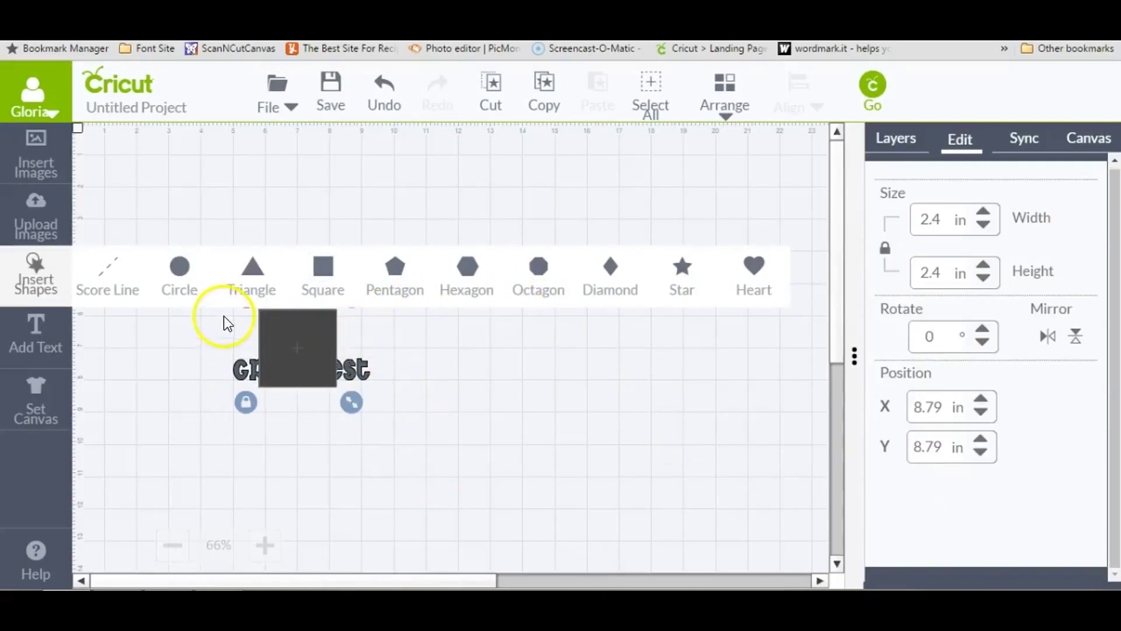
{"action": "left_click", "coordinate": [437, 405]}
{"action": "left_click_drag", "start_coordinate": [297, 362], "coordinate": [594, 380]}
Unlock the square's proportions, set its width to 4.25 in and shift it slightly within the area below FATHER.
{"action": "left_click", "coordinate": [886, 249]}
{"action": "double_click", "coordinate": [934, 222]}
{"action": "type", "text": "2"}
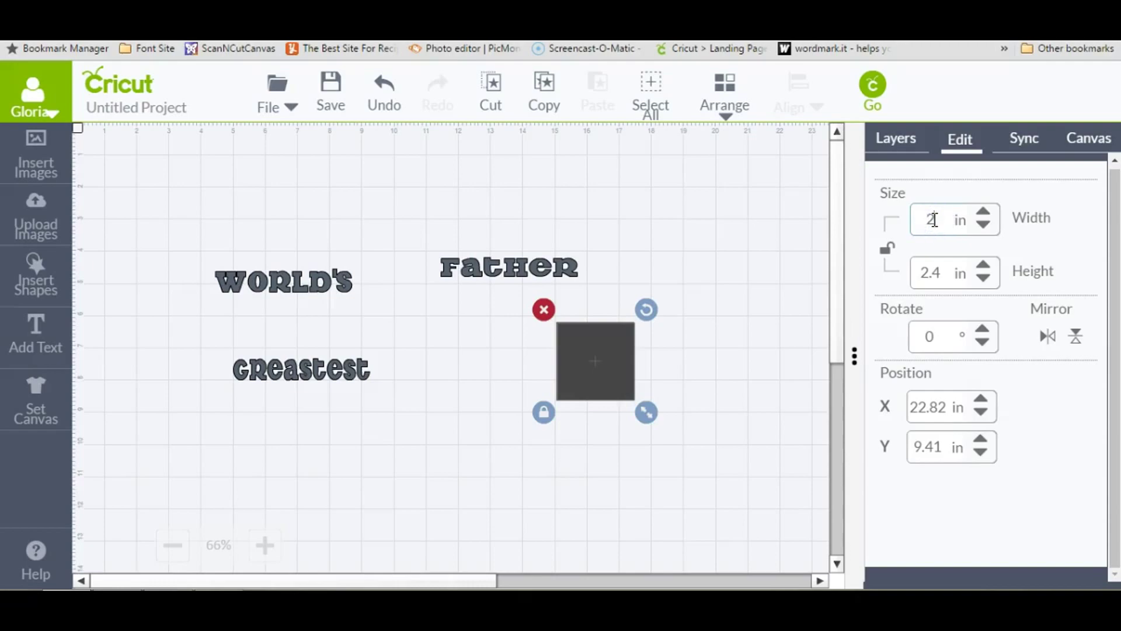
{"action": "type", "text": "5"}
{"action": "key", "text": "Return"}
{"action": "left_click_drag", "start_coordinate": [632, 383], "coordinate": [584, 397]}
Move the WORLD'S group onto the square's upper edge, aligned with its width.
{"action": "left_click", "coordinate": [263, 287]}
{"action": "left_click_drag", "start_coordinate": [264, 288], "coordinate": [560, 332]}
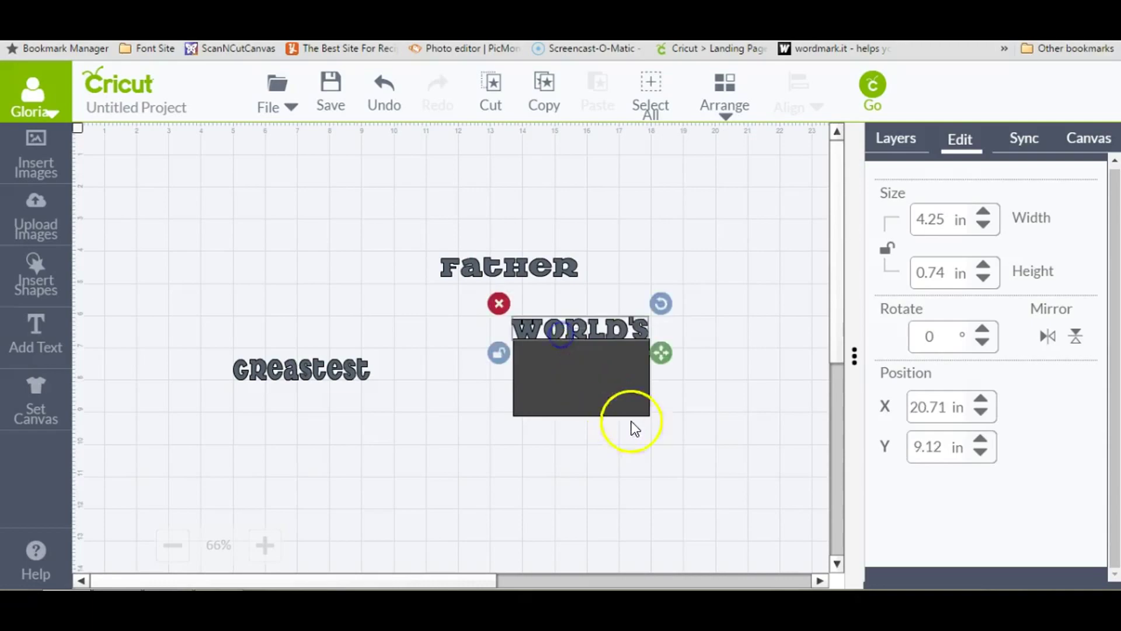
{"action": "left_click", "coordinate": [749, 449]}
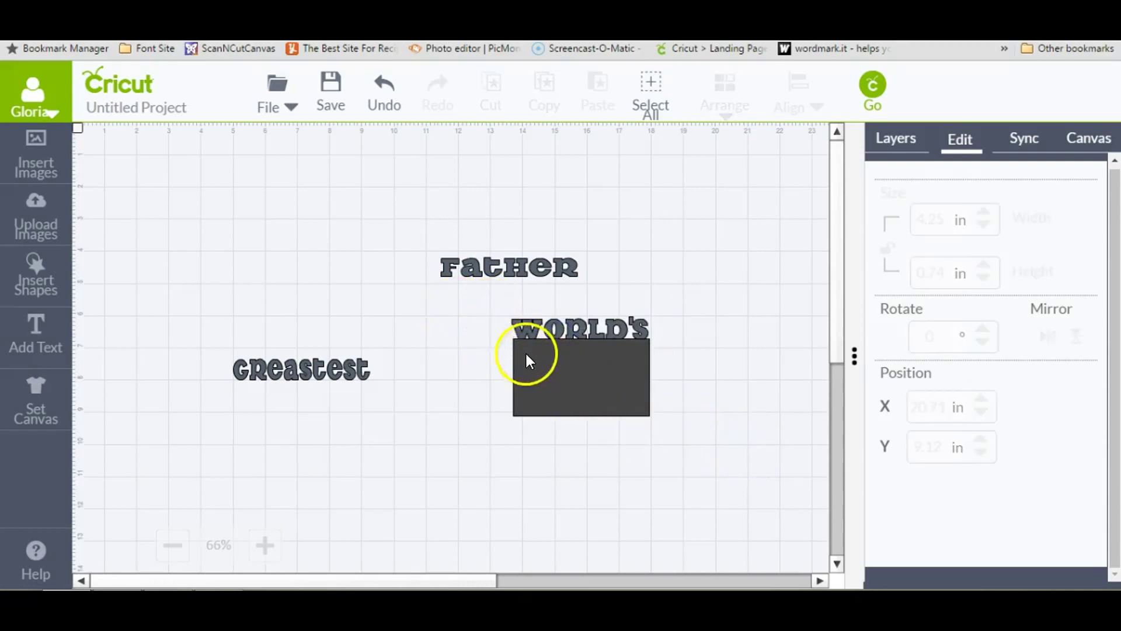
Stretch the square beneath WORLD'S to about 4.57 in tall and set its width to 4.25 in.
{"action": "left_click_drag", "start_coordinate": [506, 315], "coordinate": [685, 468]}
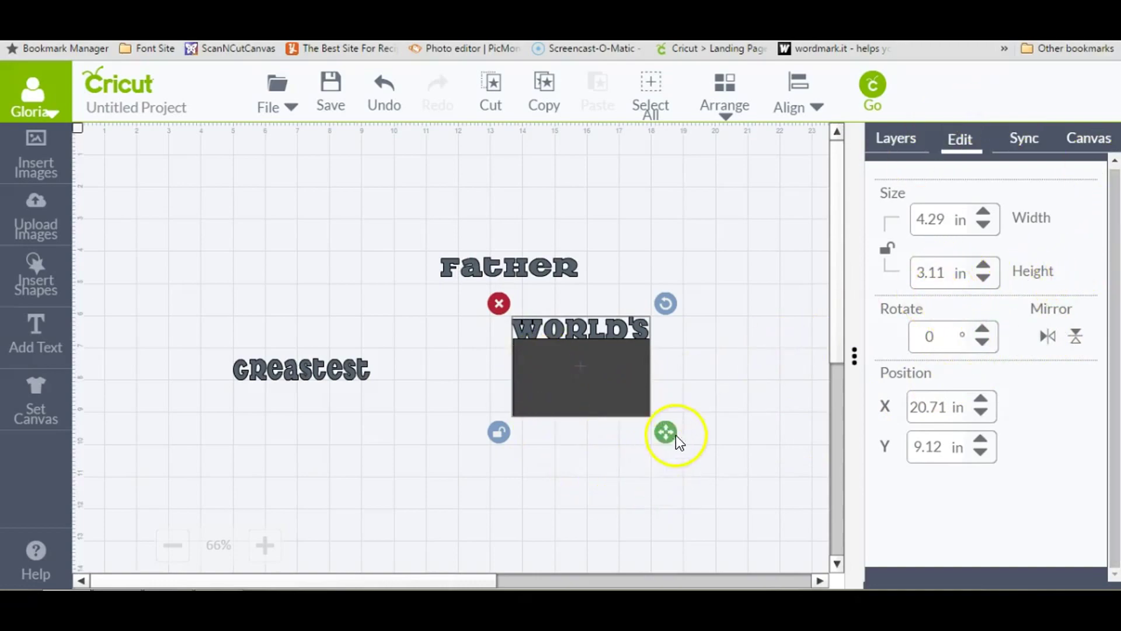
{"action": "left_click_drag", "start_coordinate": [667, 433], "coordinate": [661, 505]}
{"action": "left_click", "coordinate": [596, 470]}
{"action": "left_click", "coordinate": [563, 370]}
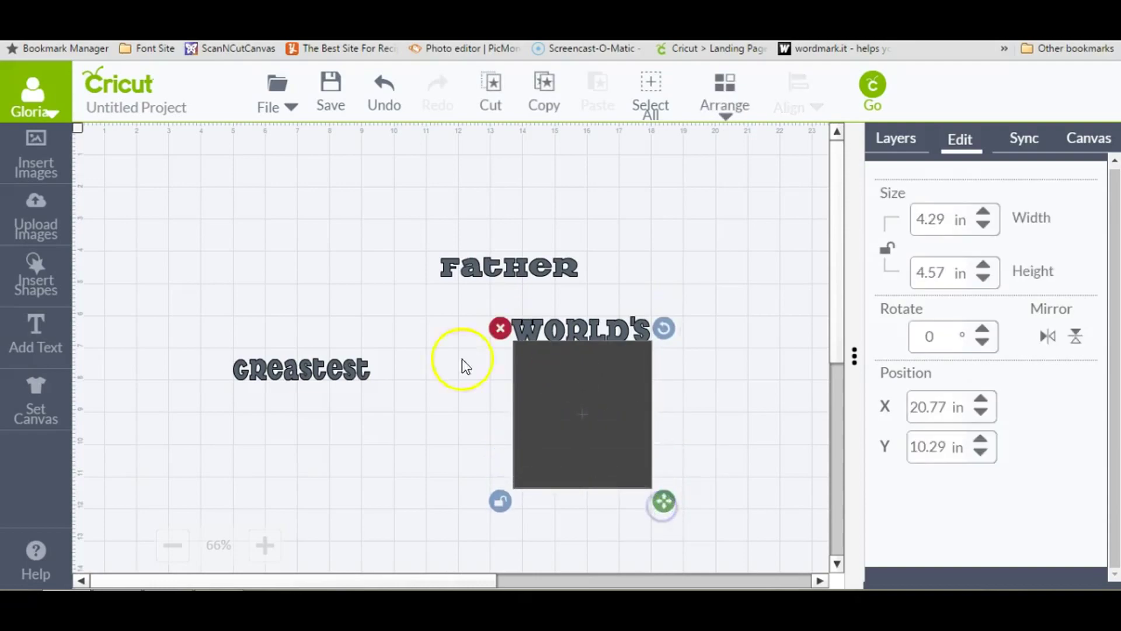
{"action": "left_click", "coordinate": [944, 219]}
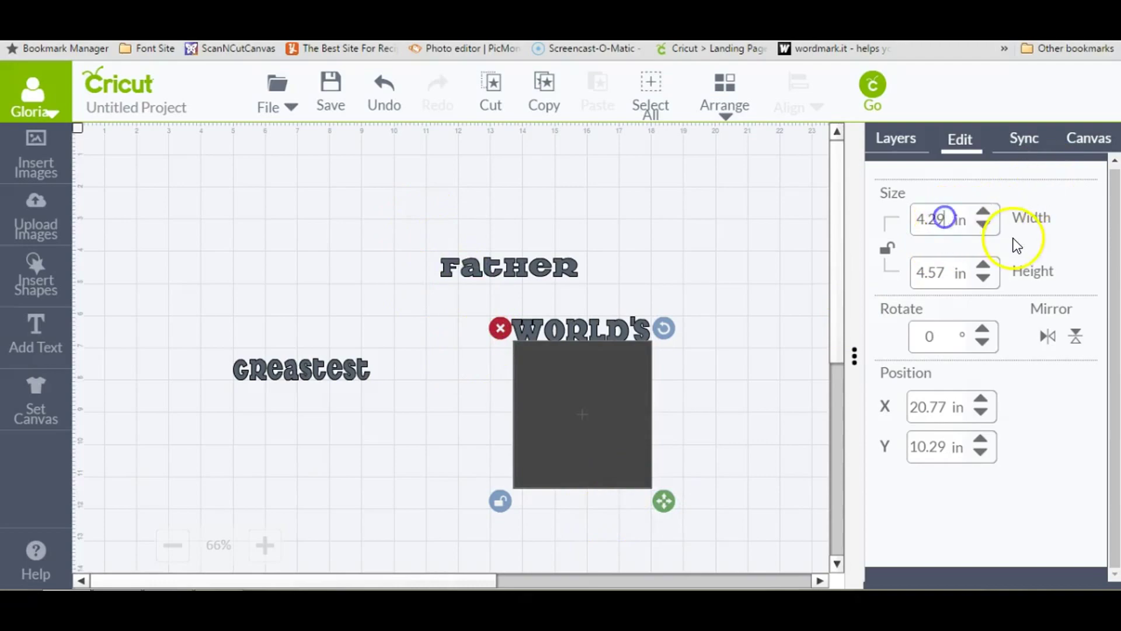
{"action": "key", "text": "BackSpace"}
{"action": "type", "text": "5"}
{"action": "key", "text": "Return"}
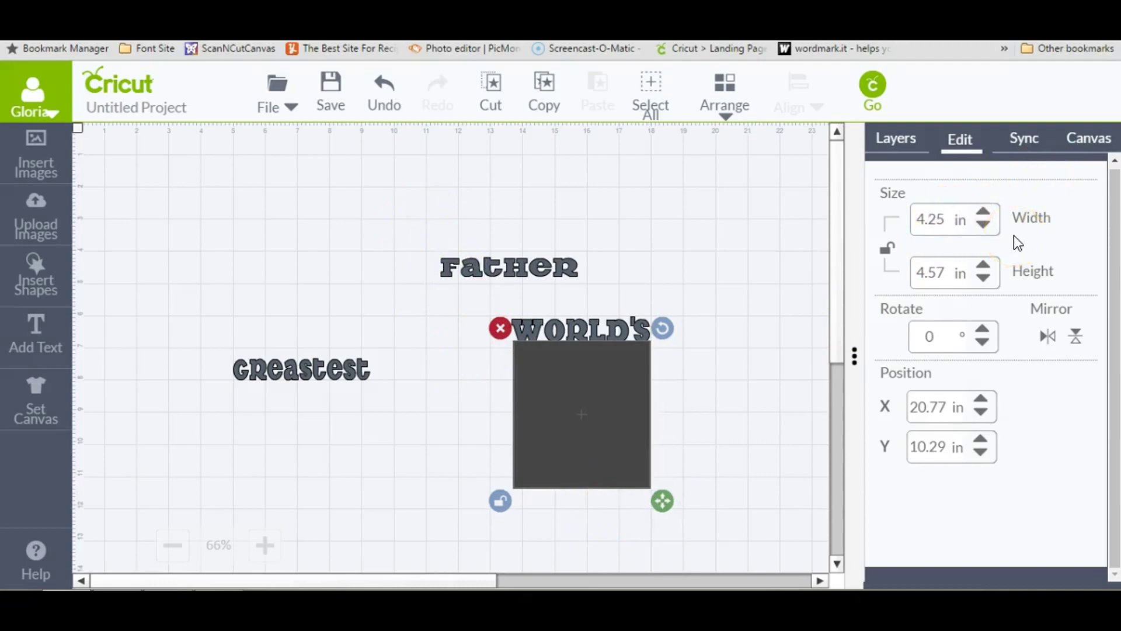
Check the combined size of WORLD'S and the square, and set the square's height to 4.75 in.
{"action": "left_click_drag", "start_coordinate": [495, 303], "coordinate": [671, 554]}
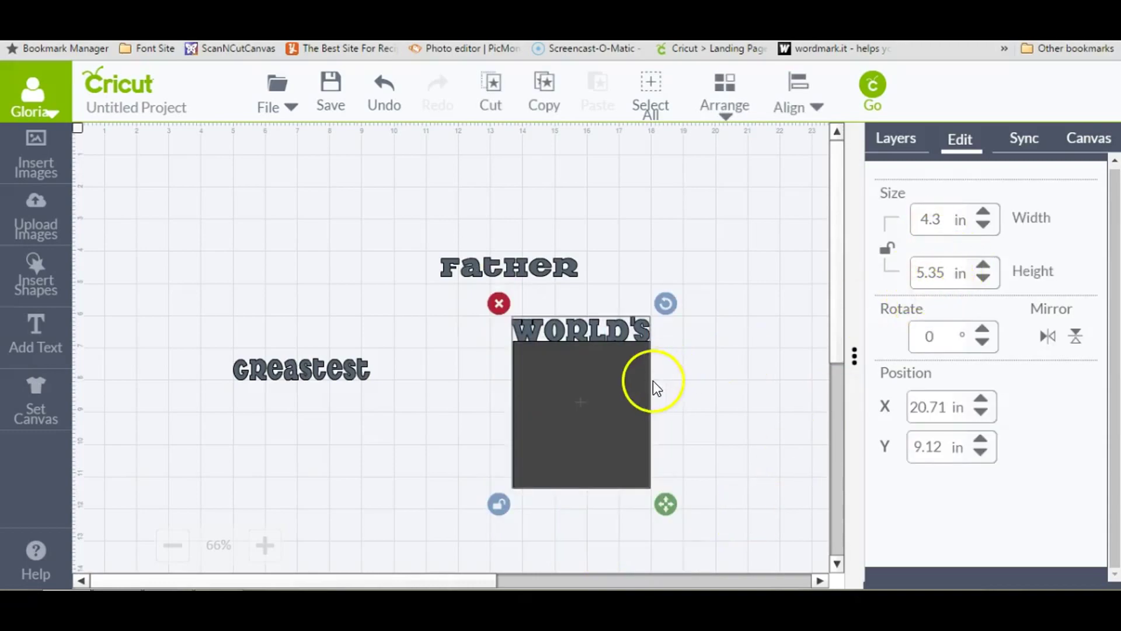
{"action": "left_click", "coordinate": [728, 390]}
{"action": "left_click", "coordinate": [619, 427]}
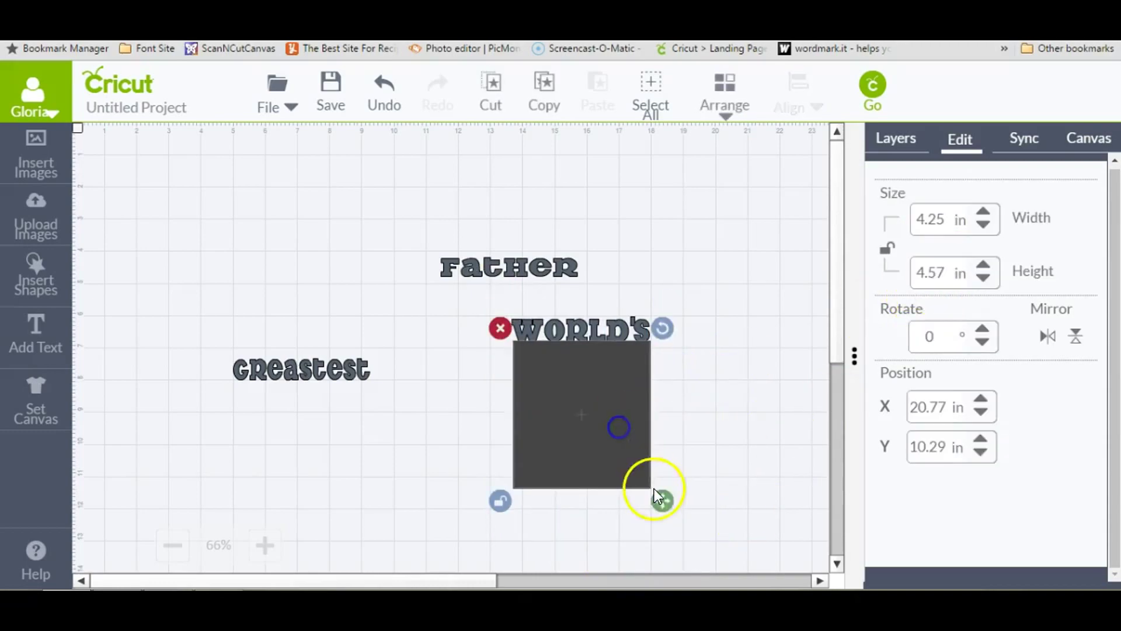
{"action": "left_click", "coordinate": [944, 273]}
{"action": "key", "text": "BackSpace"}
{"action": "key", "text": "BackSpace"}
{"action": "type", "text": "75"}
{"action": "key", "text": "Return"}
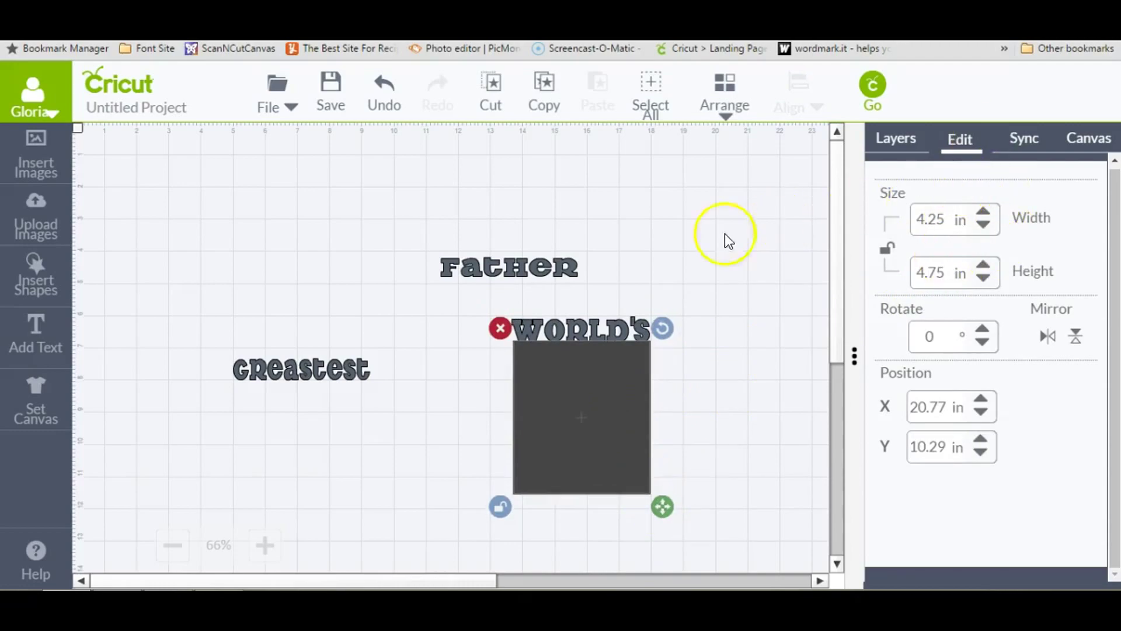
{"action": "left_click", "coordinate": [783, 417]}
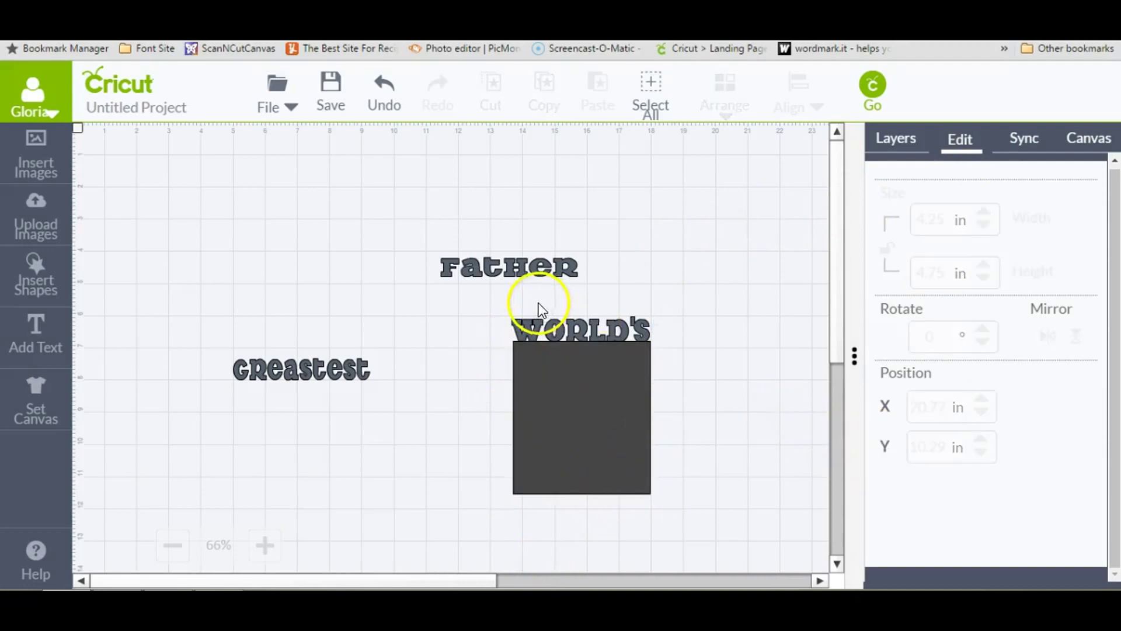
Select WORLD'S and the square together and set their combined size to 4.25 in wide and 5.50 in high.
{"action": "left_click_drag", "start_coordinate": [499, 298], "coordinate": [719, 540]}
{"action": "double_click", "coordinate": [938, 273]}
{"action": "type", "text": "5.53"}
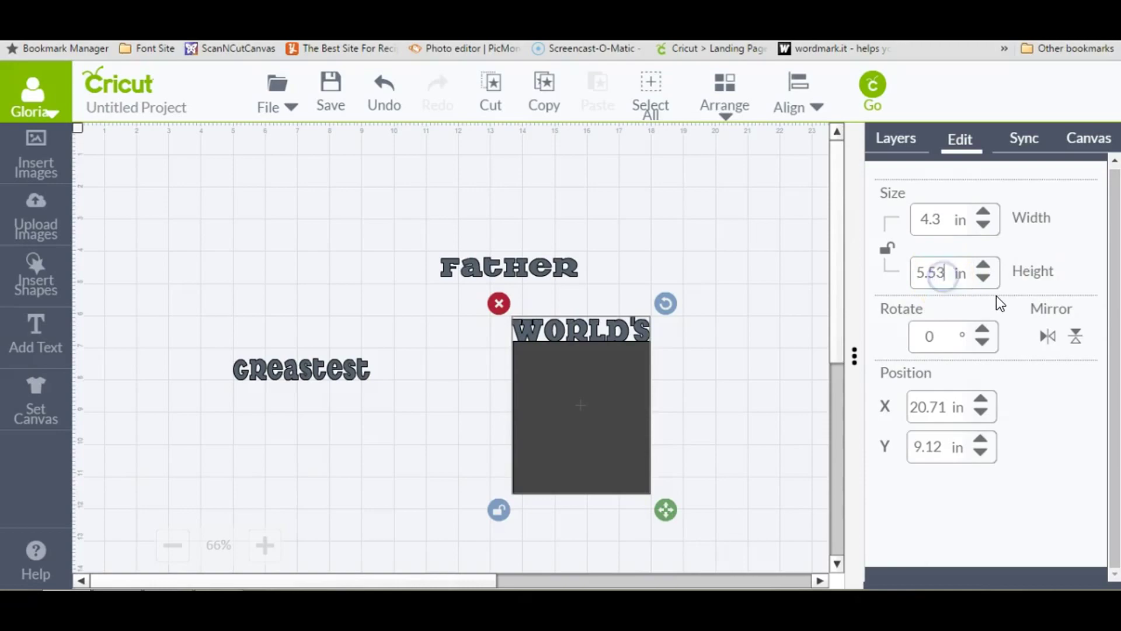
{"action": "type", "text": "."}
{"action": "type", "text": "0"}
{"action": "left_click", "coordinate": [962, 299]}
{"action": "left_click", "coordinate": [951, 217]}
{"action": "key", "text": "BackSpace"}
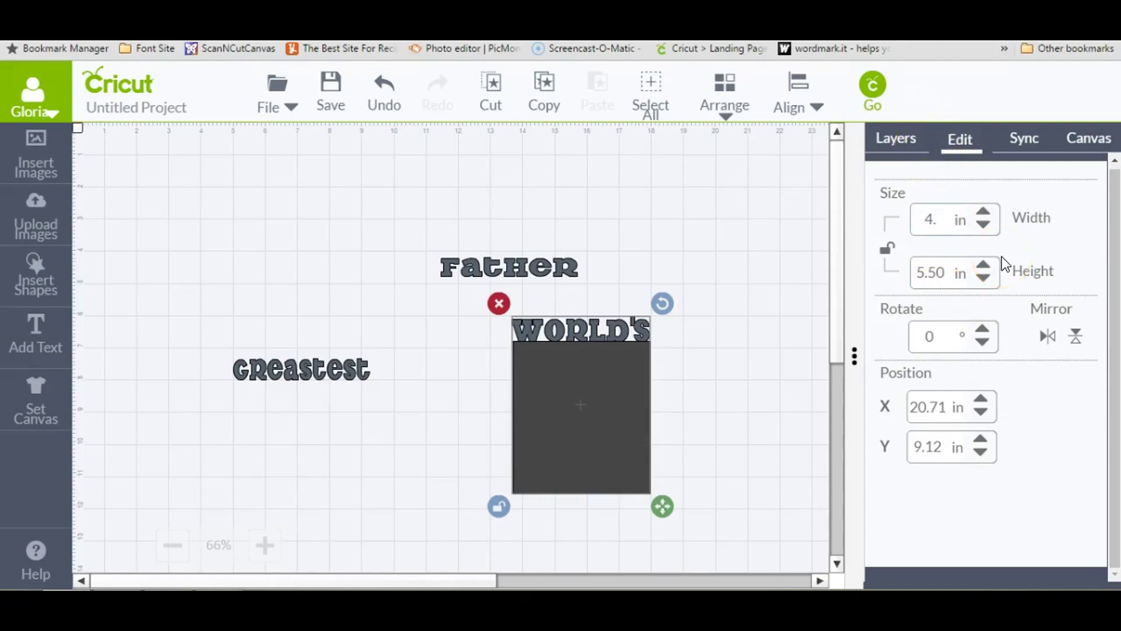
{"action": "type", "text": "25"}
{"action": "left_click", "coordinate": [724, 302]}
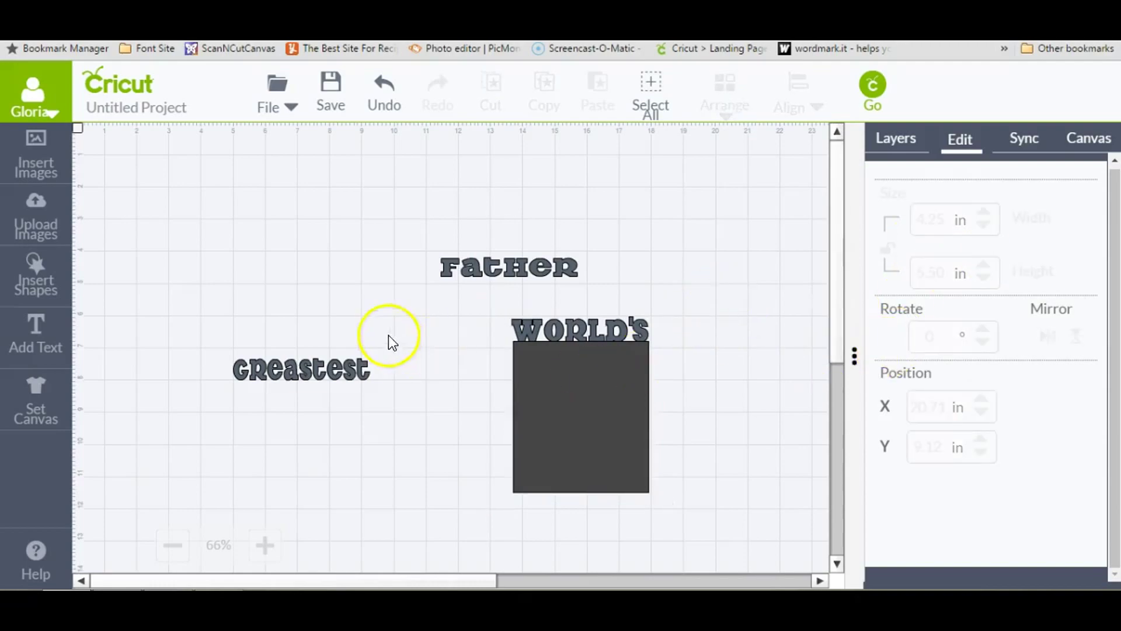
Recheck the combined size of WORLD'S and the square, and nudge the square slightly beneath the text.
{"action": "left_click_drag", "start_coordinate": [462, 304], "coordinate": [684, 526]}
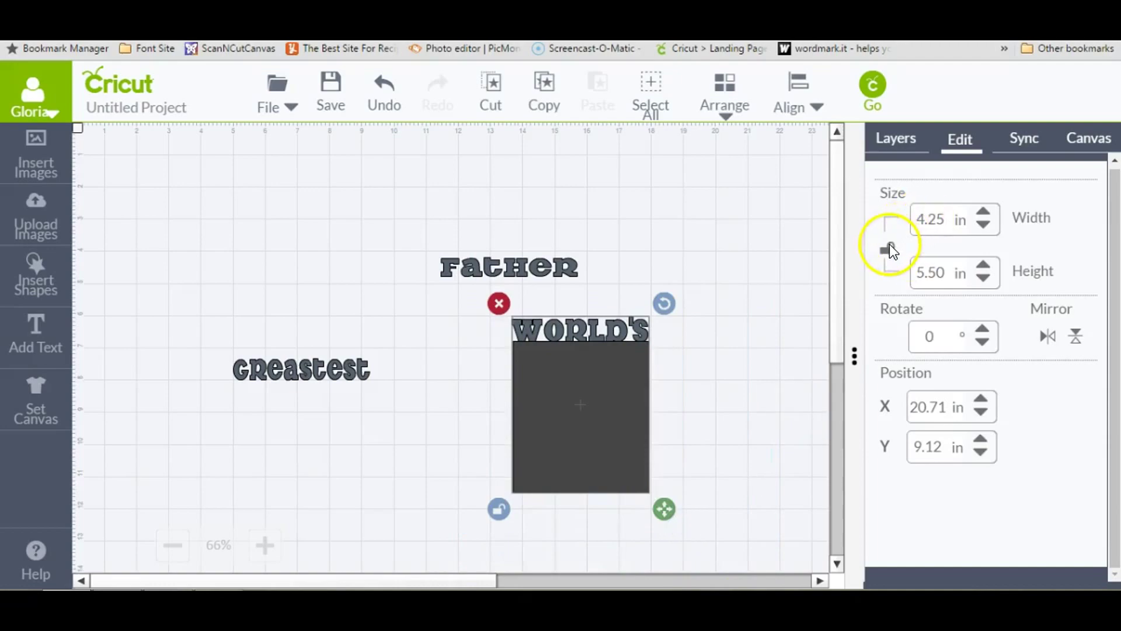
{"action": "left_click", "coordinate": [775, 304]}
{"action": "left_click", "coordinate": [584, 427]}
{"action": "left_click_drag", "start_coordinate": [620, 449], "coordinate": [623, 447]}
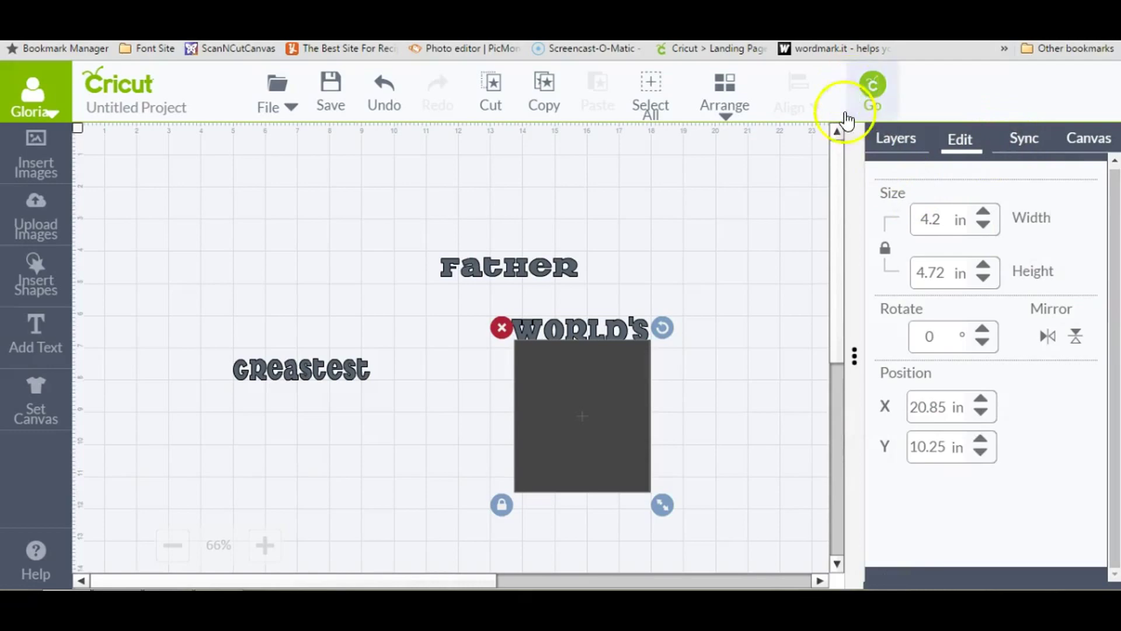
Duplicate the square and place the copy directly beneath the greastest text.
{"action": "left_click", "coordinate": [896, 141]}
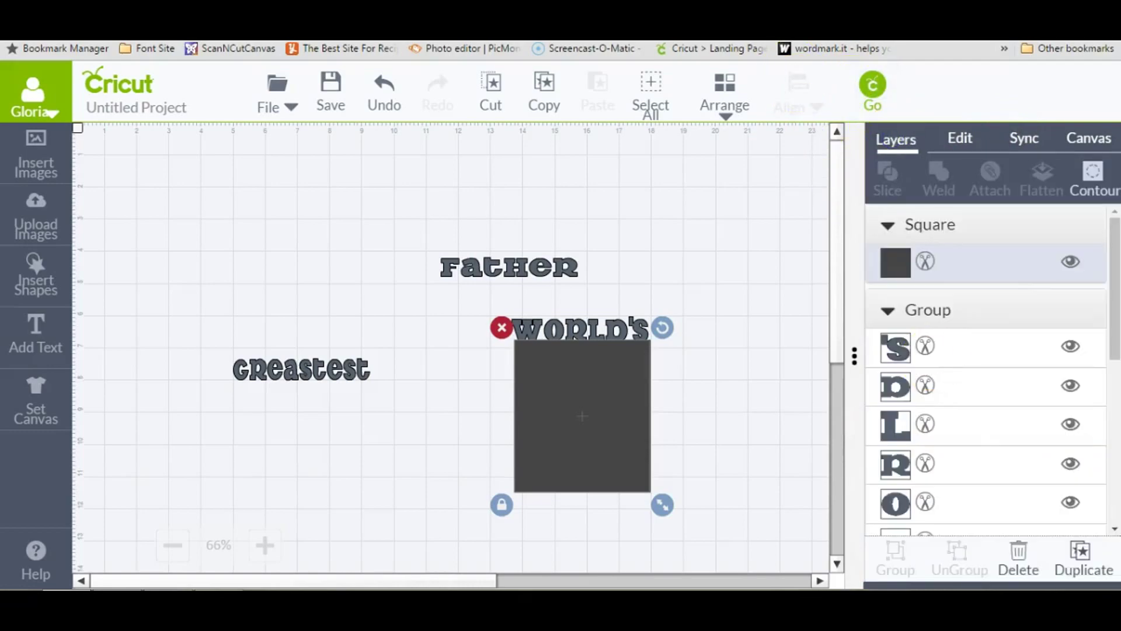
{"action": "left_click", "coordinate": [1081, 561]}
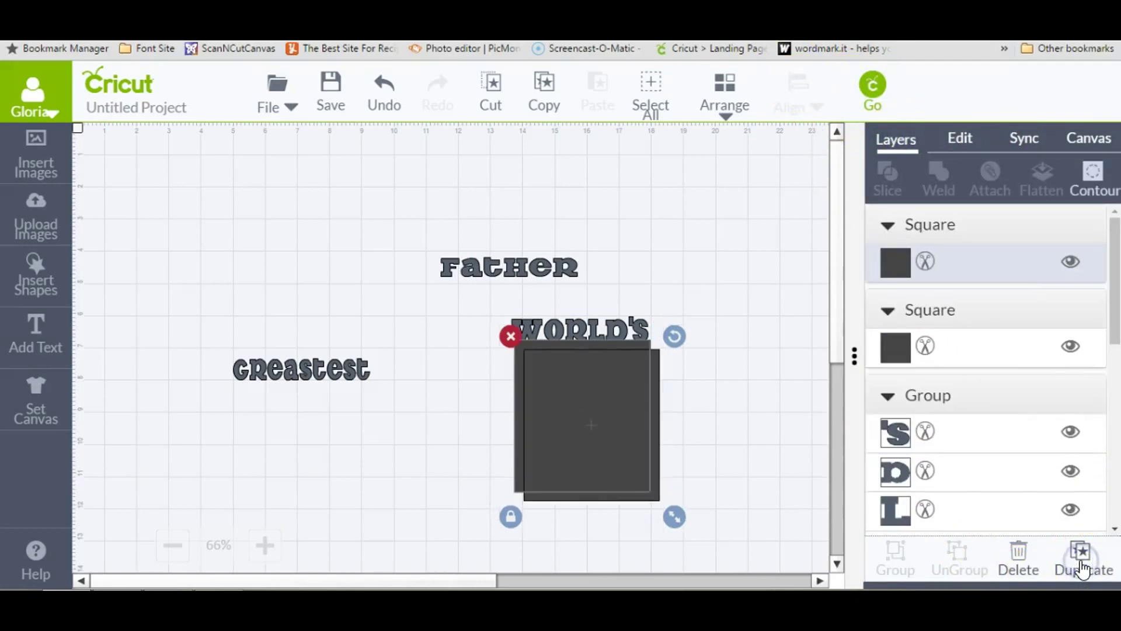
{"action": "left_click_drag", "start_coordinate": [542, 393], "coordinate": [267, 445]}
Unlock the proportions of the WORLD'S text and set its height to 0.75 in.
{"action": "left_click", "coordinate": [262, 366]}
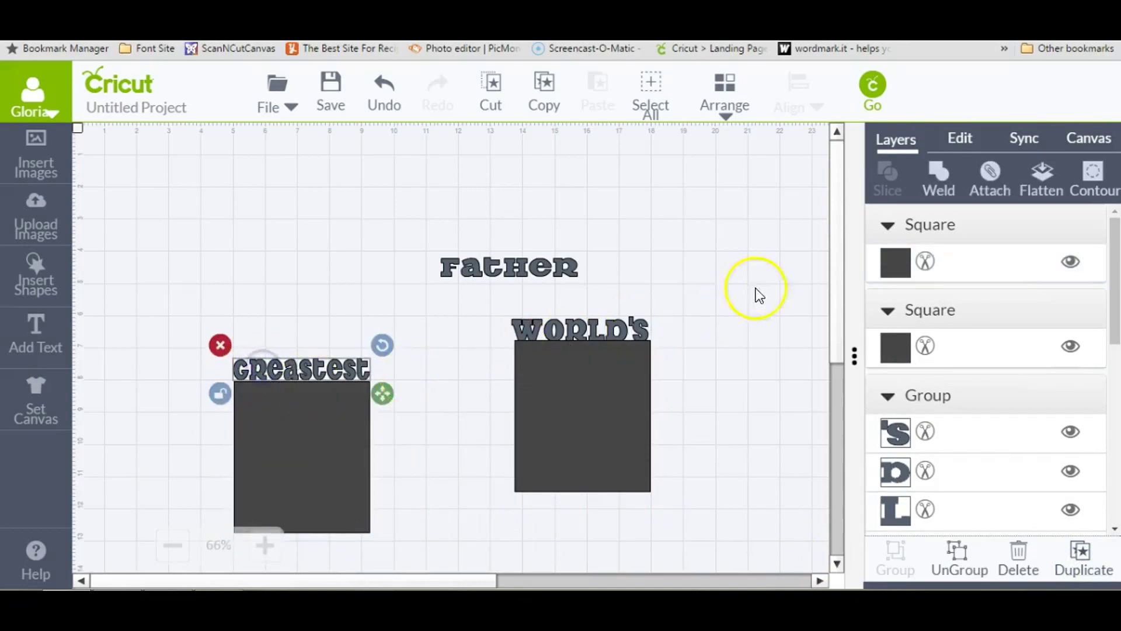
{"action": "left_click", "coordinate": [571, 322]}
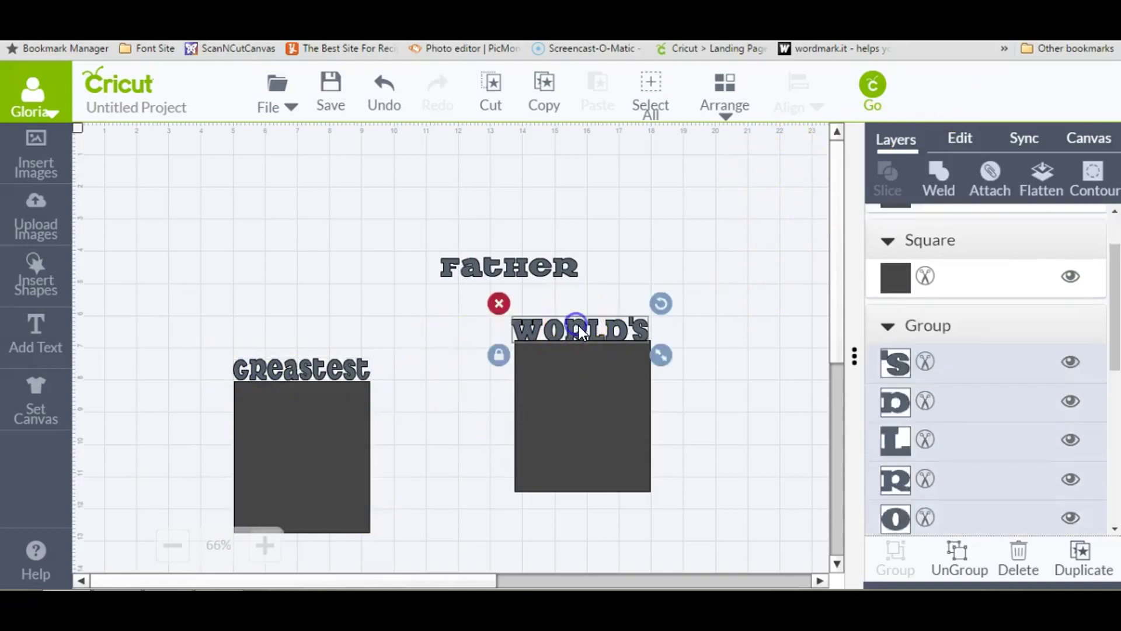
{"action": "left_click", "coordinate": [960, 138]}
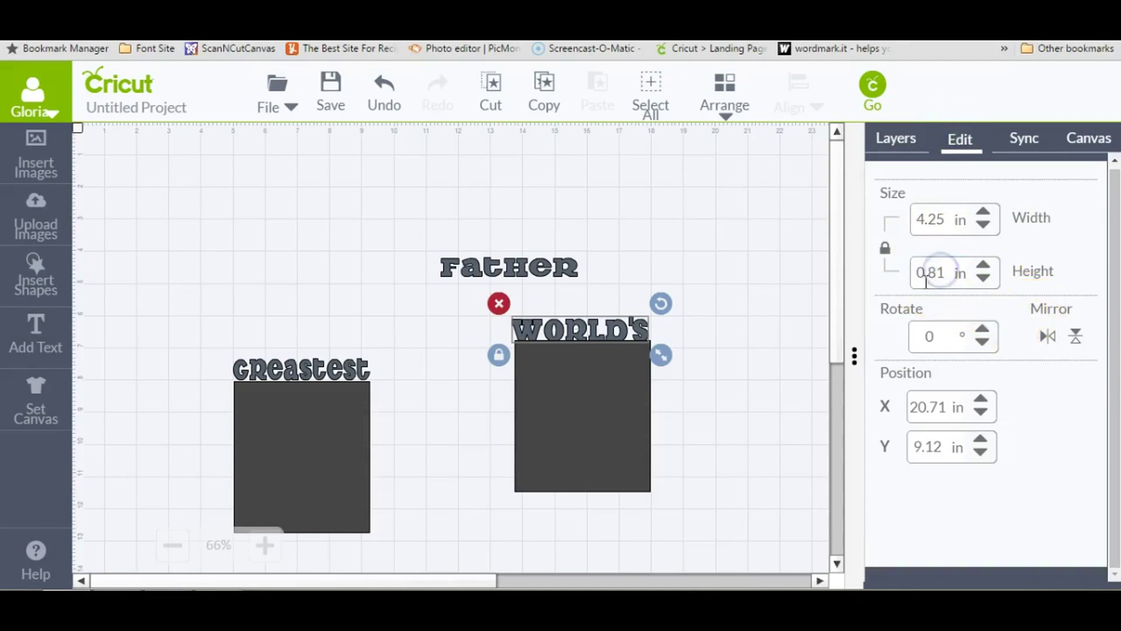
{"action": "left_click", "coordinate": [946, 264]}
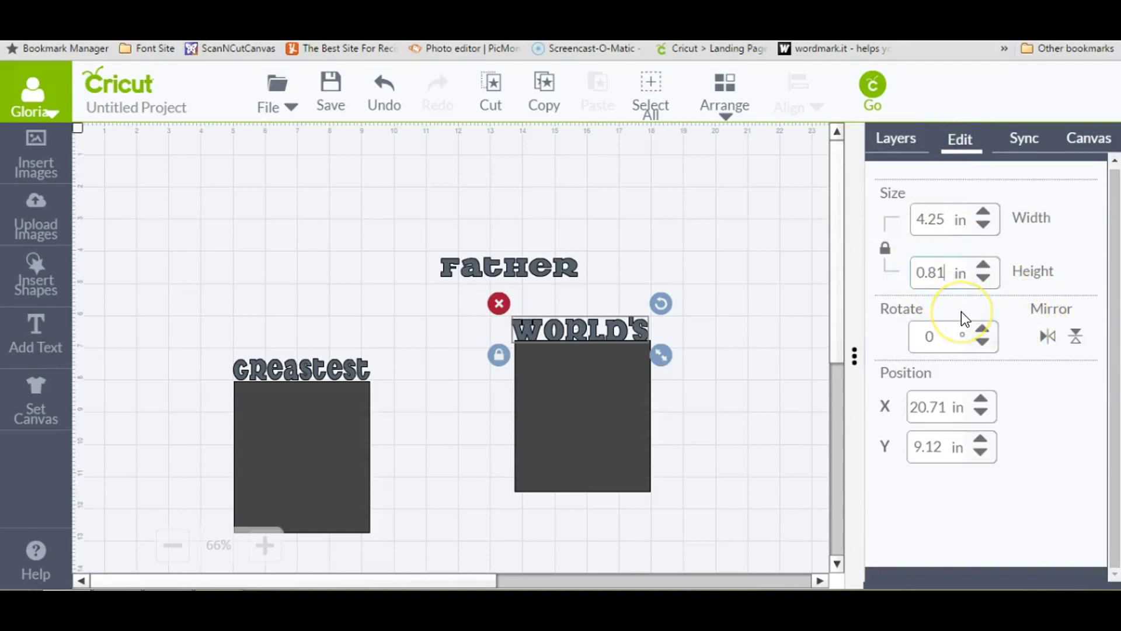
{"action": "left_click", "coordinate": [886, 247]}
{"action": "left_click", "coordinate": [945, 270]}
{"action": "key", "text": "BackSpace"}
{"action": "key", "text": "BackSpace"}
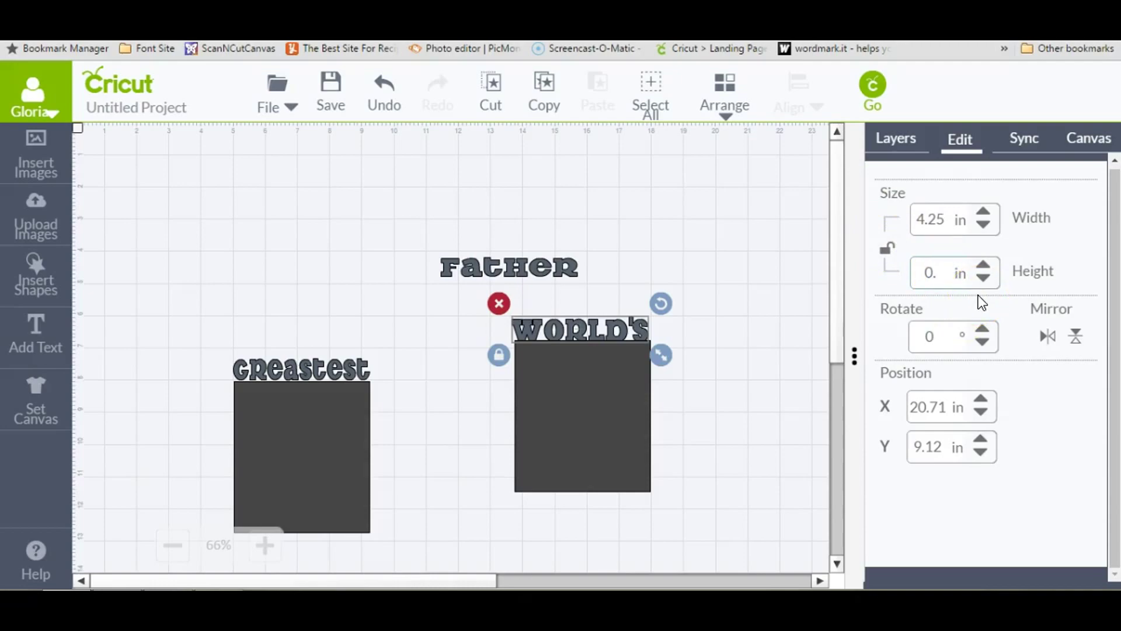
{"action": "type", "text": "75"}
{"action": "left_click", "coordinate": [987, 311]}
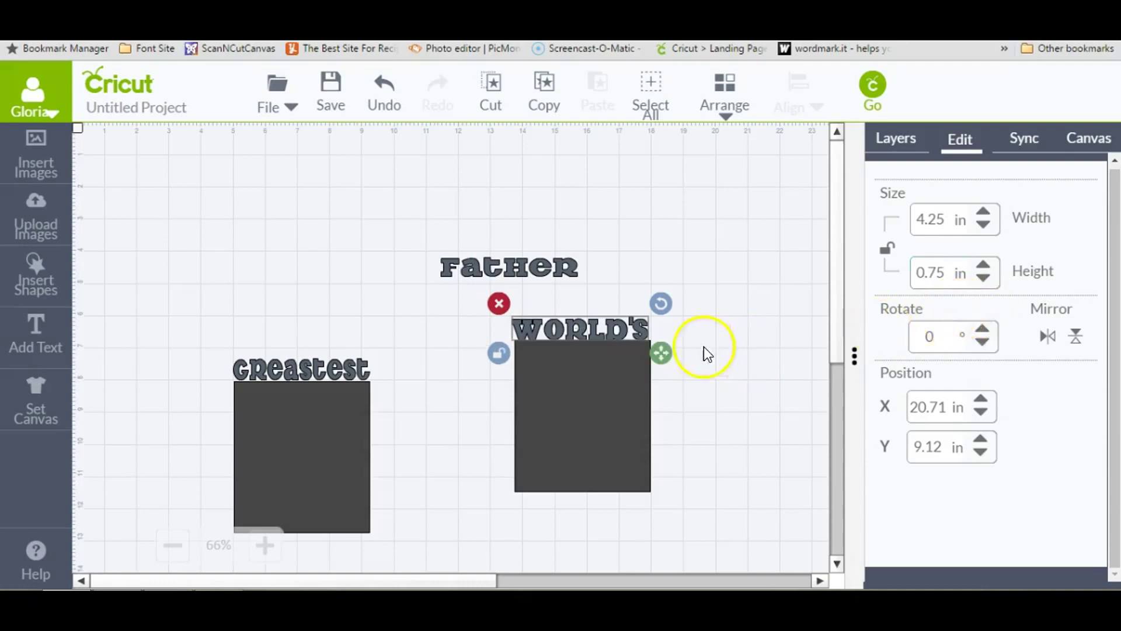
{"action": "left_click", "coordinate": [946, 275]}
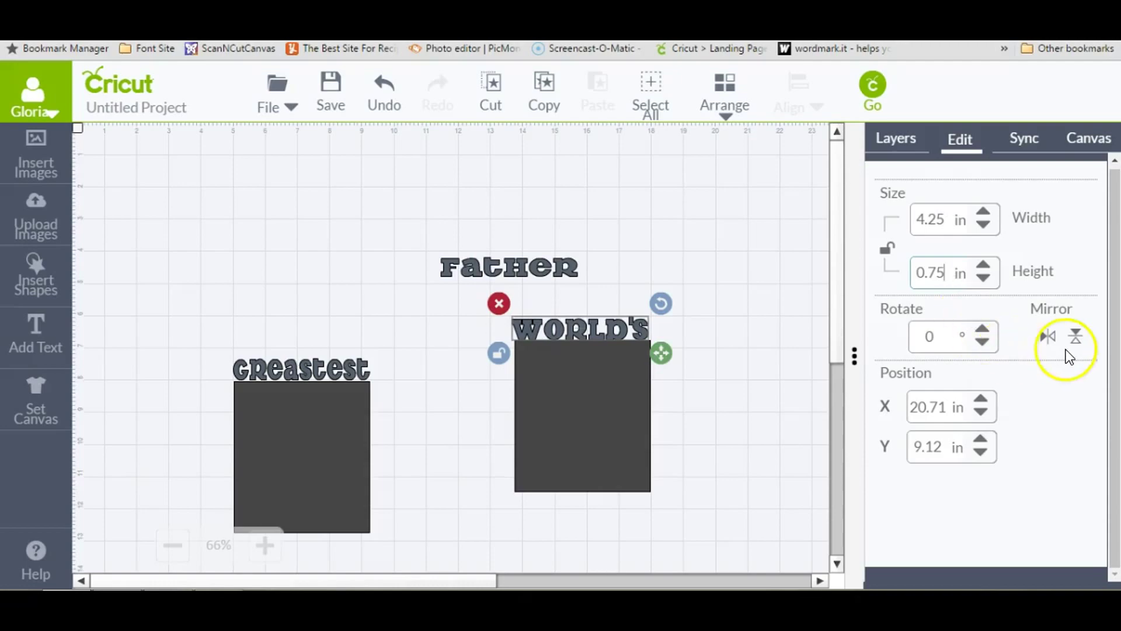
Nudge the square beneath WORLD'S slightly to line it up with the word.
{"action": "left_click", "coordinate": [647, 408]}
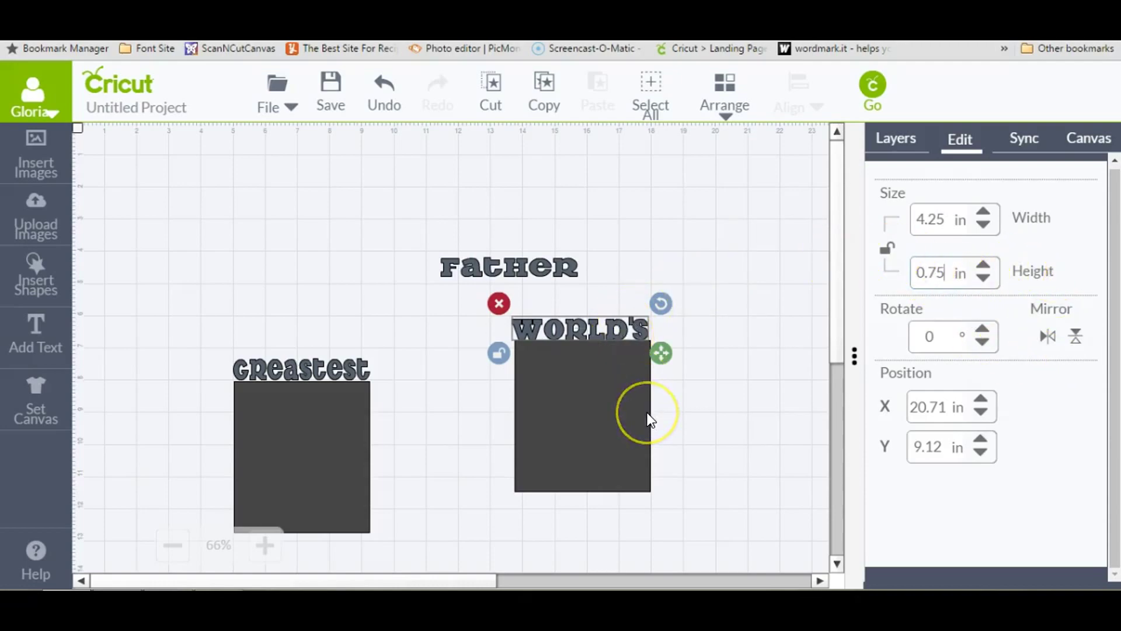
{"action": "left_click", "coordinate": [700, 399]}
{"action": "left_click_drag", "start_coordinate": [611, 377], "coordinate": [609, 376]}
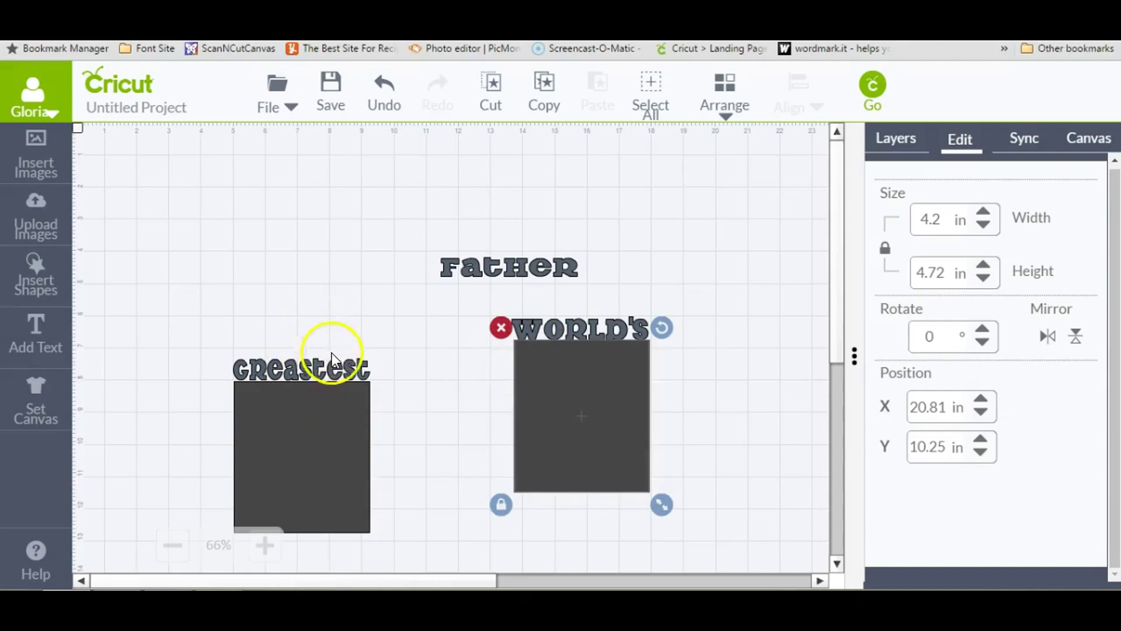
Set the height of the greastest text to 0.75 in.
{"action": "left_click", "coordinate": [335, 367]}
{"action": "left_click_drag", "start_coordinate": [1116, 383], "coordinate": [1114, 425]}
{"action": "left_click", "coordinate": [937, 523]}
{"action": "key", "text": "BackSpace"}
{"action": "type", "text": "5"}
{"action": "left_click", "coordinate": [1000, 565]}
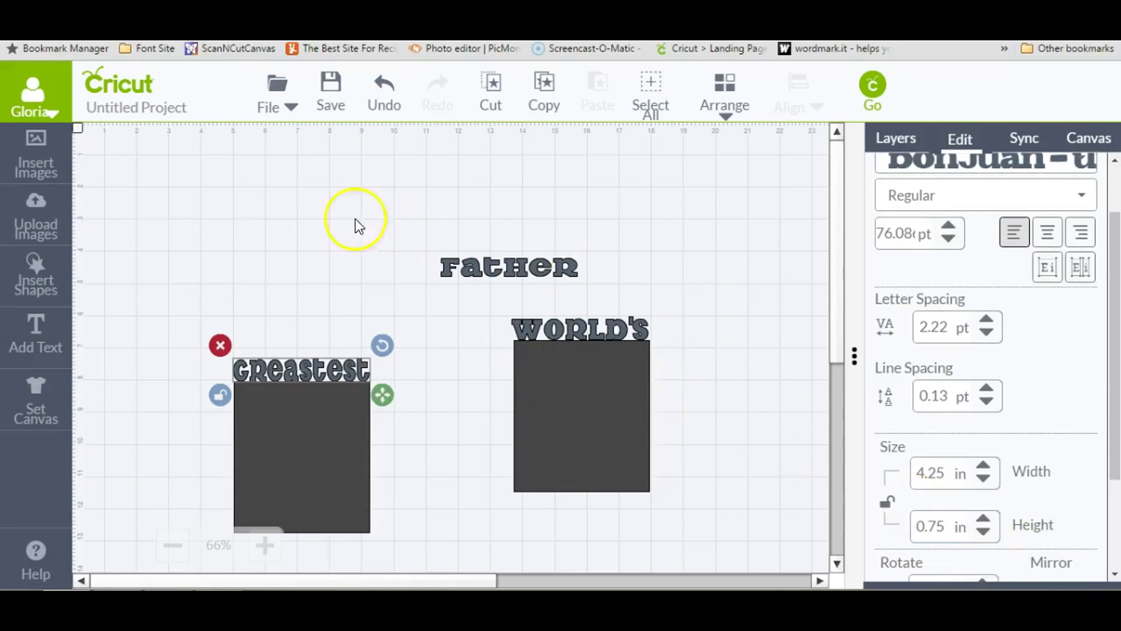
Move the second square and the greastest text over the WORLD'S panel and bring greastest to the front.
{"action": "left_click_drag", "start_coordinate": [306, 474], "coordinate": [582, 467]}
{"action": "left_click", "coordinate": [282, 369]}
{"action": "left_click_drag", "start_coordinate": [282, 370], "coordinate": [566, 365]}
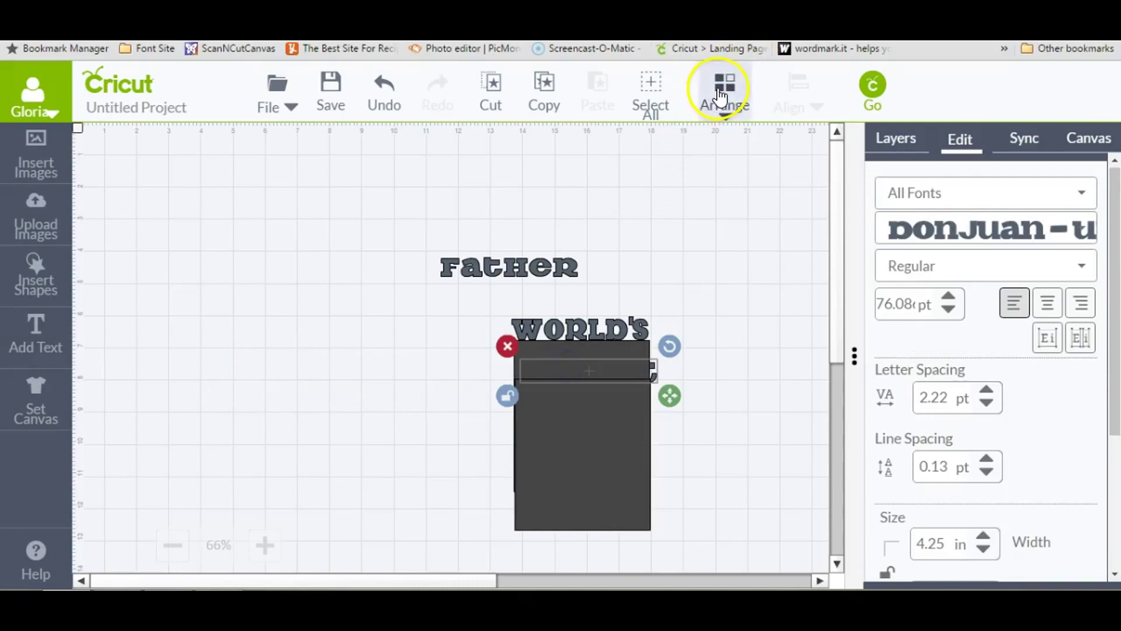
{"action": "left_click", "coordinate": [725, 93]}
{"action": "left_click", "coordinate": [740, 224]}
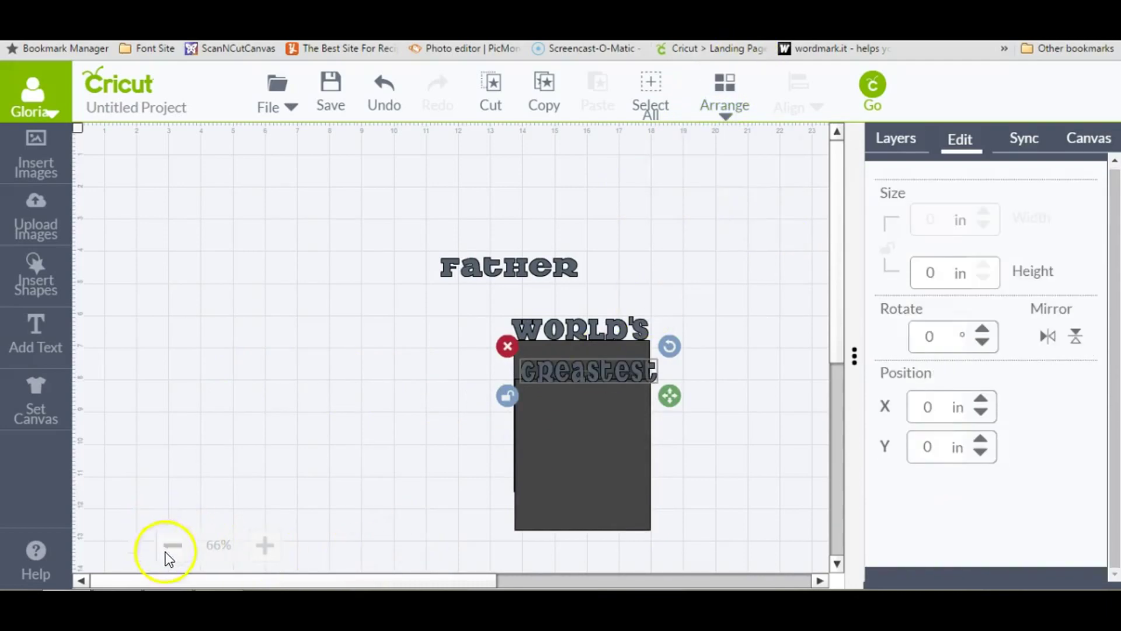
Line up the second square and the greastest text with the side edges of the WORLD'S panel.
{"action": "left_click", "coordinate": [264, 546]}
{"action": "left_click_drag", "start_coordinate": [333, 582], "coordinate": [356, 583]}
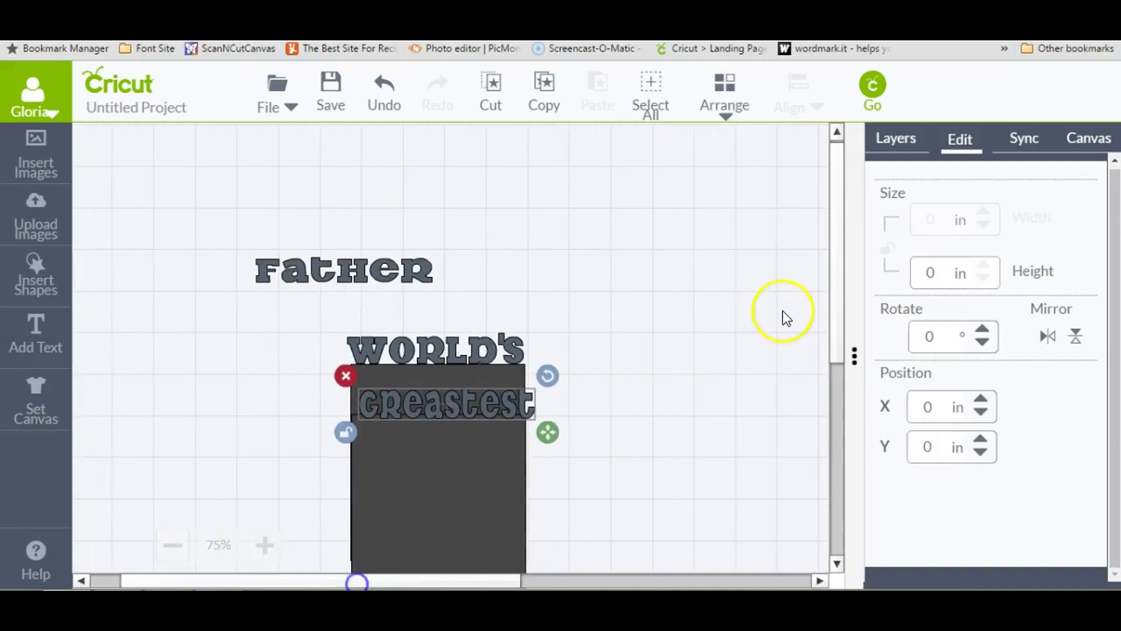
{"action": "left_click", "coordinate": [839, 337]}
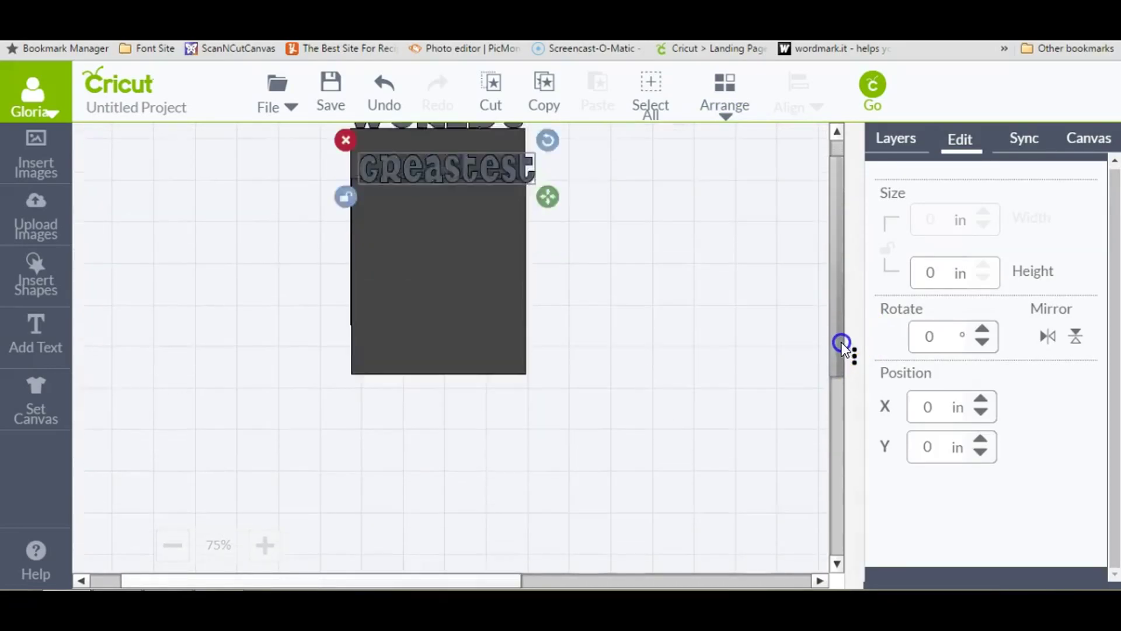
{"action": "left_click_drag", "start_coordinate": [459, 415], "coordinate": [456, 422]}
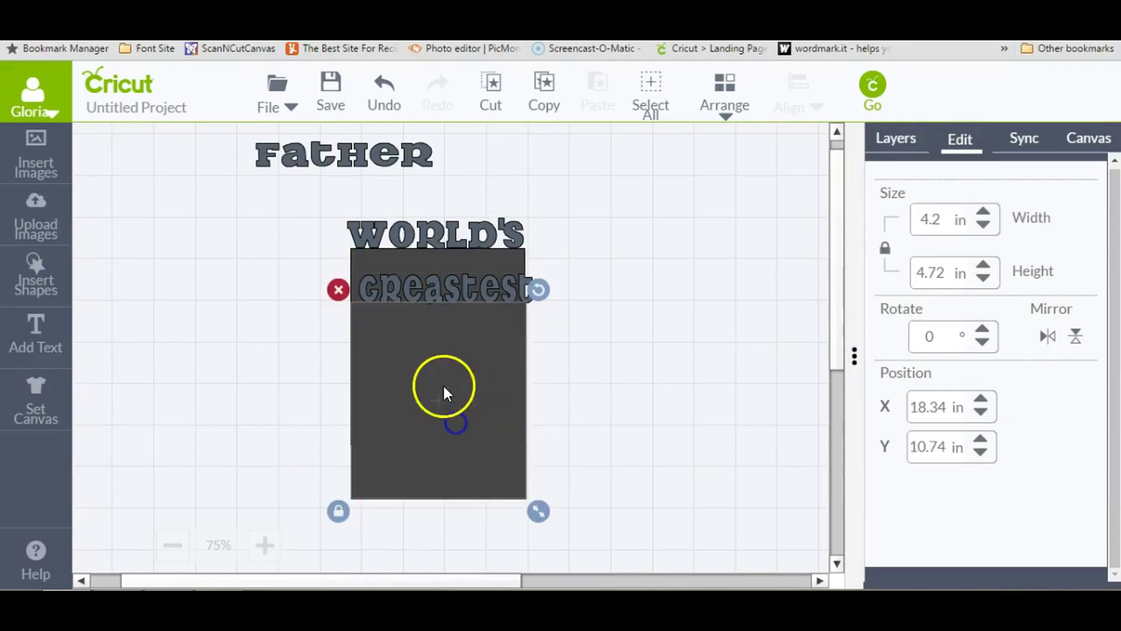
{"action": "left_click_drag", "start_coordinate": [475, 287], "coordinate": [465, 286]}
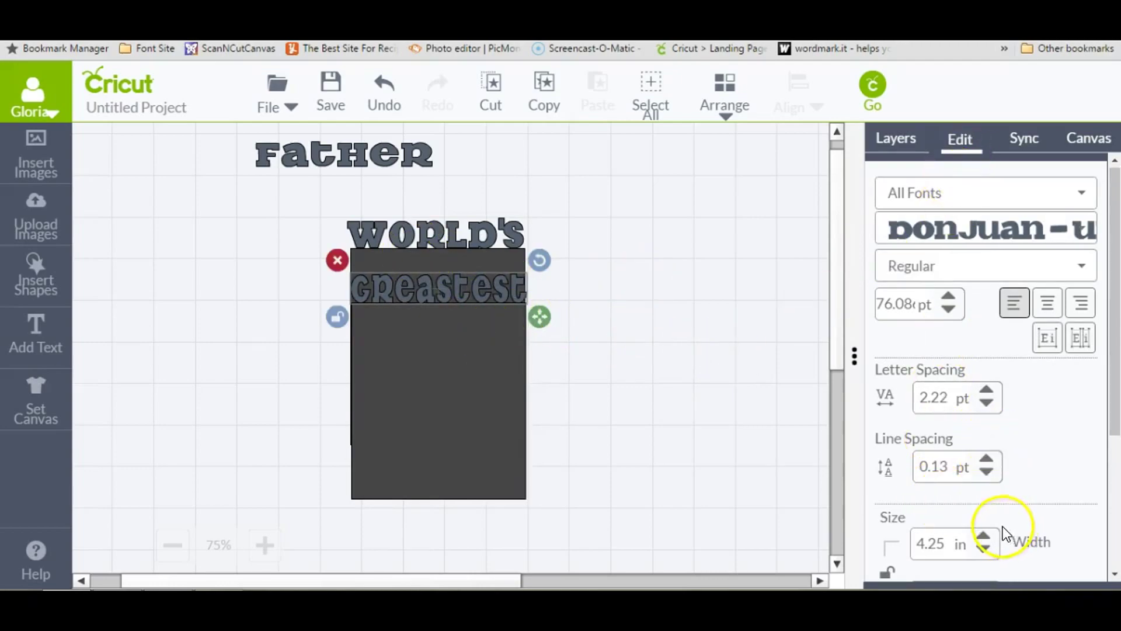
Narrow the greastest text to a width of 4.05 in and center it above its square.
{"action": "left_click", "coordinate": [983, 550]}
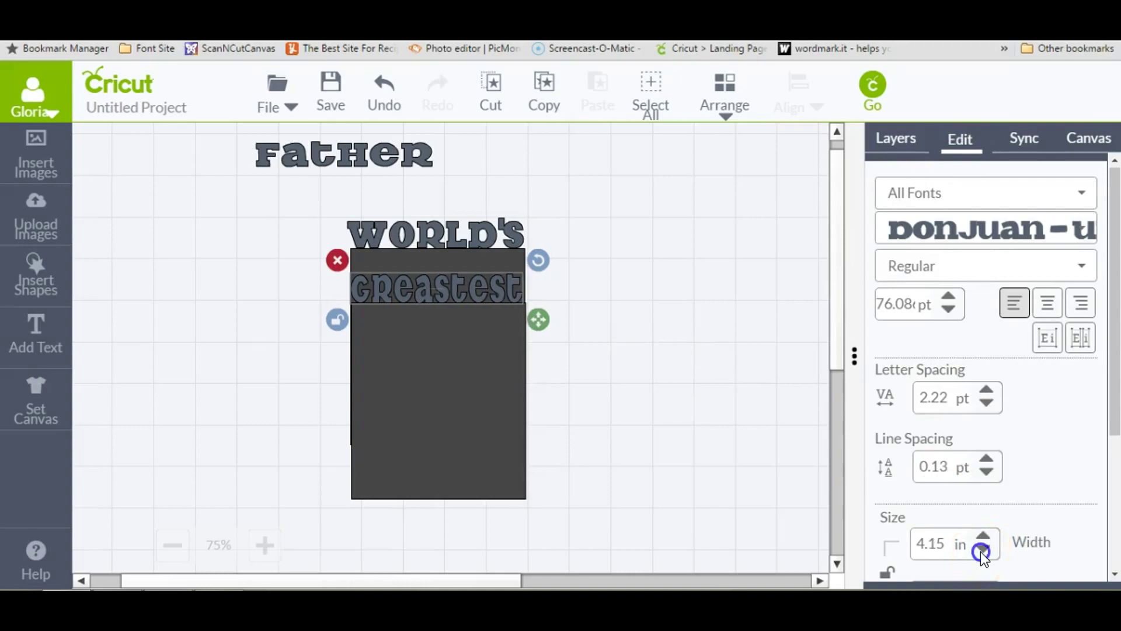
{"action": "left_click", "coordinate": [982, 550]}
{"action": "left_click_drag", "start_coordinate": [1112, 336], "coordinate": [1113, 365]}
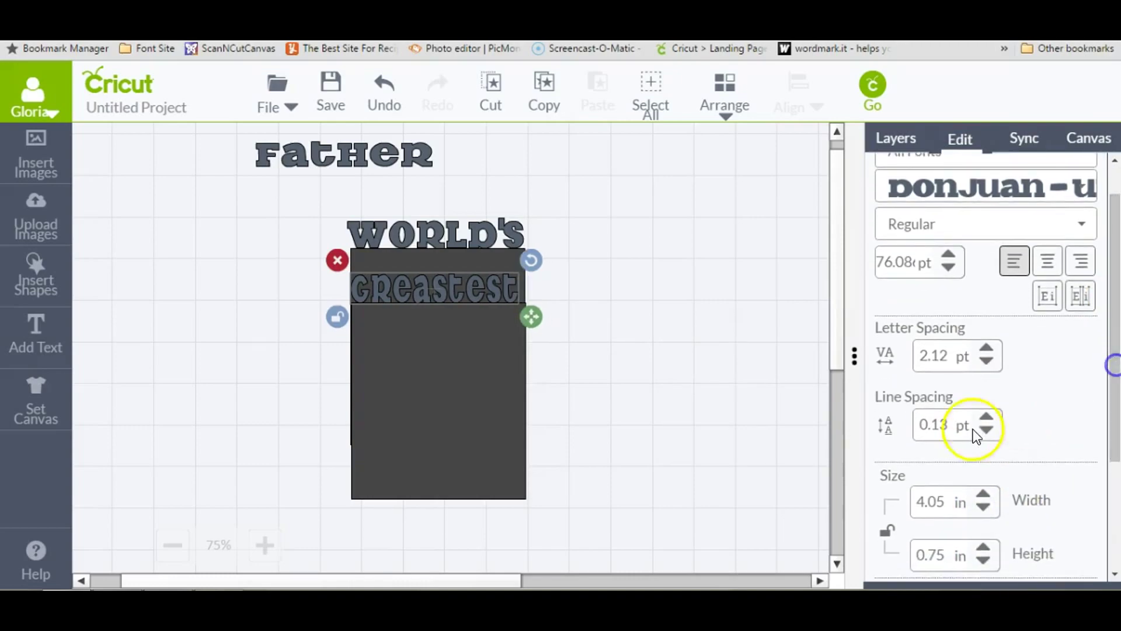
{"action": "left_click", "coordinate": [984, 507]}
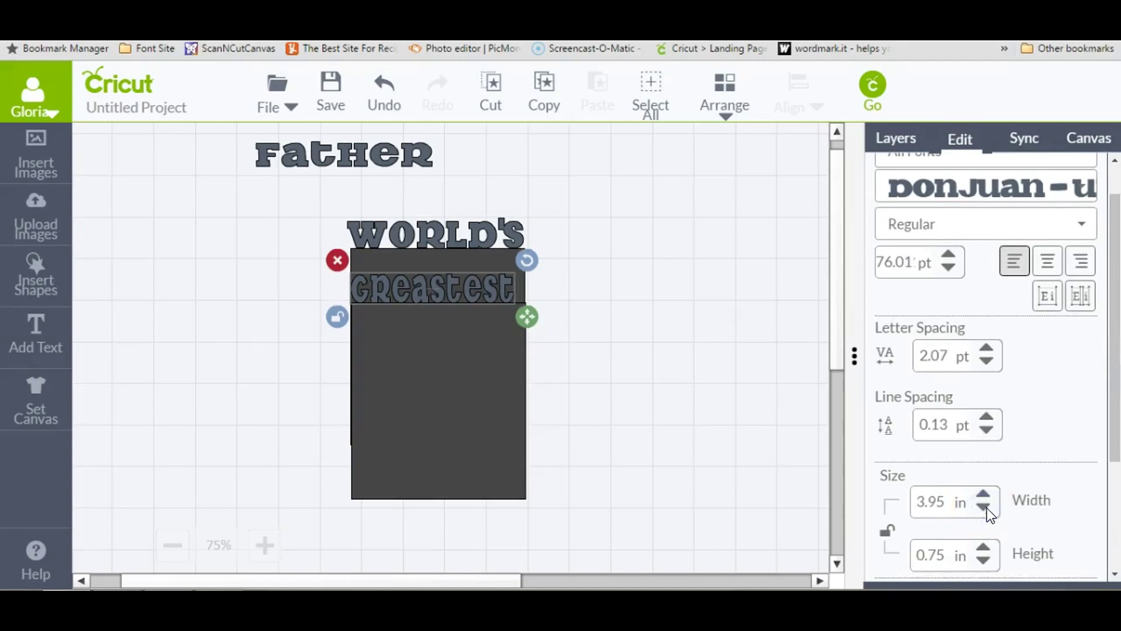
{"action": "left_click", "coordinate": [983, 494]}
{"action": "left_click_drag", "start_coordinate": [468, 290], "coordinate": [472, 290]}
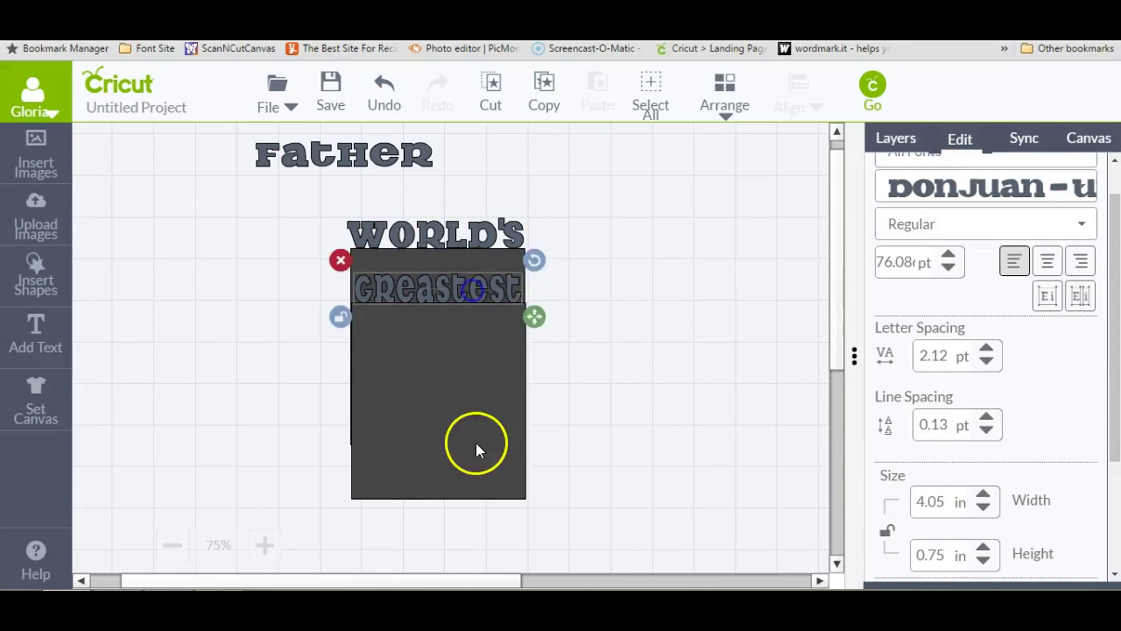
Unlock the greastest square's proportions, reduce its height to 3.42 in, and align it with the panel behind it.
{"action": "left_click", "coordinate": [478, 455]}
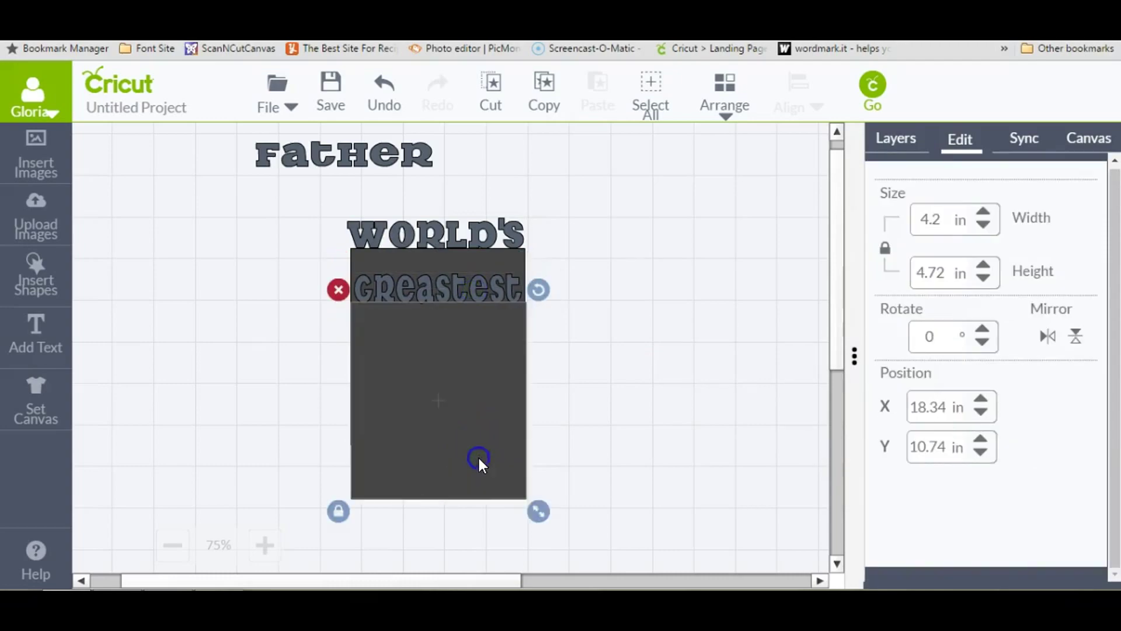
{"action": "left_click", "coordinate": [885, 250]}
{"action": "left_click", "coordinate": [983, 278]}
{"action": "left_click", "coordinate": [984, 278]}
{"action": "double_click", "coordinate": [983, 278]}
{"action": "double_click", "coordinate": [983, 277]}
{"action": "double_click", "coordinate": [983, 278]}
{"action": "triple_click", "coordinate": [983, 278]}
{"action": "double_click", "coordinate": [984, 278]}
{"action": "left_click", "coordinate": [983, 278]}
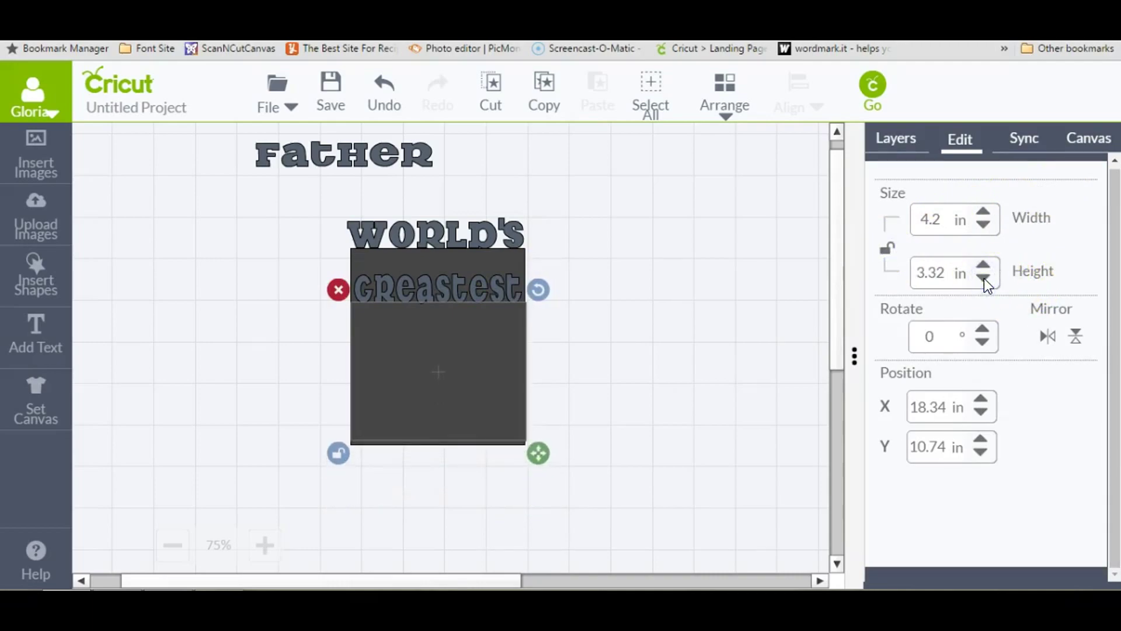
{"action": "left_click", "coordinate": [982, 264]}
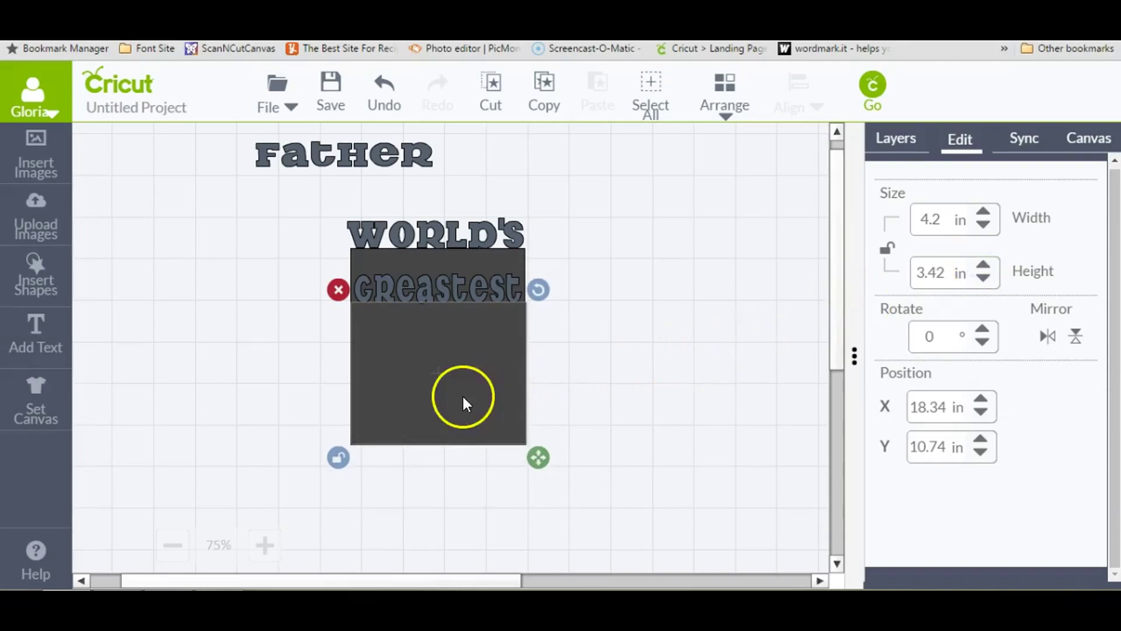
{"action": "left_click_drag", "start_coordinate": [454, 391], "coordinate": [453, 391]}
{"action": "left_click", "coordinate": [646, 404]}
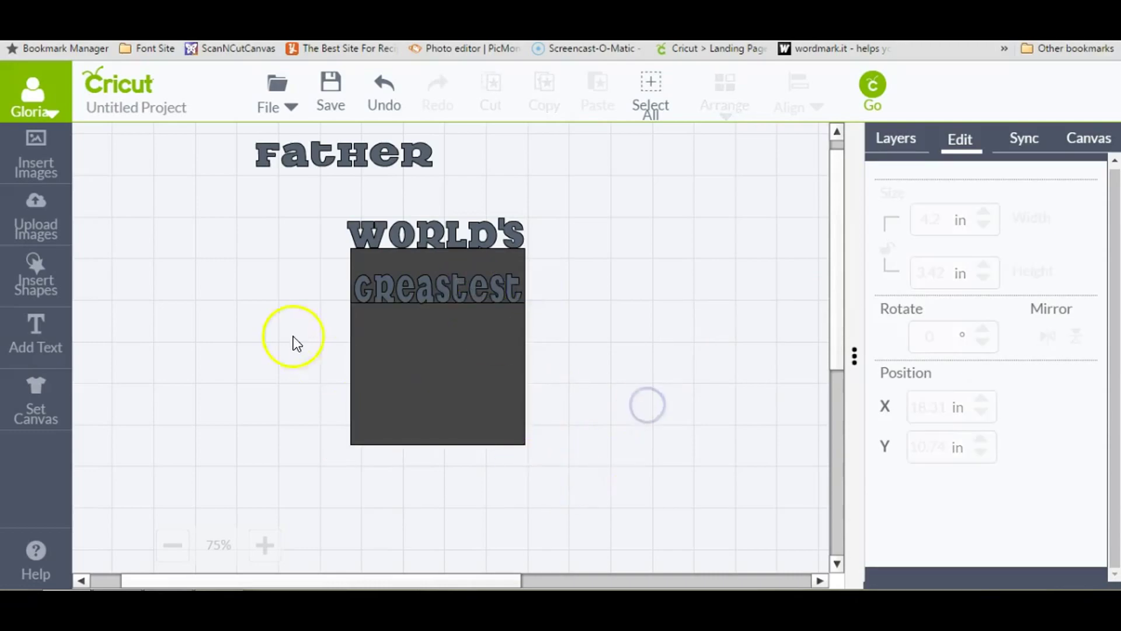
Duplicate the greastest square and place the copy lower on the panel, at about X 13.72 in and Y 9.5 in.
{"action": "left_click", "coordinate": [412, 416]}
{"action": "left_click", "coordinate": [895, 138]}
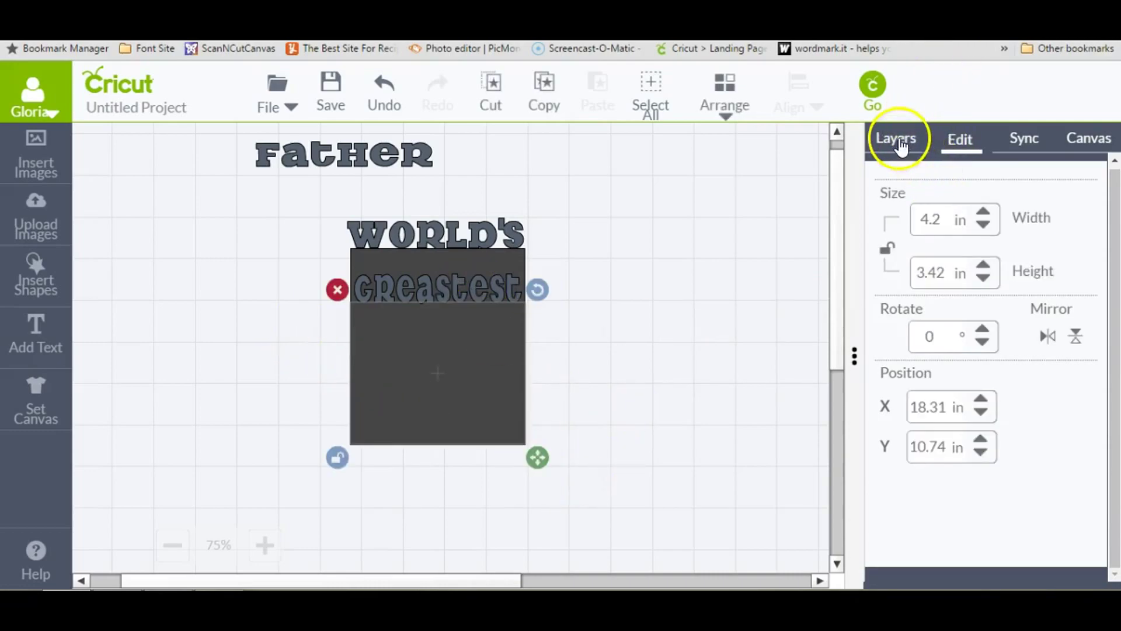
{"action": "left_click", "coordinate": [1082, 571]}
{"action": "left_click_drag", "start_coordinate": [471, 459], "coordinate": [466, 503]}
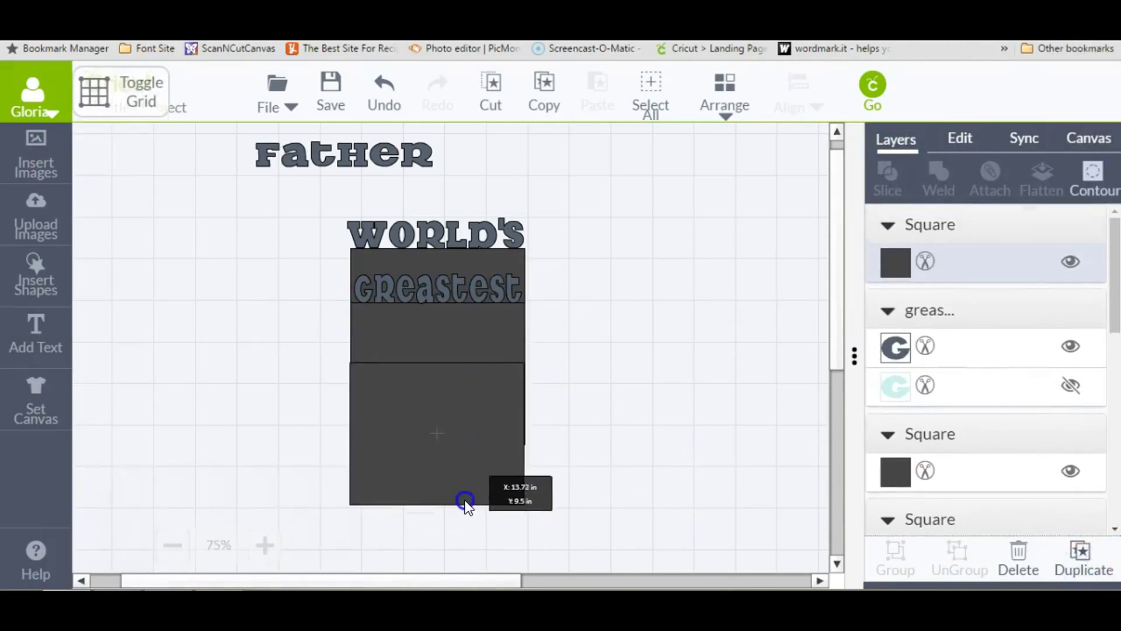
Move the FATHER text to the top edge of the lowest square, bring it to the front, and align it.
{"action": "left_click", "coordinate": [270, 153]}
{"action": "left_click_drag", "start_coordinate": [271, 153], "coordinate": [367, 352]}
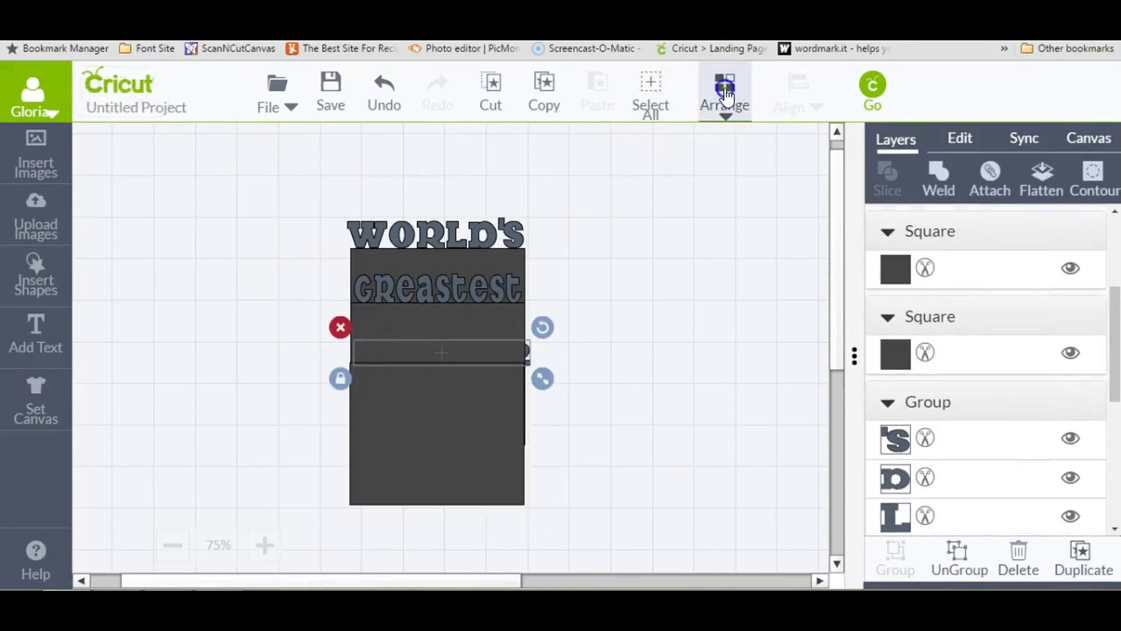
{"action": "left_click", "coordinate": [724, 90]}
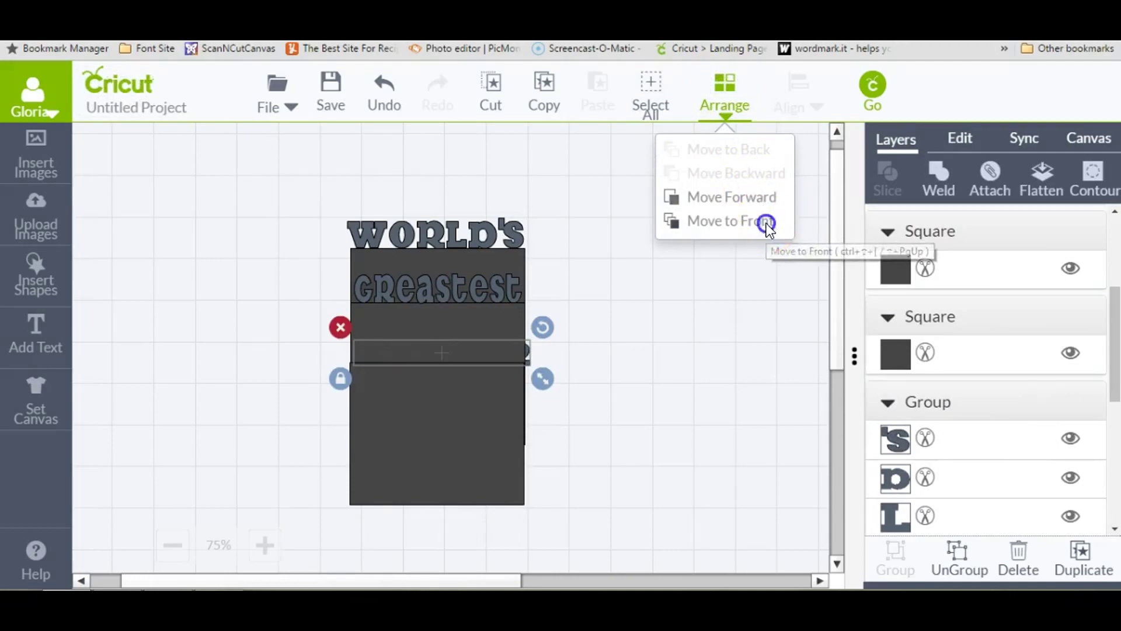
{"action": "left_click", "coordinate": [767, 223]}
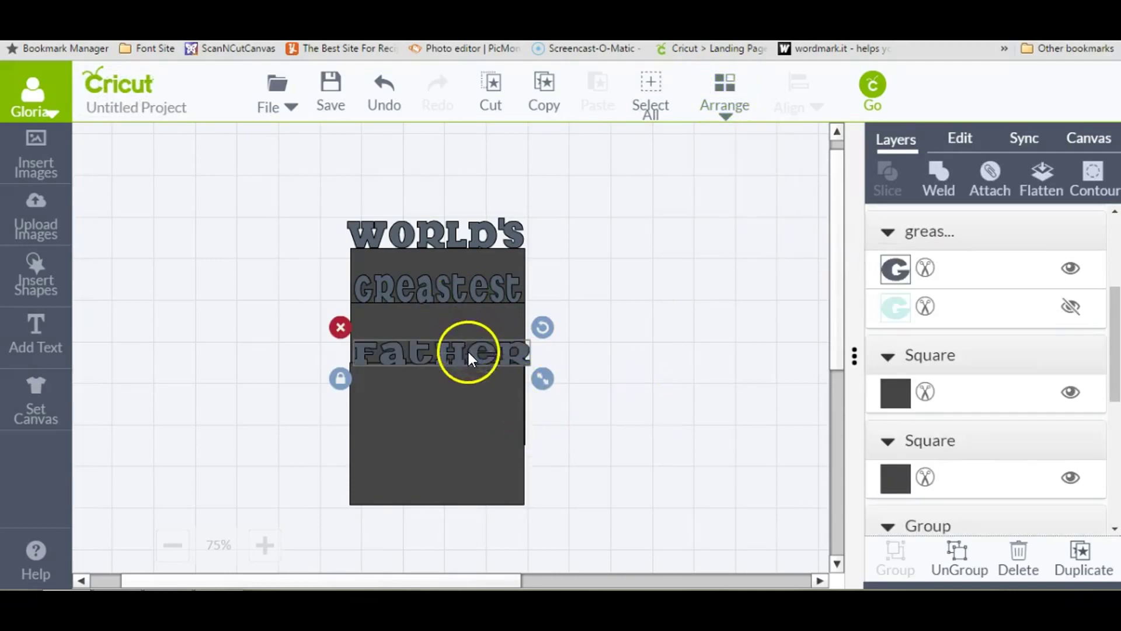
{"action": "left_click_drag", "start_coordinate": [467, 350], "coordinate": [463, 347]}
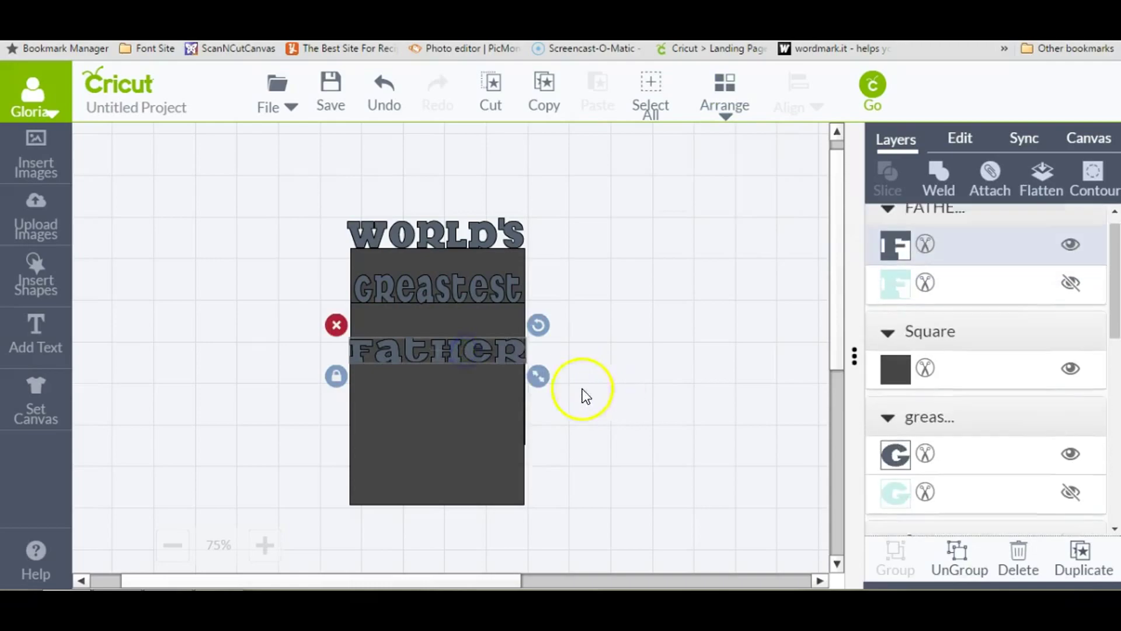
Unlock the FATHER text's proportions and set its size to 4.15 in wide and 0.75 in high.
{"action": "left_click", "coordinate": [958, 140]}
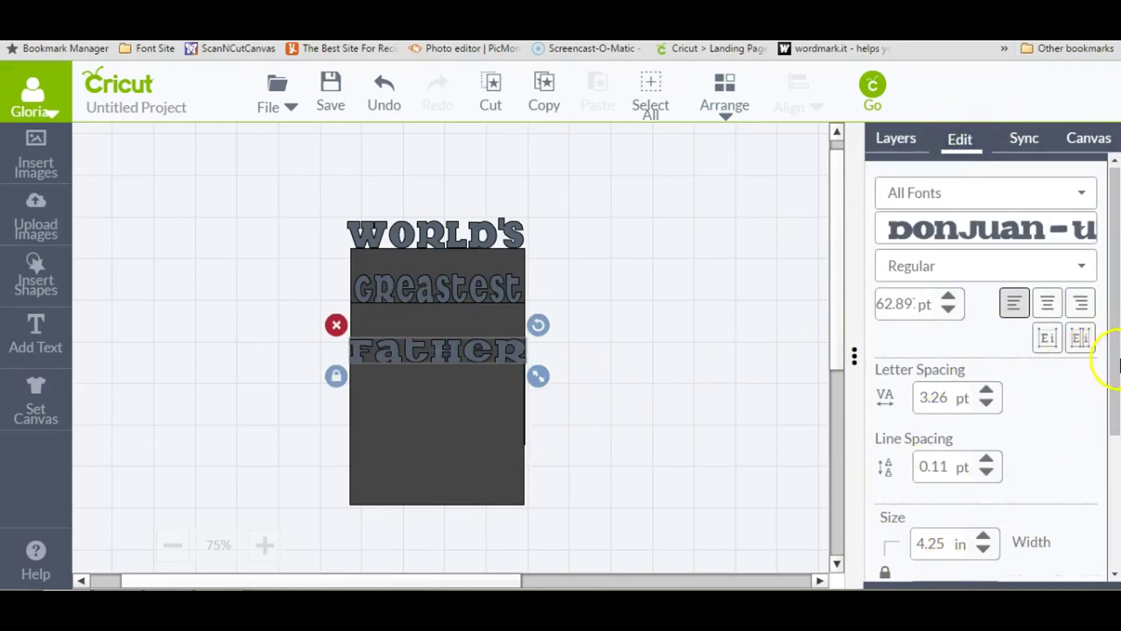
{"action": "left_click_drag", "start_coordinate": [1117, 362], "coordinate": [1117, 419]}
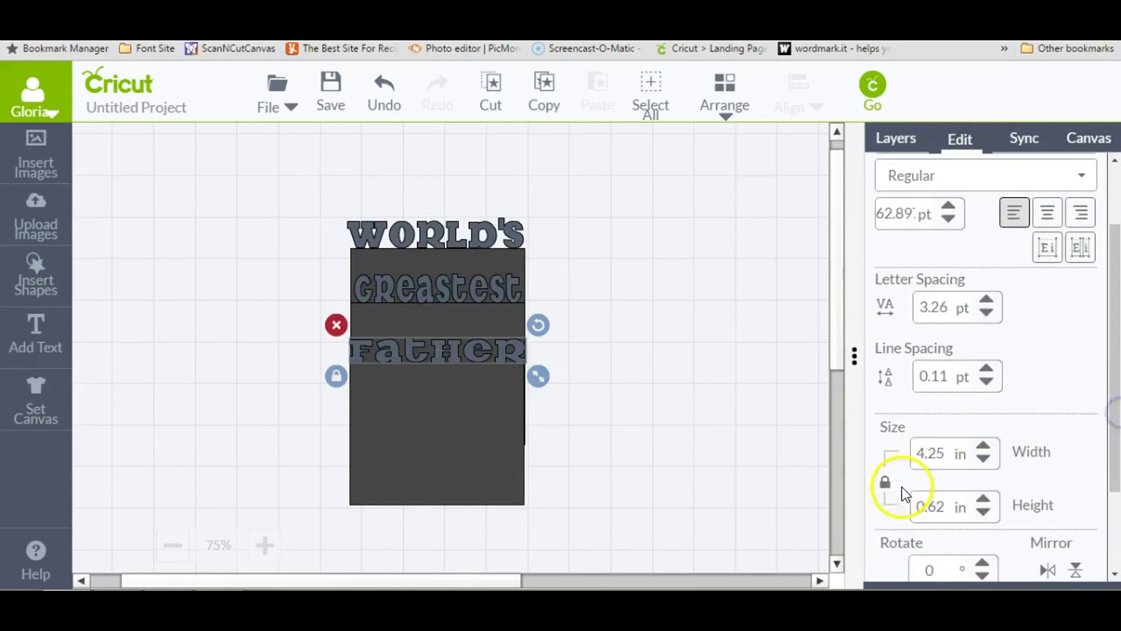
{"action": "left_click", "coordinate": [984, 459]}
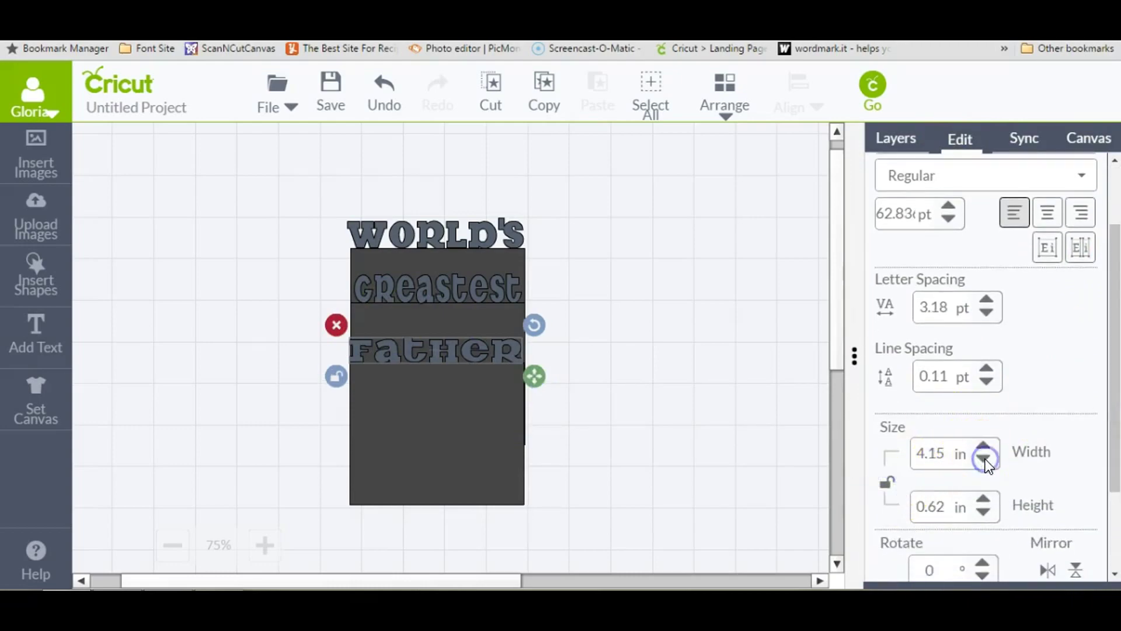
{"action": "left_click", "coordinate": [941, 495]}
{"action": "key", "text": "BackSpace"}
{"action": "key", "text": "BackSpace"}
{"action": "key", "text": "BackSpace"}
{"action": "type", "text": ".75"}
{"action": "key", "text": "Return"}
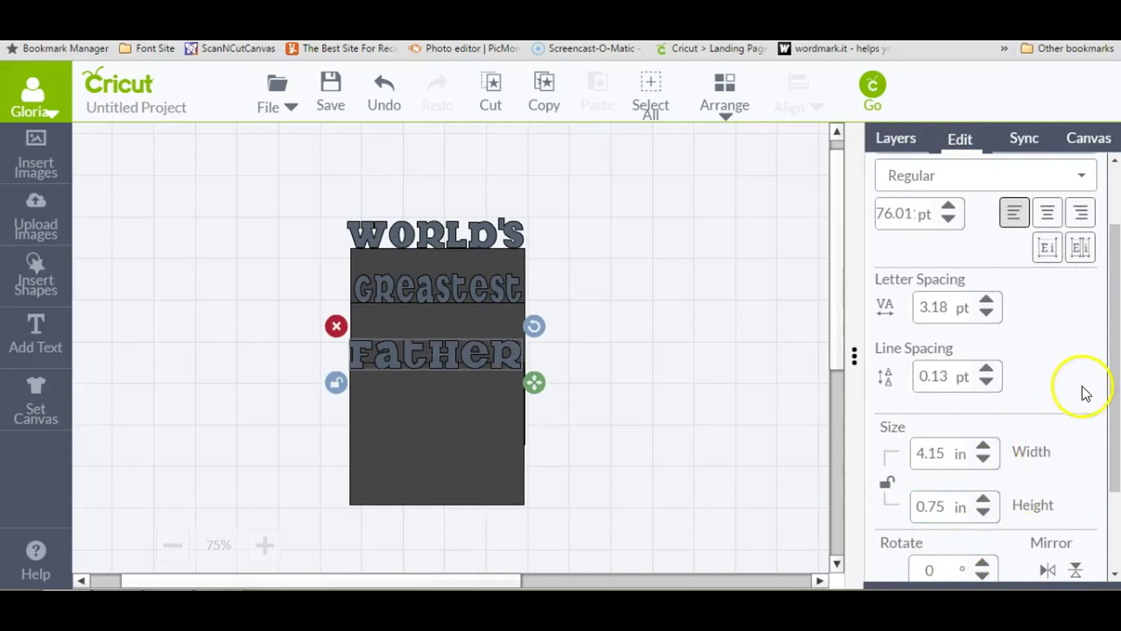
Compare the sizes of the WORLD'S, greastest and FATHER texts.
{"action": "left_click", "coordinate": [461, 283]}
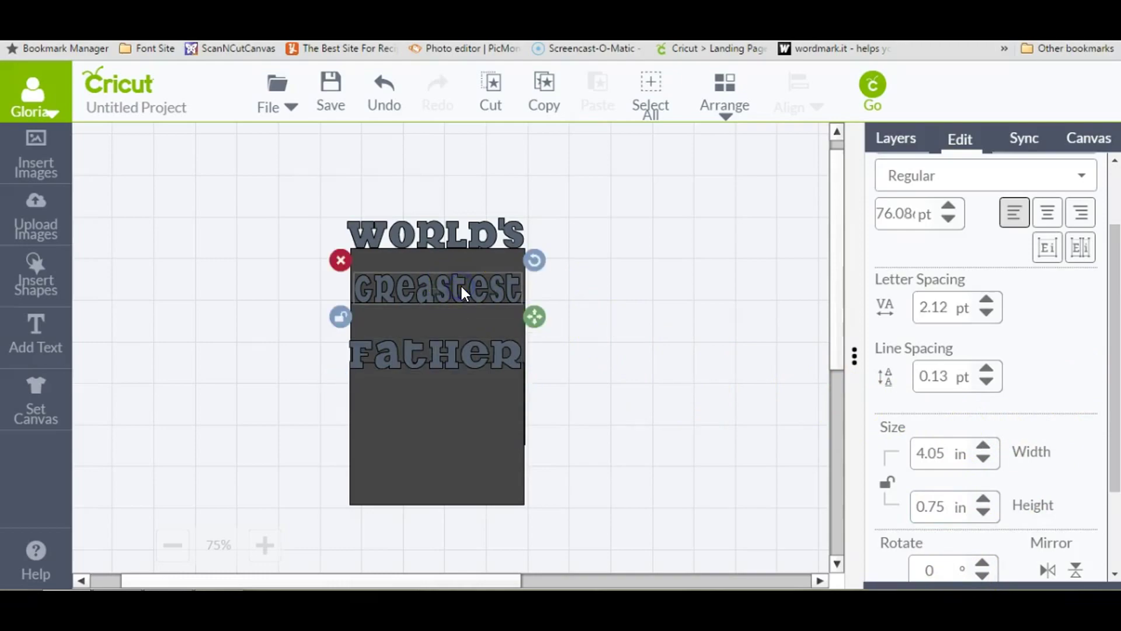
{"action": "left_click", "coordinate": [456, 227]}
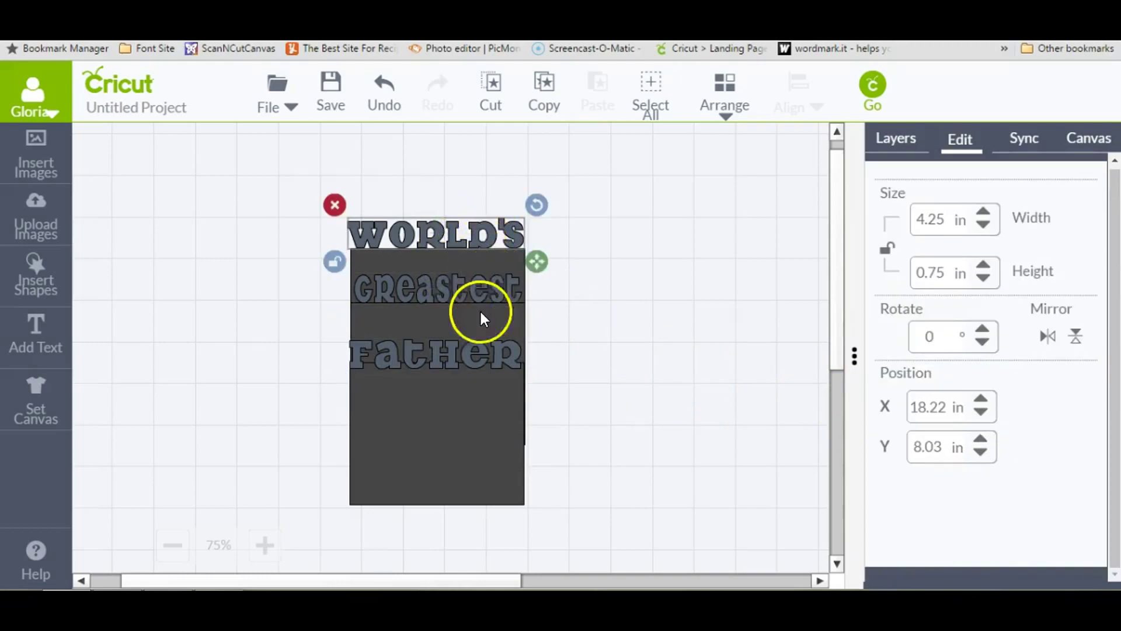
{"action": "left_click", "coordinate": [468, 284]}
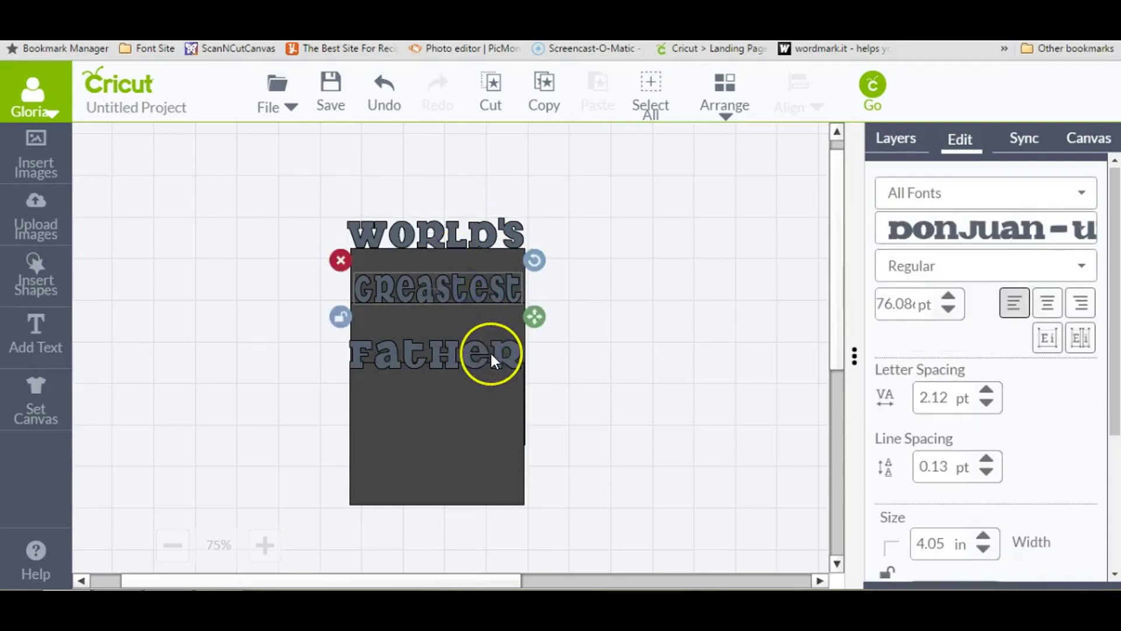
{"action": "left_click", "coordinate": [496, 354]}
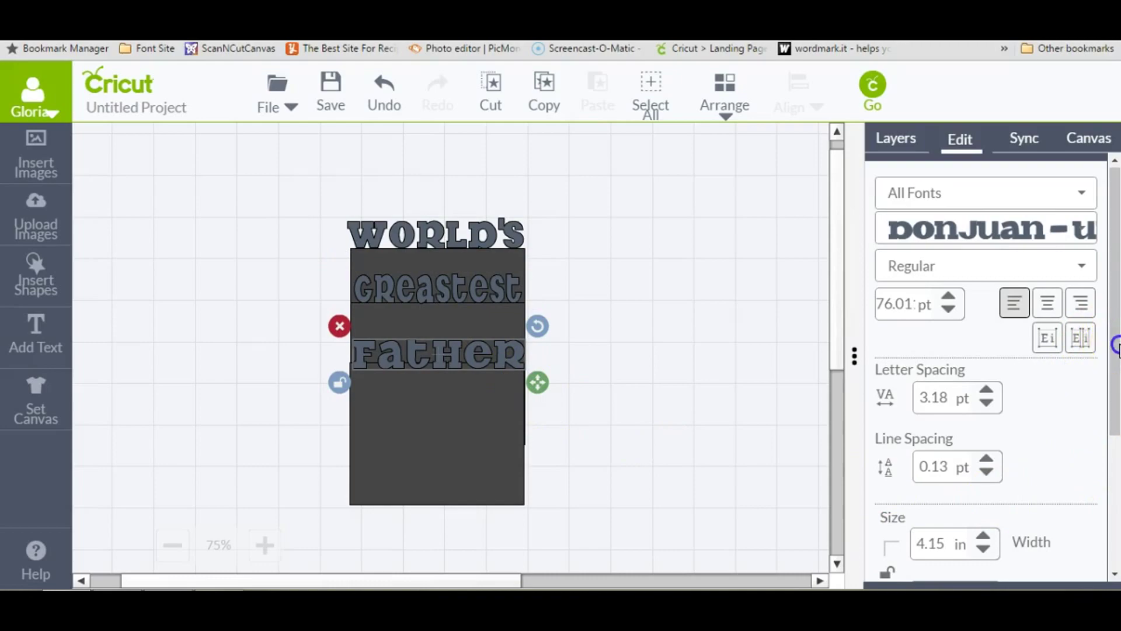
{"action": "left_click_drag", "start_coordinate": [1115, 381], "coordinate": [1115, 446]}
{"action": "left_click", "coordinate": [485, 293]}
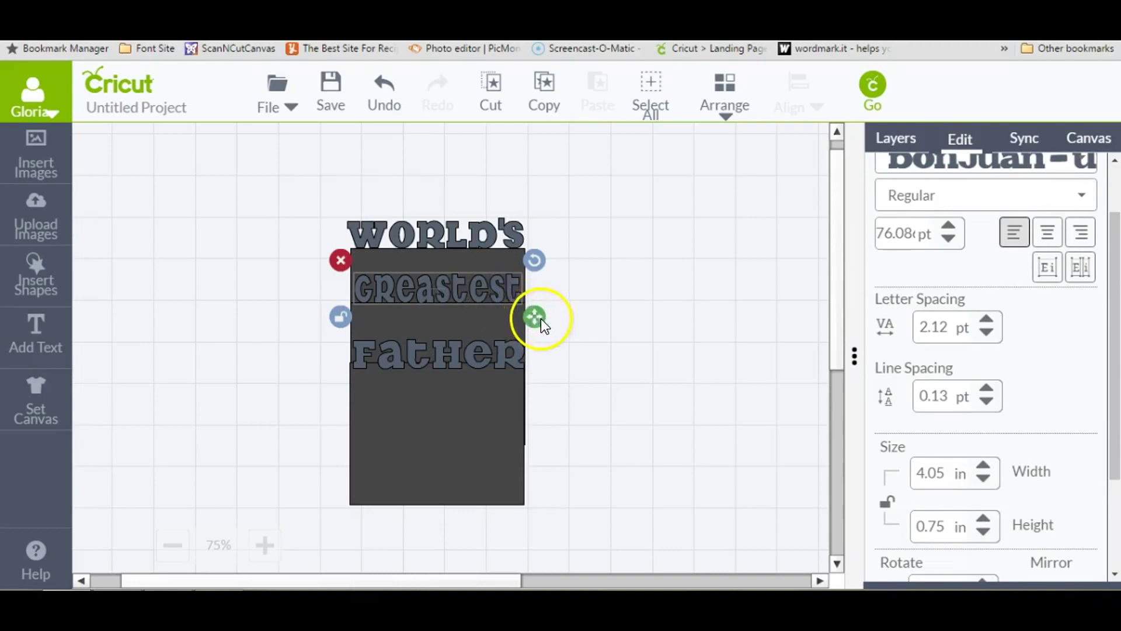
Reduce the WORLD'S text's width to 4.15 in and line it up with the panel's right edge, at about X 18.35 in.
{"action": "left_click", "coordinate": [493, 230]}
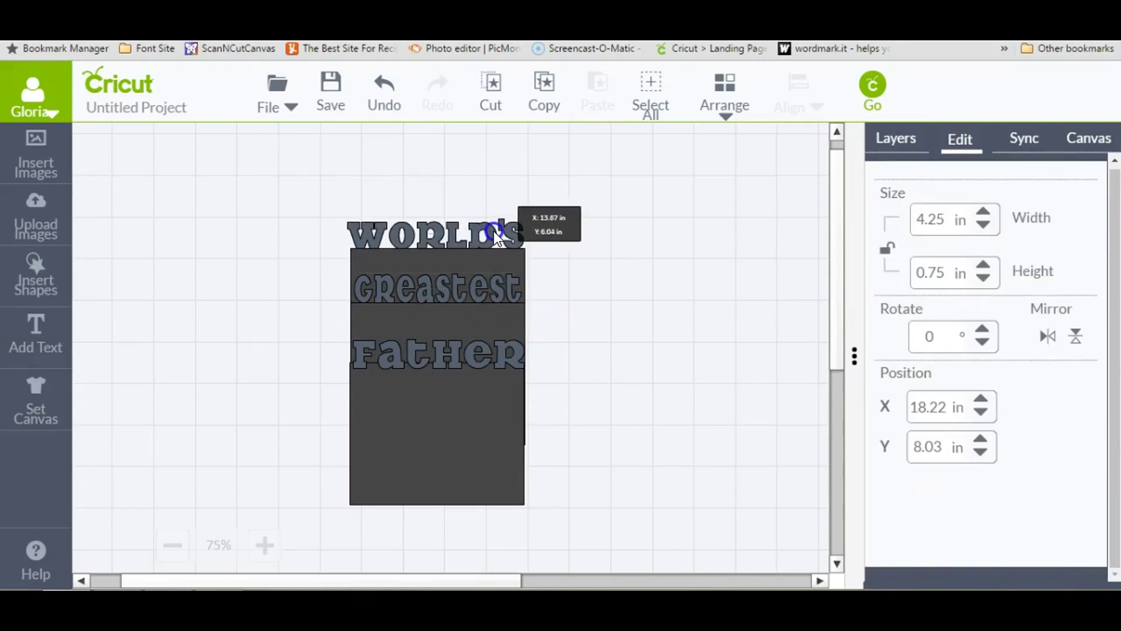
{"action": "left_click_drag", "start_coordinate": [493, 230], "coordinate": [495, 230]}
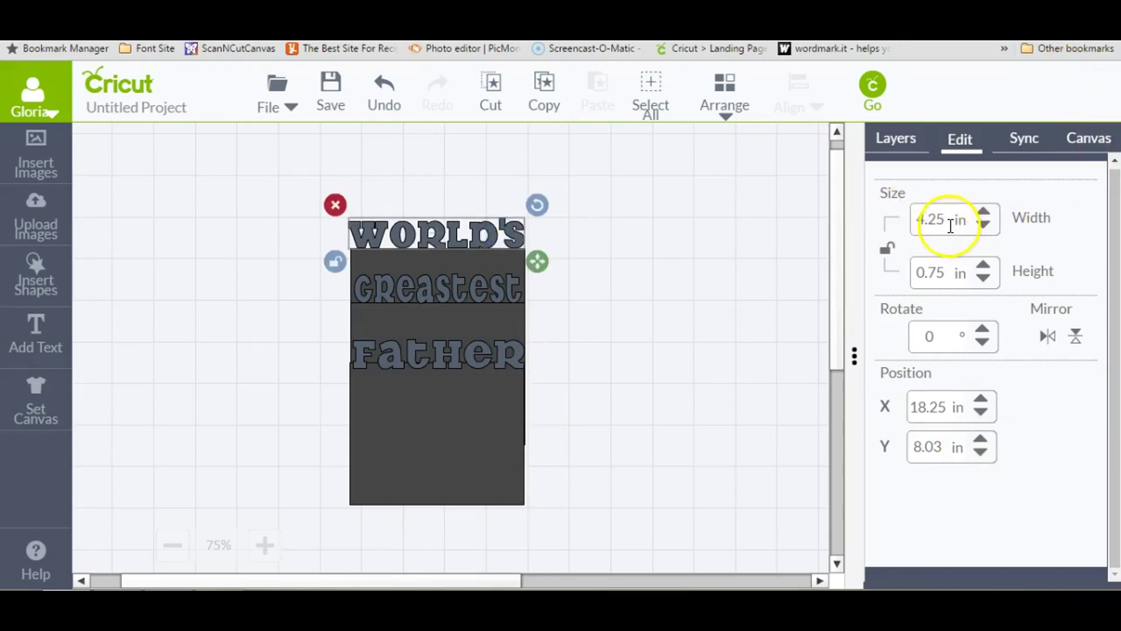
{"action": "left_click", "coordinate": [981, 223]}
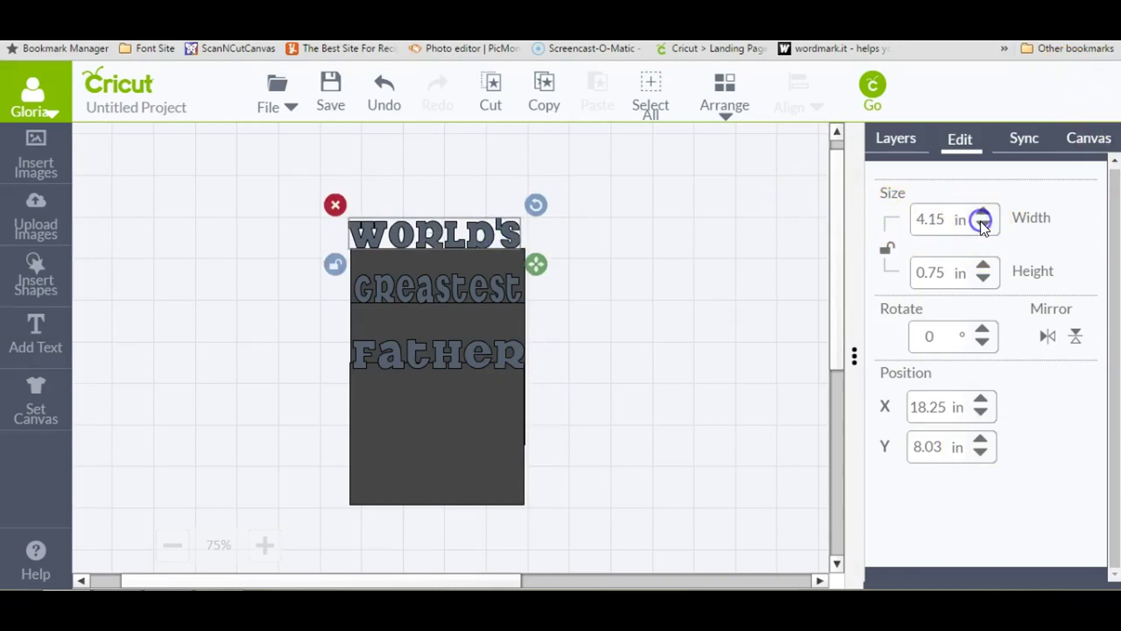
{"action": "left_click_drag", "start_coordinate": [490, 223], "coordinate": [493, 233]}
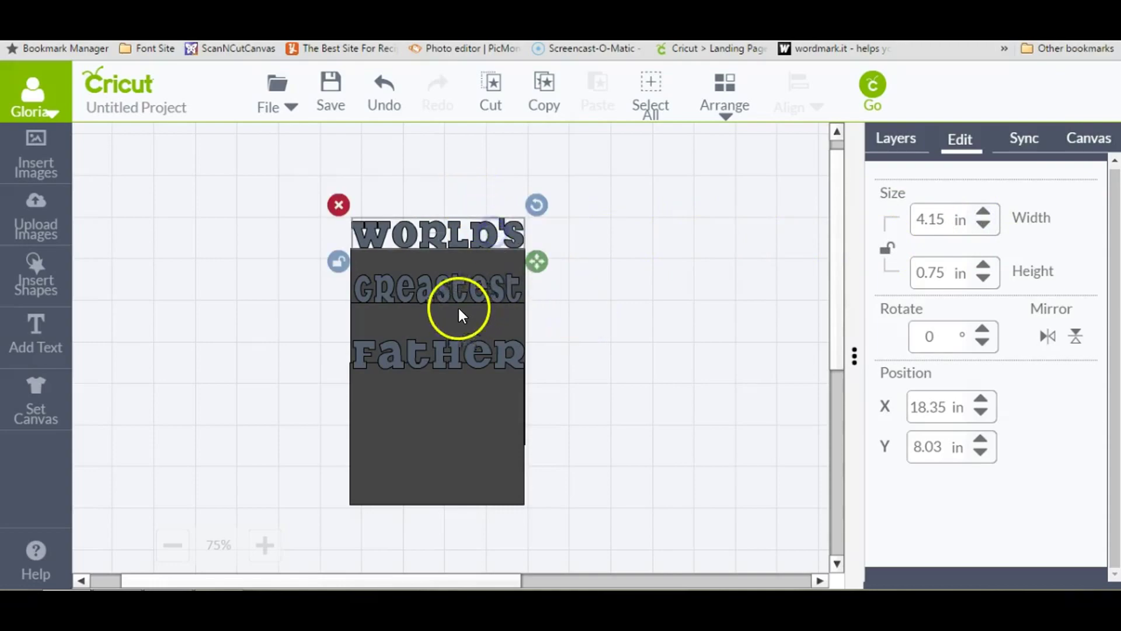
Nudge the FATHER text up onto the lowest square's top edge, and attach the greastest and FATHER texts as separate sets.
{"action": "left_click", "coordinate": [450, 285]}
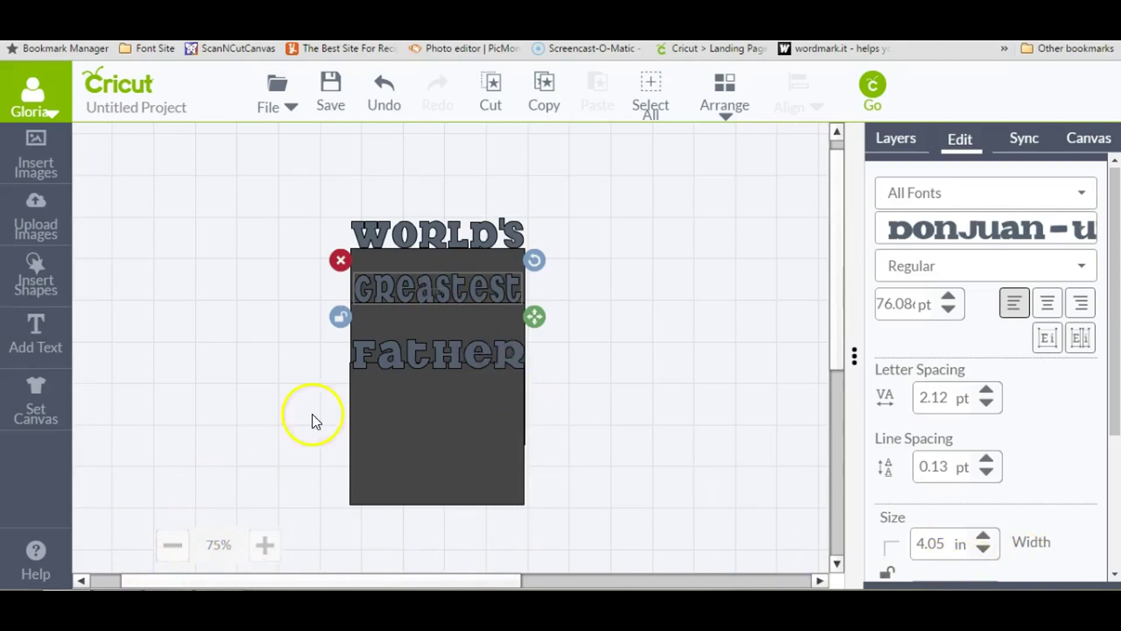
{"action": "left_click_drag", "start_coordinate": [411, 358], "coordinate": [411, 351]}
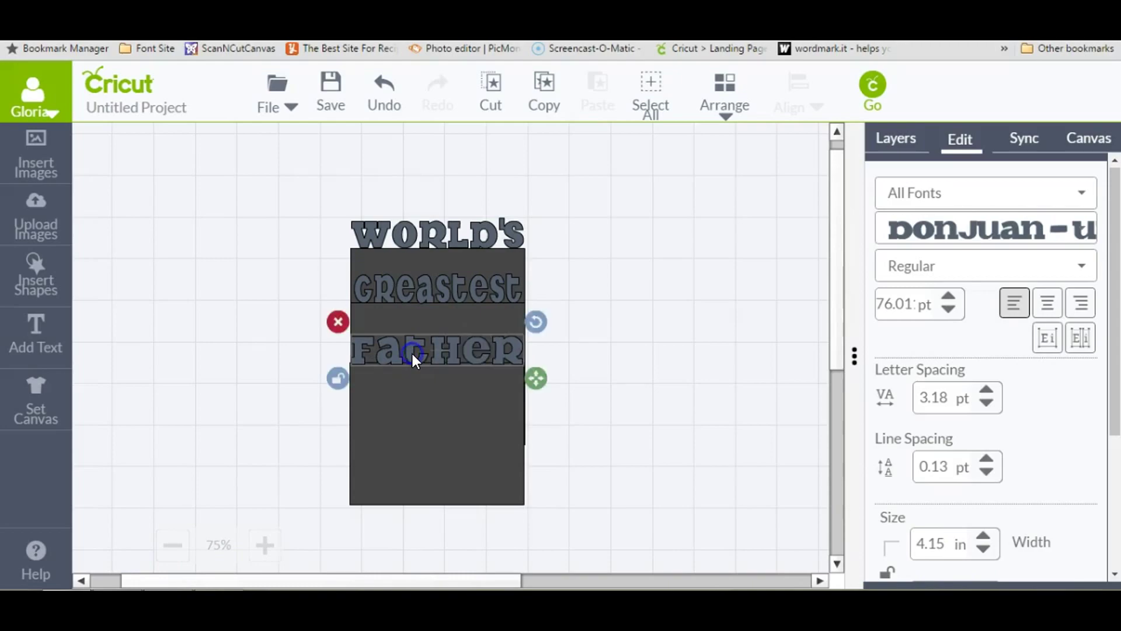
{"action": "left_click", "coordinate": [495, 279]}
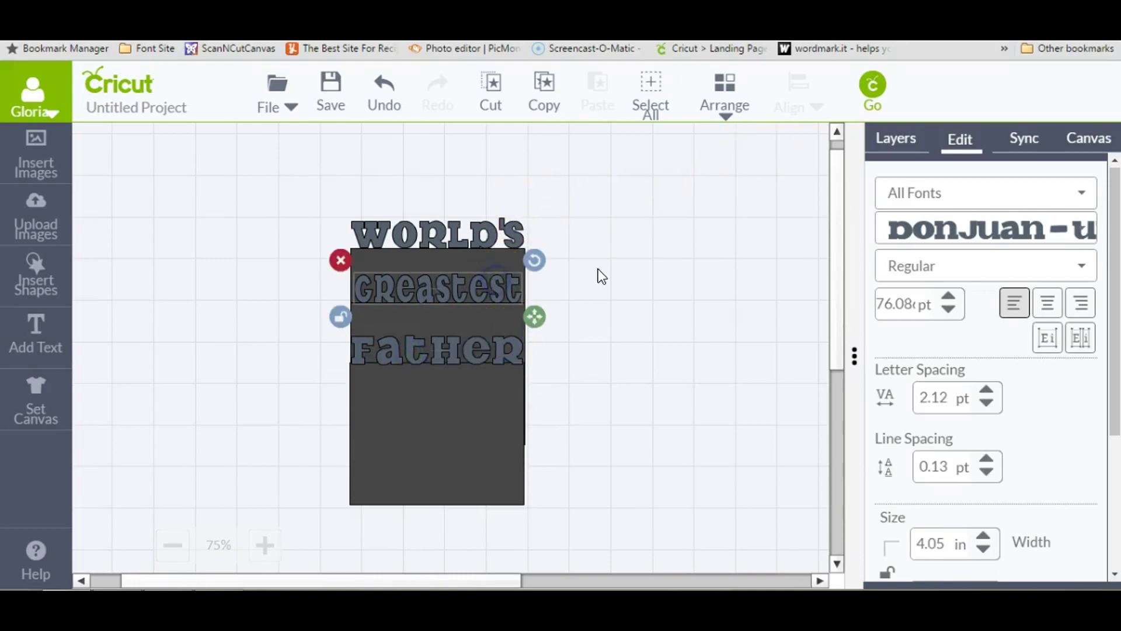
{"action": "left_click", "coordinate": [896, 139]}
{"action": "left_click", "coordinate": [984, 192]}
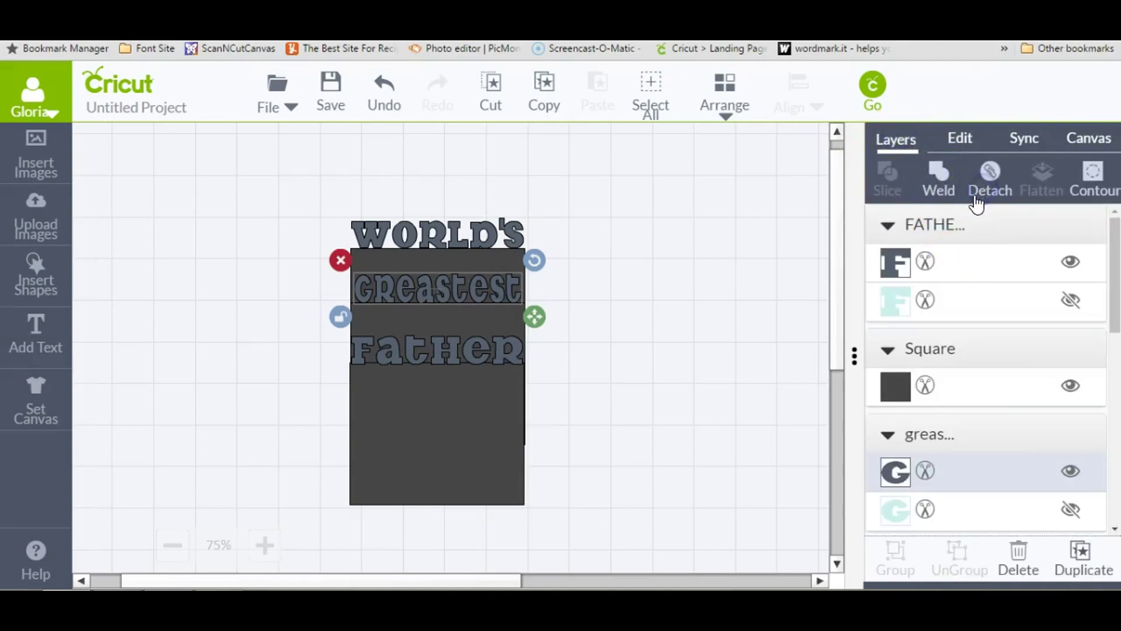
{"action": "left_click", "coordinate": [426, 357]}
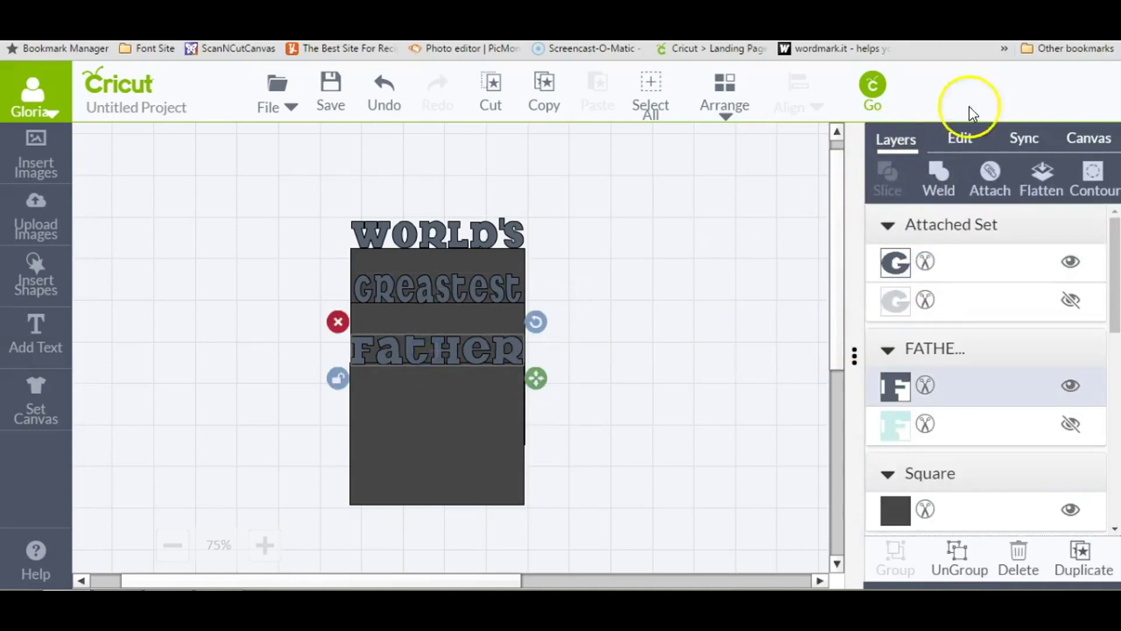
{"action": "left_click", "coordinate": [990, 174]}
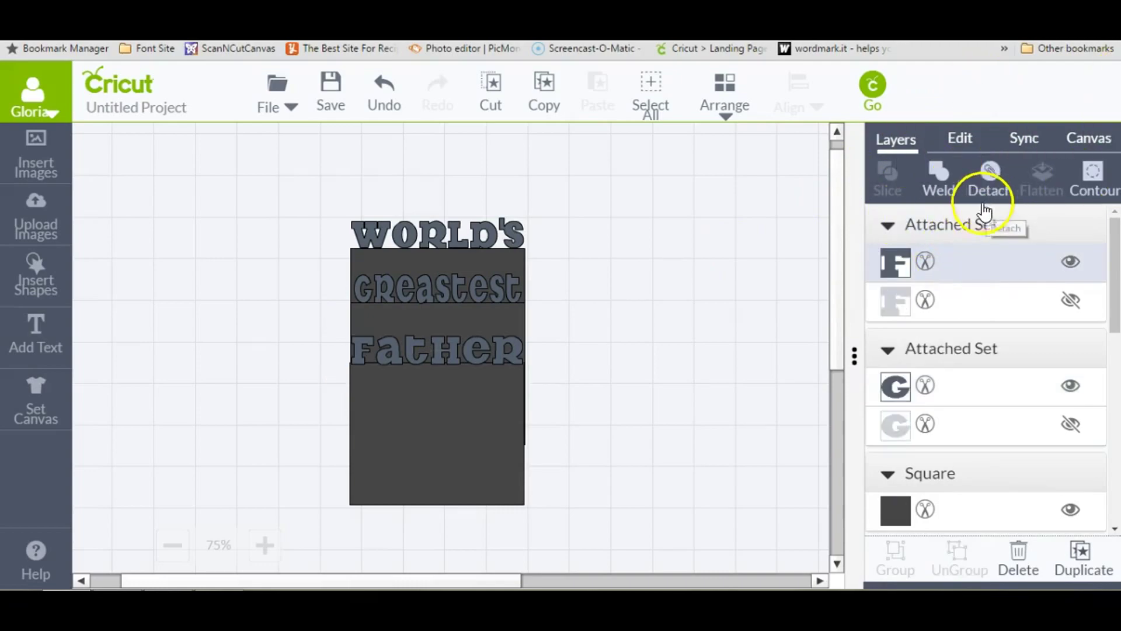
Unlock the lowest square's proportions and reduce its height to 1.92 in.
{"action": "left_click", "coordinate": [442, 459]}
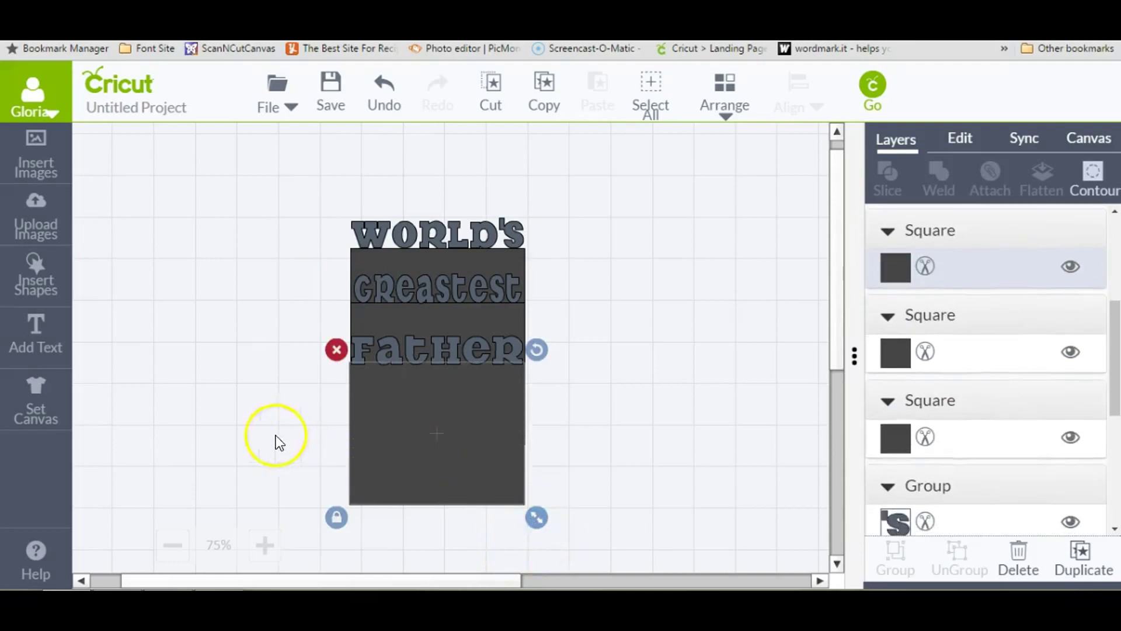
{"action": "left_click", "coordinate": [336, 517]}
{"action": "left_click", "coordinate": [960, 138]}
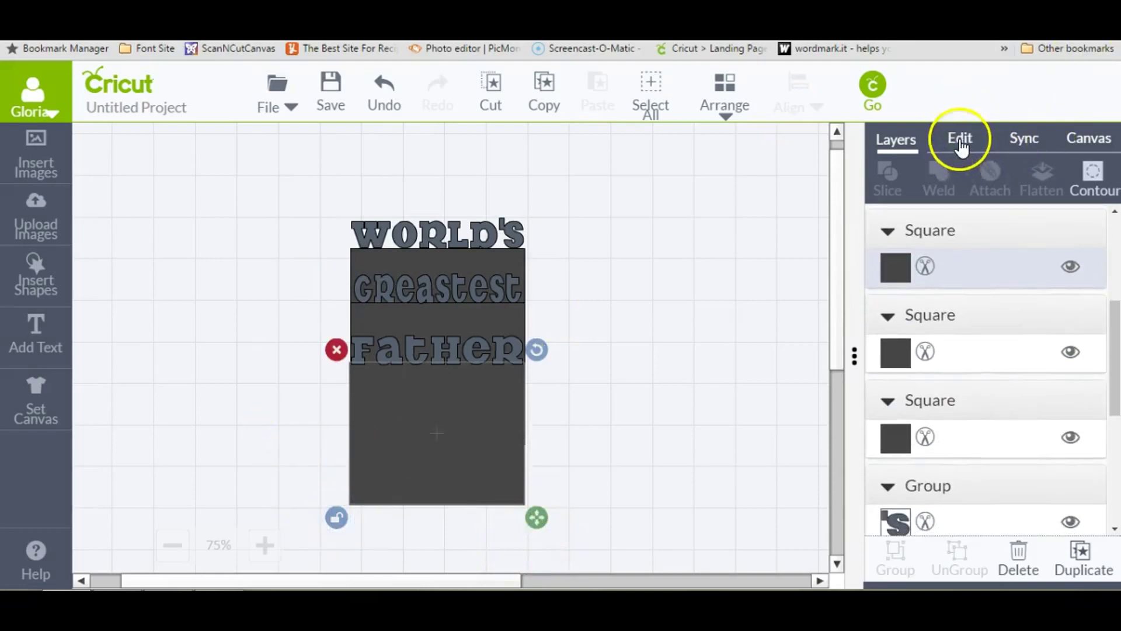
{"action": "left_click", "coordinate": [984, 265]}
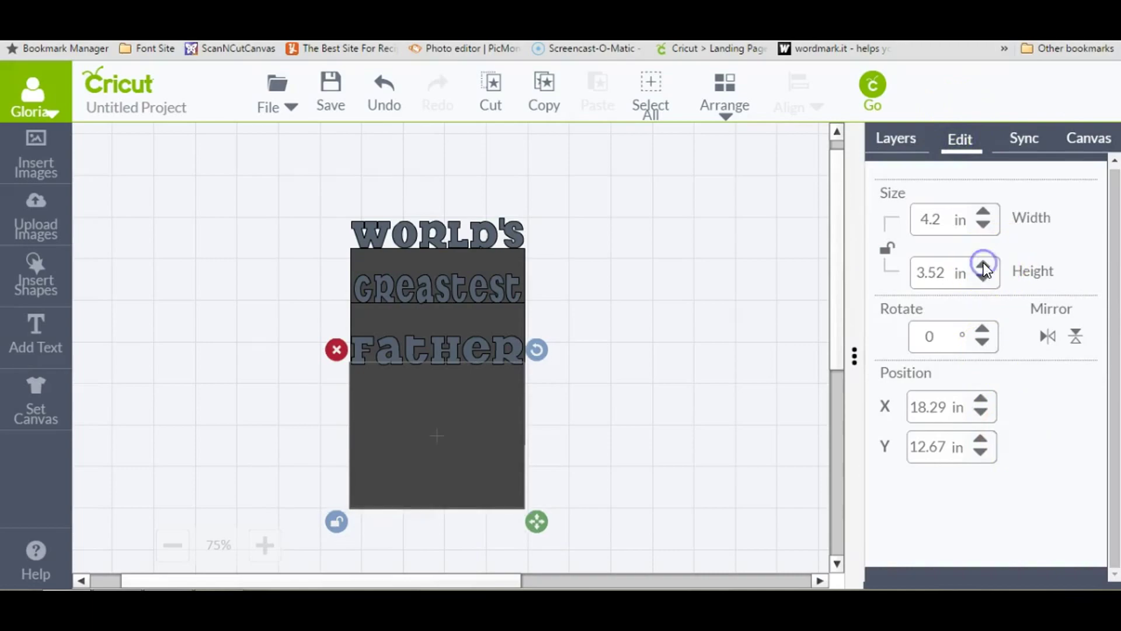
{"action": "left_click_drag", "start_coordinate": [984, 279], "coordinate": [977, 278]}
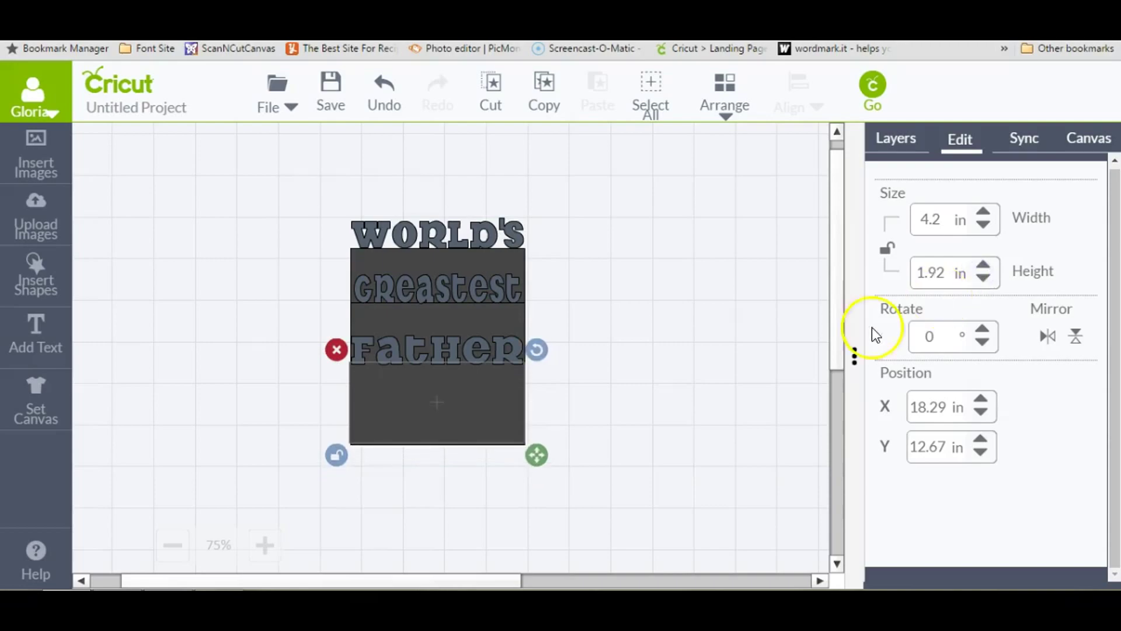
Nudge the lowest square to about X 18.34 in, Y 12.74 in, and the FATHER text to about X 18.39 in, Y 11.63 in.
{"action": "left_click", "coordinate": [768, 359]}
{"action": "left_click", "coordinate": [446, 430]}
{"action": "left_click_drag", "start_coordinate": [461, 427], "coordinate": [464, 428]}
{"action": "left_click", "coordinate": [600, 416]}
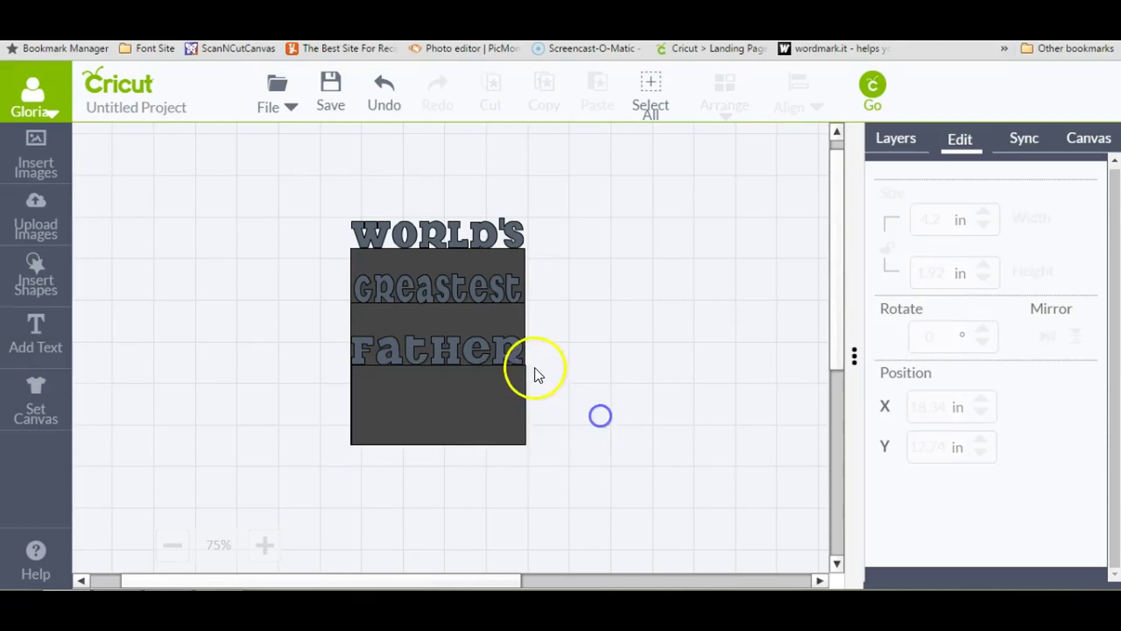
{"action": "left_click", "coordinate": [507, 349]}
{"action": "left_click_drag", "start_coordinate": [507, 349], "coordinate": [511, 353]}
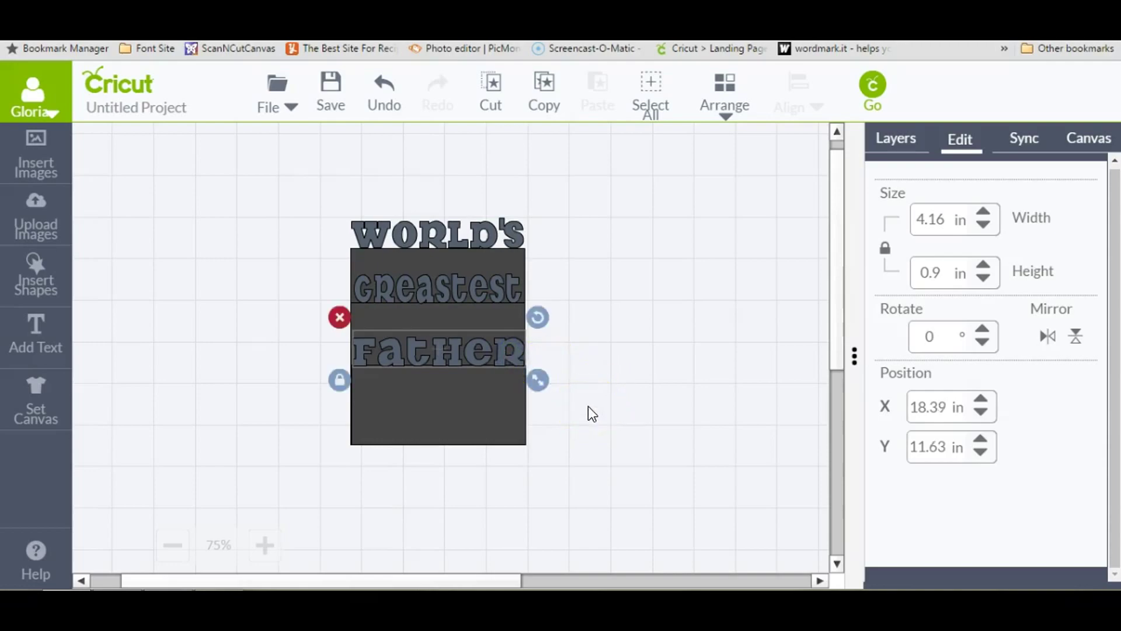
{"action": "left_click", "coordinate": [789, 335]}
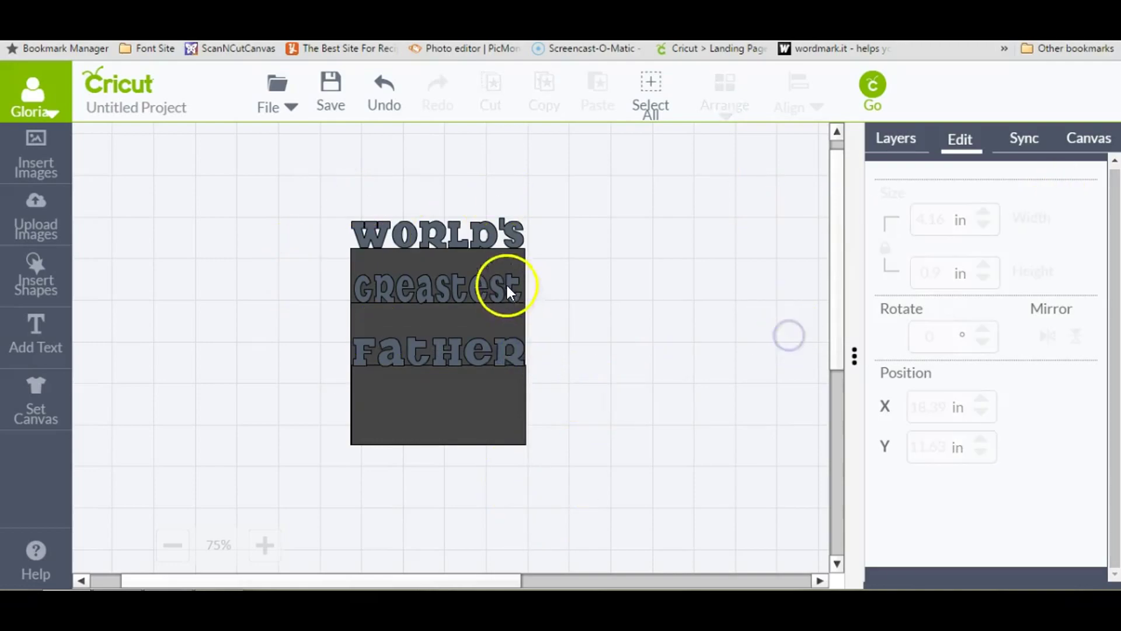
Reduce the greastest square's height to about 3.34 in and move it to about X 18.34 in, Y 10.79 in.
{"action": "left_click", "coordinate": [506, 314]}
{"action": "left_click_drag", "start_coordinate": [544, 457], "coordinate": [538, 448]}
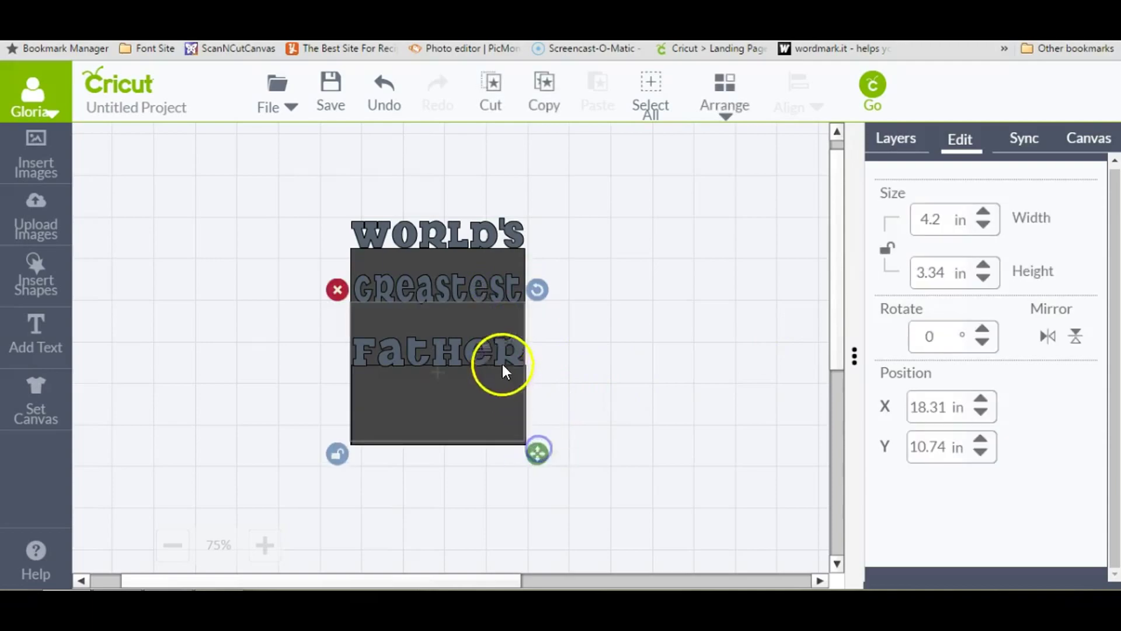
{"action": "left_click_drag", "start_coordinate": [479, 313], "coordinate": [482, 320]}
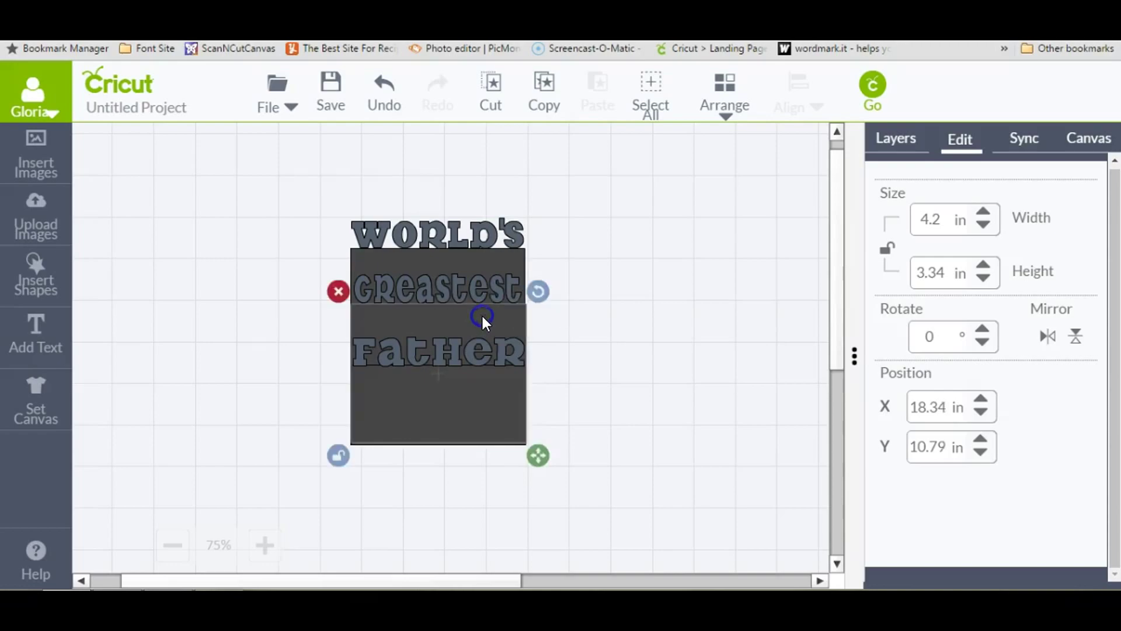
{"action": "left_click", "coordinate": [651, 293]}
Nudge the greastest text down onto its square's top edge, at about X 18.45 in, Y 9.65 in, and clear the selection.
{"action": "left_click", "coordinate": [502, 289]}
{"action": "left_click_drag", "start_coordinate": [502, 290], "coordinate": [502, 291]}
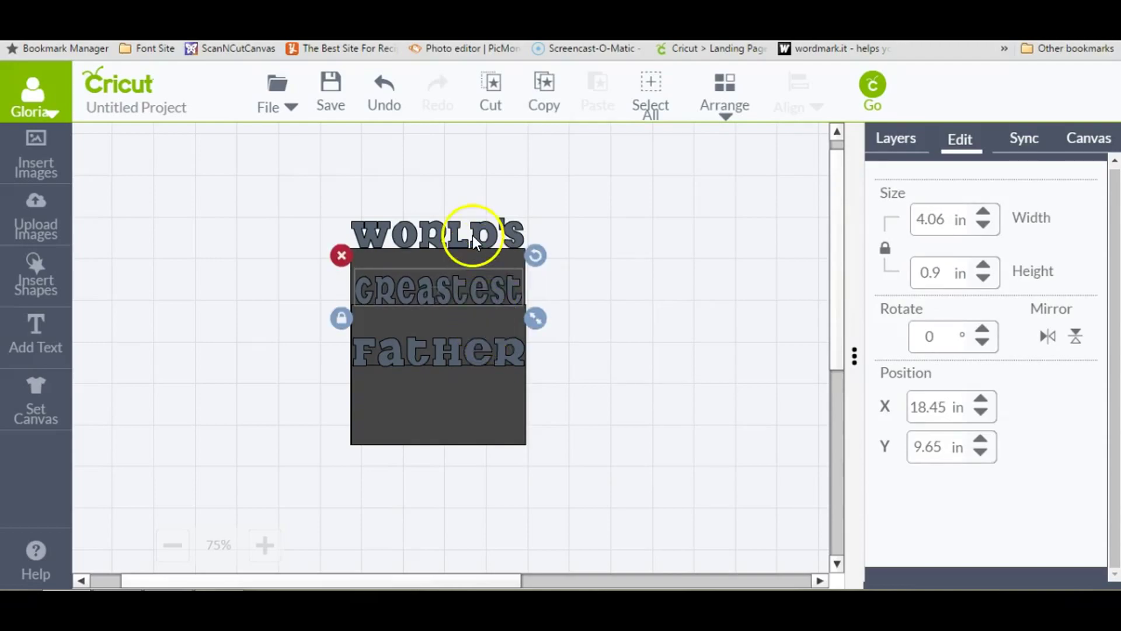
{"action": "left_click", "coordinate": [453, 394]}
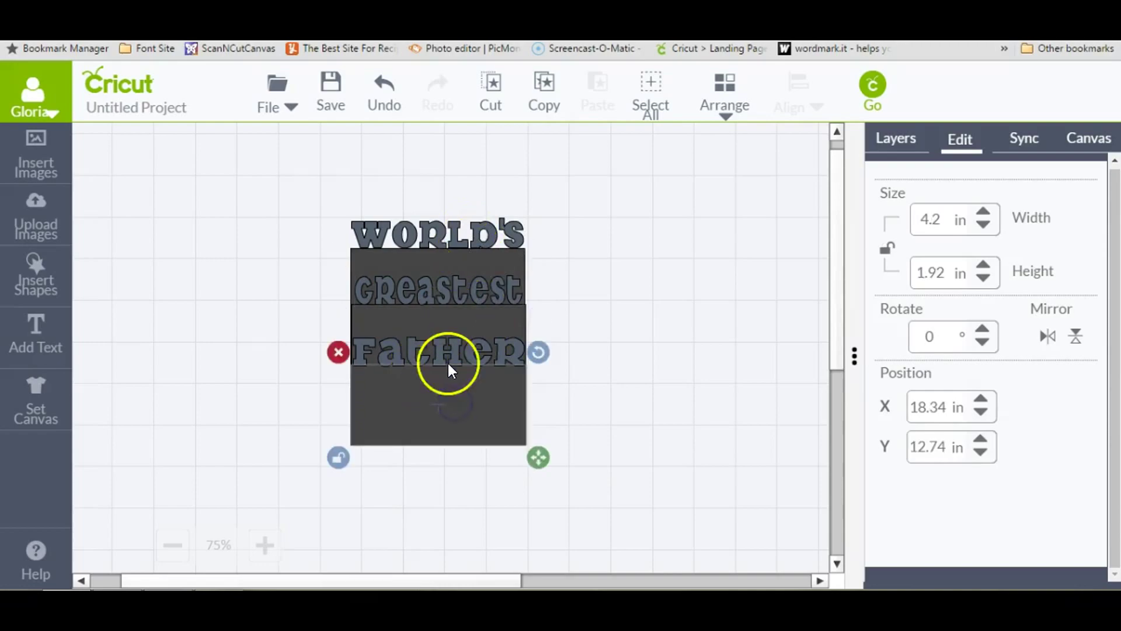
{"action": "left_click", "coordinate": [683, 178]}
{"action": "left_click", "coordinate": [657, 261]}
Select the entire design and reduce its overall width to 3.93 in.
{"action": "left_click_drag", "start_coordinate": [277, 192], "coordinate": [607, 516]}
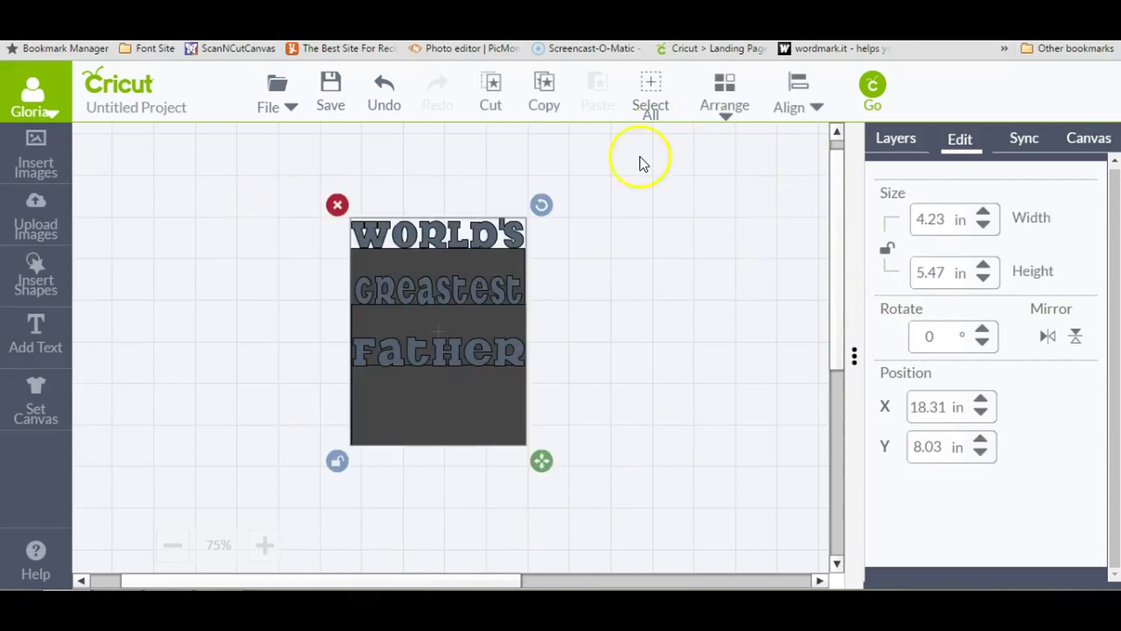
{"action": "left_click", "coordinate": [943, 215]}
{"action": "left_click", "coordinate": [945, 221]}
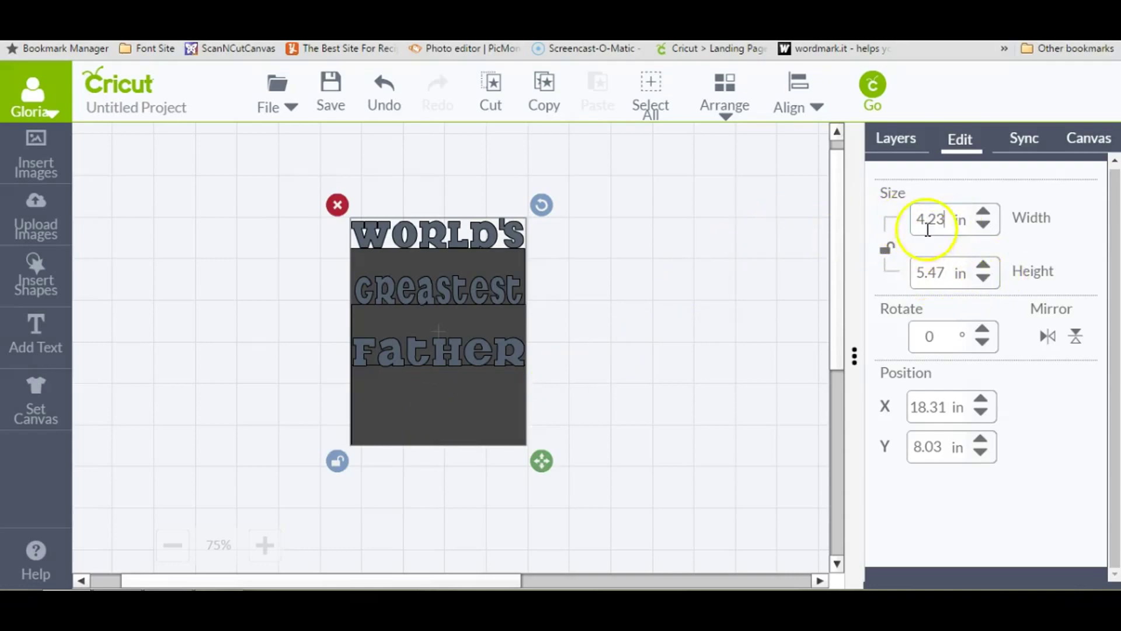
{"action": "left_click", "coordinate": [983, 224]}
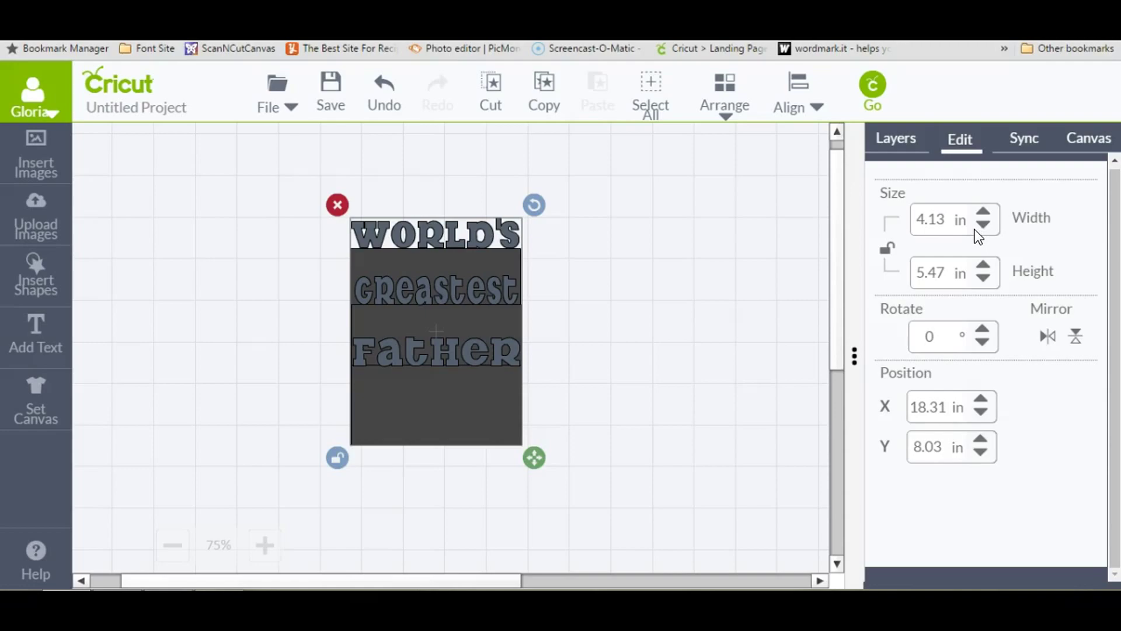
{"action": "left_click", "coordinate": [978, 224]}
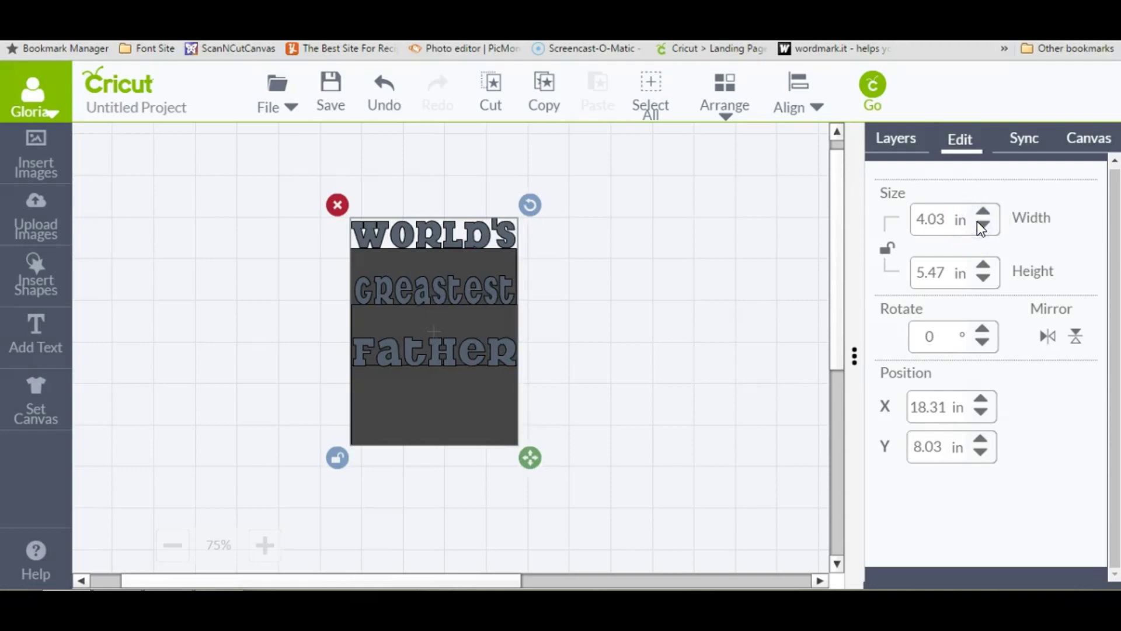
{"action": "left_click", "coordinate": [981, 224]}
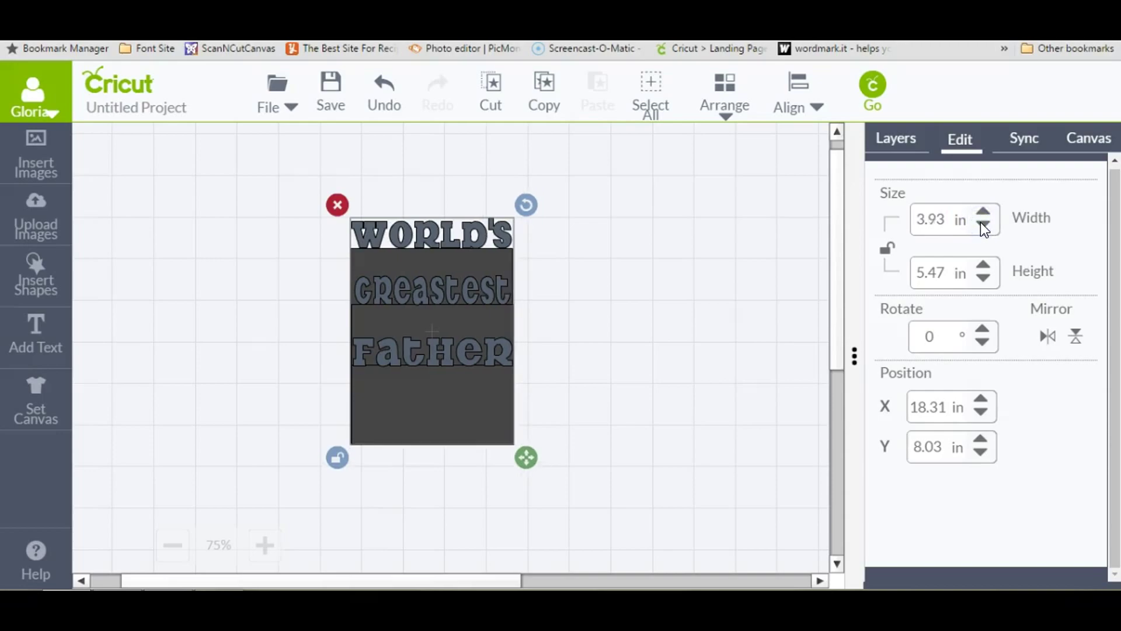
Set the selected design's overall width to 3.75 in.
{"action": "left_click", "coordinate": [946, 215]}
{"action": "key", "text": "BackSpace"}
{"action": "key", "text": "BackSpace"}
{"action": "type", "text": "75"}
{"action": "key", "text": "Return"}
{"action": "left_click", "coordinate": [996, 223]}
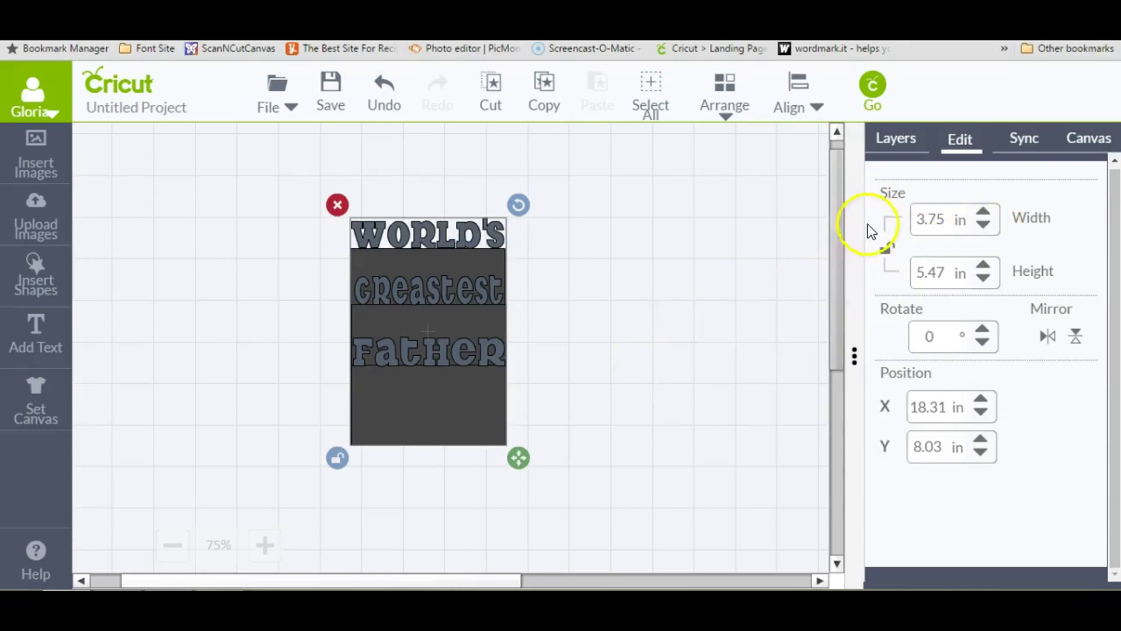
Set the selected design's overall size to 3.90 in wide by 5.50 in high, and clear the selection.
{"action": "left_click", "coordinate": [946, 217]}
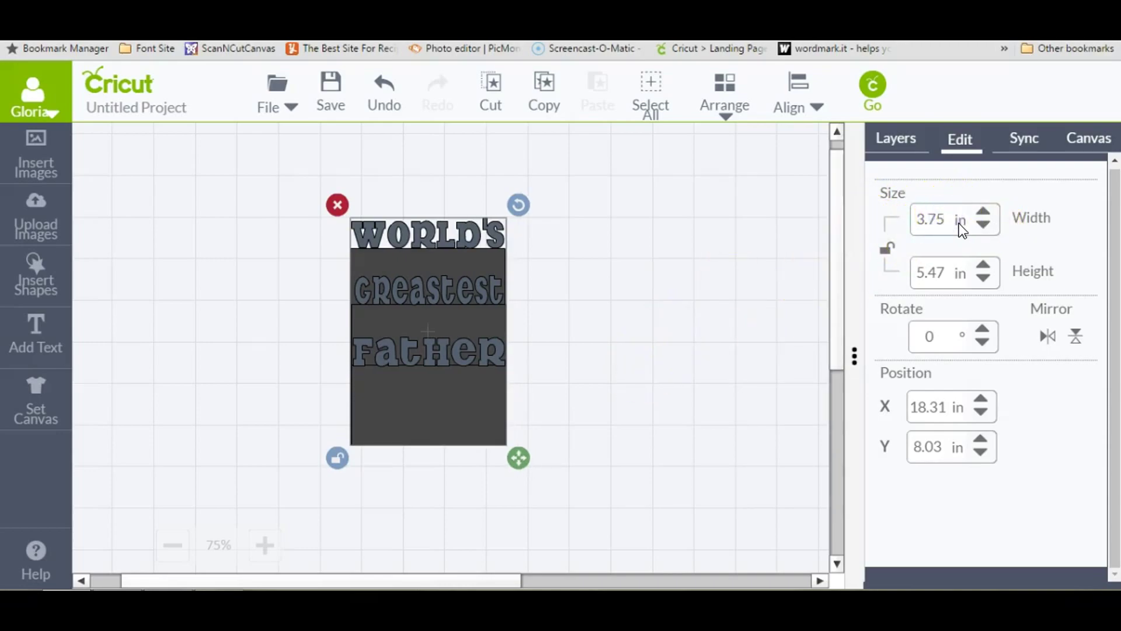
{"action": "key", "text": "BackSpace"}
{"action": "type", "text": "90"}
{"action": "key", "text": "Return"}
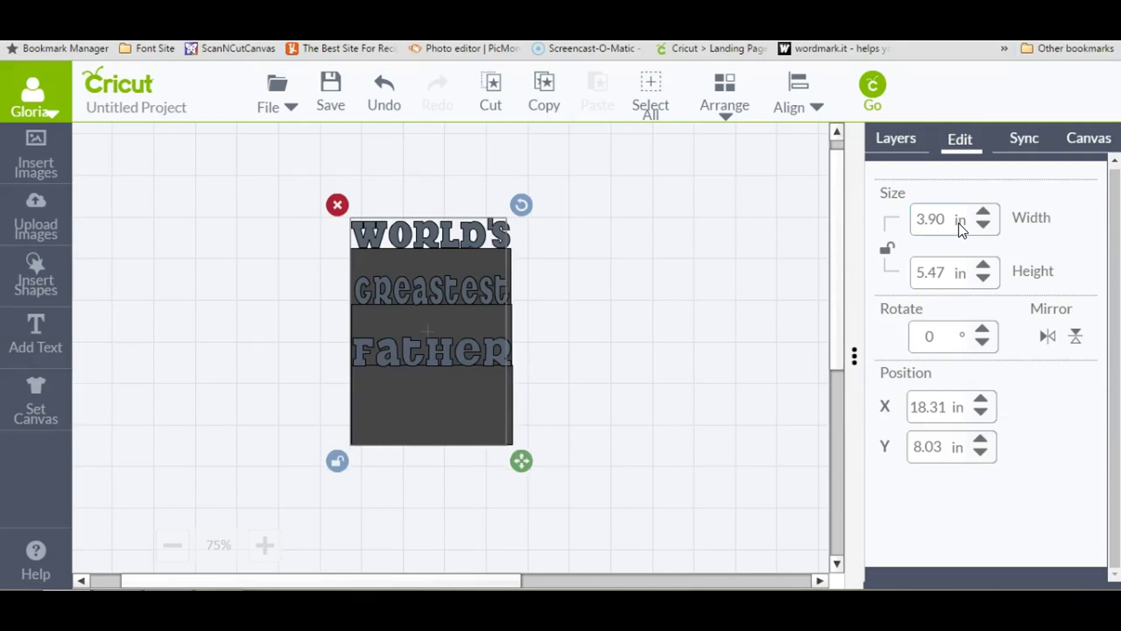
{"action": "left_click", "coordinate": [947, 272]}
{"action": "key", "text": "BackSpace"}
{"action": "key", "text": "BackSpace"}
{"action": "type", "text": "50"}
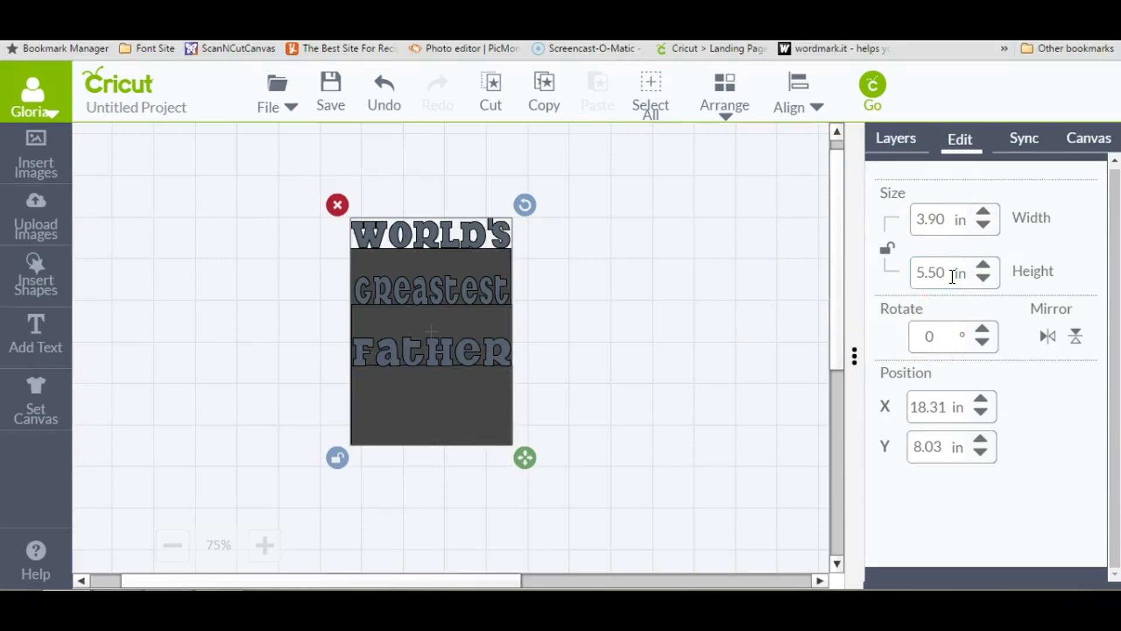
{"action": "key", "text": "Return"}
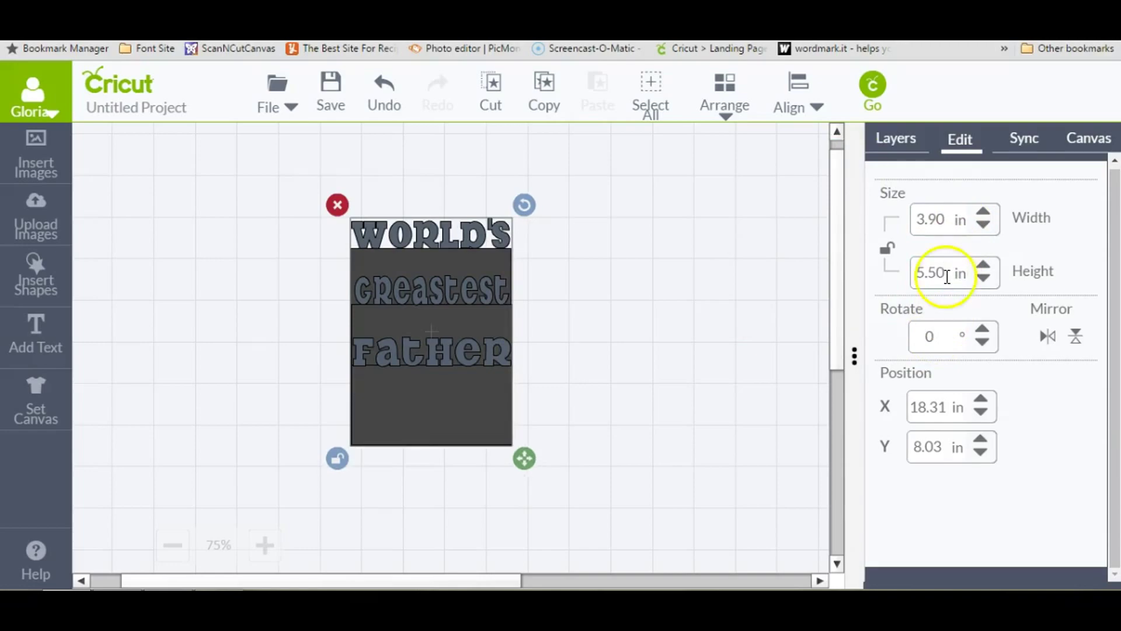
{"action": "left_click", "coordinate": [603, 363]}
Spread the three squares apart across the canvas and move the father text to about X 12.59 in, Y 11.63 in.
{"action": "left_click_drag", "start_coordinate": [412, 412], "coordinate": [229, 413]}
{"action": "left_click_drag", "start_coordinate": [404, 362], "coordinate": [215, 352]}
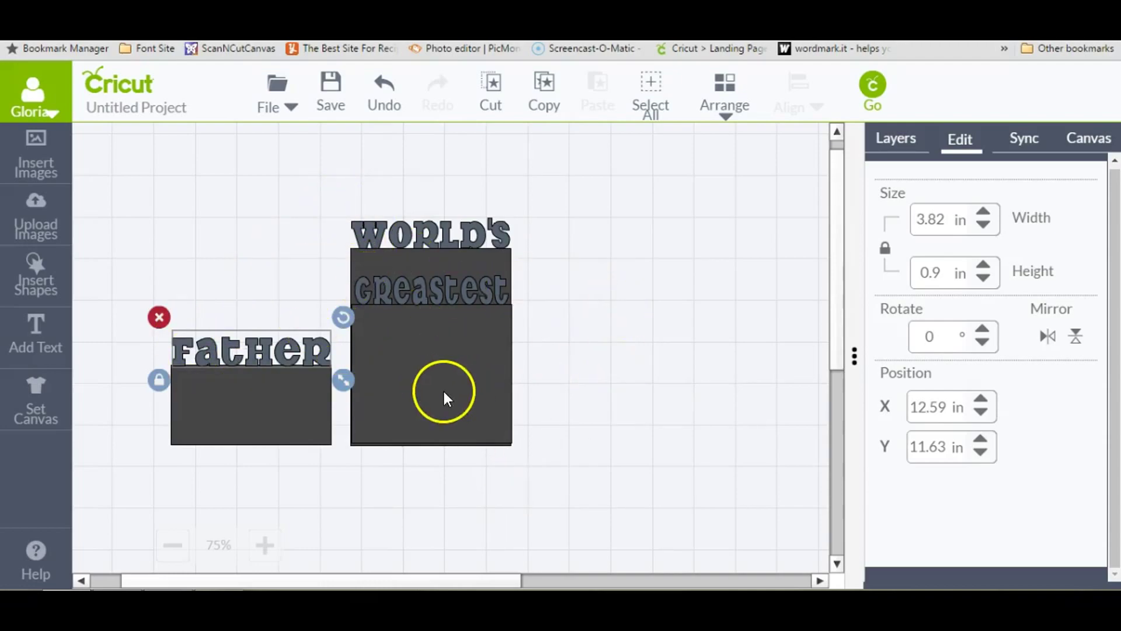
{"action": "left_click_drag", "start_coordinate": [216, 393], "coordinate": [116, 379]}
{"action": "left_click_drag", "start_coordinate": [440, 383], "coordinate": [664, 388]}
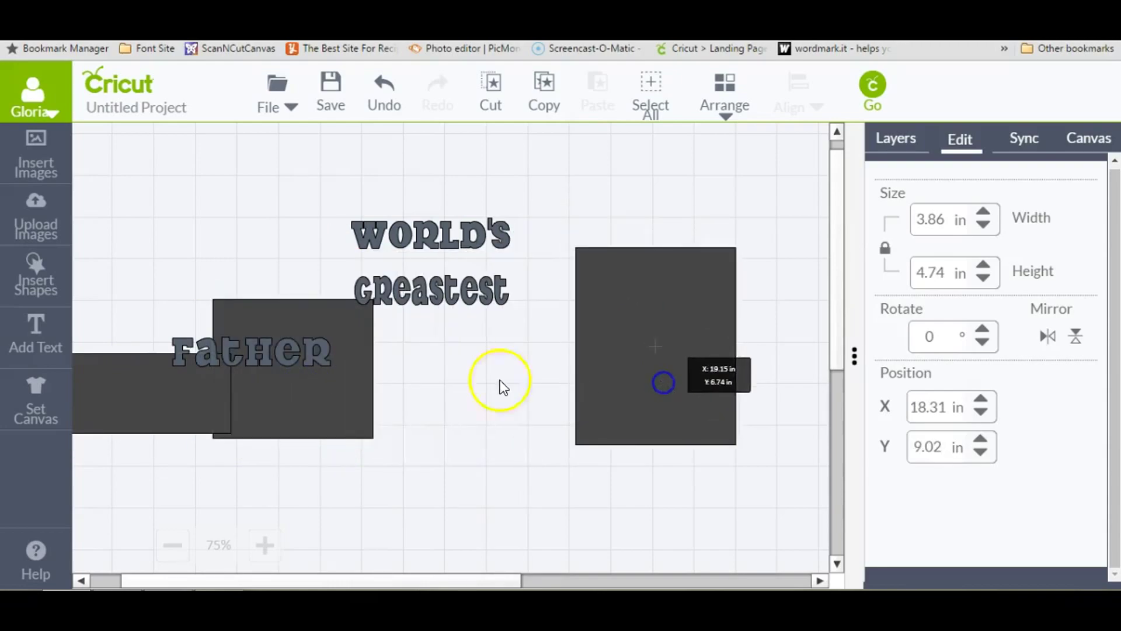
{"action": "left_click_drag", "start_coordinate": [338, 416], "coordinate": [537, 425]}
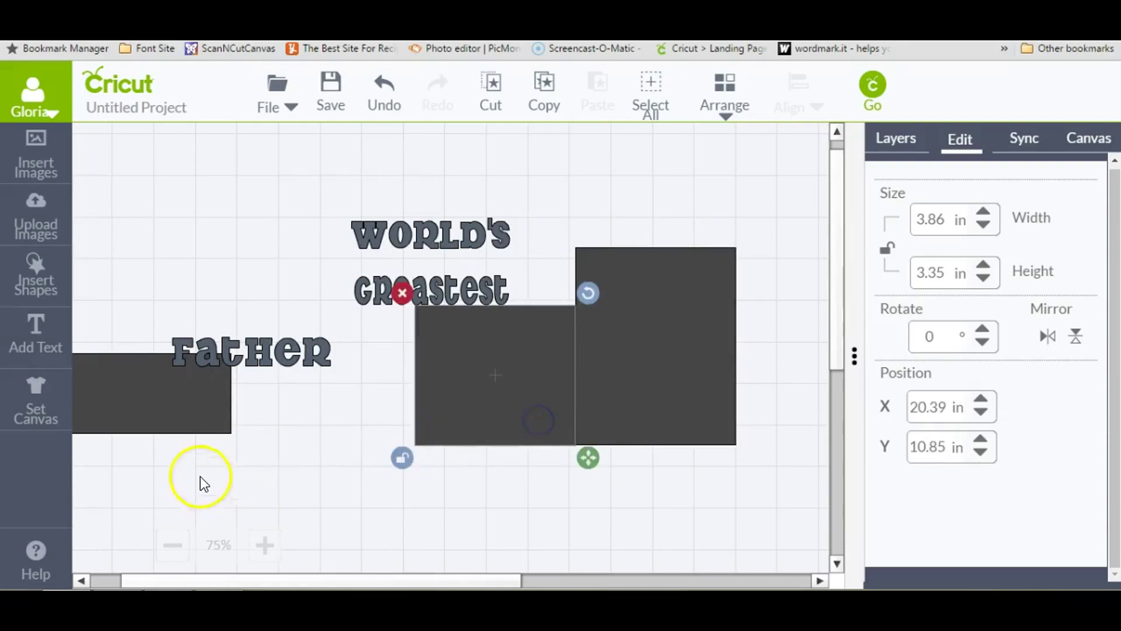
{"action": "left_click_drag", "start_coordinate": [193, 408], "coordinate": [379, 418]}
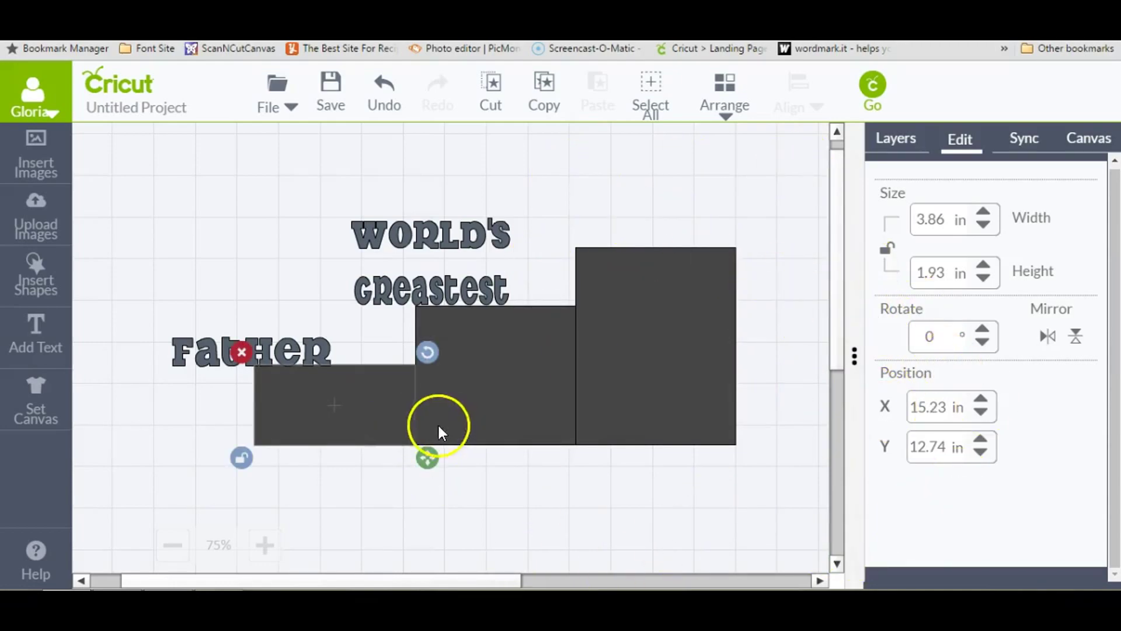
{"action": "left_click_drag", "start_coordinate": [514, 432], "coordinate": [470, 477]}
{"action": "left_click_drag", "start_coordinate": [283, 415], "coordinate": [201, 443]}
Move the world's text onto its square's top edge at about X 25.46 in, Y 8.03 in, and select both objects.
{"action": "left_click", "coordinate": [400, 232]}
{"action": "left_click_drag", "start_coordinate": [401, 232], "coordinate": [622, 232]}
{"action": "left_click_drag", "start_coordinate": [780, 171], "coordinate": [556, 514]}
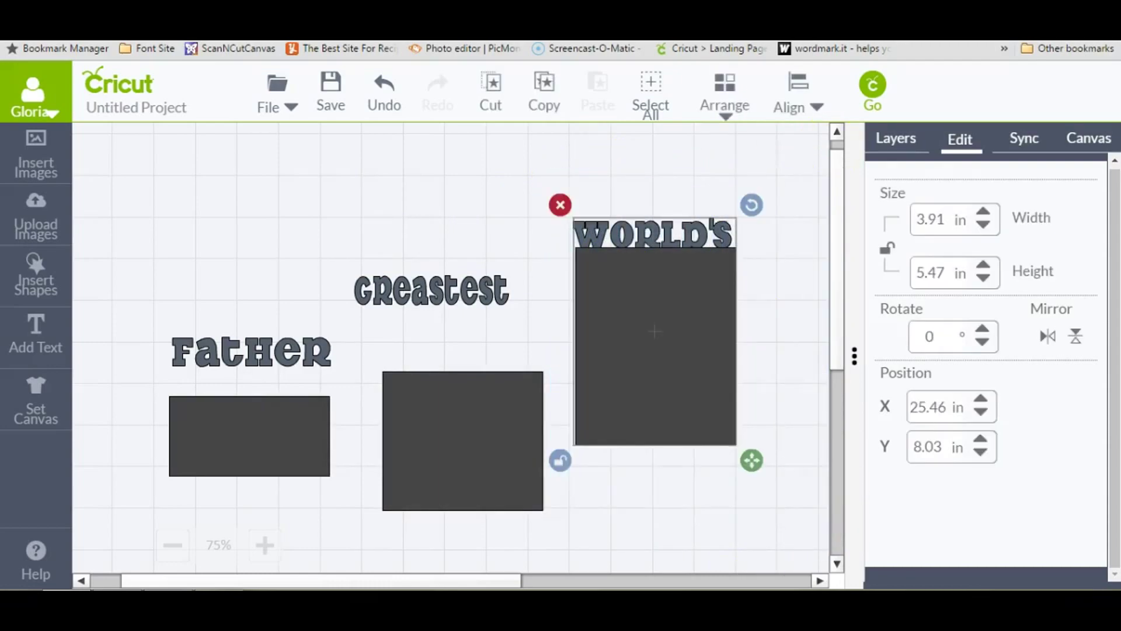
Try aligning the world's text and its square by their top edges, and by their bottom edges.
{"action": "left_click", "coordinate": [818, 108]}
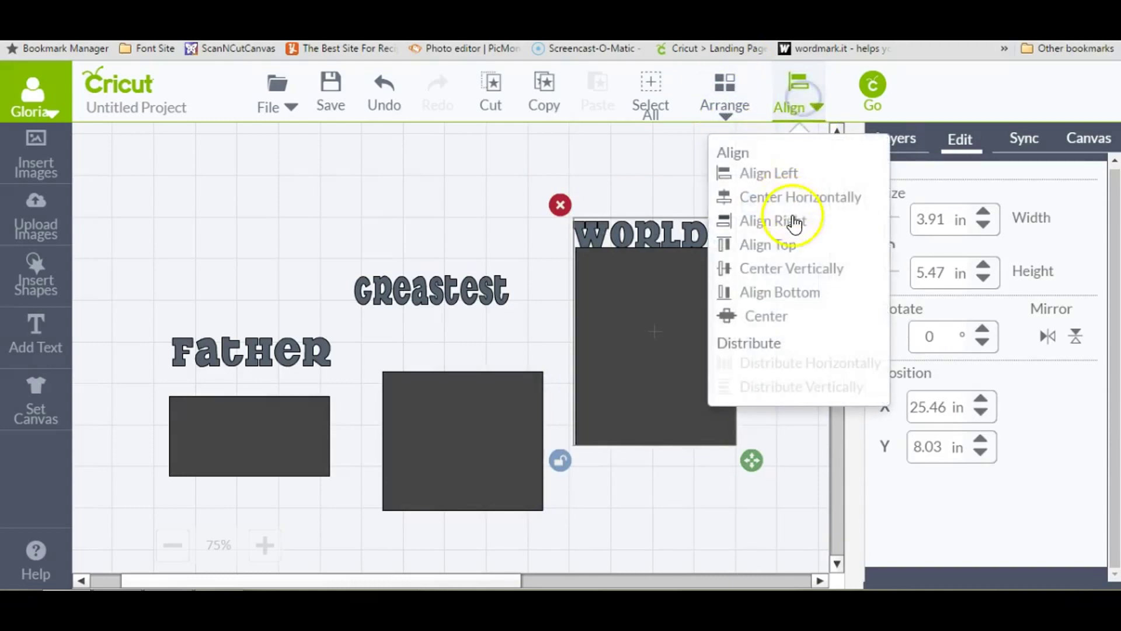
{"action": "left_click", "coordinate": [783, 244]}
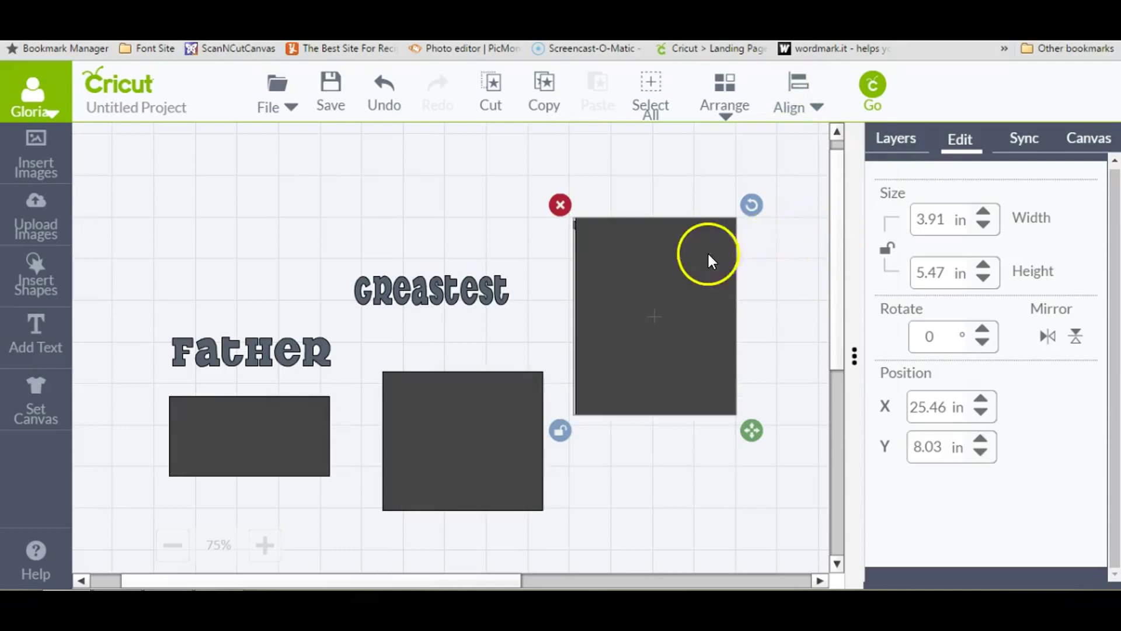
{"action": "left_click", "coordinate": [796, 102]}
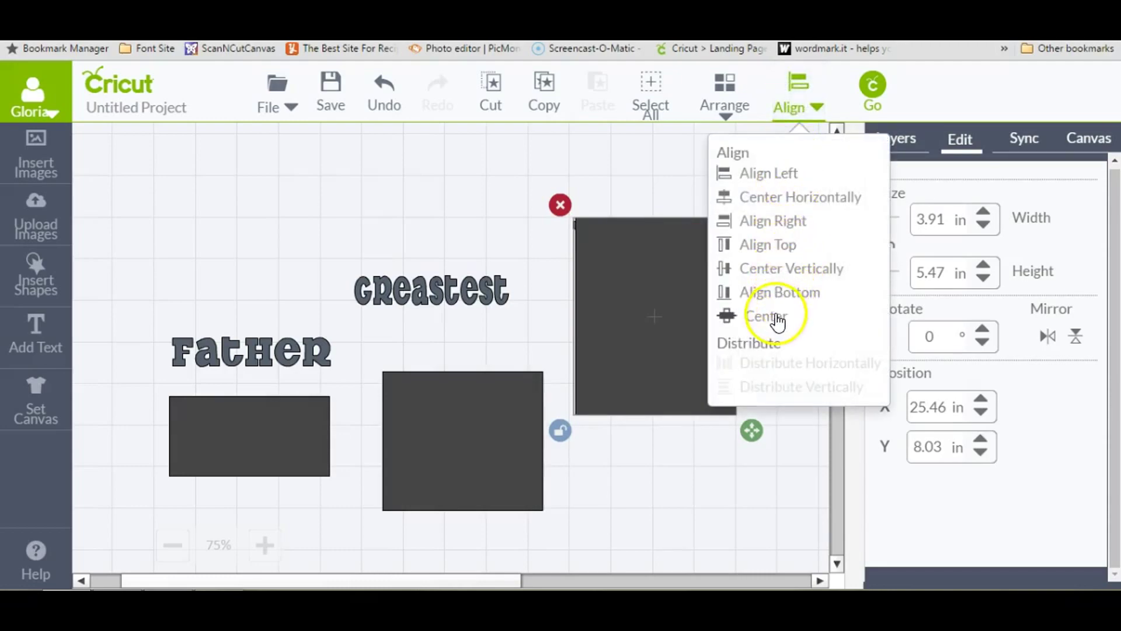
{"action": "left_click", "coordinate": [777, 294]}
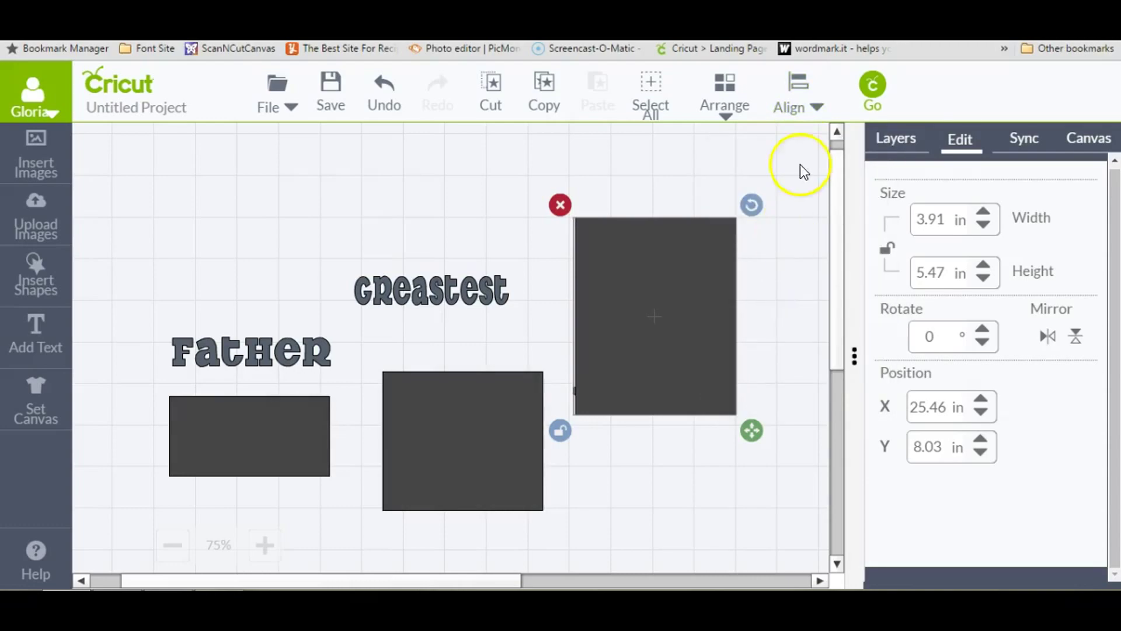
{"action": "left_click", "coordinate": [794, 93]}
{"action": "left_click", "coordinate": [633, 135]}
Try moving the world's square to the front, and send it to the back behind the world's text.
{"action": "left_click", "coordinate": [665, 288]}
{"action": "left_click", "coordinate": [724, 111]}
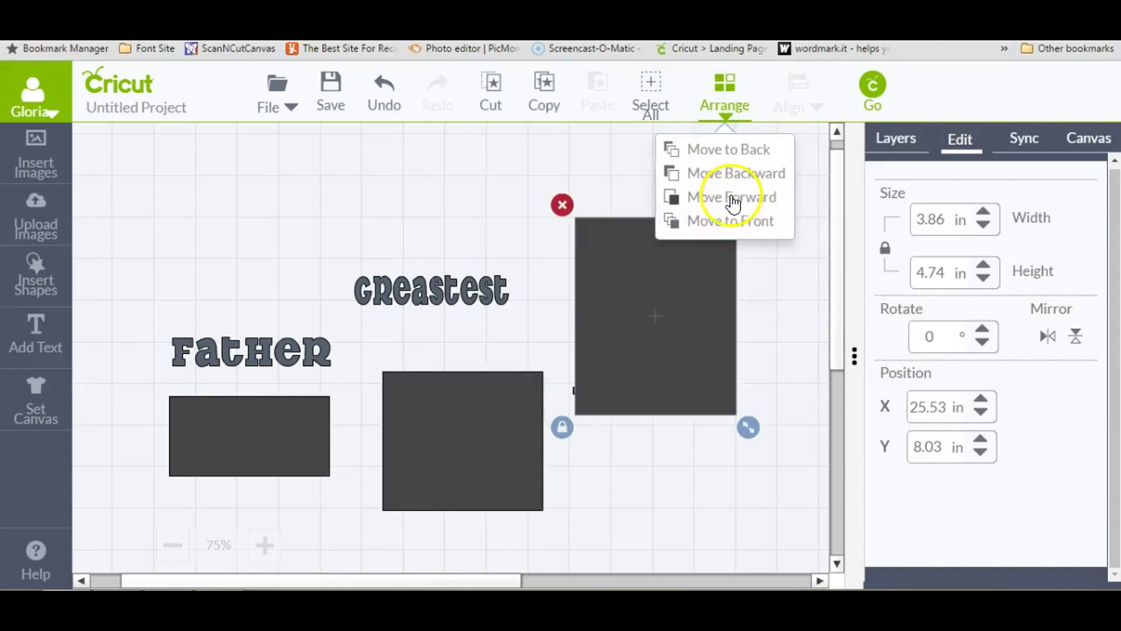
{"action": "left_click", "coordinate": [735, 224]}
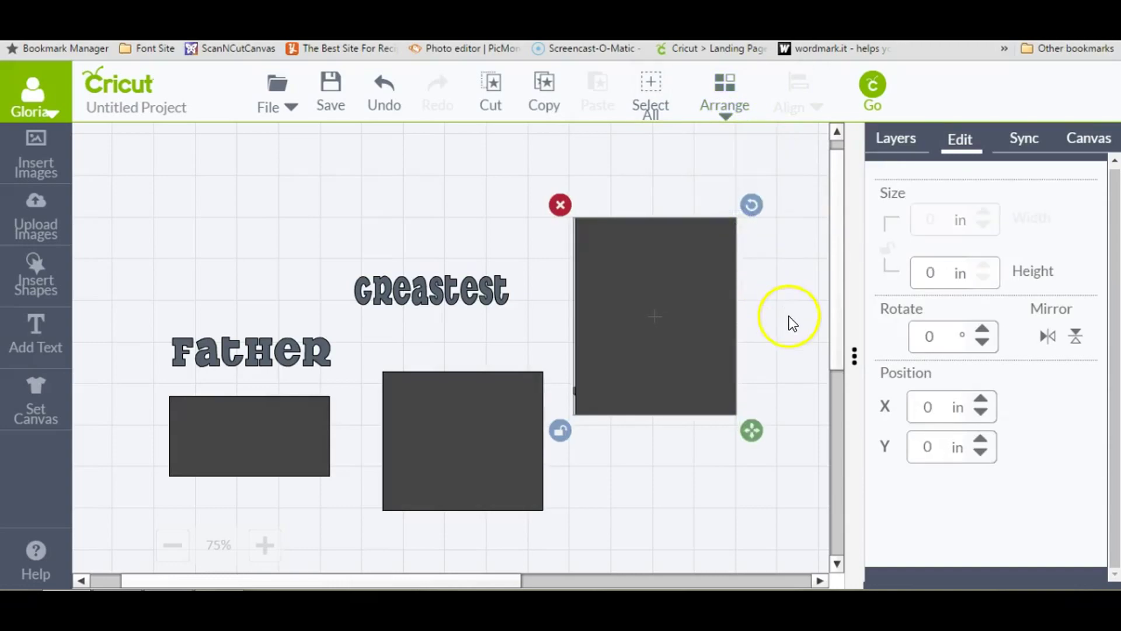
{"action": "left_click", "coordinate": [723, 108]}
{"action": "left_click", "coordinate": [748, 155]}
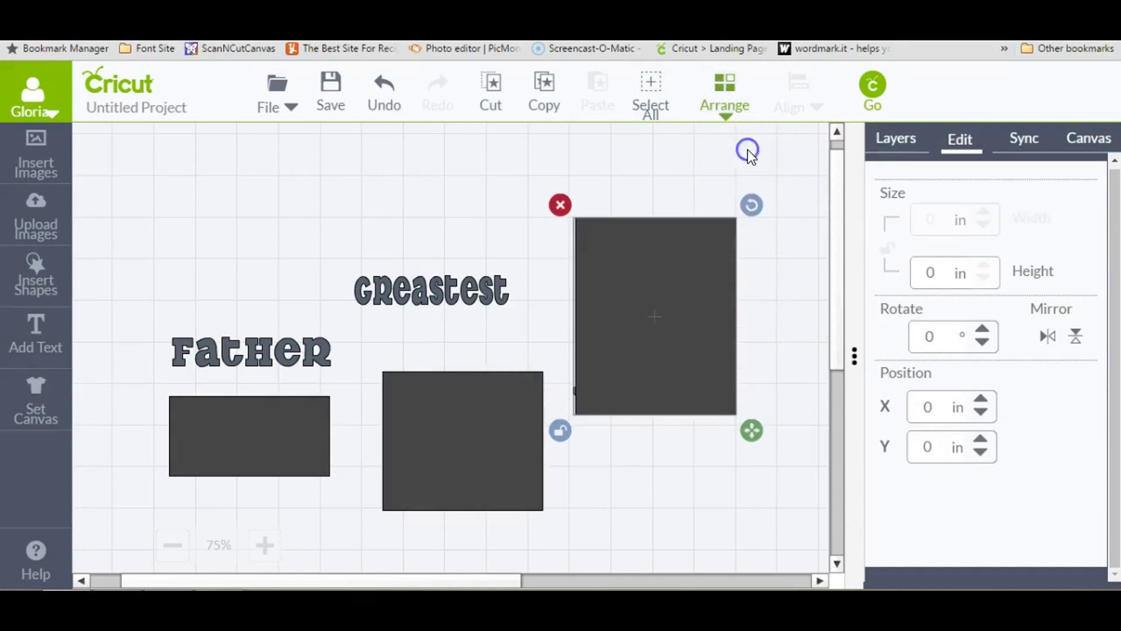
{"action": "left_click", "coordinate": [787, 358]}
Move the world's text above its square to about X 25.44 in, Y 7 in, and select both objects.
{"action": "left_click_drag", "start_coordinate": [696, 391], "coordinate": [698, 197]}
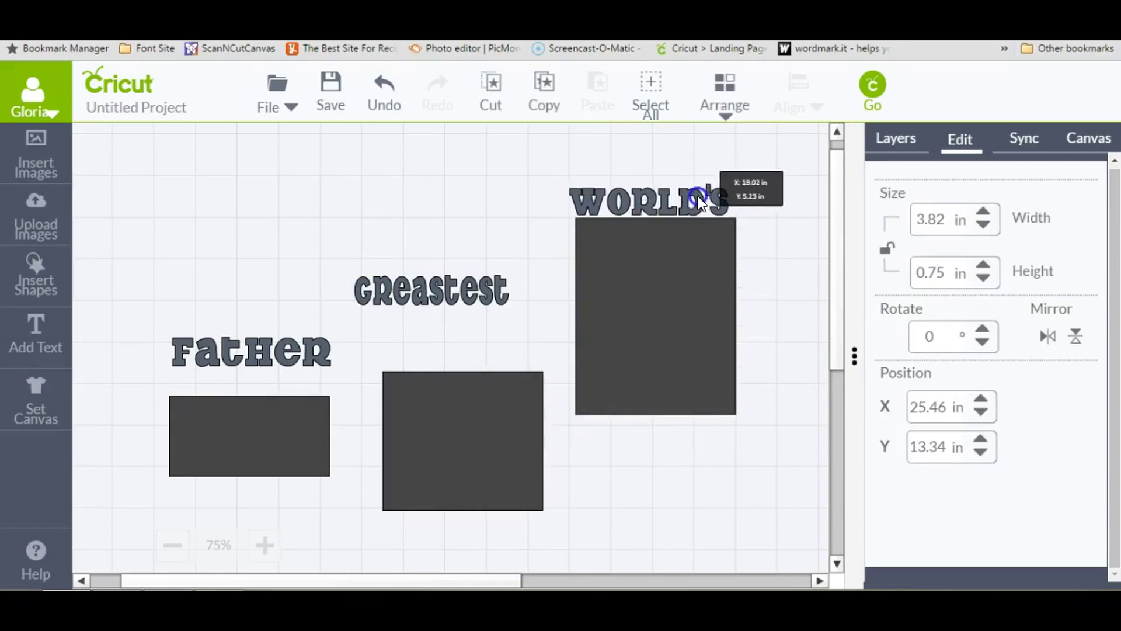
{"action": "left_click", "coordinate": [710, 294], "text": "shift"}
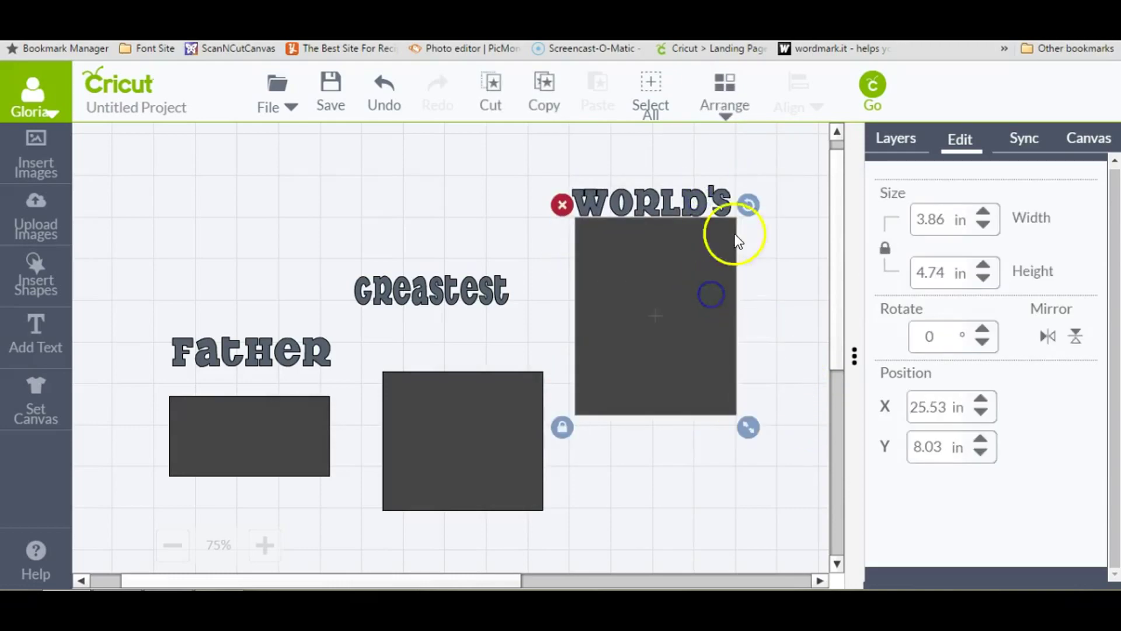
{"action": "left_click", "coordinate": [686, 201]}
{"action": "left_click", "coordinate": [708, 271], "text": "shift"}
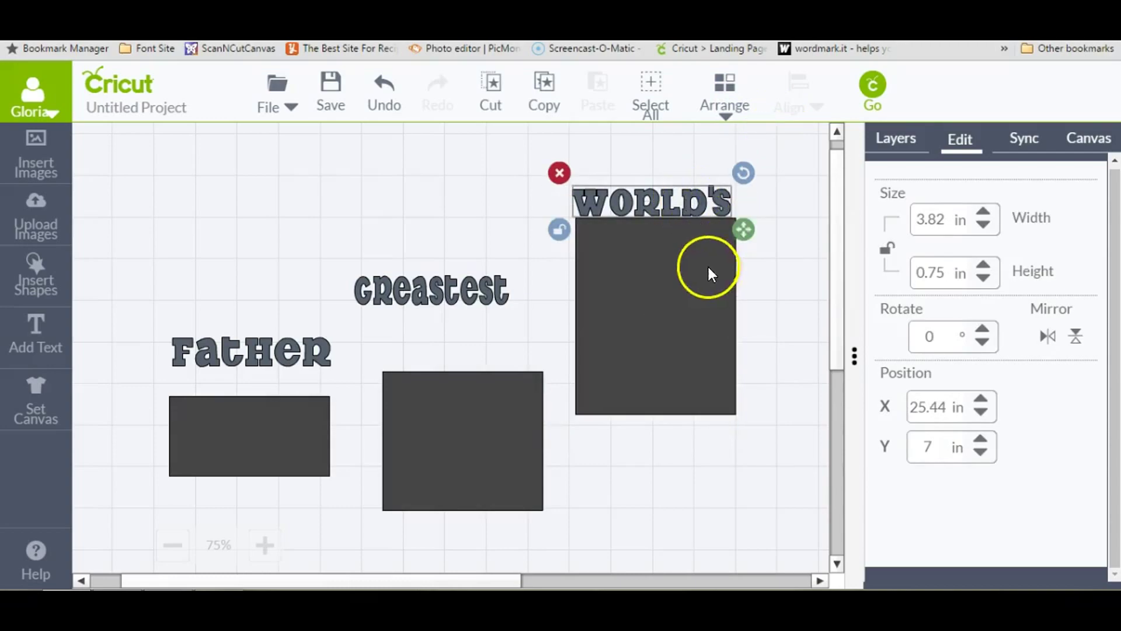
Align the world's text and its square to the top, center them horizontally, and clear the selection.
{"action": "left_click", "coordinate": [796, 95]}
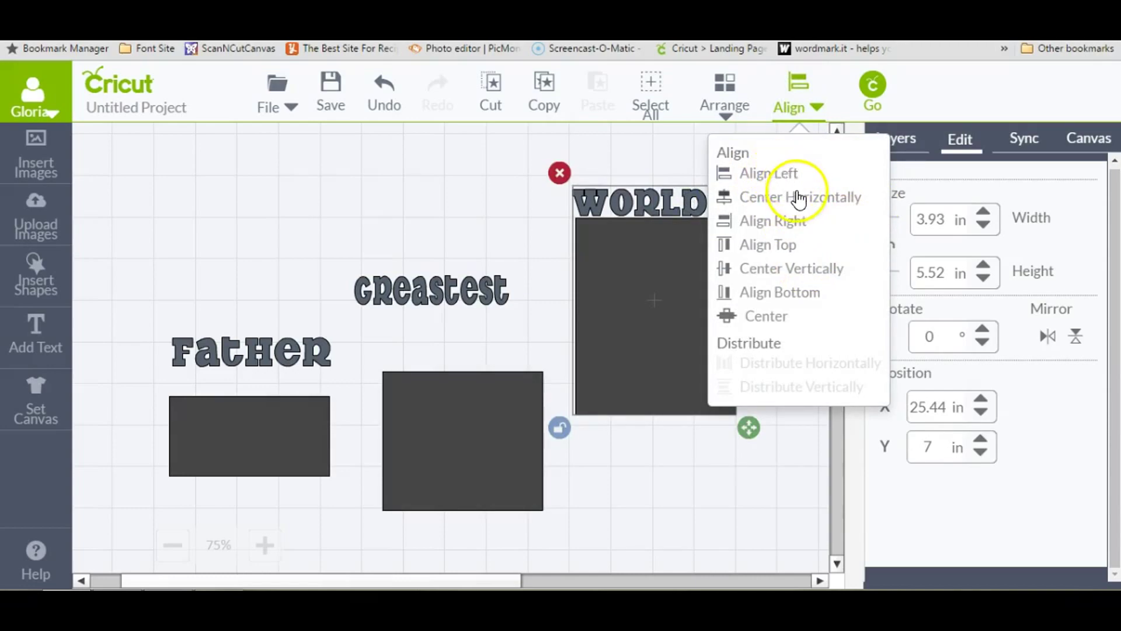
{"action": "left_click", "coordinate": [784, 247]}
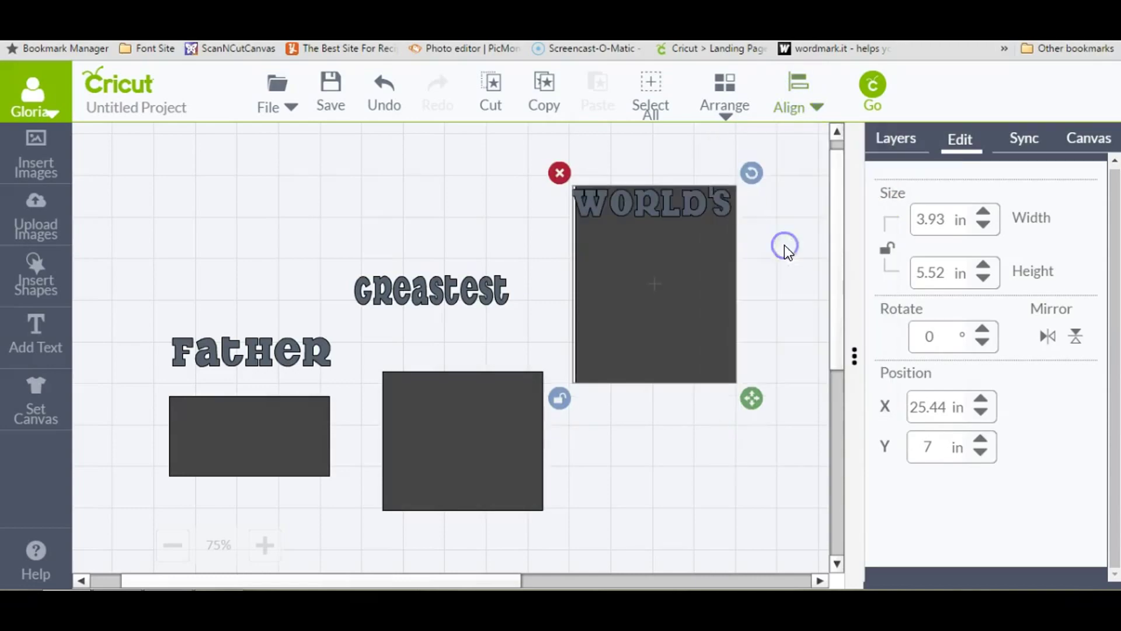
{"action": "left_click", "coordinate": [800, 99]}
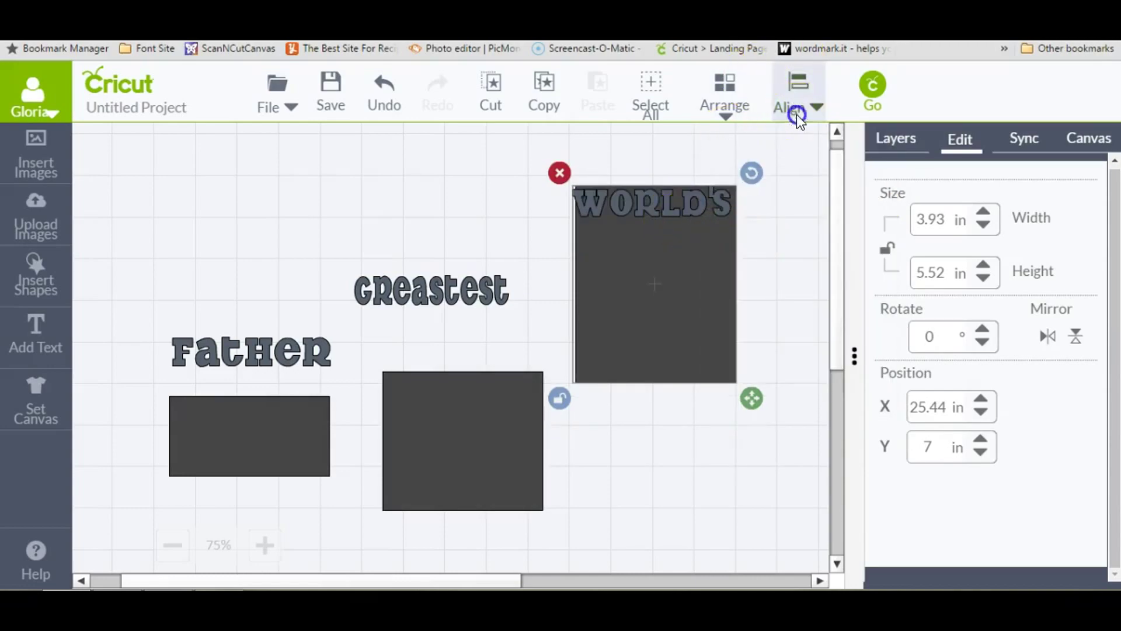
{"action": "left_click", "coordinate": [792, 197]}
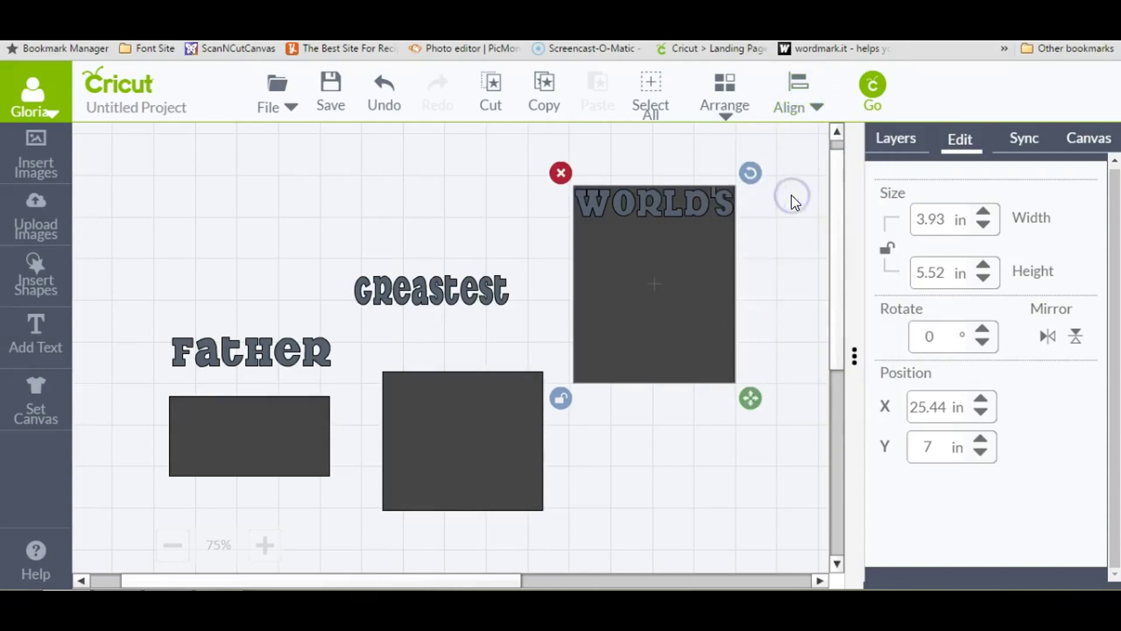
{"action": "left_click", "coordinate": [761, 261]}
Try to adjust the world's square's X position in small increments, and undo the change.
{"action": "left_click", "coordinate": [691, 309]}
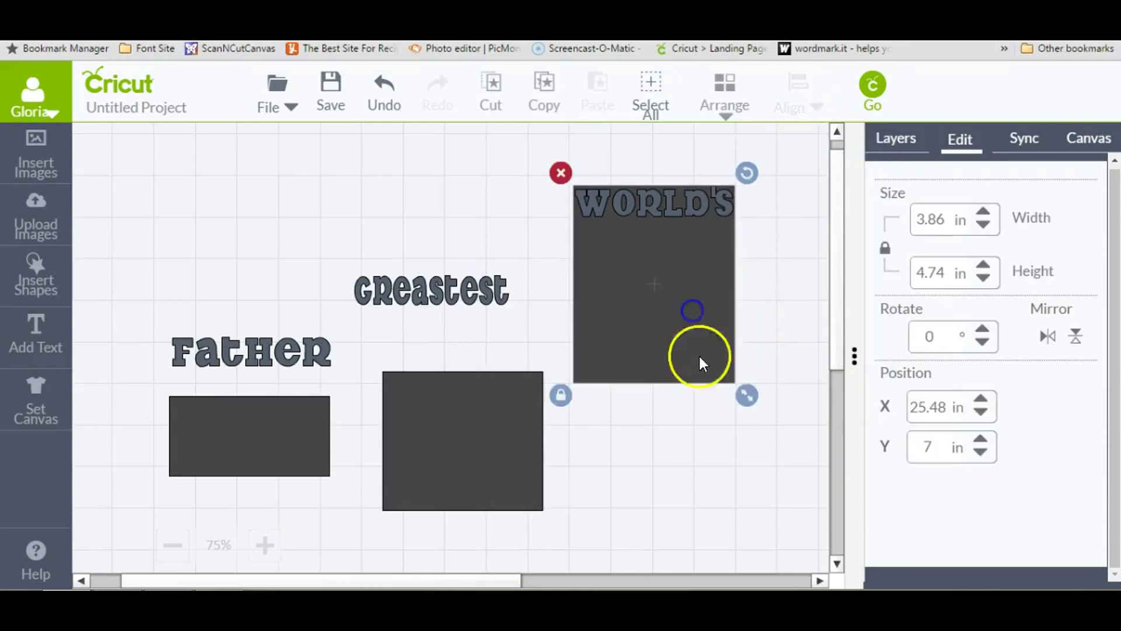
{"action": "left_click", "coordinate": [982, 411]}
{"action": "left_click", "coordinate": [980, 397]}
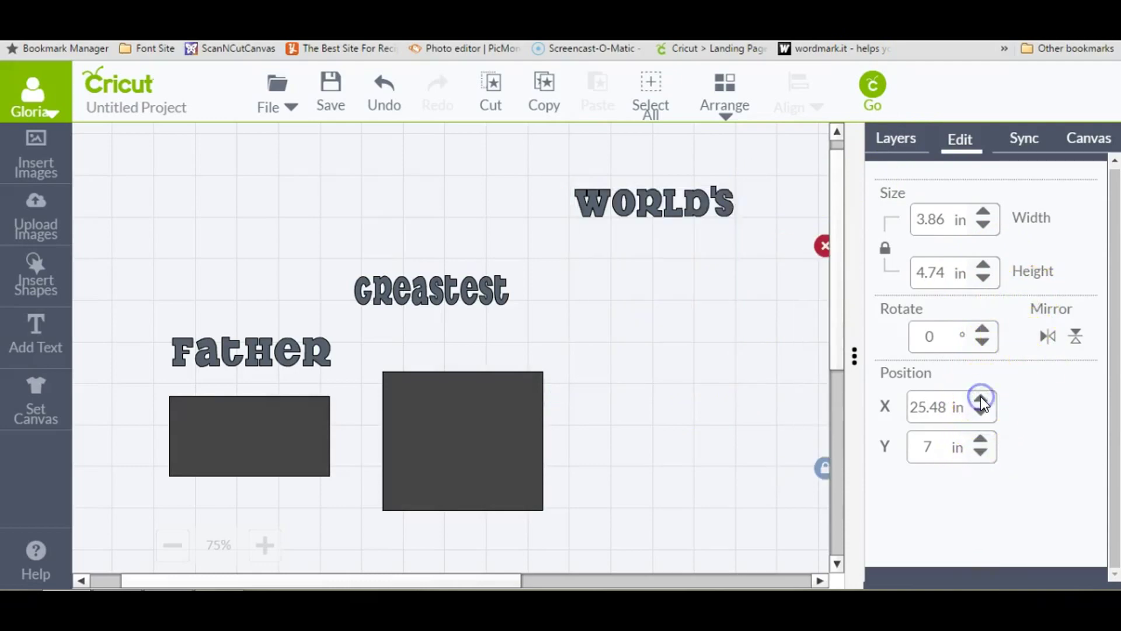
{"action": "left_click", "coordinate": [384, 88]}
{"action": "left_click", "coordinate": [383, 88]}
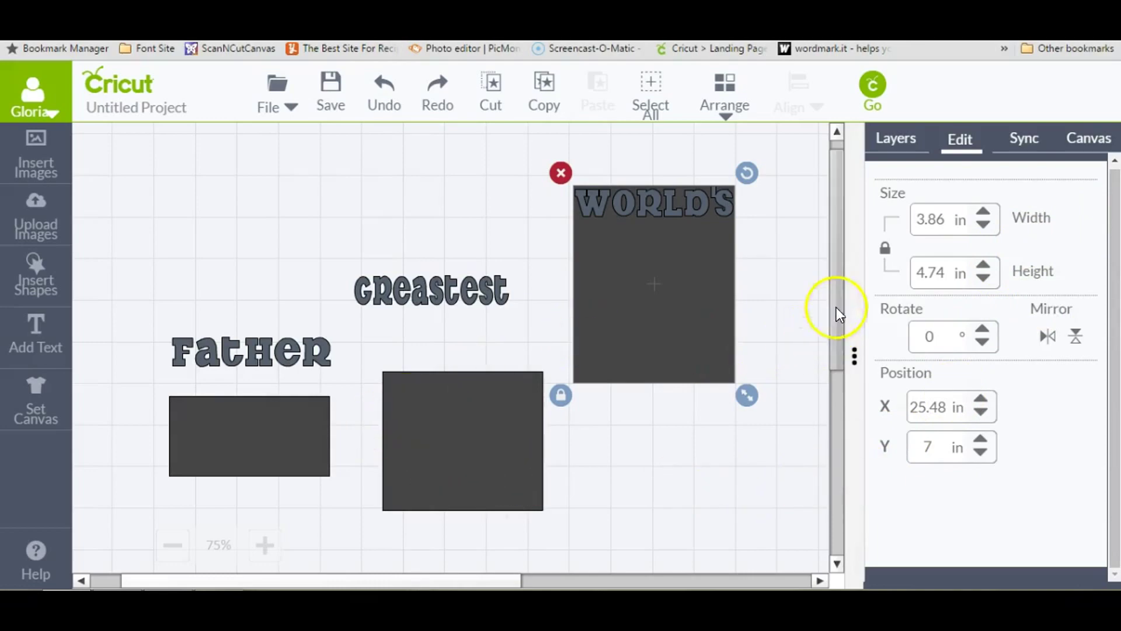
Nudge the world's text straight up onto its square's top edge, at X 25.52 in, Y 6 in, and clear the selection.
{"action": "left_click", "coordinate": [789, 284]}
{"action": "left_click", "coordinate": [688, 188]}
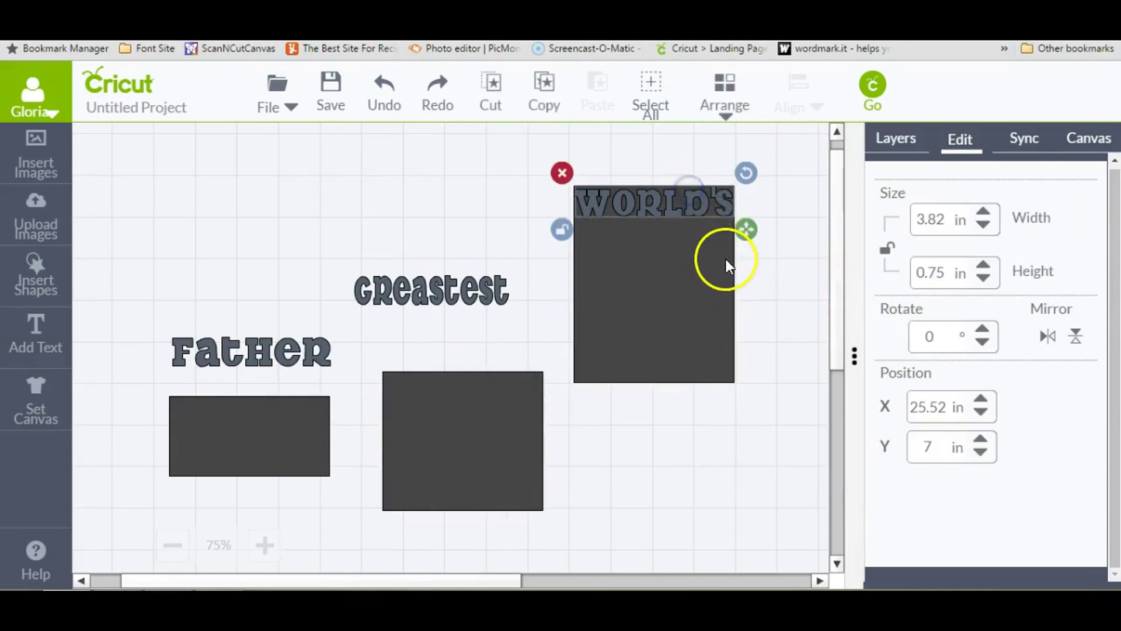
{"action": "key", "text": "Up"}
{"action": "key", "text": "Up"}
{"action": "key", "text": "Up"}
{"action": "key", "text": "Up"}
{"action": "key", "text": "Up"}
{"action": "key", "text": "Up"}
{"action": "key", "text": "Up"}
{"action": "key", "text": "Up"}
{"action": "key", "text": "Up"}
{"action": "key", "text": "Up"}
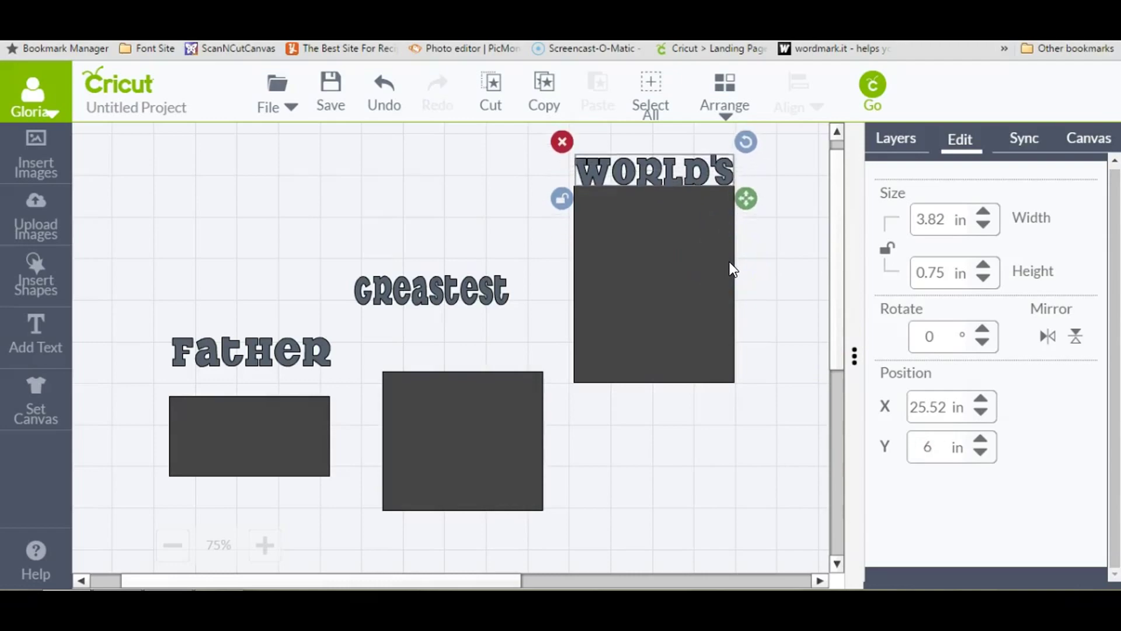
{"action": "left_click", "coordinate": [792, 284]}
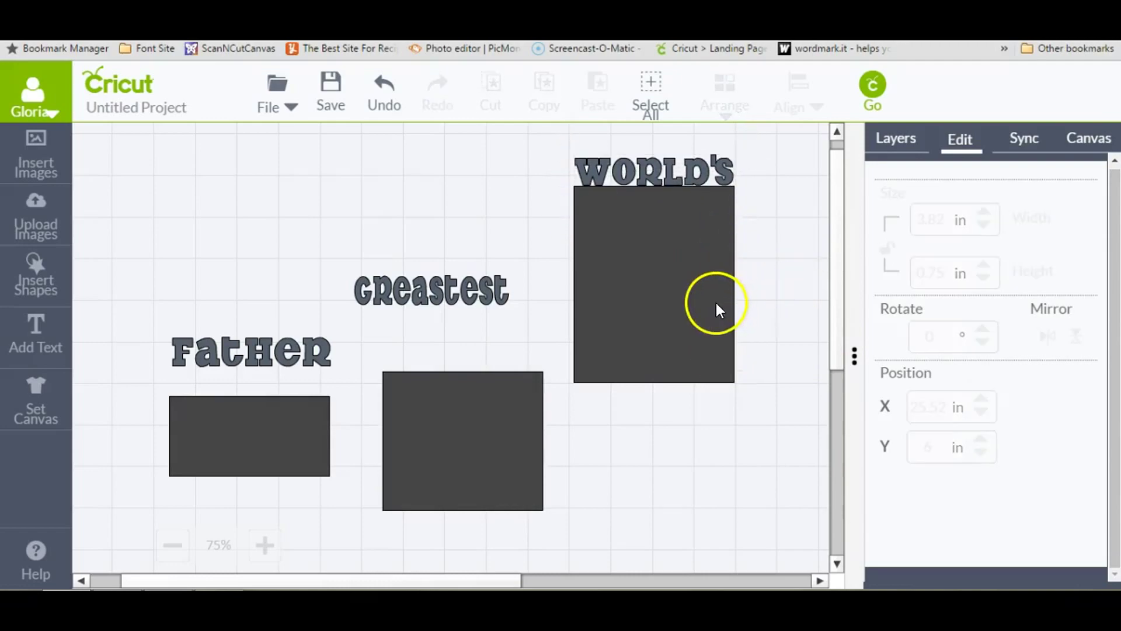
Try shifting the world's square slightly to about X 25.54 in, Y 7.02 in, and undo the move.
{"action": "left_click", "coordinate": [715, 303]}
{"action": "left_click_drag", "start_coordinate": [716, 302], "coordinate": [717, 303]}
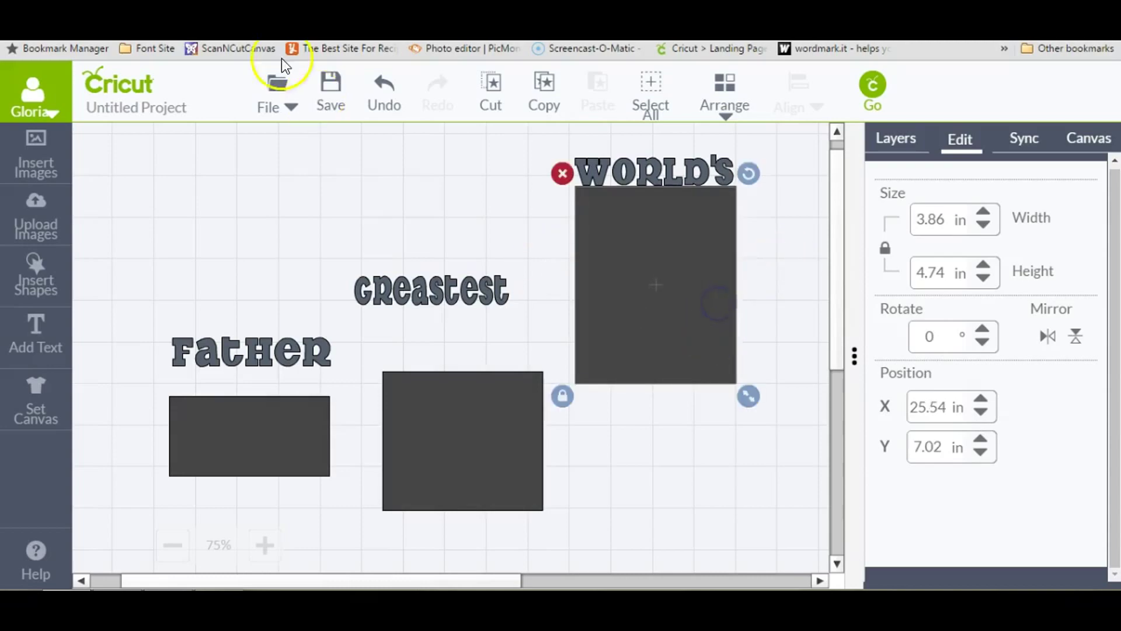
{"action": "left_click", "coordinate": [384, 113]}
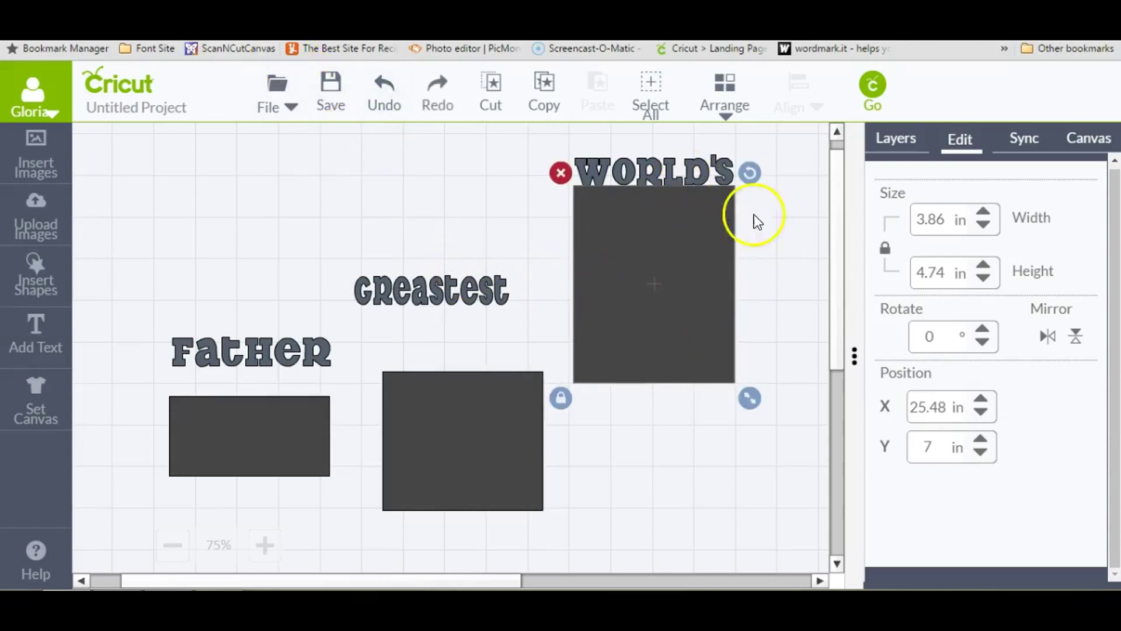
{"action": "left_click", "coordinate": [780, 236]}
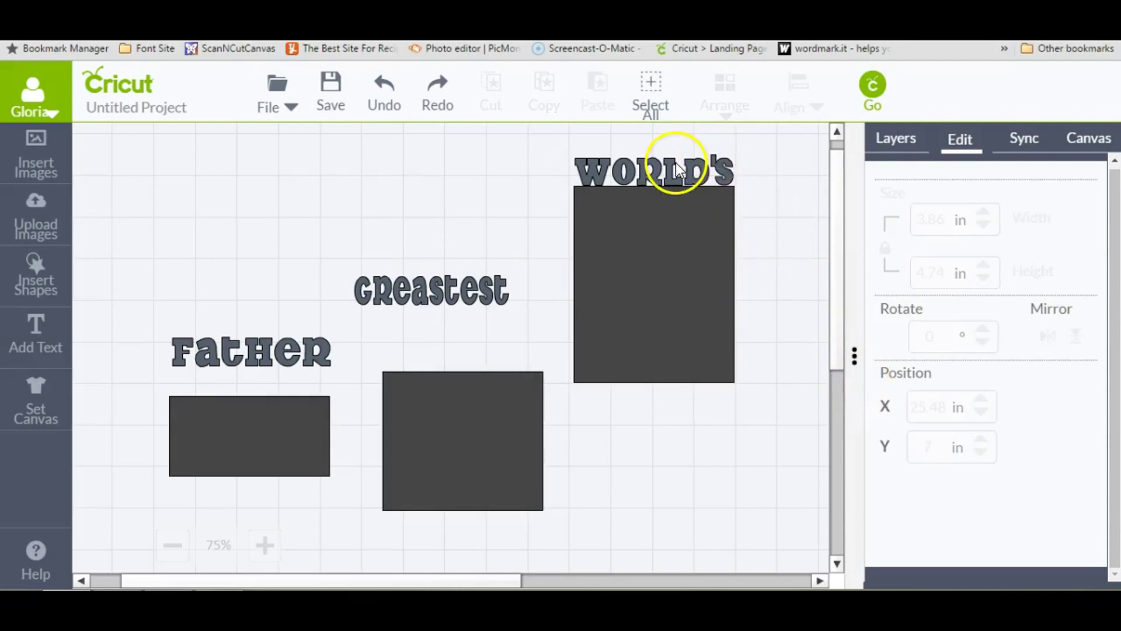
Move the world's square up to about Y 6.93 in and slightly left beneath its text, and select the world's text.
{"action": "left_click", "coordinate": [676, 246]}
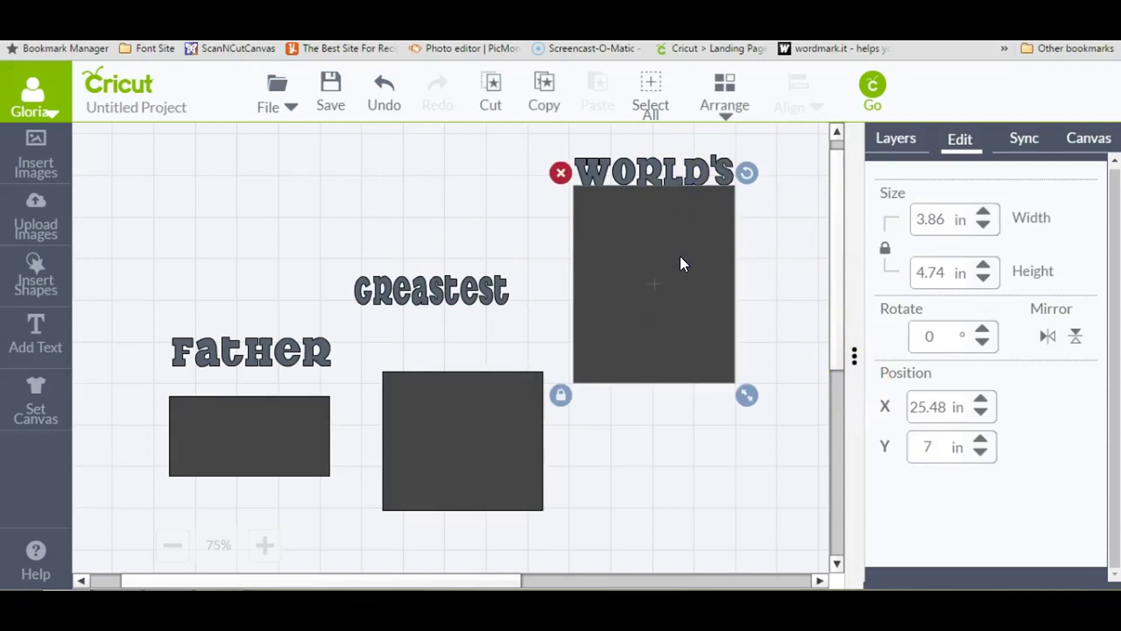
{"action": "left_click_drag", "start_coordinate": [680, 260], "coordinate": [680, 258]}
{"action": "left_click", "coordinate": [774, 257]}
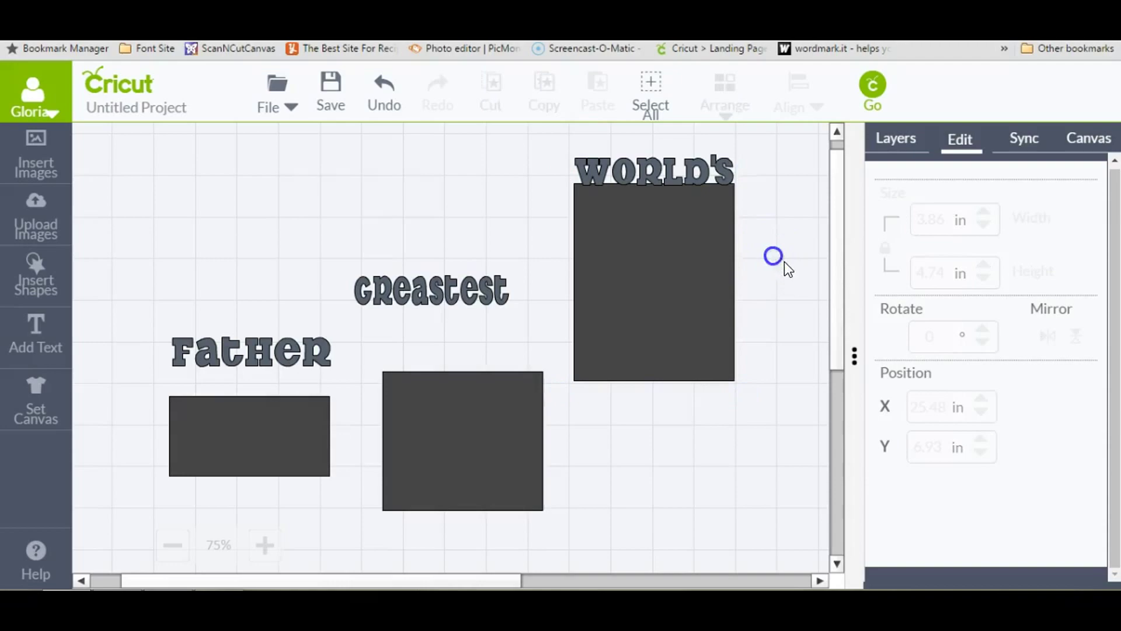
{"action": "left_click", "coordinate": [699, 241]}
{"action": "left_click_drag", "start_coordinate": [702, 245], "coordinate": [699, 244]}
{"action": "left_click", "coordinate": [622, 170]}
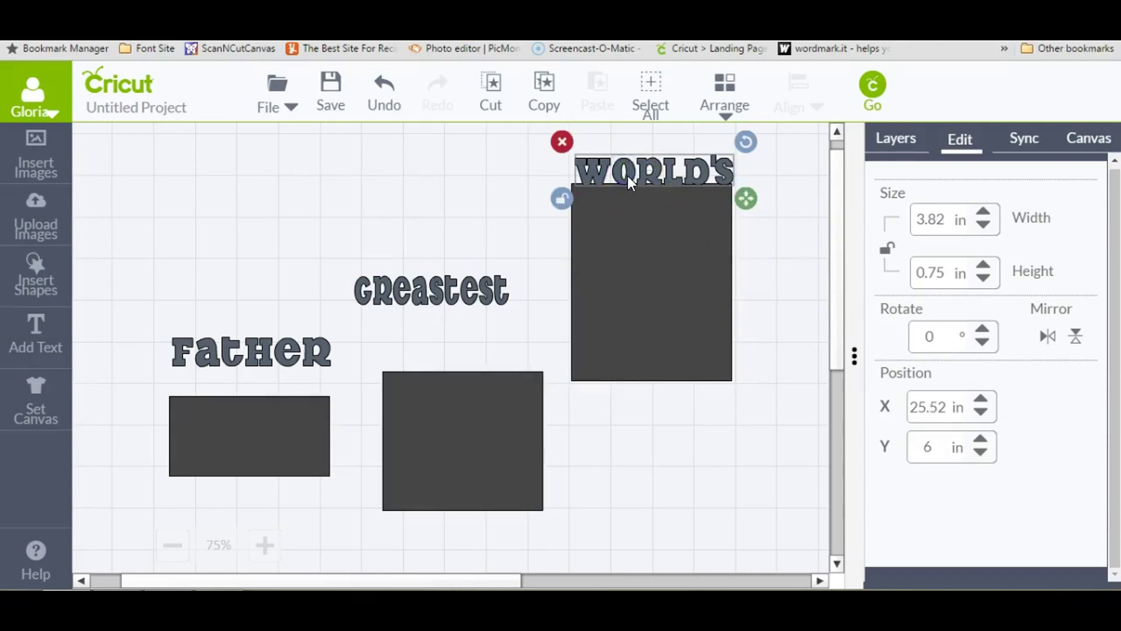
Delete the existing world's text and add new text reading WORLD'S in the 72 pt DonJuan font on an empty part of the canvas.
{"action": "left_click", "coordinate": [559, 143]}
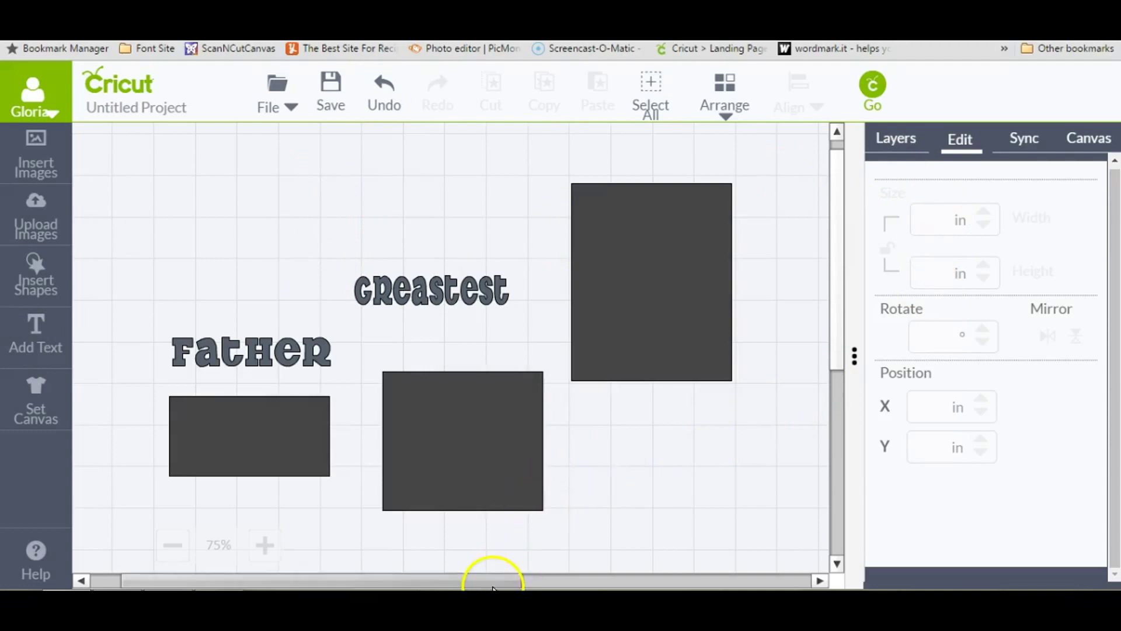
{"action": "left_click_drag", "start_coordinate": [490, 579], "coordinate": [434, 579]}
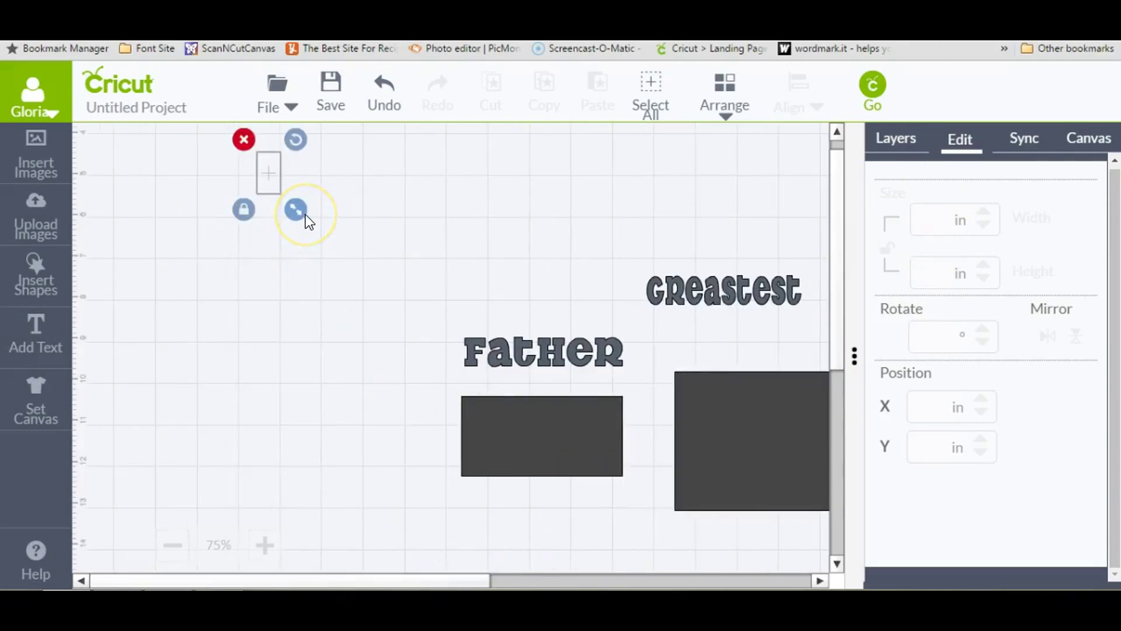
{"action": "type", "text": "WOR"}
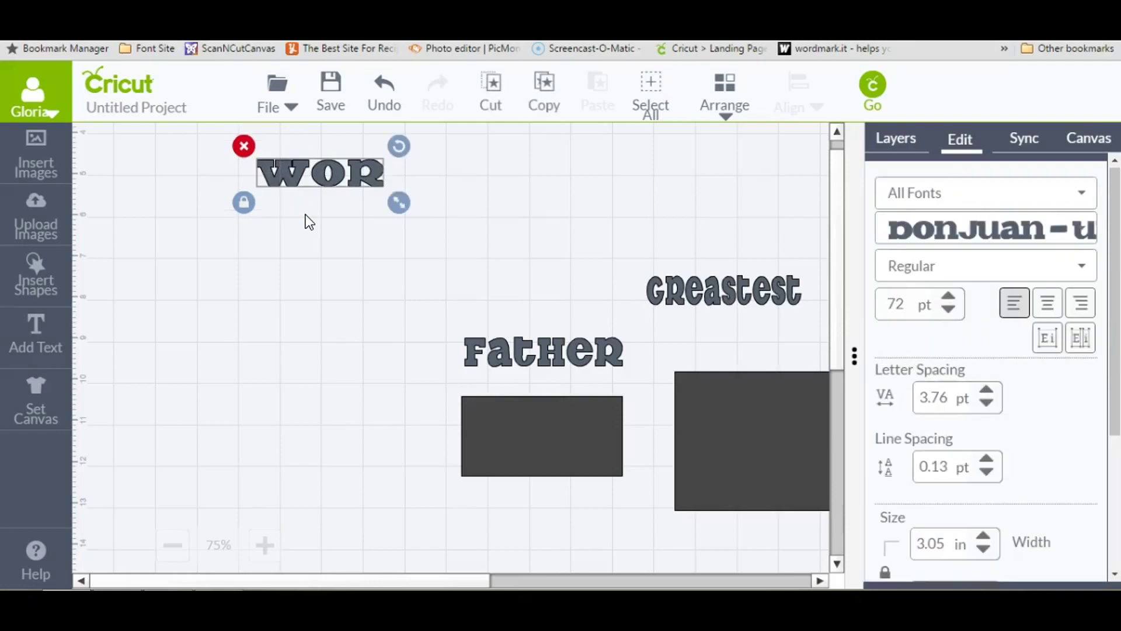
{"action": "type", "text": "LDS"}
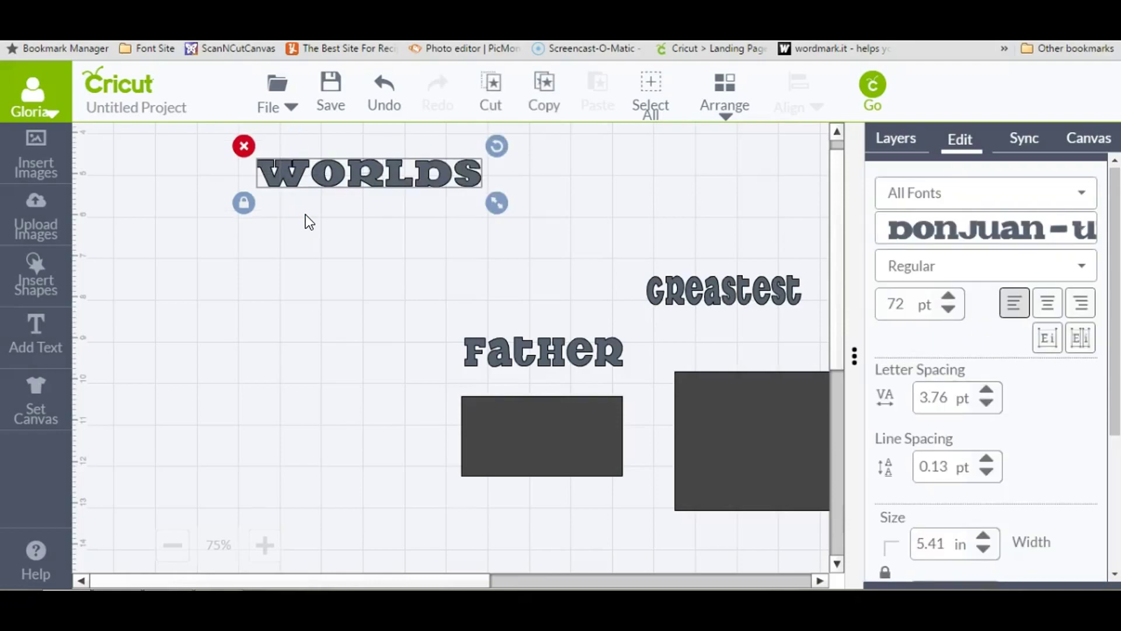
{"action": "key", "text": "BackSpace"}
{"action": "type", "text": "'s"}
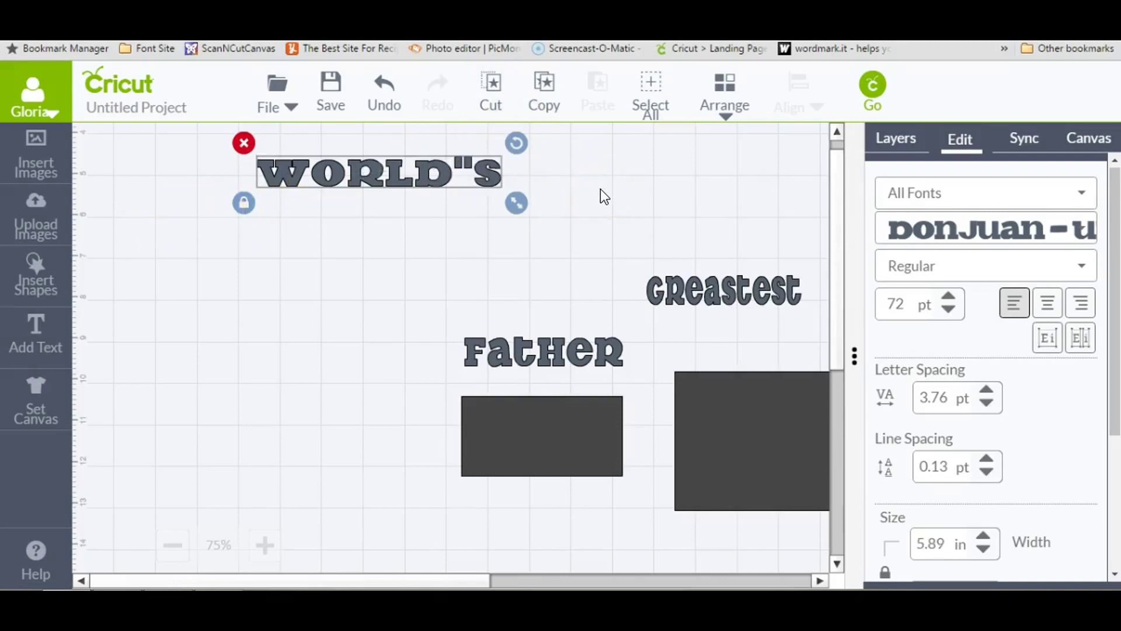
{"action": "key", "text": "BackSpace"}
{"action": "key", "text": "BackSpace"}
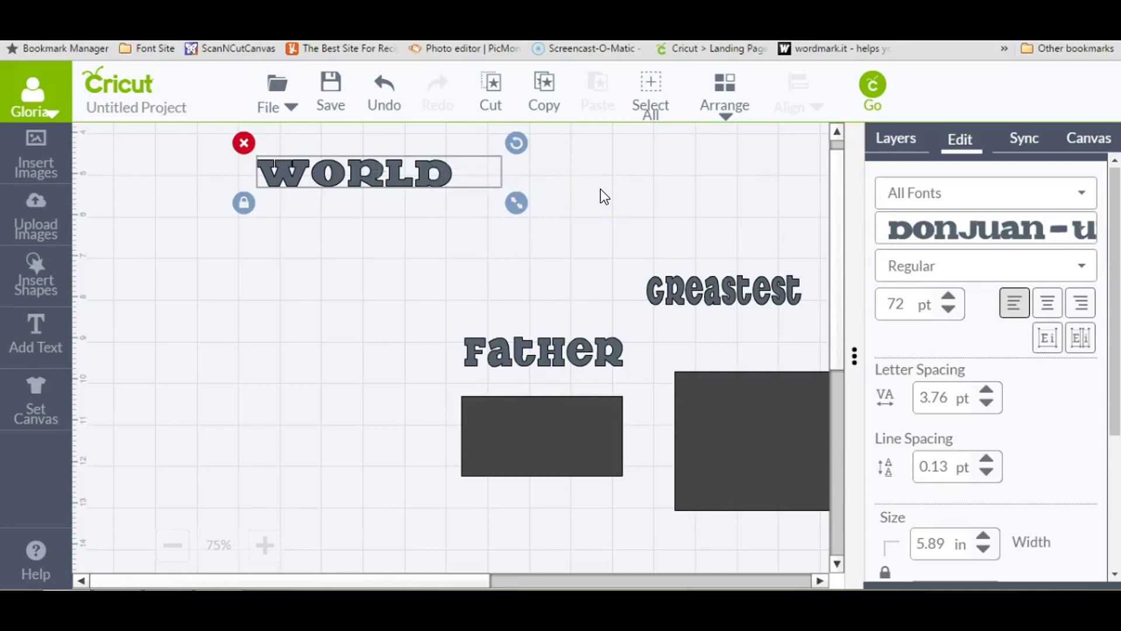
{"action": "type", "text": "\""}
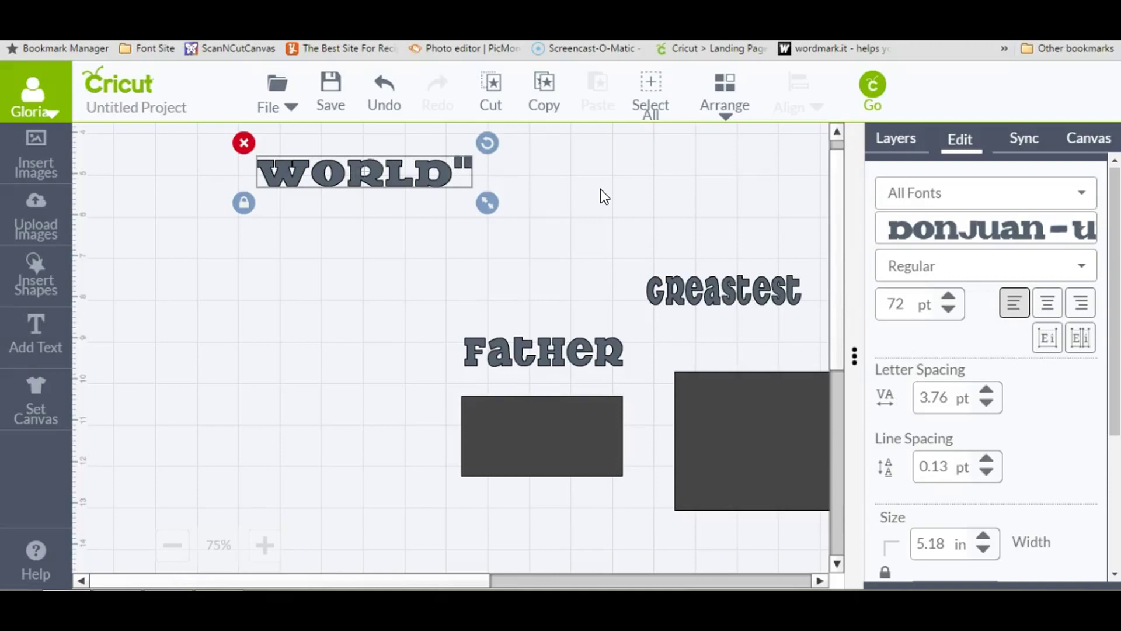
{"action": "key", "text": "BackSpace"}
{"action": "type", "text": "'S"}
{"action": "left_click", "coordinate": [976, 393]}
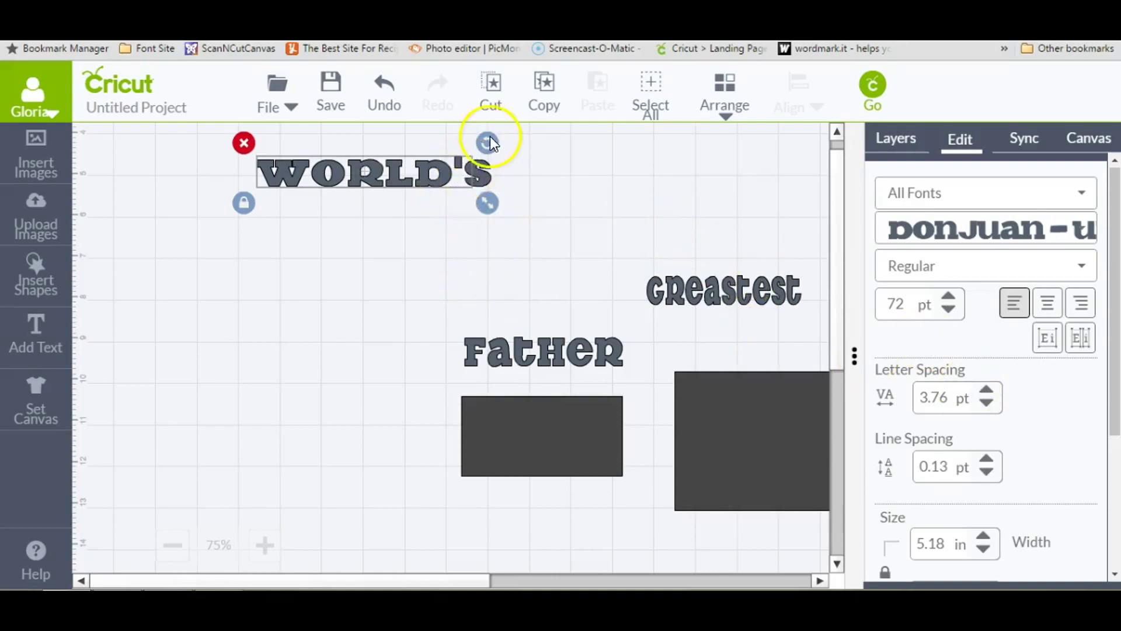
Ungroup the new WORLD'S text into separate letters.
{"action": "left_click", "coordinate": [520, 192]}
{"action": "left_click", "coordinate": [466, 178]}
{"action": "right_click", "coordinate": [481, 184]}
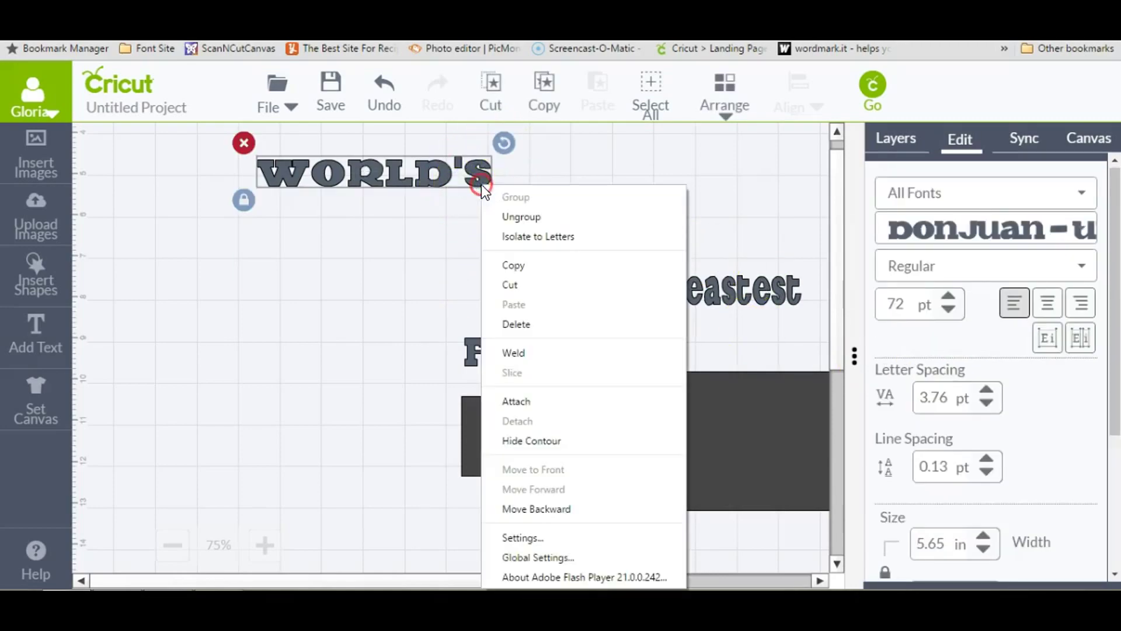
{"action": "left_click", "coordinate": [887, 139]}
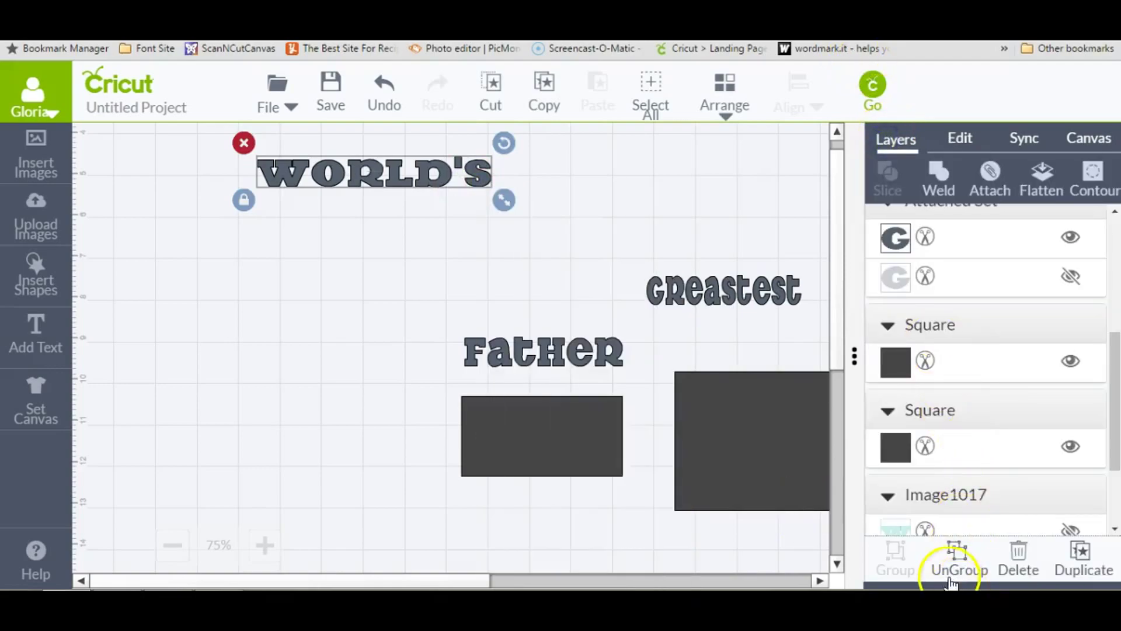
{"action": "left_click", "coordinate": [360, 326]}
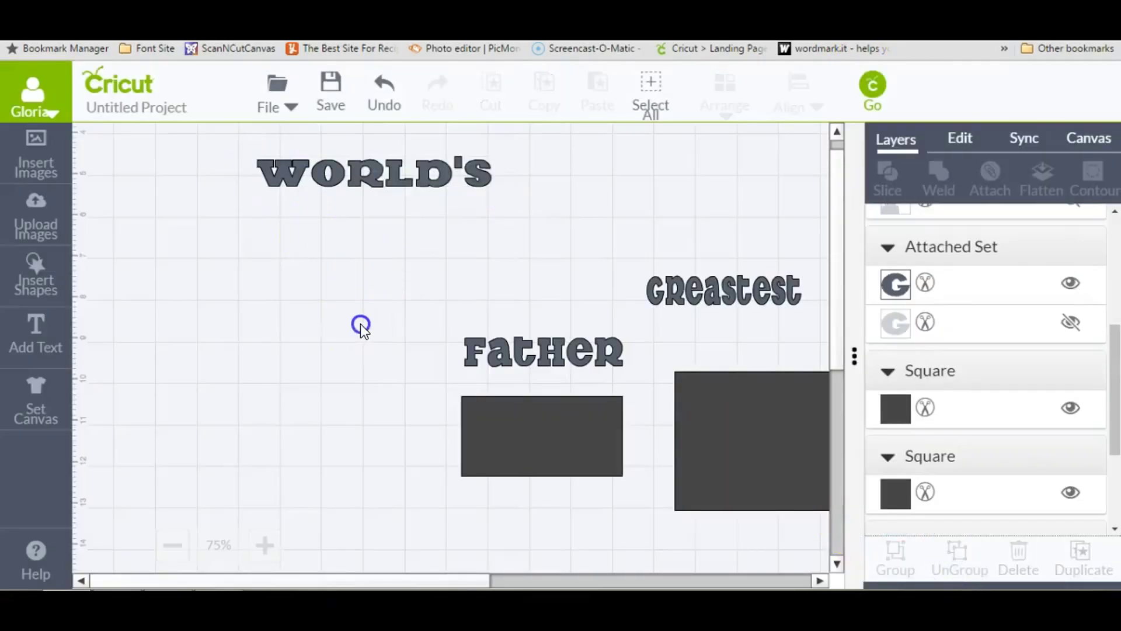
{"action": "left_click", "coordinate": [461, 170]}
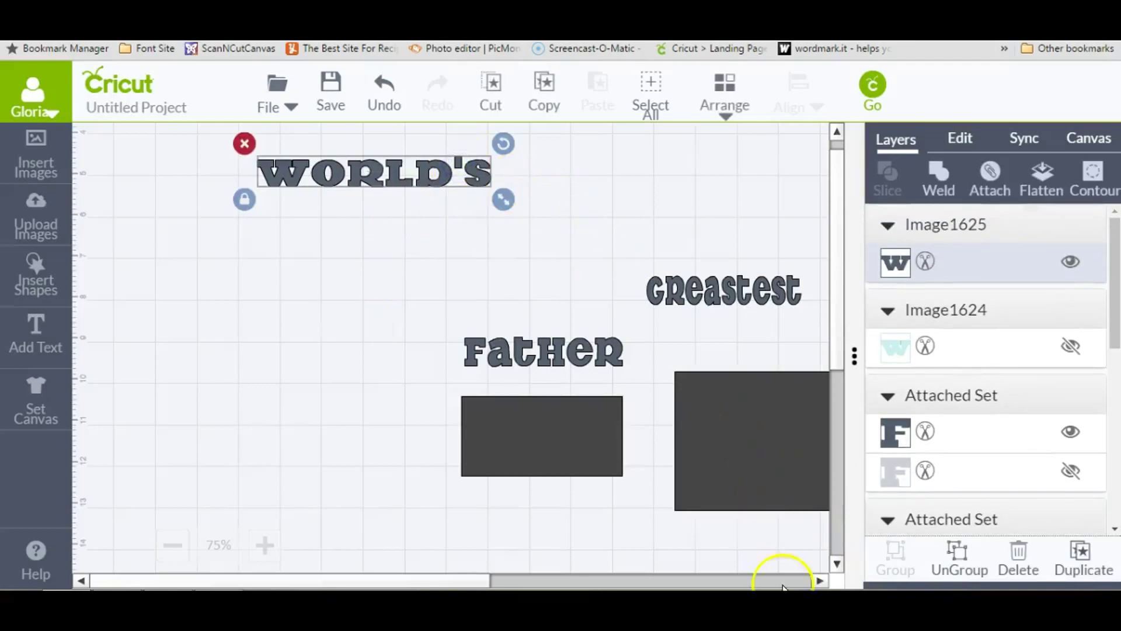
{"action": "left_click", "coordinate": [955, 568]}
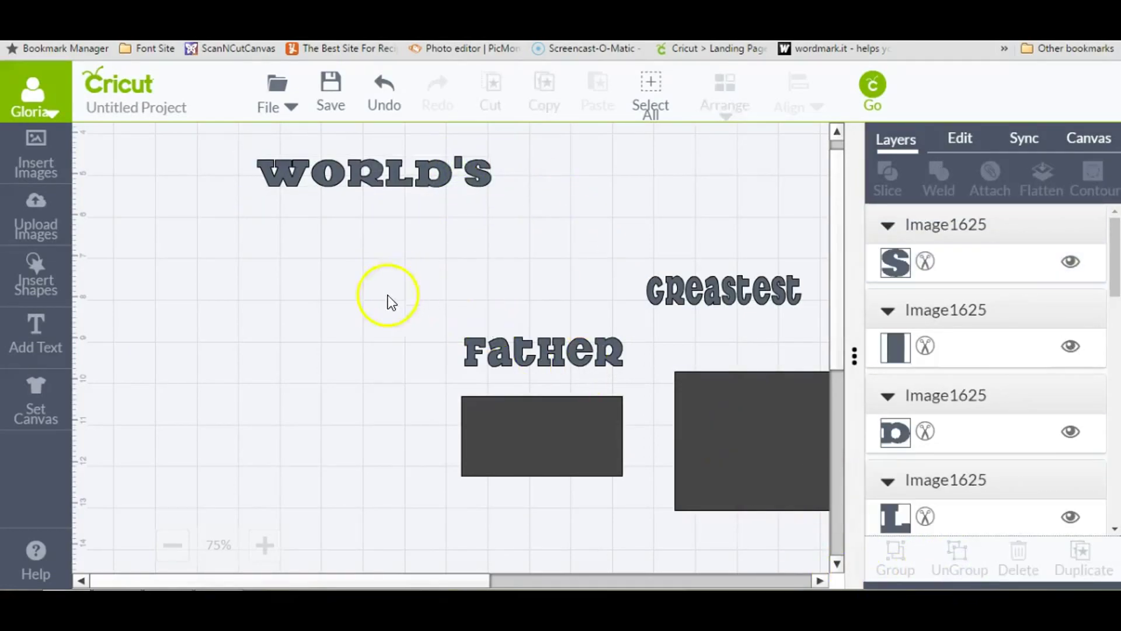
Move the apostrophe up against the S and weld the two characters together.
{"action": "left_click", "coordinate": [458, 164]}
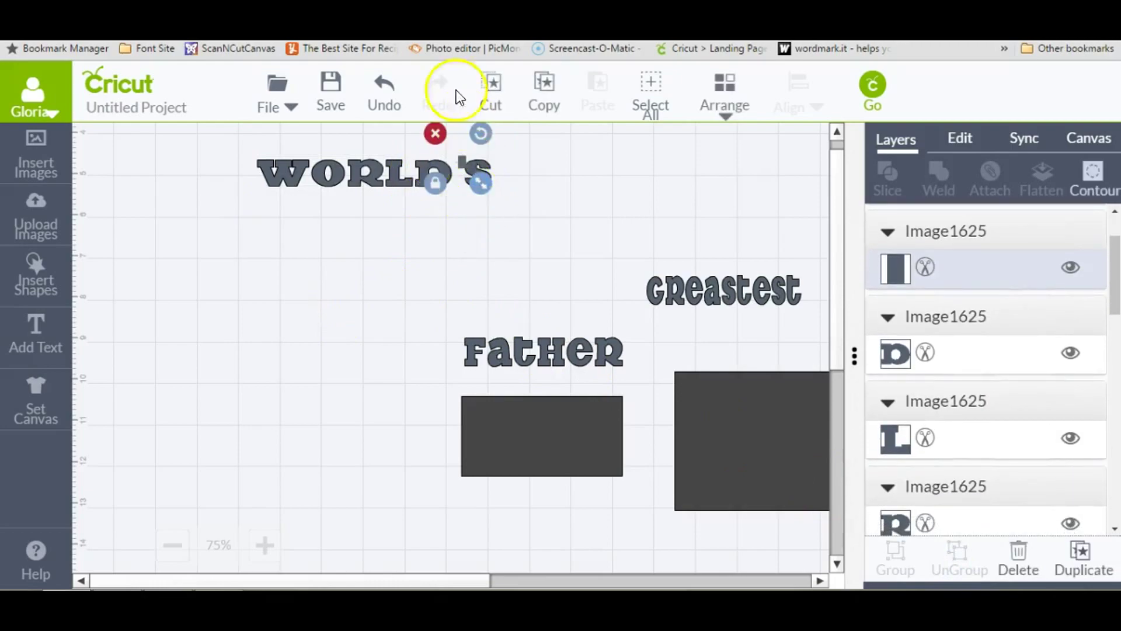
{"action": "left_click", "coordinate": [577, 269]}
{"action": "left_click_drag", "start_coordinate": [500, 138], "coordinate": [458, 202]}
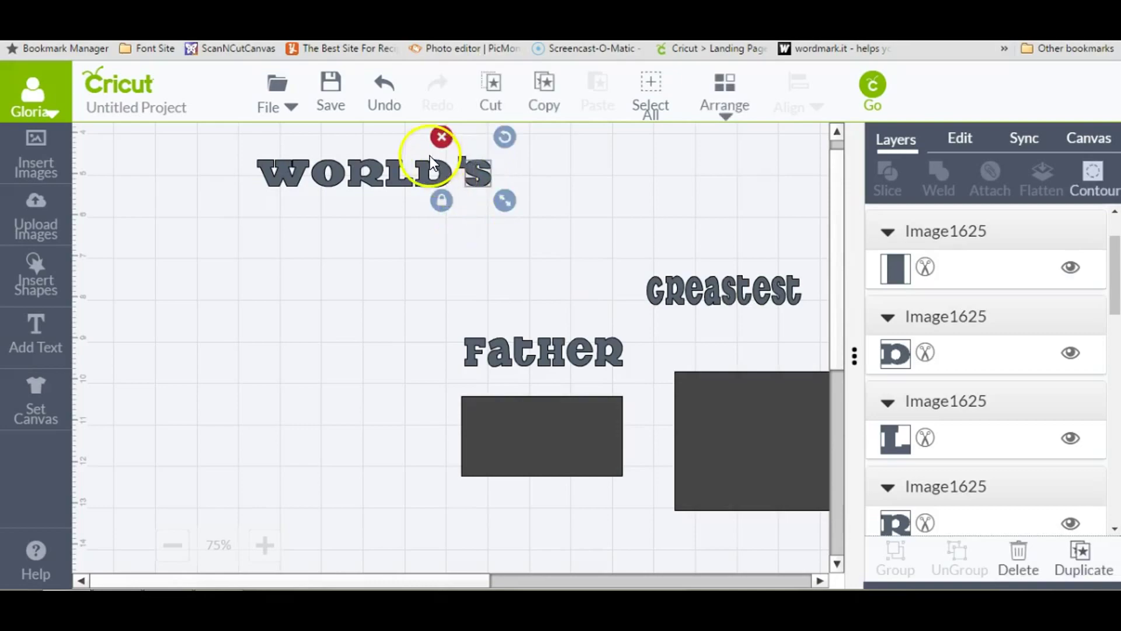
{"action": "left_click", "coordinate": [555, 182]}
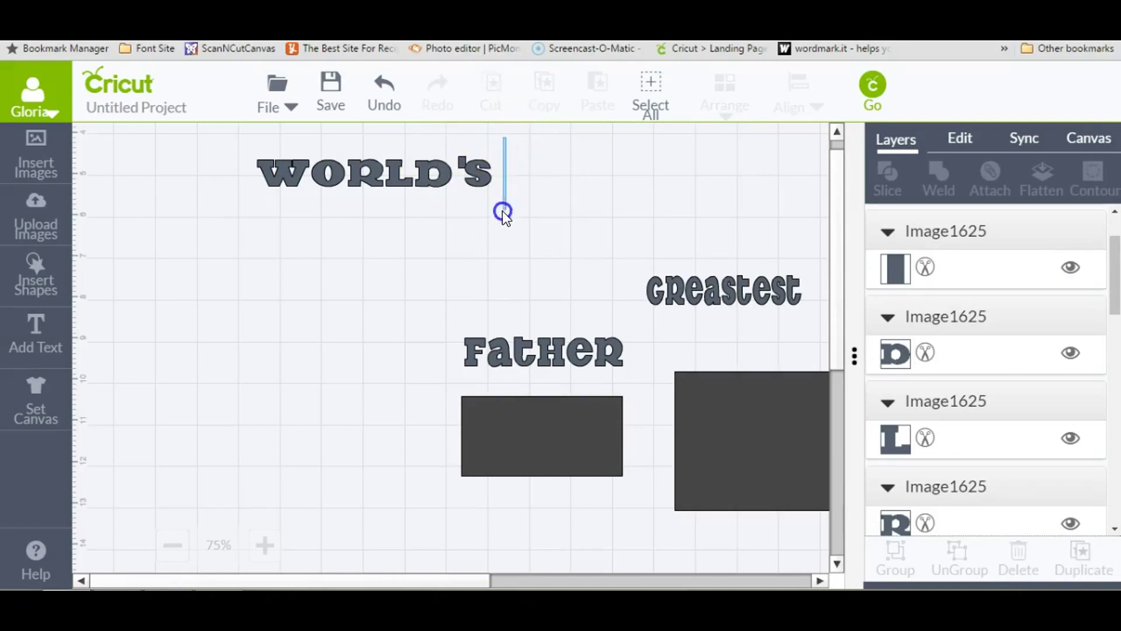
{"action": "left_click_drag", "start_coordinate": [502, 211], "coordinate": [454, 204]}
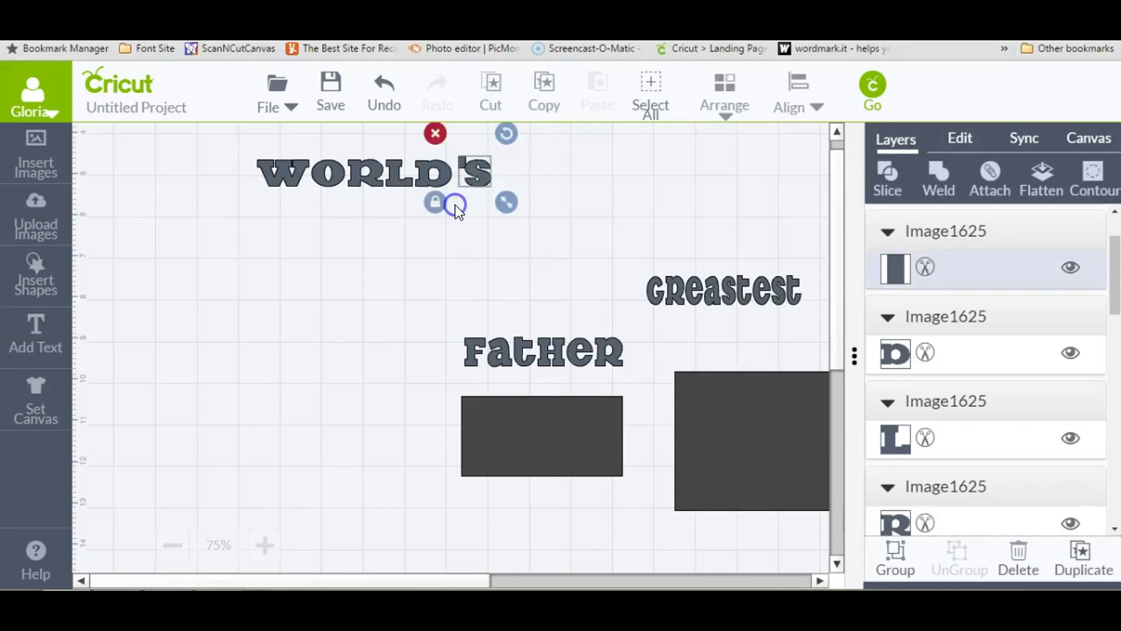
{"action": "left_click", "coordinate": [938, 173]}
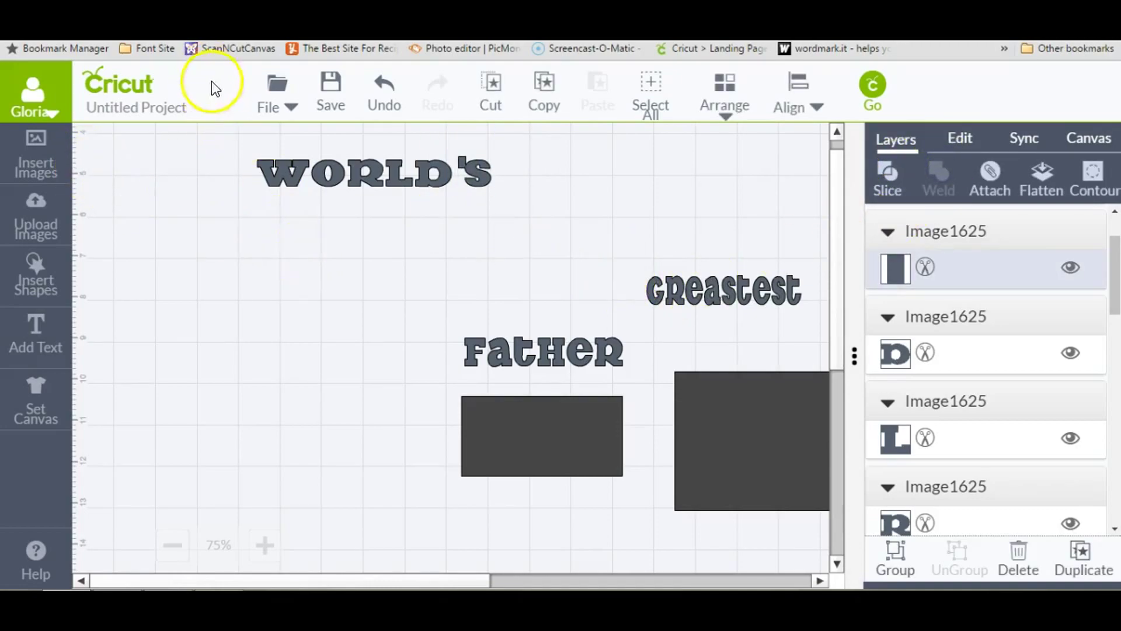
Select all the WORLD'S letters together and unlock their width-to-height proportions.
{"action": "left_click_drag", "start_coordinate": [235, 147], "coordinate": [513, 239]}
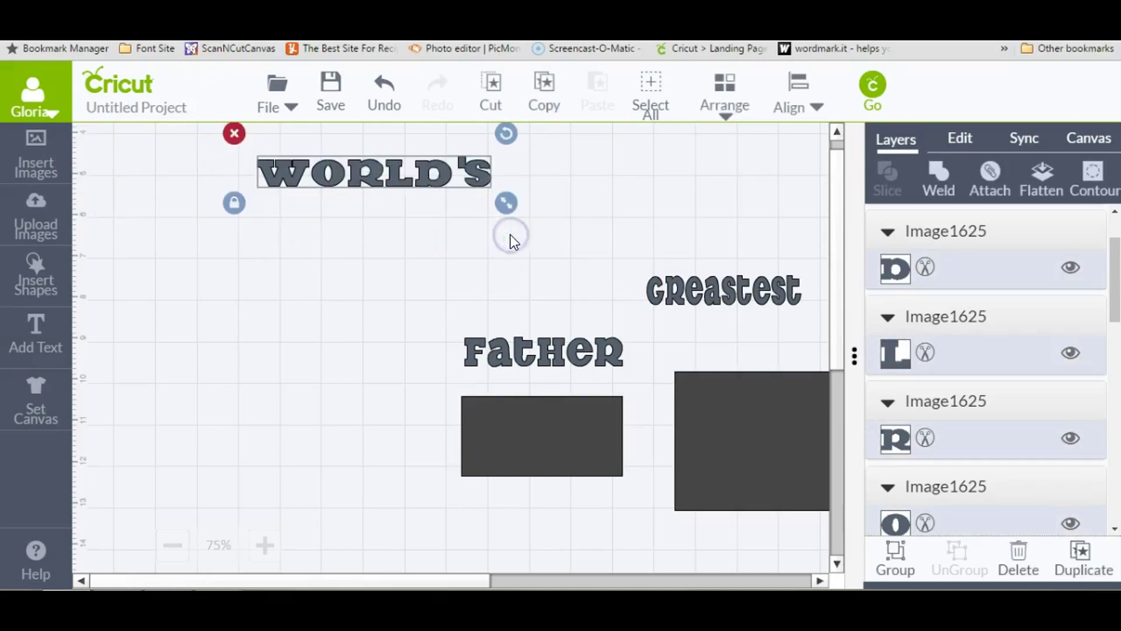
{"action": "left_click", "coordinate": [974, 142]}
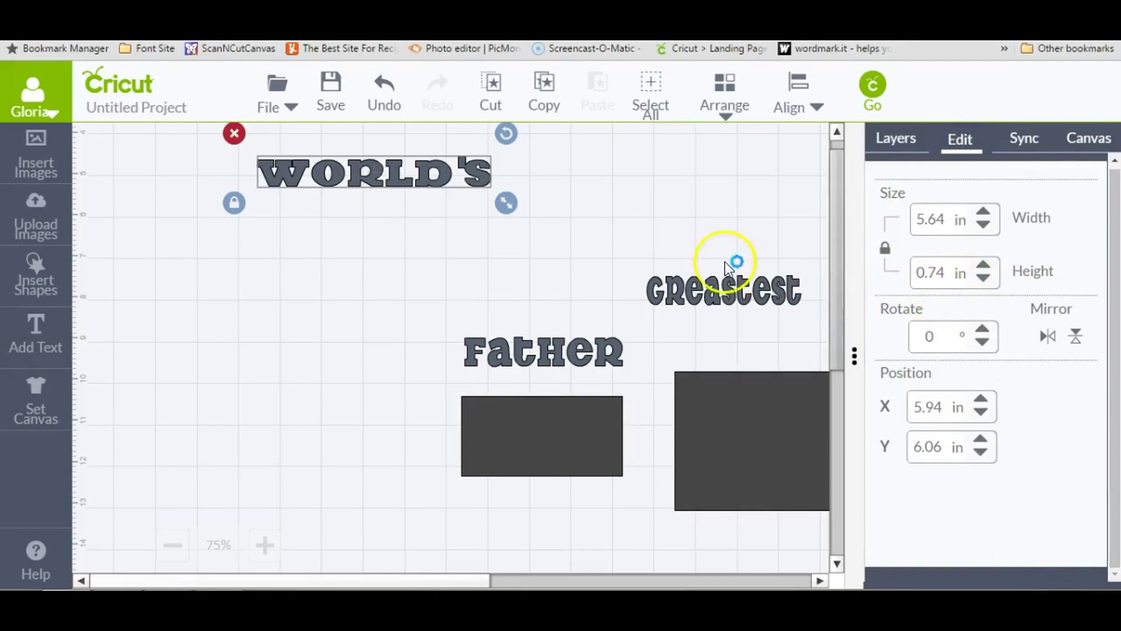
{"action": "left_click", "coordinate": [886, 249]}
Try setting the width of the selected WORLD'S letters to 3.90 in, and undo the resize.
{"action": "double_click", "coordinate": [951, 225]}
{"action": "type", "text": "5"}
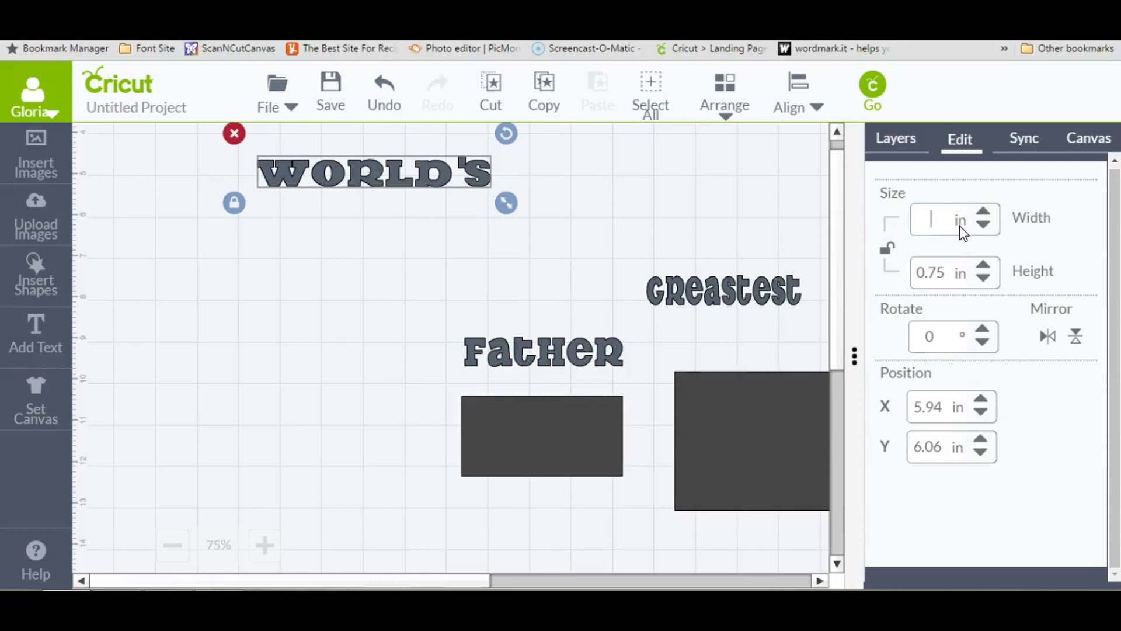
{"action": "type", "text": ".95"}
{"action": "key", "text": "BackSpace"}
{"action": "type", "text": "0"}
{"action": "key", "text": "Return"}
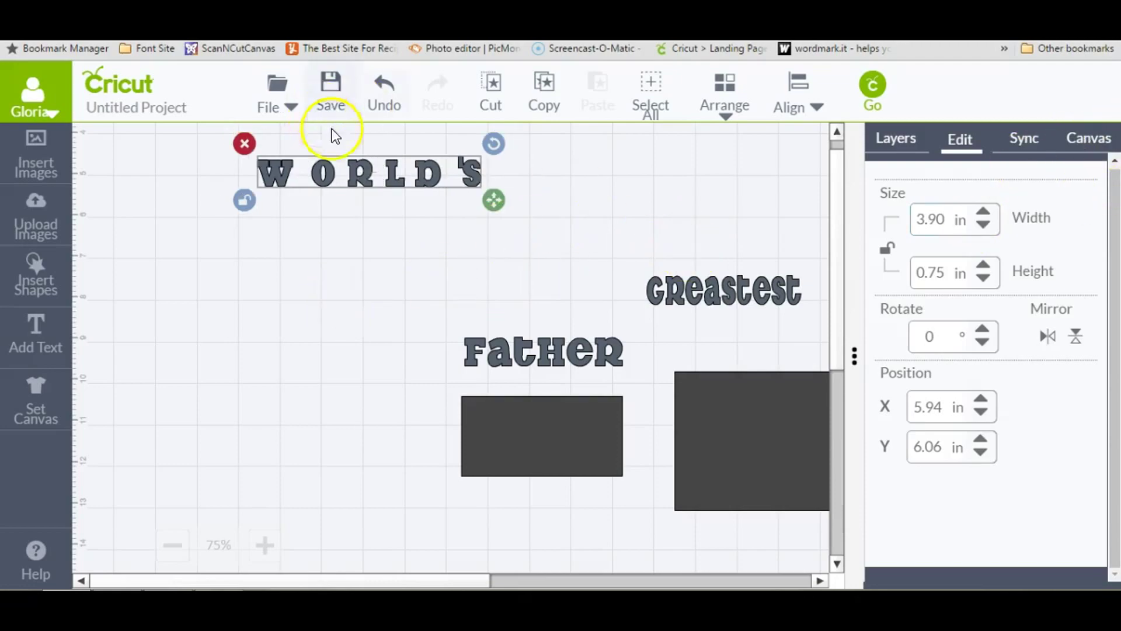
{"action": "left_click_drag", "start_coordinate": [381, 174], "coordinate": [483, 217]}
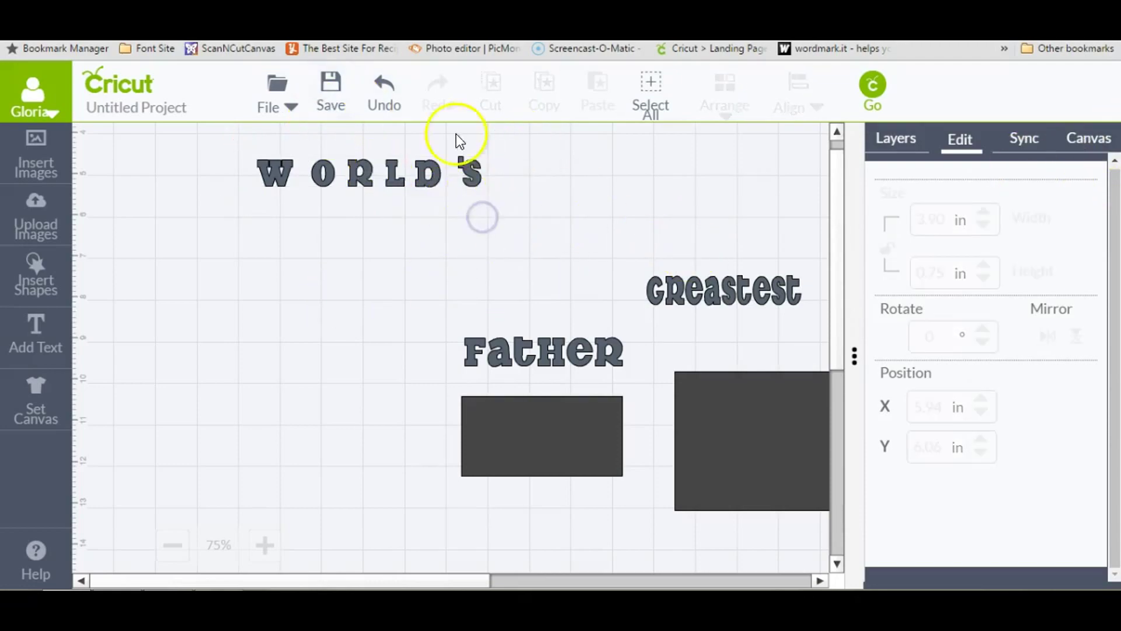
{"action": "left_click", "coordinate": [439, 176]}
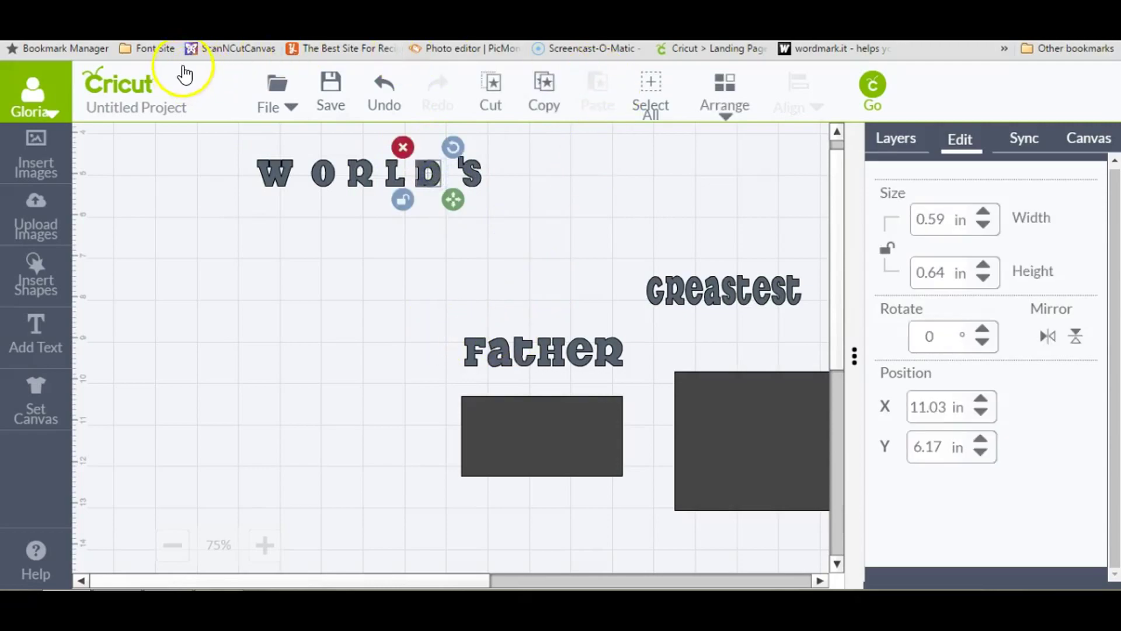
{"action": "left_click", "coordinate": [383, 94]}
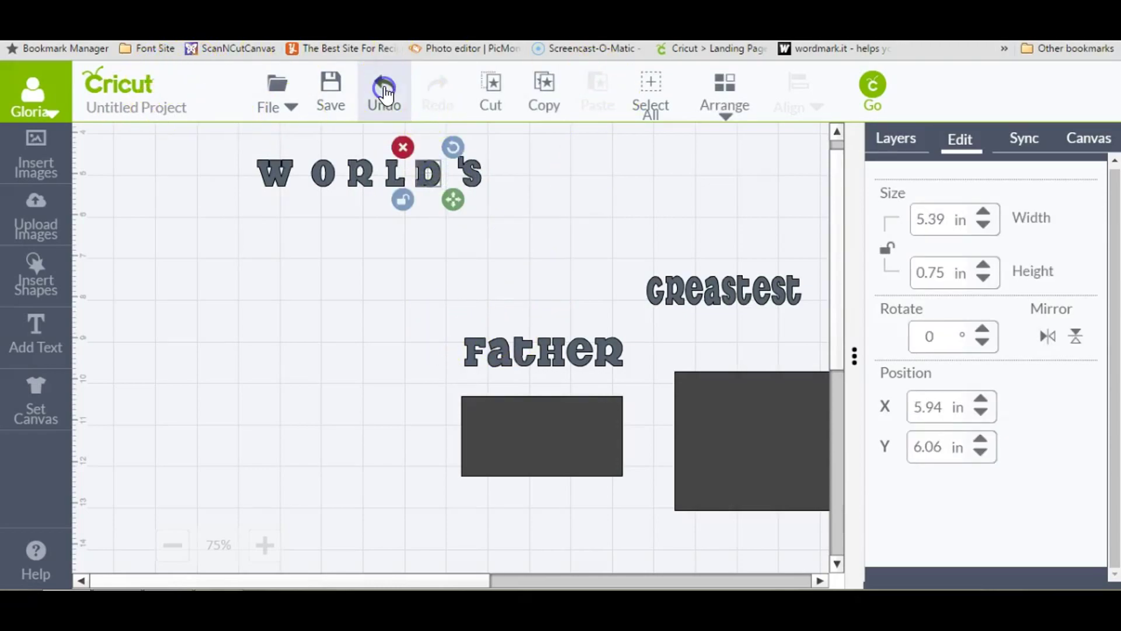
{"action": "left_click", "coordinate": [299, 301]}
{"action": "left_click", "coordinate": [340, 164]}
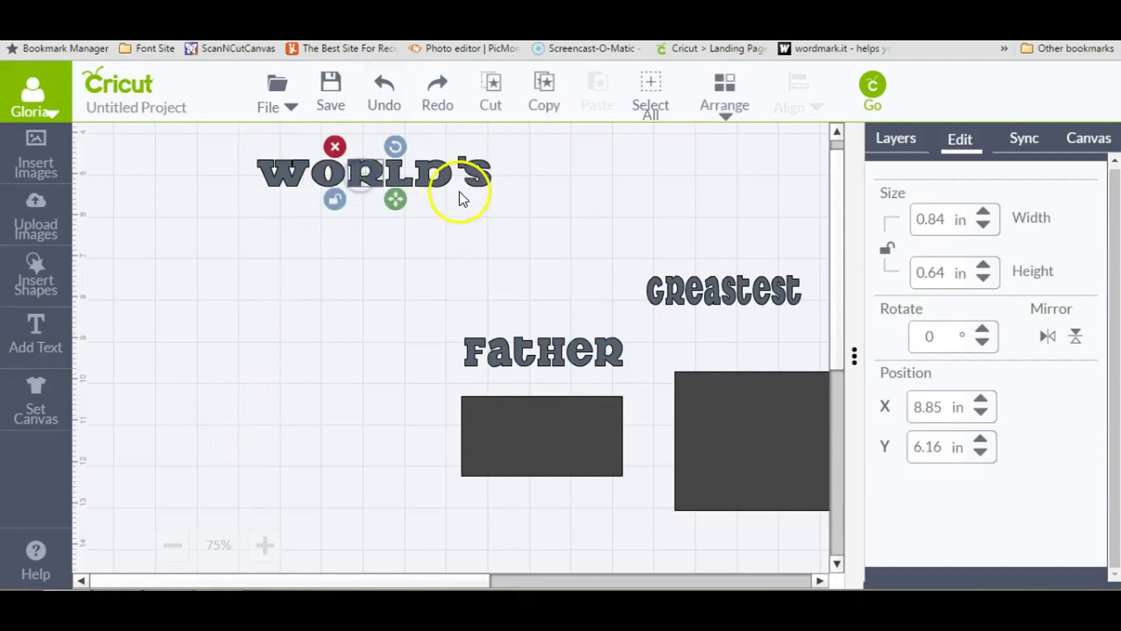
Squeeze all the WORLD'S letters together to about 3.91 in wide and 0.77 in high, undoing any stray move of the D.
{"action": "left_click", "coordinate": [201, 155]}
{"action": "left_click_drag", "start_coordinate": [201, 156], "coordinate": [558, 251]}
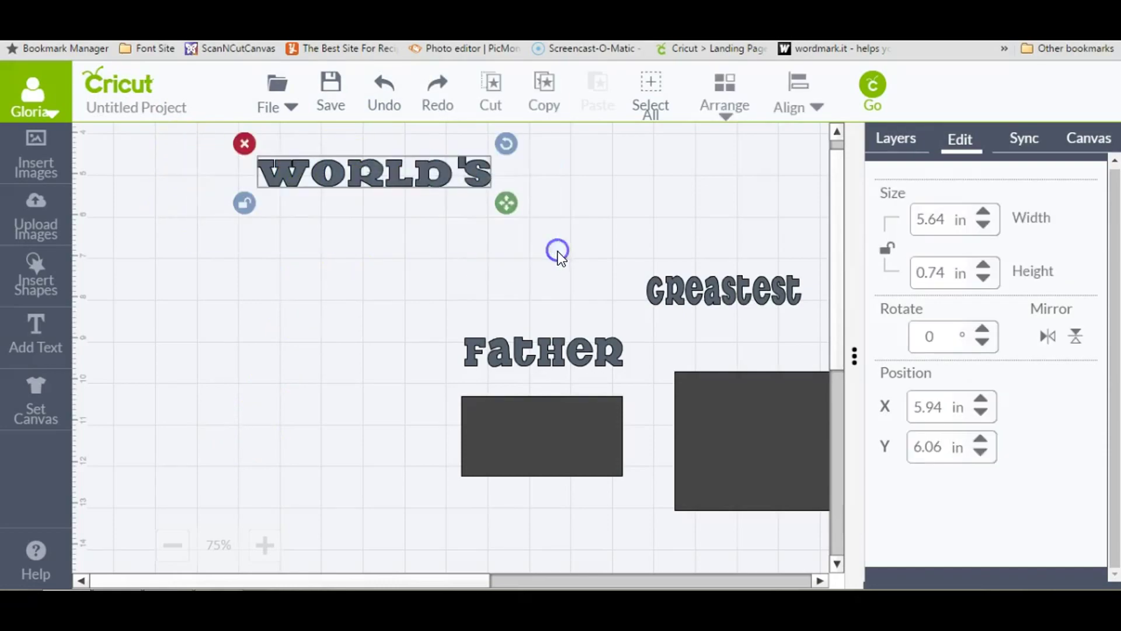
{"action": "left_click_drag", "start_coordinate": [505, 205], "coordinate": [437, 202]}
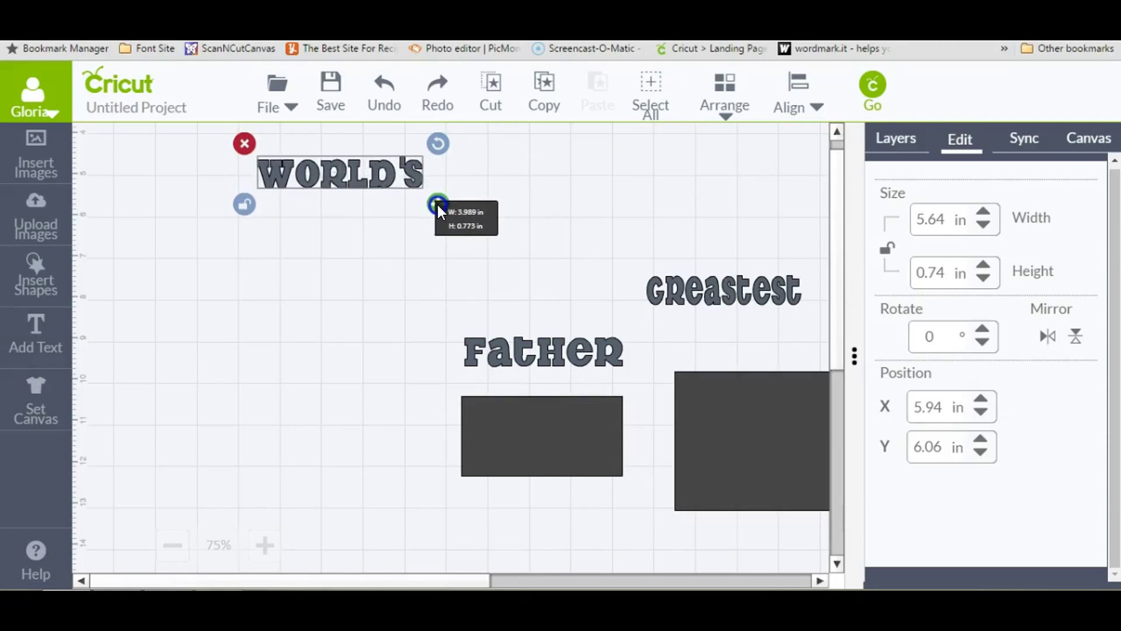
{"action": "left_click_drag", "start_coordinate": [436, 202], "coordinate": [432, 202]}
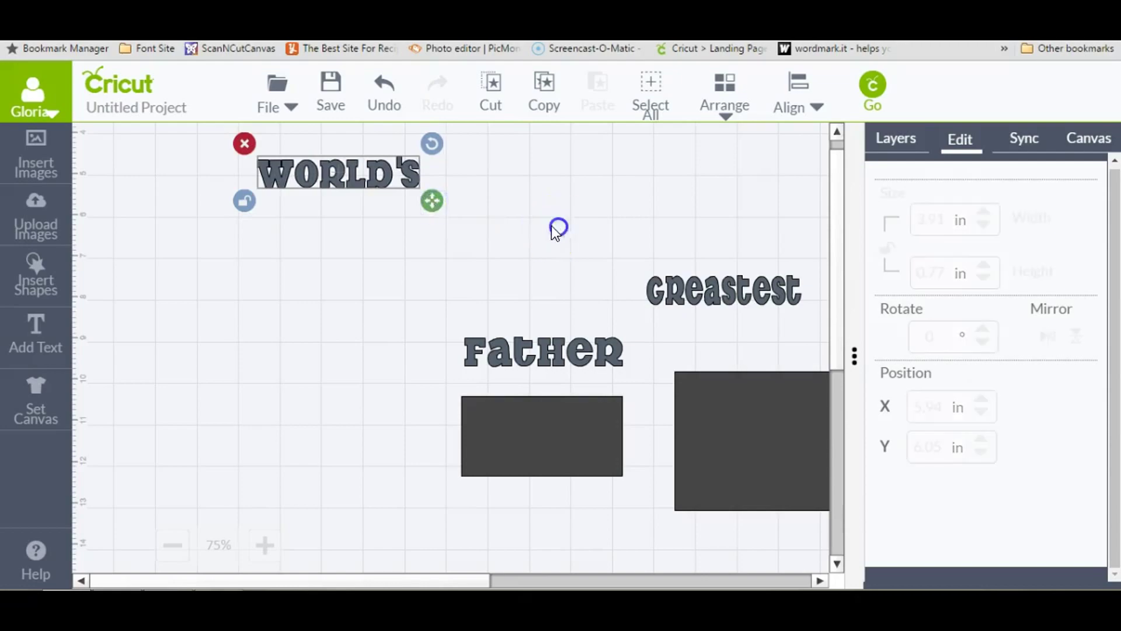
{"action": "left_click", "coordinate": [559, 227]}
{"action": "left_click_drag", "start_coordinate": [381, 176], "coordinate": [430, 167]}
{"action": "left_click", "coordinate": [383, 94]}
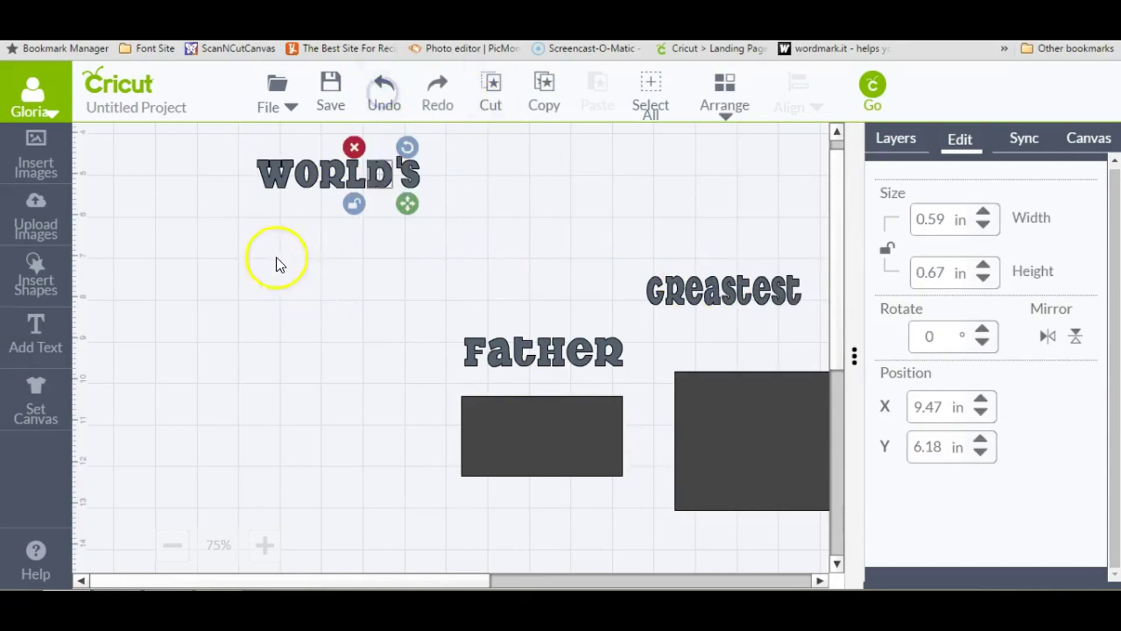
Group all the resized WORLD'S letters and attach them as one set.
{"action": "left_click_drag", "start_coordinate": [233, 151], "coordinate": [501, 212]}
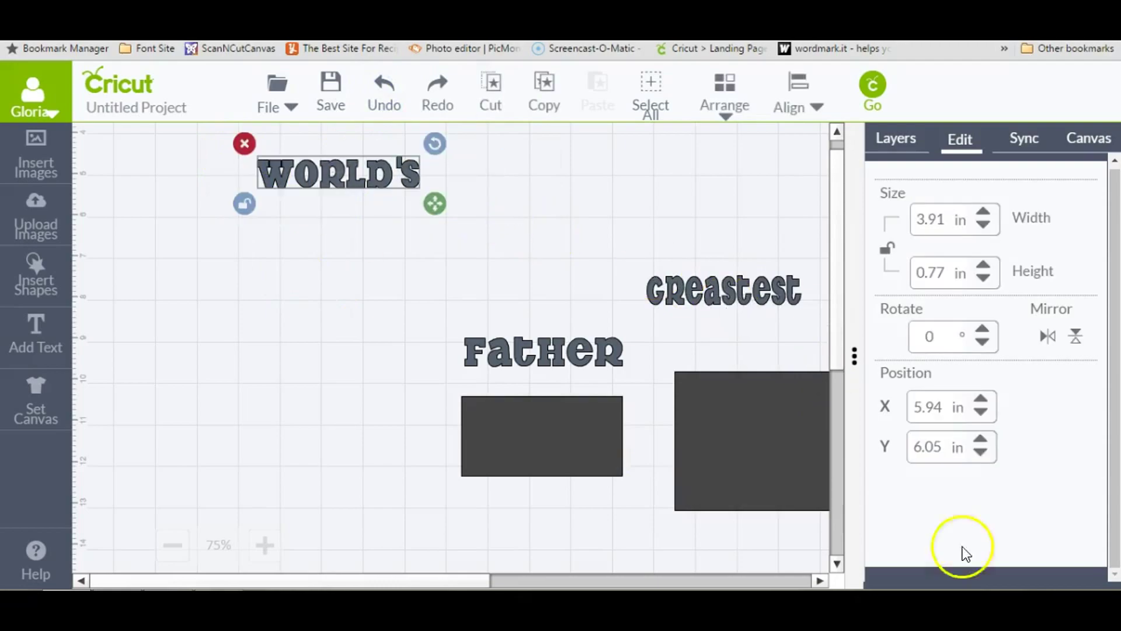
{"action": "left_click", "coordinate": [895, 138]}
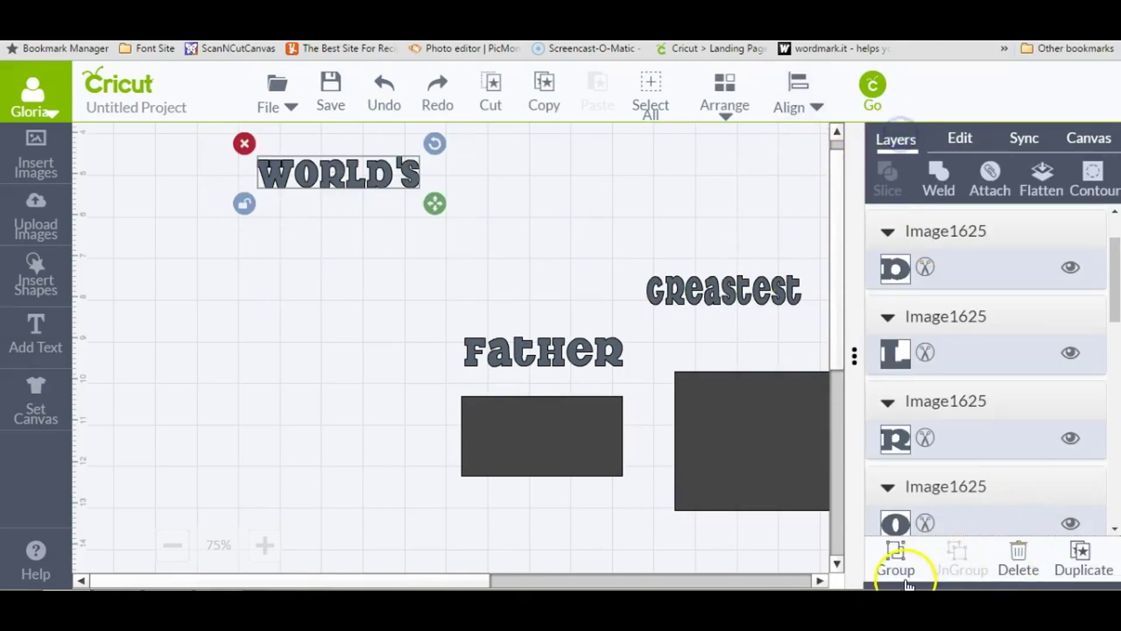
{"action": "left_click", "coordinate": [904, 561]}
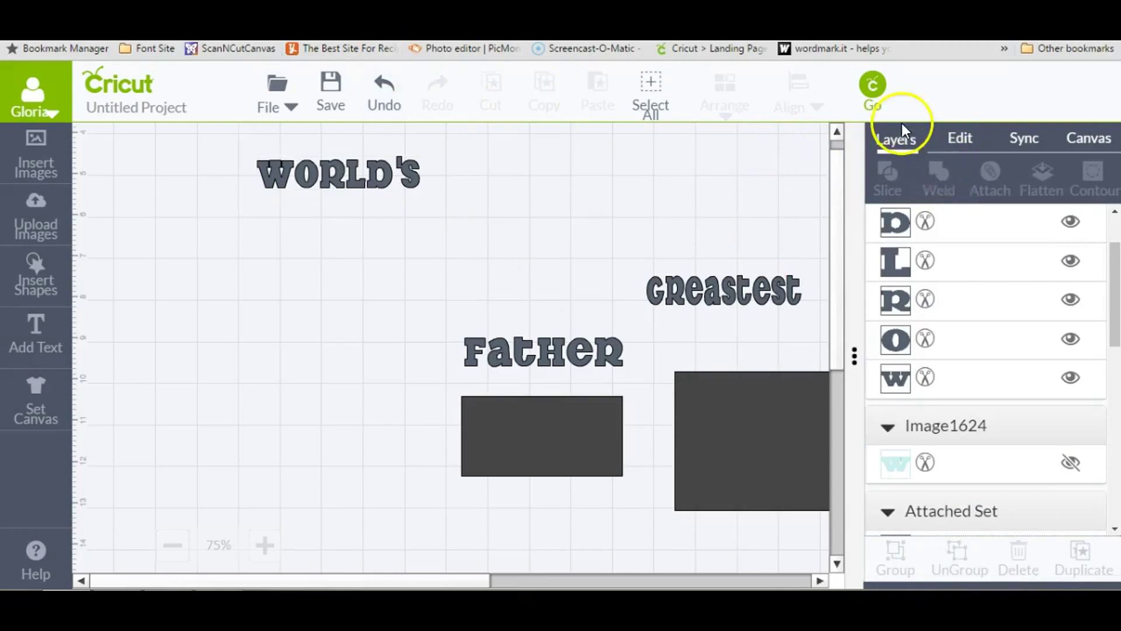
{"action": "left_click", "coordinate": [301, 171]}
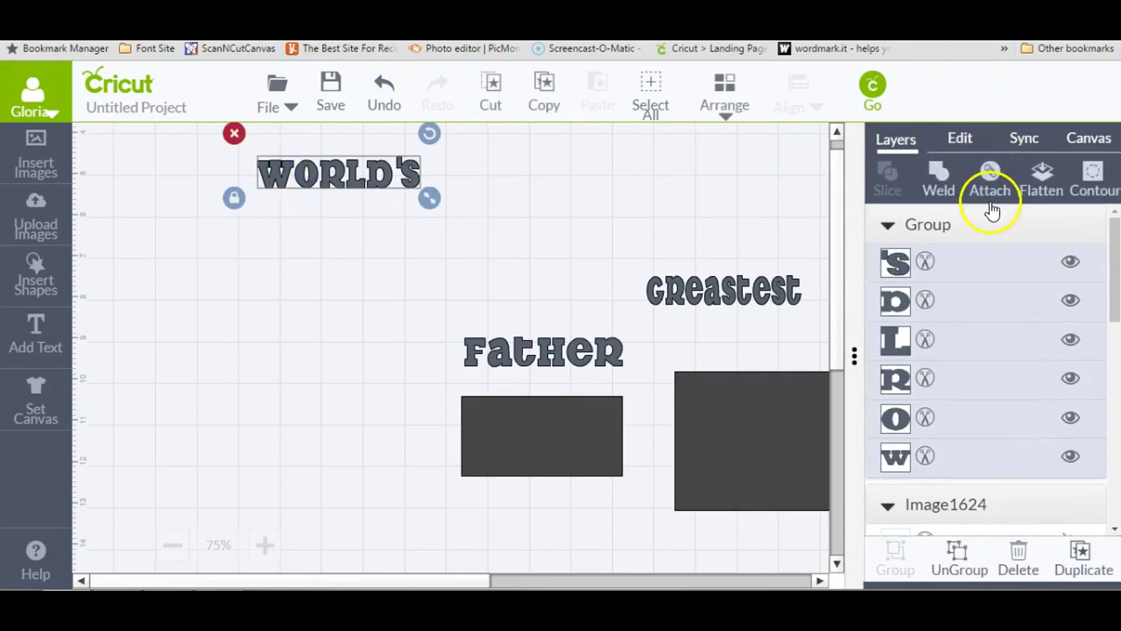
{"action": "left_click", "coordinate": [991, 179]}
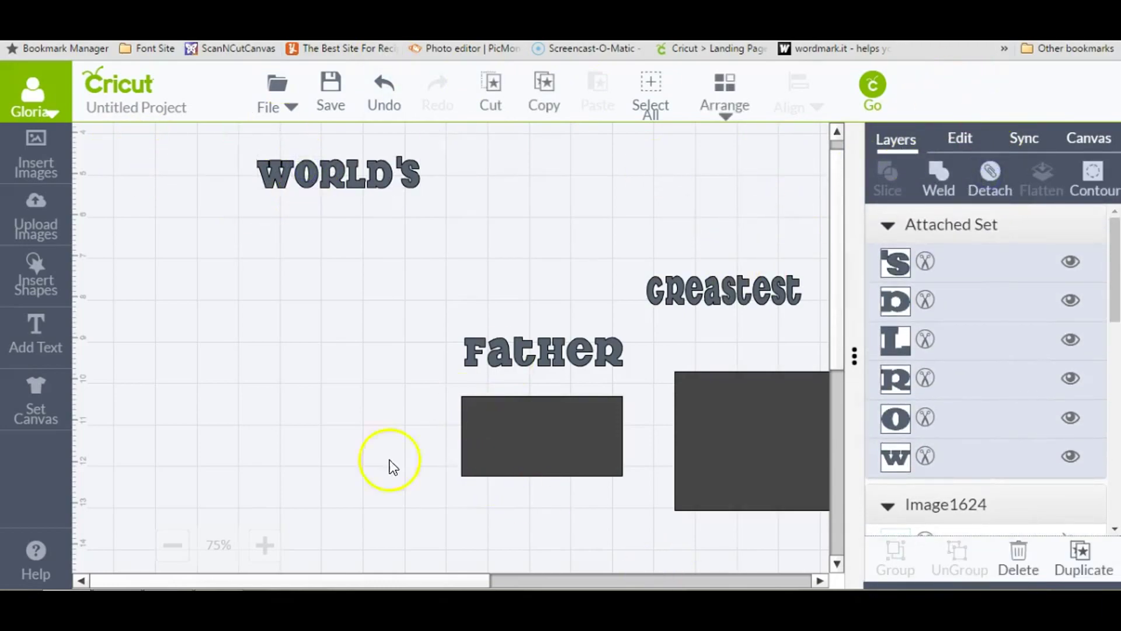
Move the attached WORLD'S lettering over to the tallest square and seat it on the square's upper edge.
{"action": "left_click_drag", "start_coordinate": [333, 181], "coordinate": [720, 208]}
{"action": "left_click_drag", "start_coordinate": [412, 576], "coordinate": [468, 577]}
{"action": "left_click_drag", "start_coordinate": [254, 214], "coordinate": [465, 174]}
{"action": "left_click", "coordinate": [618, 246]}
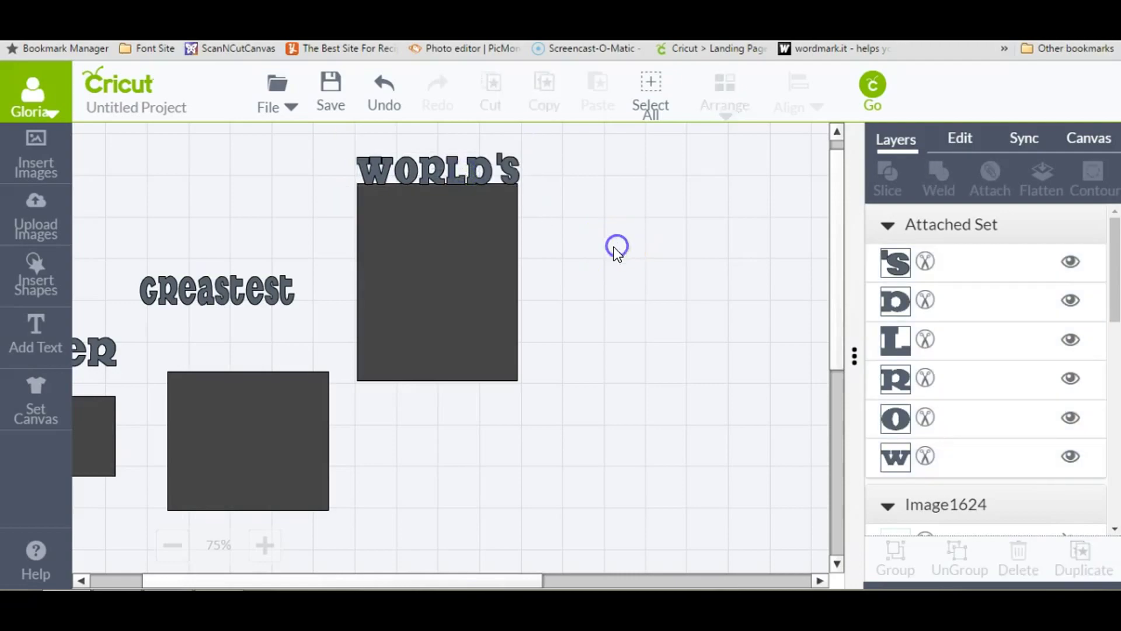
Check the combined size of WORLD'S and its square, and nudge the lettering slightly left on the square.
{"action": "left_click_drag", "start_coordinate": [335, 158], "coordinate": [568, 403]}
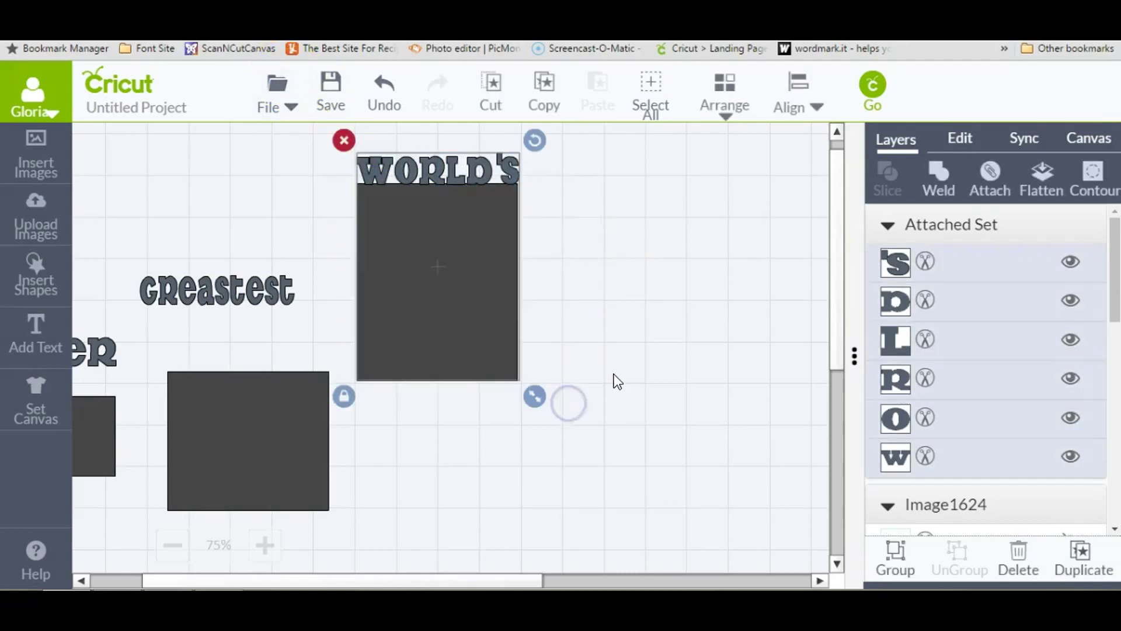
{"action": "left_click", "coordinate": [952, 141]}
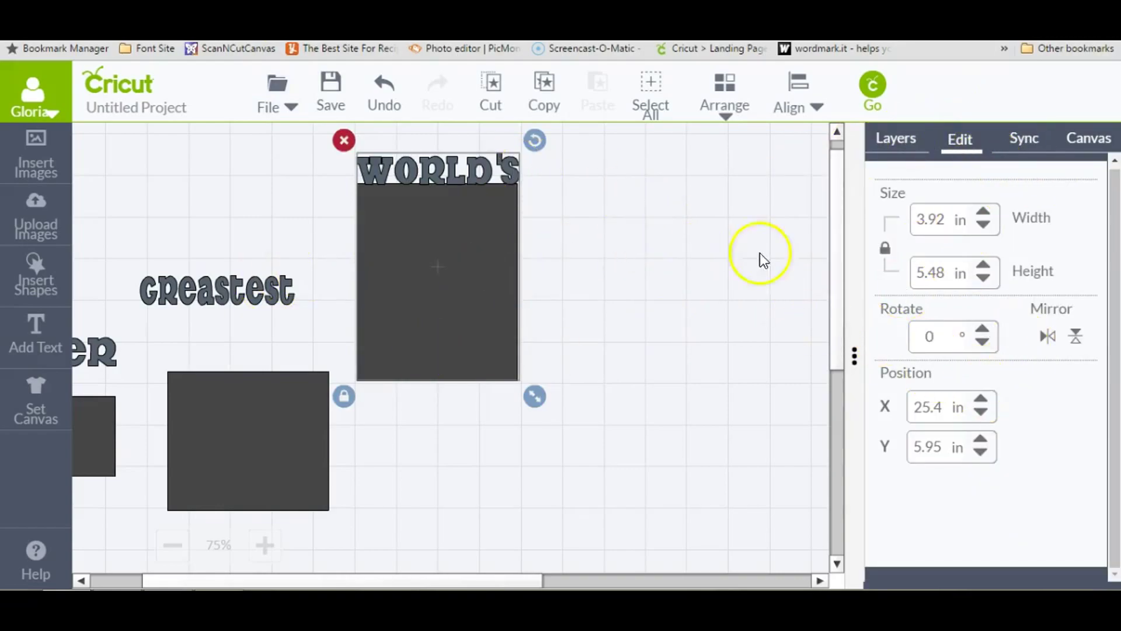
{"action": "left_click", "coordinate": [577, 246]}
{"action": "left_click_drag", "start_coordinate": [477, 177], "coordinate": [475, 176]}
{"action": "left_click", "coordinate": [580, 243]}
Select the WORLD'S lettering together with its square and set their combined height to 5.5 in, keeping the proportions locked.
{"action": "left_click_drag", "start_coordinate": [333, 168], "coordinate": [567, 425]}
{"action": "left_click_drag", "start_coordinate": [329, 143], "coordinate": [577, 401]}
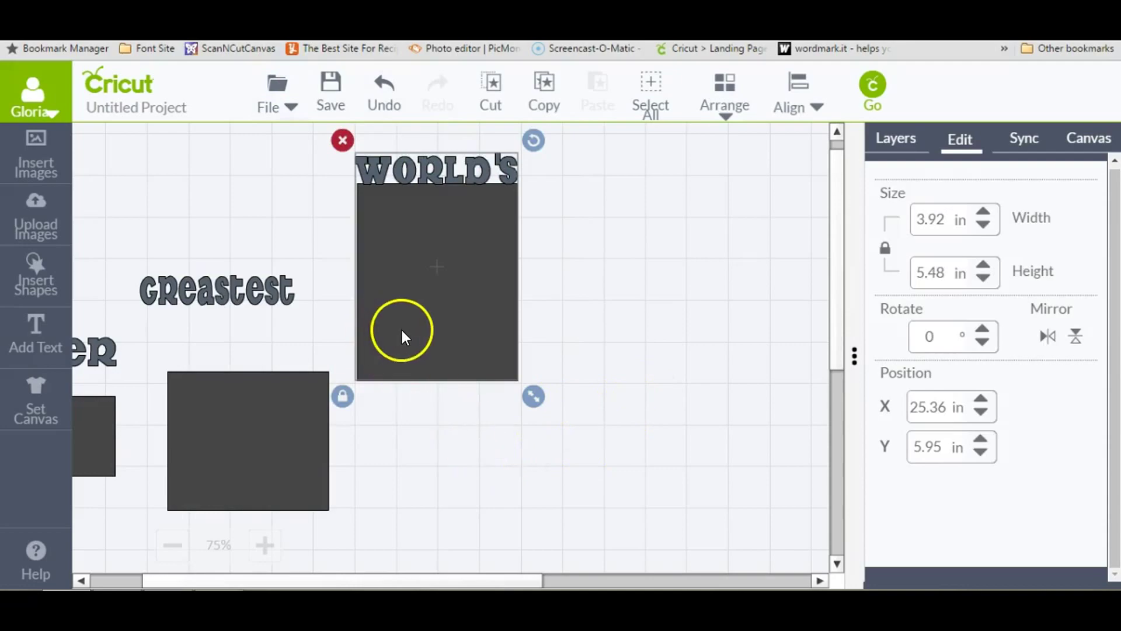
{"action": "left_click", "coordinate": [947, 269]}
{"action": "type", "text": "5.5"}
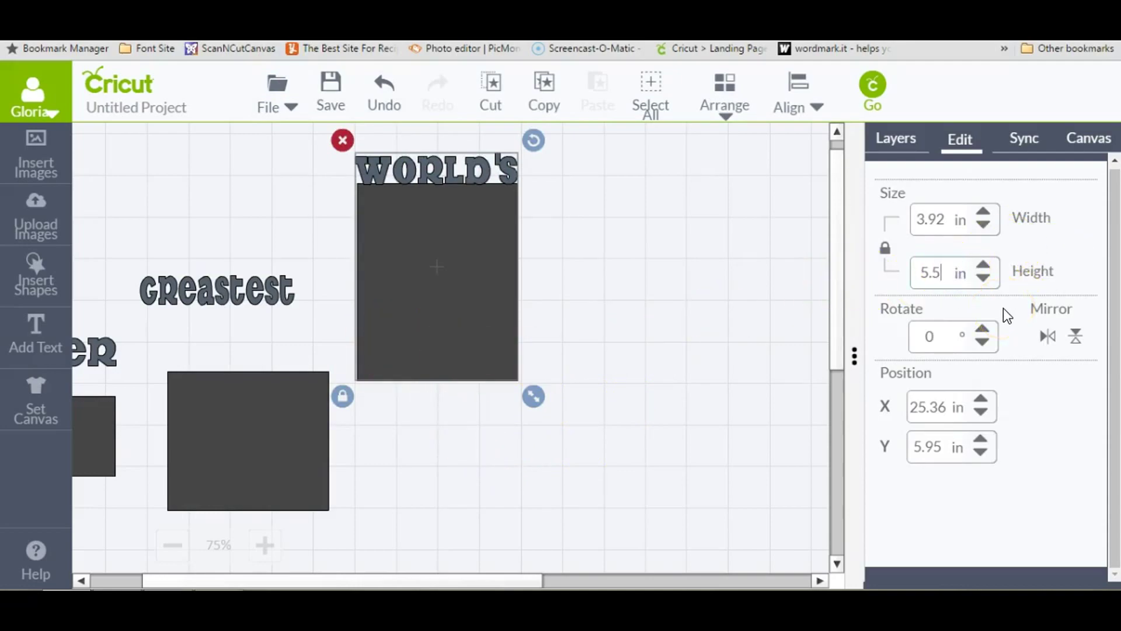
{"action": "key", "text": "Return"}
{"action": "left_click", "coordinate": [940, 254]}
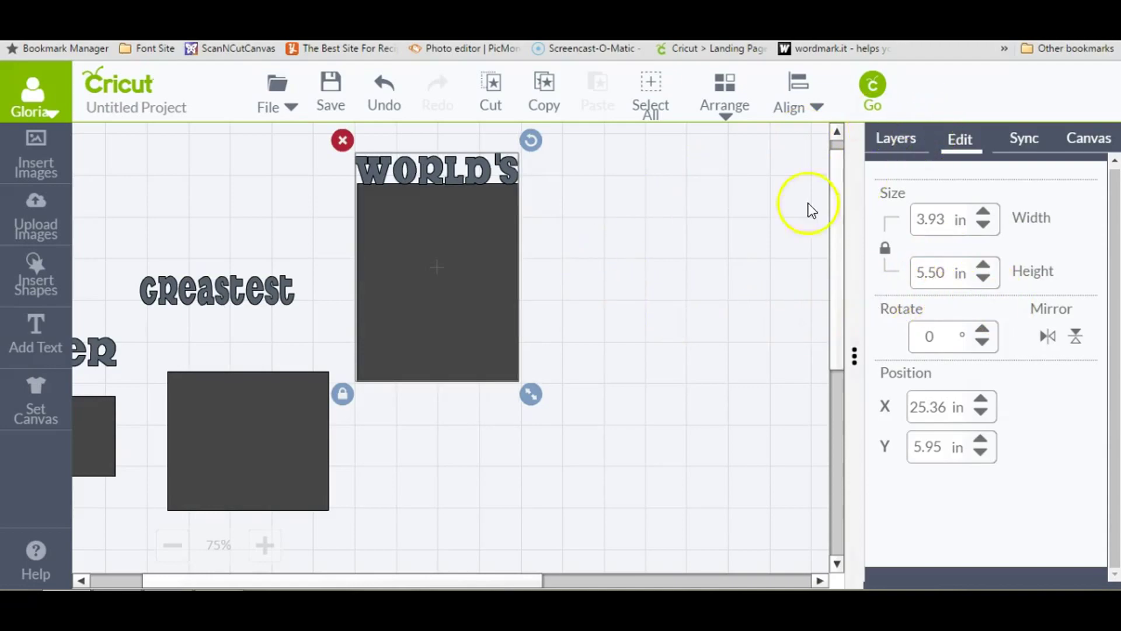
Try welding the WORLD'S lettering to its square, and undo the weld.
{"action": "left_click", "coordinate": [890, 140]}
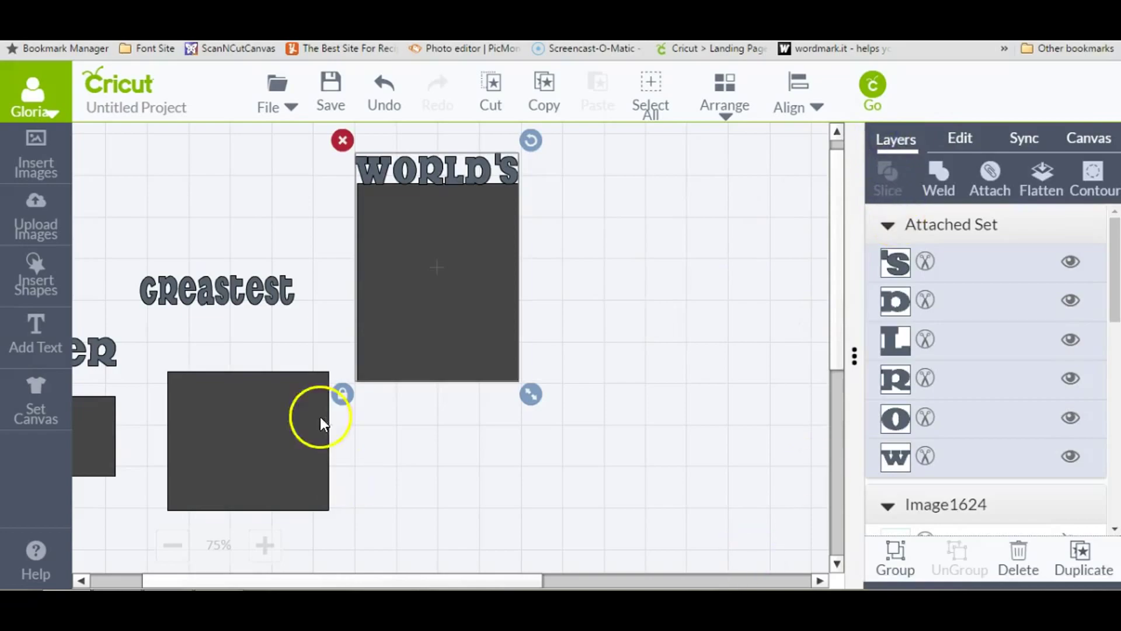
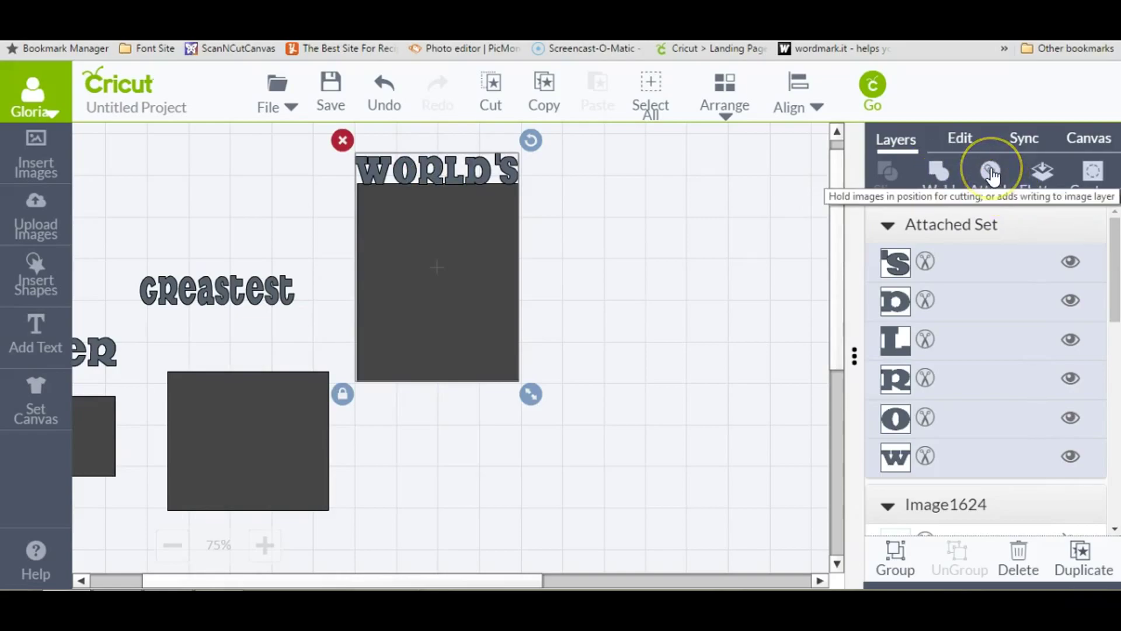
{"action": "left_click", "coordinate": [938, 175]}
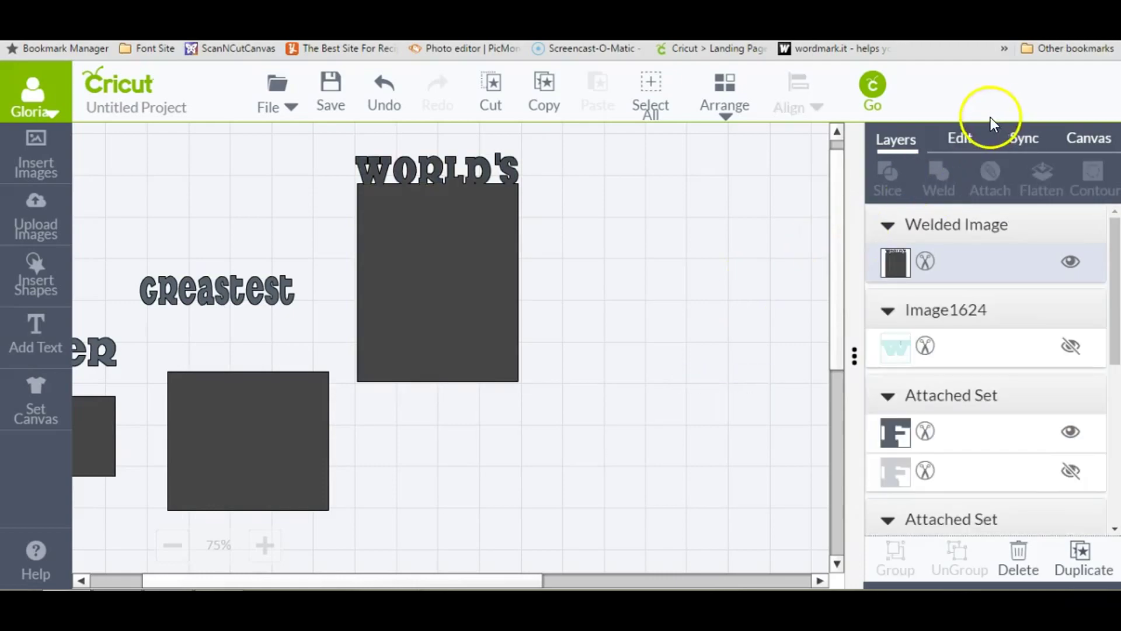
{"action": "left_click", "coordinate": [397, 114]}
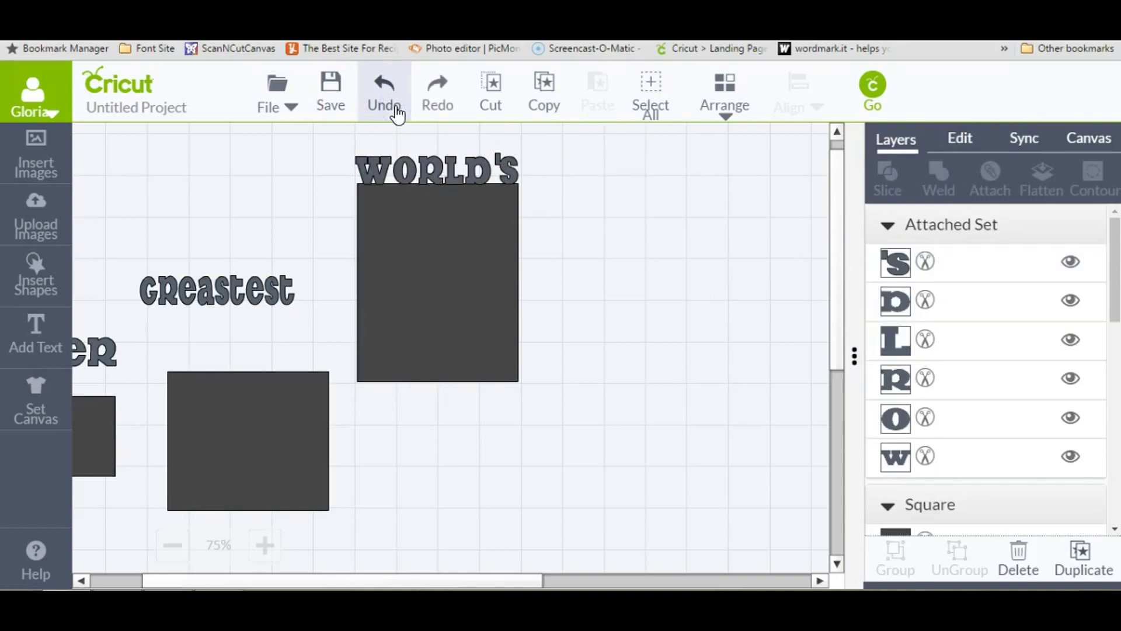
Duplicate the WORLD'S, GREASTEST and FATHER lettering together, and move the WORLD'S copy to empty canvas right of the tallest square.
{"action": "left_click", "coordinate": [378, 167]}
{"action": "left_click", "coordinate": [380, 167]}
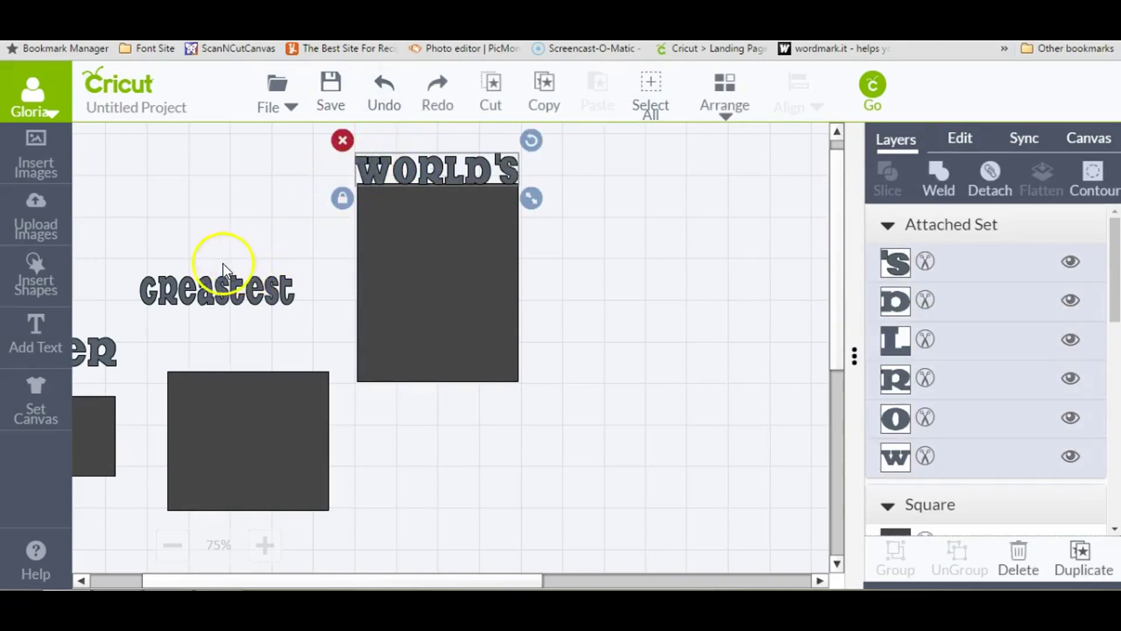
{"action": "left_click", "coordinate": [217, 291], "text": "shift"}
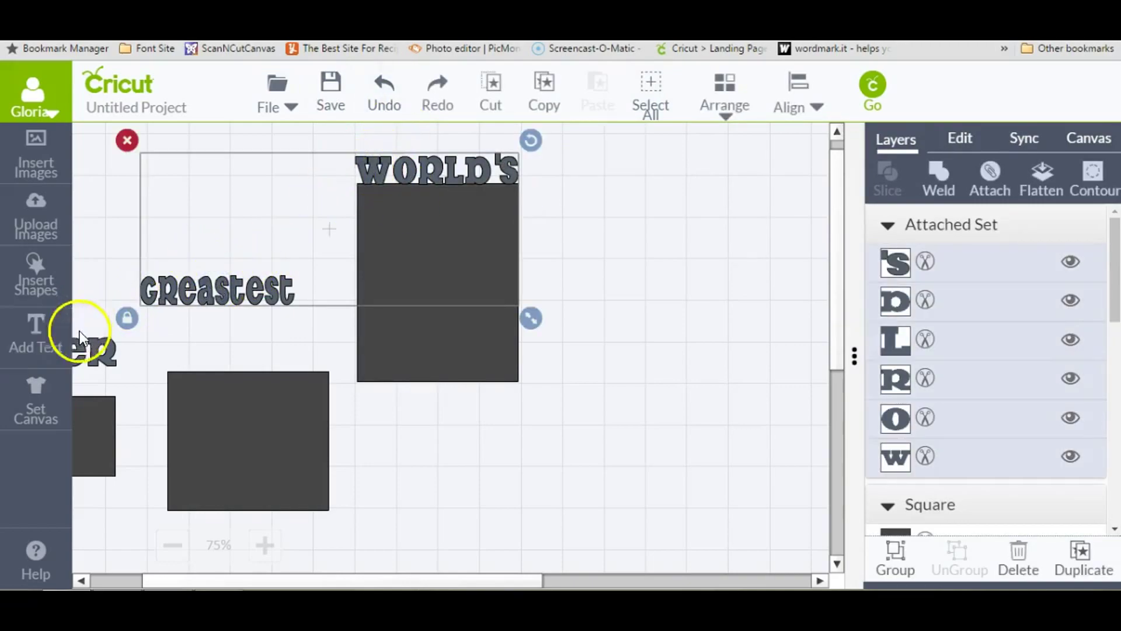
{"action": "left_click", "coordinate": [103, 354], "text": "shift"}
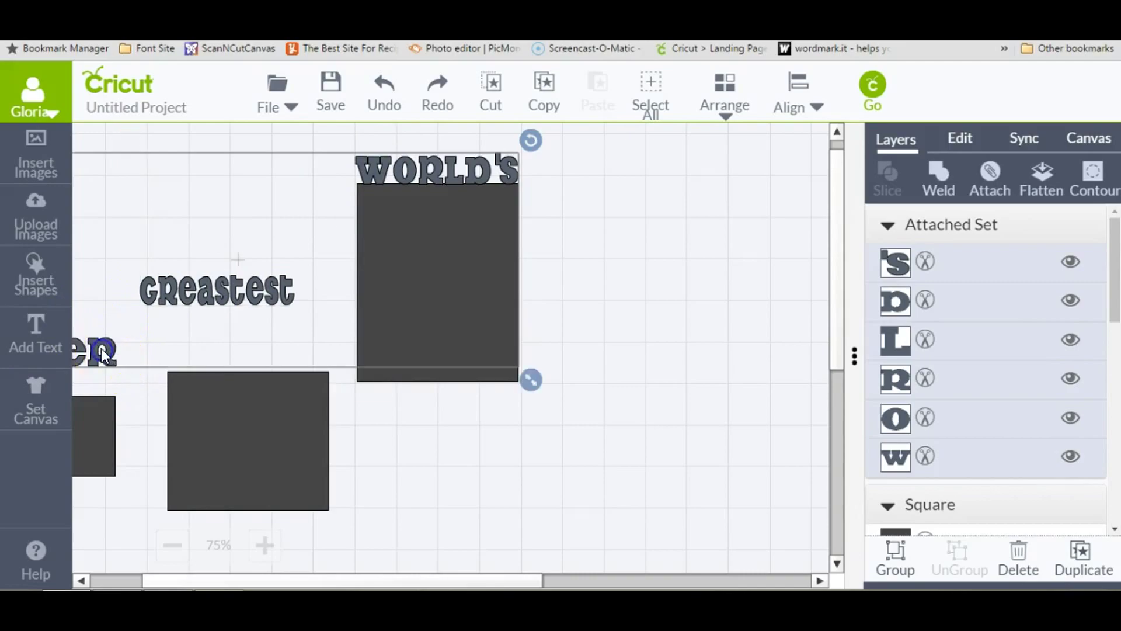
{"action": "left_click", "coordinate": [1081, 552]}
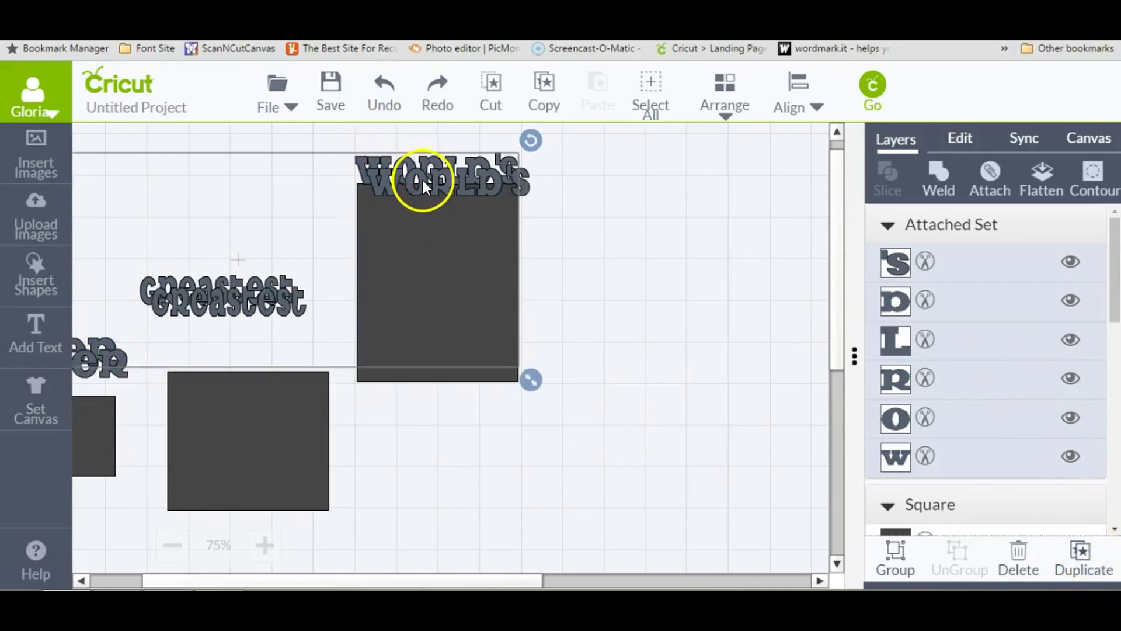
{"action": "left_click", "coordinate": [785, 397]}
{"action": "left_click_drag", "start_coordinate": [400, 181], "coordinate": [759, 371]}
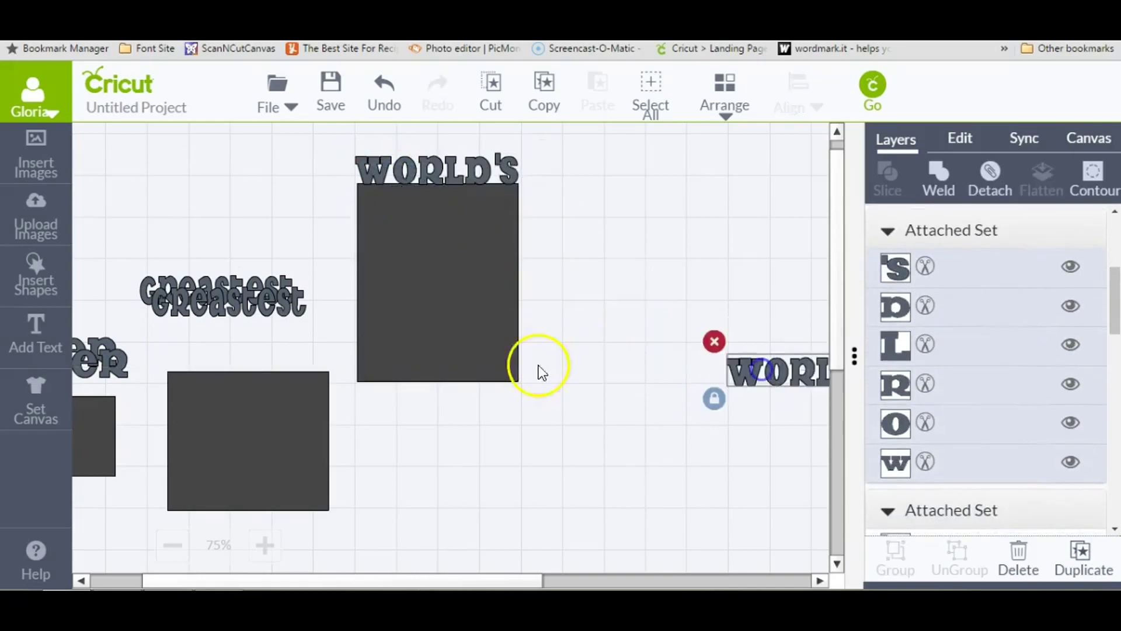
Duplicate all three squares together and move the copies away to empty canvas below and to the right.
{"action": "left_click", "coordinate": [485, 356]}
{"action": "left_click", "coordinate": [298, 443], "text": "shift"}
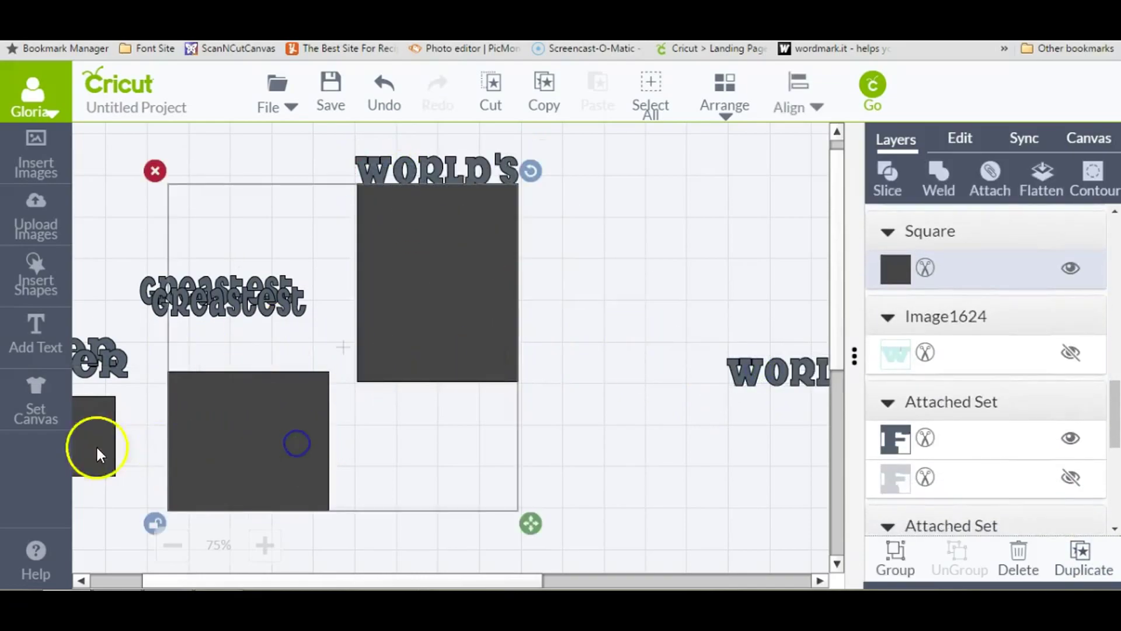
{"action": "left_click", "coordinate": [101, 443], "text": "shift"}
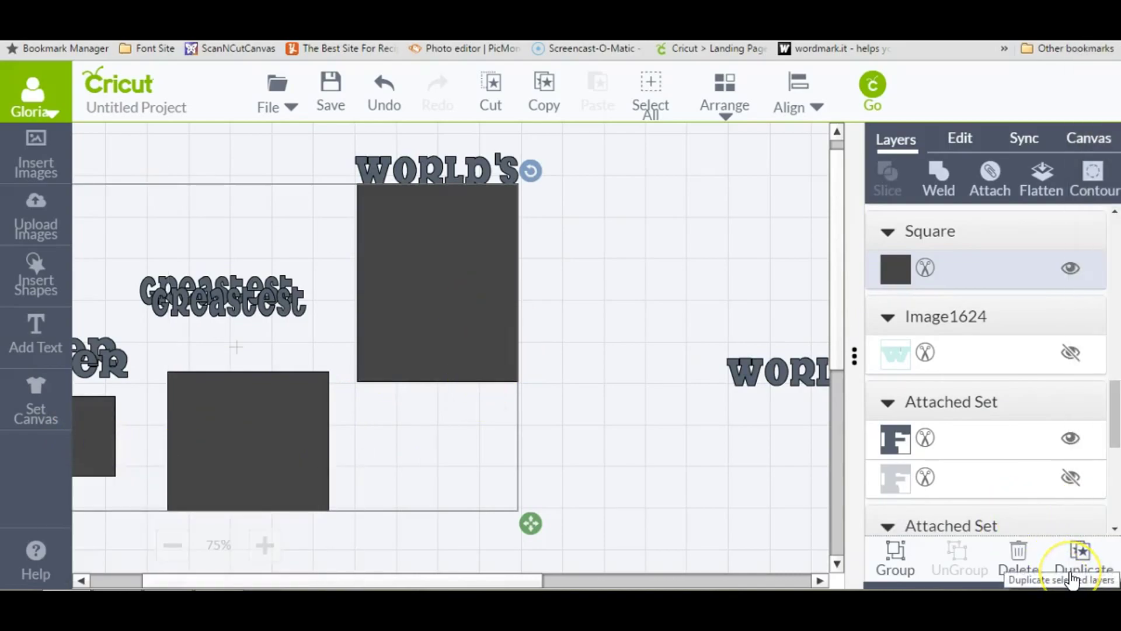
{"action": "left_click", "coordinate": [1078, 554]}
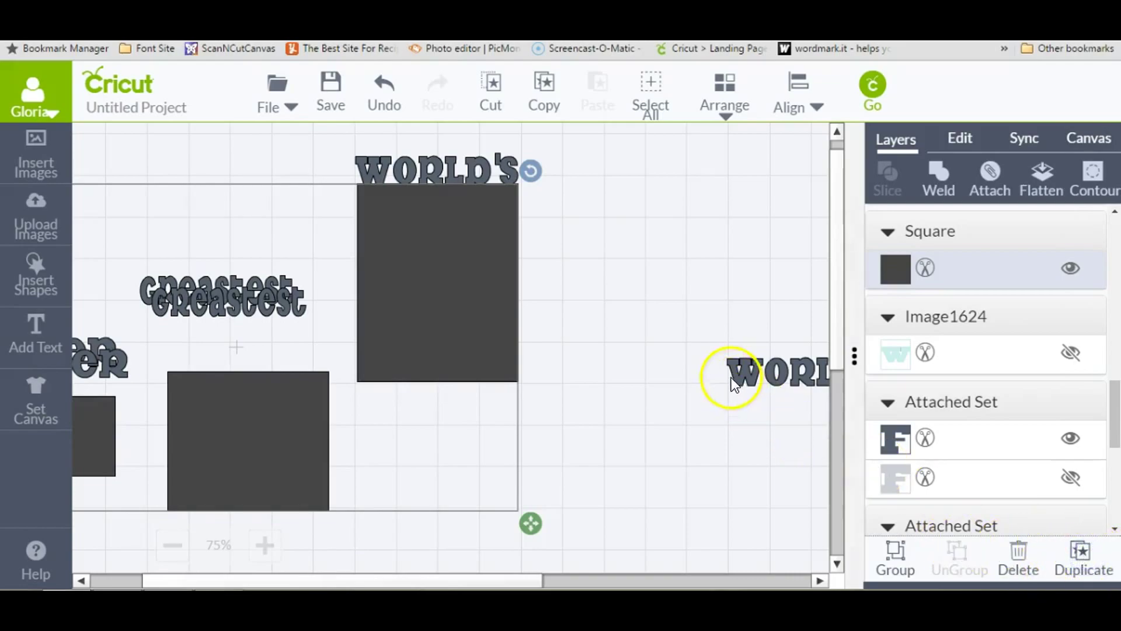
{"action": "left_click_drag", "start_coordinate": [470, 282], "coordinate": [739, 616]}
Butt the middle and shortest squares together as descending steps left of the tallest one, seating GREASTEST and FATHER on their upper edges.
{"action": "left_click_drag", "start_coordinate": [339, 138], "coordinate": [609, 436]}
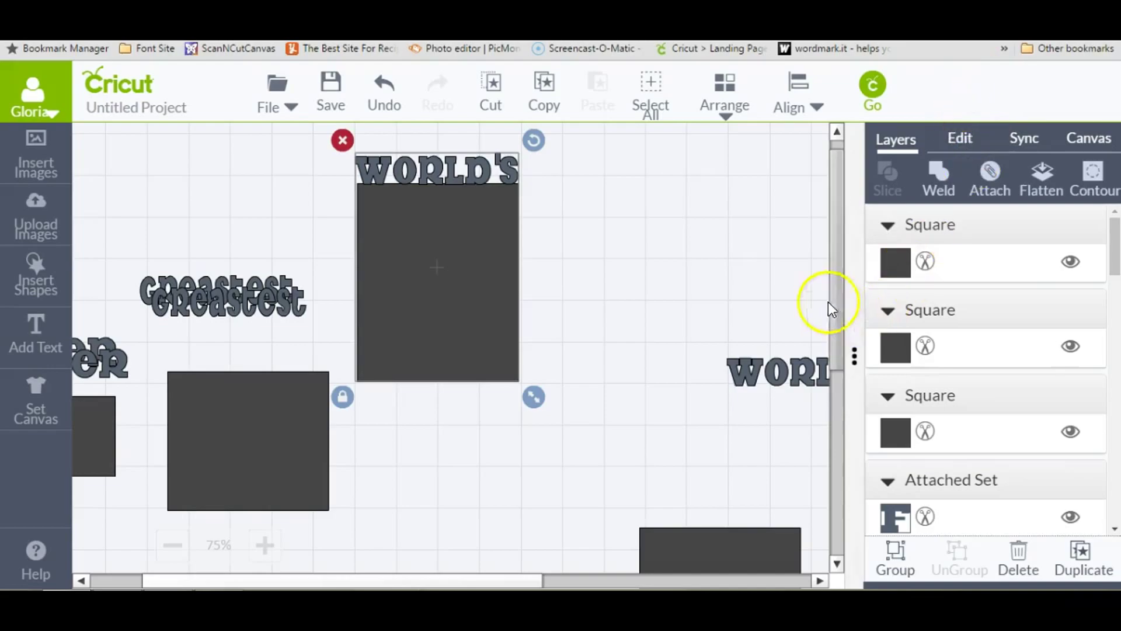
{"action": "left_click_drag", "start_coordinate": [484, 577], "coordinate": [460, 577]}
{"action": "left_click_drag", "start_coordinate": [546, 429], "coordinate": [576, 300]}
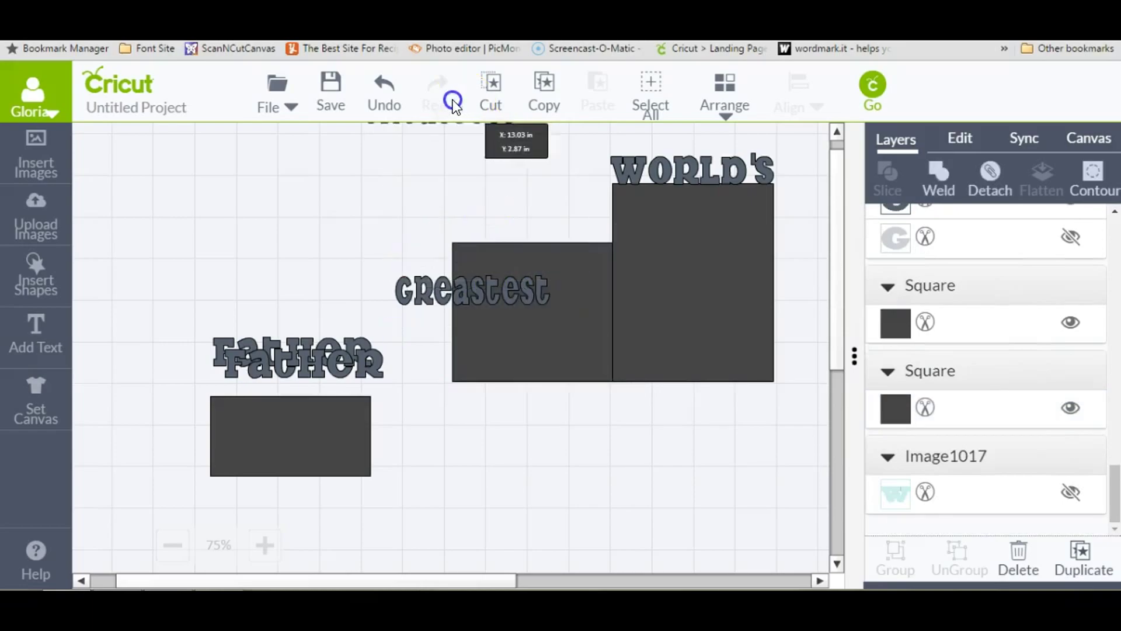
{"action": "left_click", "coordinate": [541, 282]}
{"action": "left_click_drag", "start_coordinate": [544, 261], "coordinate": [595, 225]}
{"action": "left_click_drag", "start_coordinate": [328, 462], "coordinate": [408, 363]}
{"action": "left_click_drag", "start_coordinate": [283, 362], "coordinate": [376, 288]}
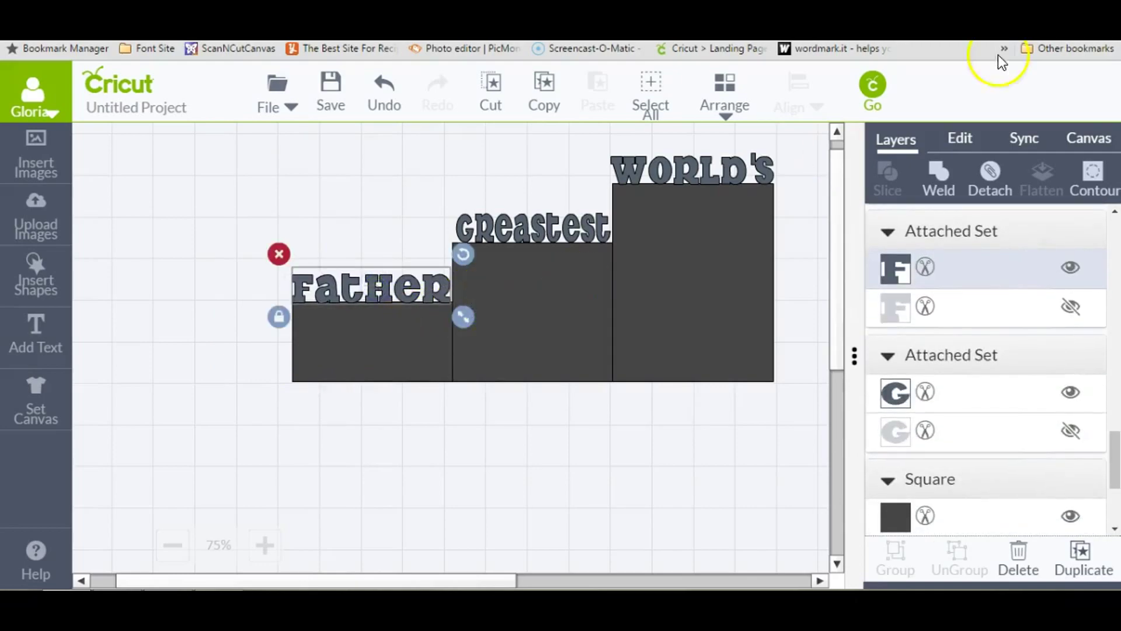
Unlock FATHER's proportions, resize it to 3.72 in wide by 0.75 in high, and reseat it on its square's upper edge.
{"action": "left_click", "coordinate": [961, 138]}
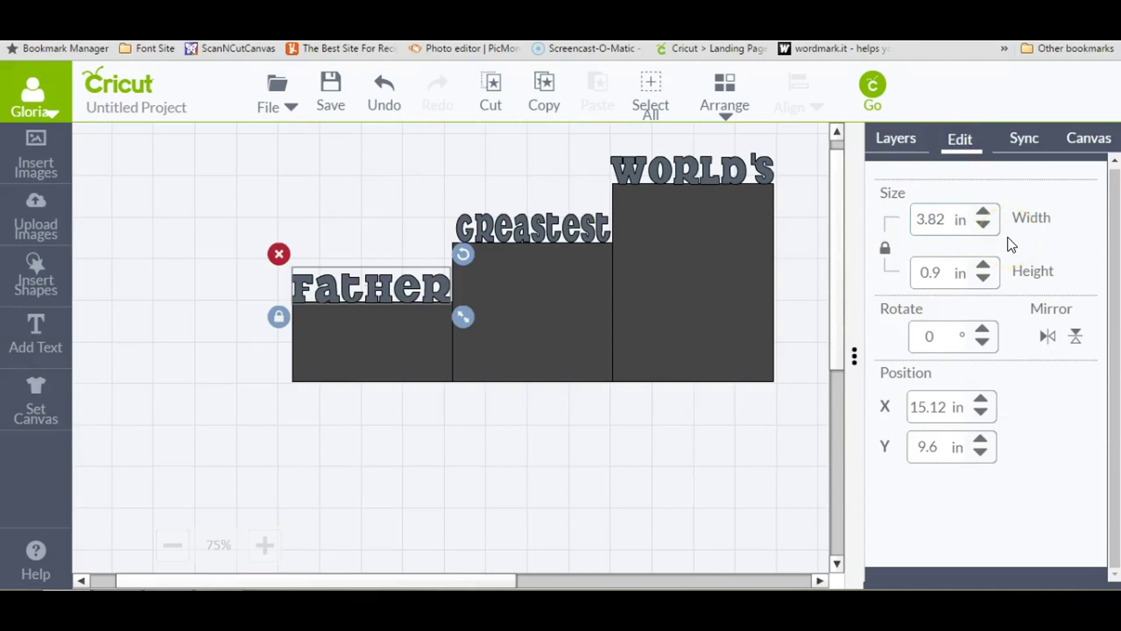
{"action": "left_click", "coordinate": [983, 227]}
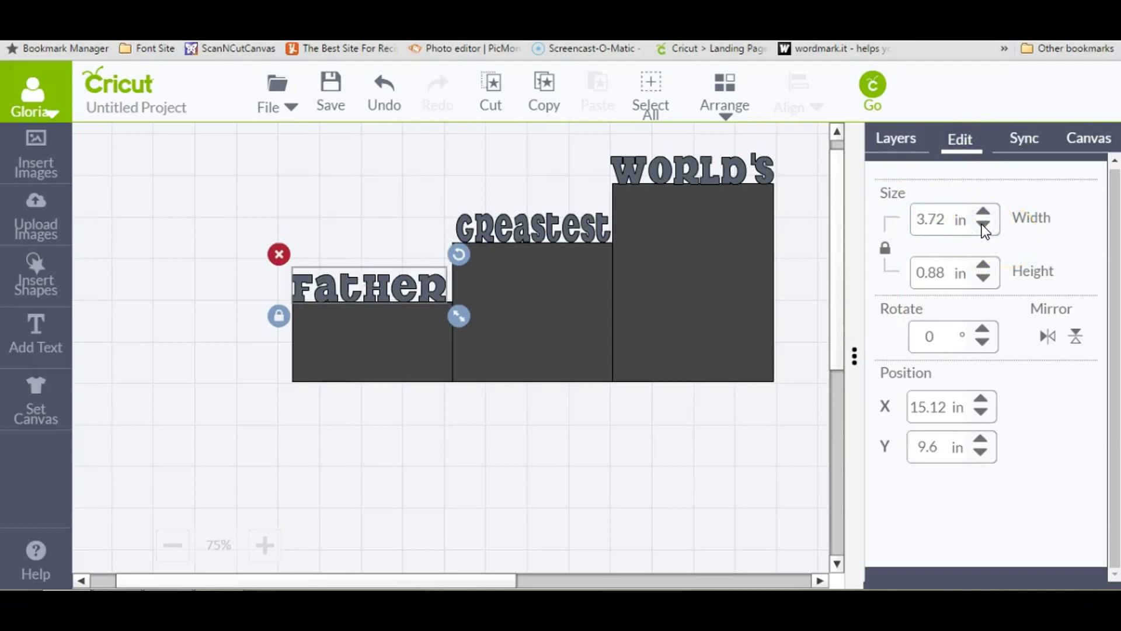
{"action": "left_click", "coordinate": [984, 210]}
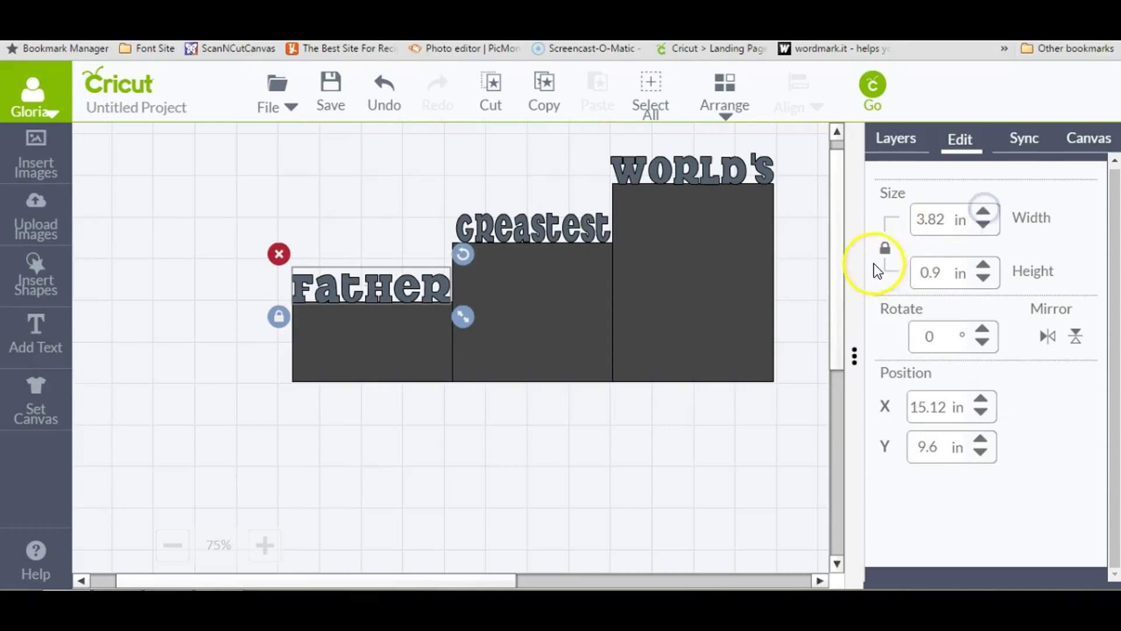
{"action": "left_click", "coordinate": [948, 271]}
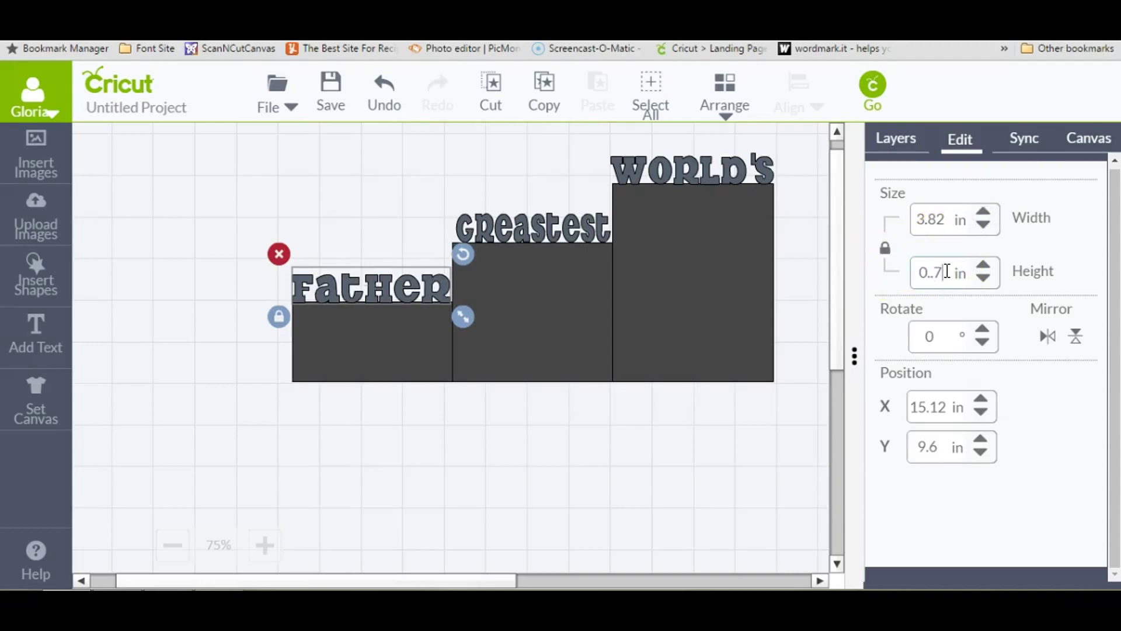
{"action": "left_click", "coordinate": [884, 249]}
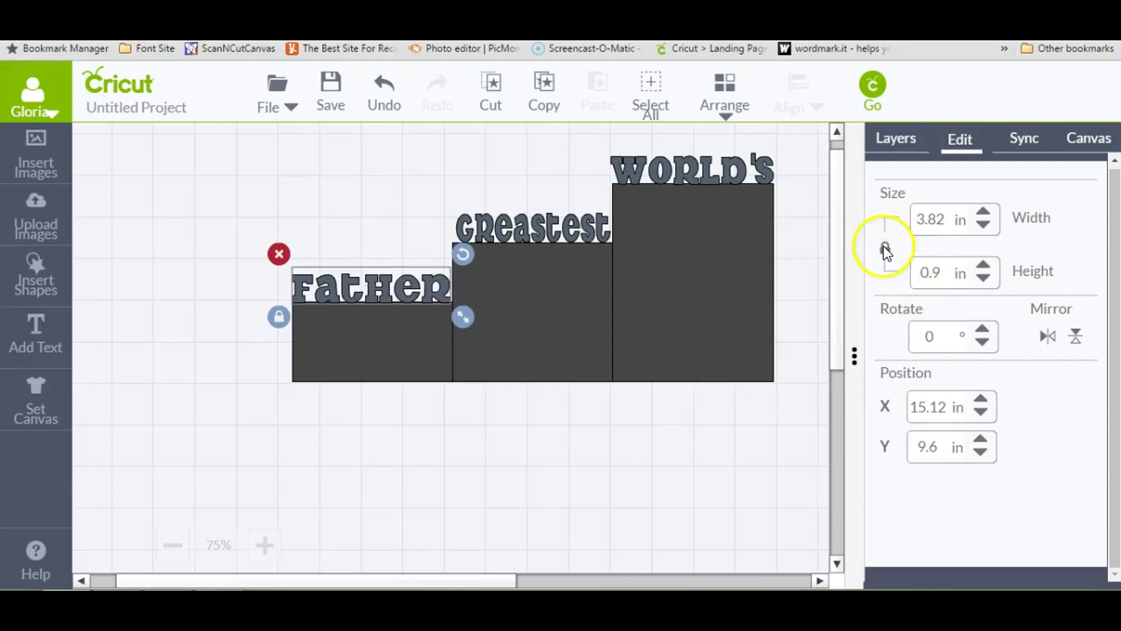
{"action": "left_click", "coordinate": [945, 273]}
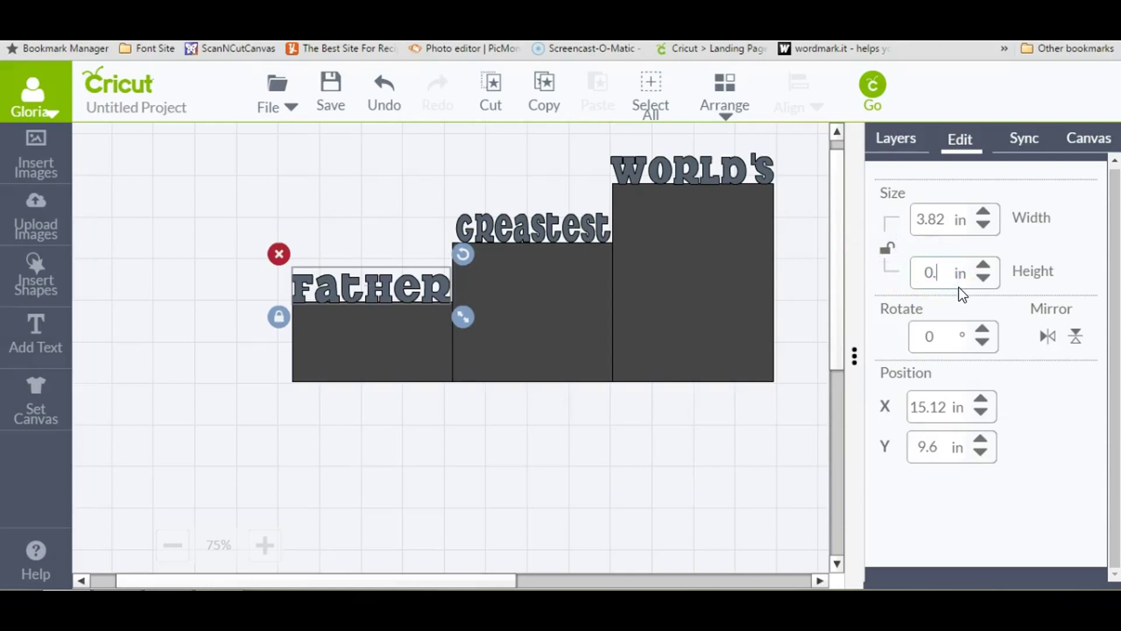
{"action": "type", "text": "0.75"}
{"action": "key", "text": "Return"}
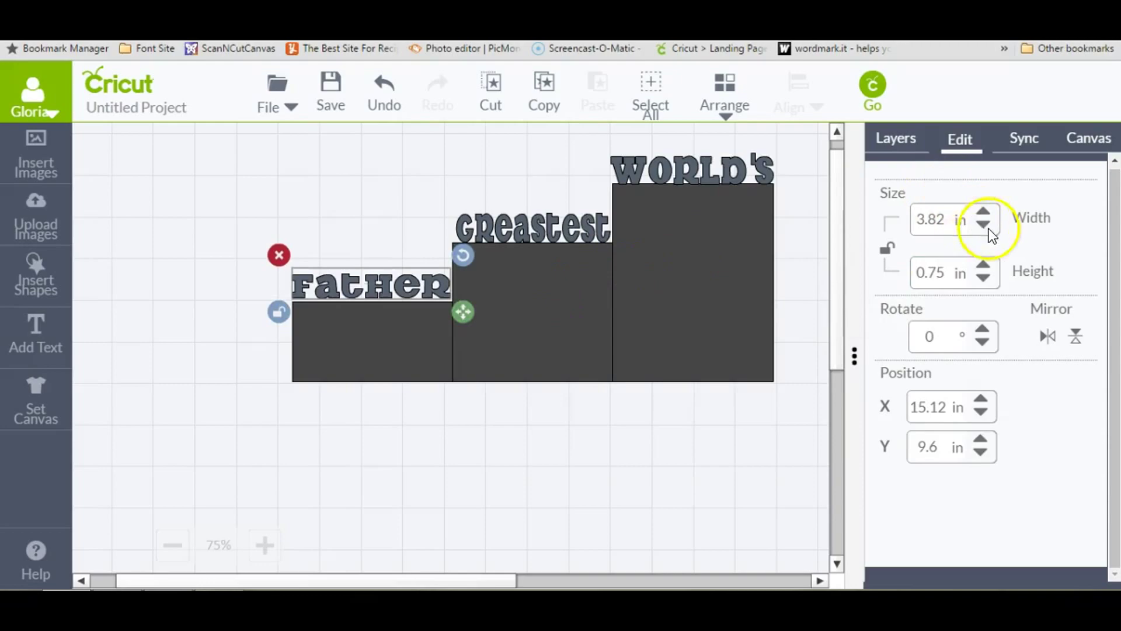
{"action": "left_click", "coordinate": [986, 222]}
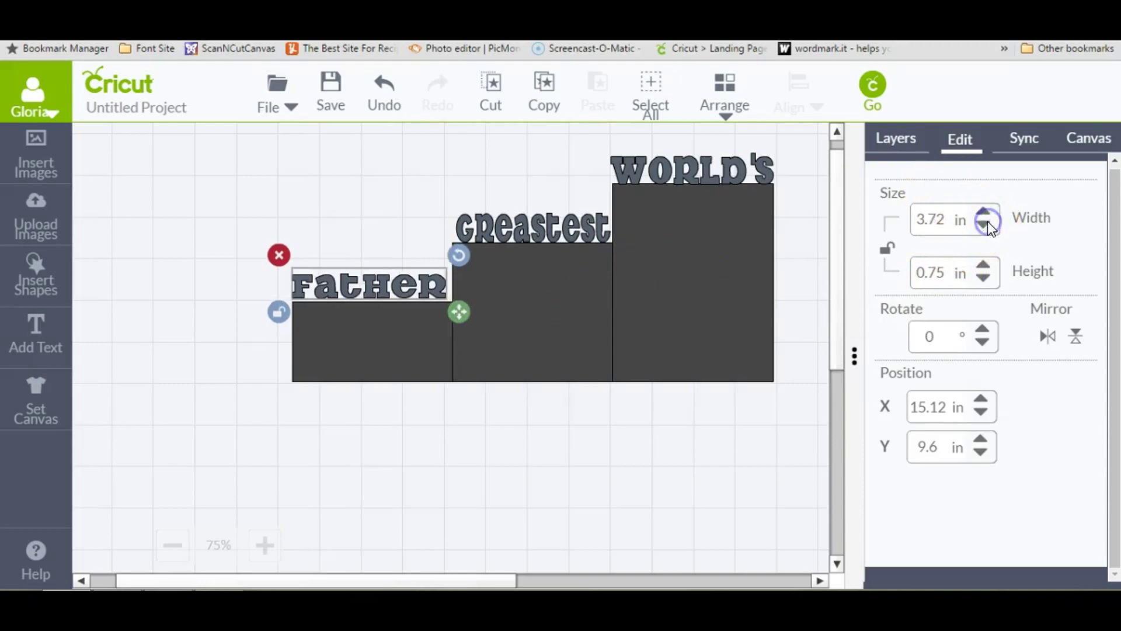
{"action": "left_click_drag", "start_coordinate": [423, 288], "coordinate": [429, 293]}
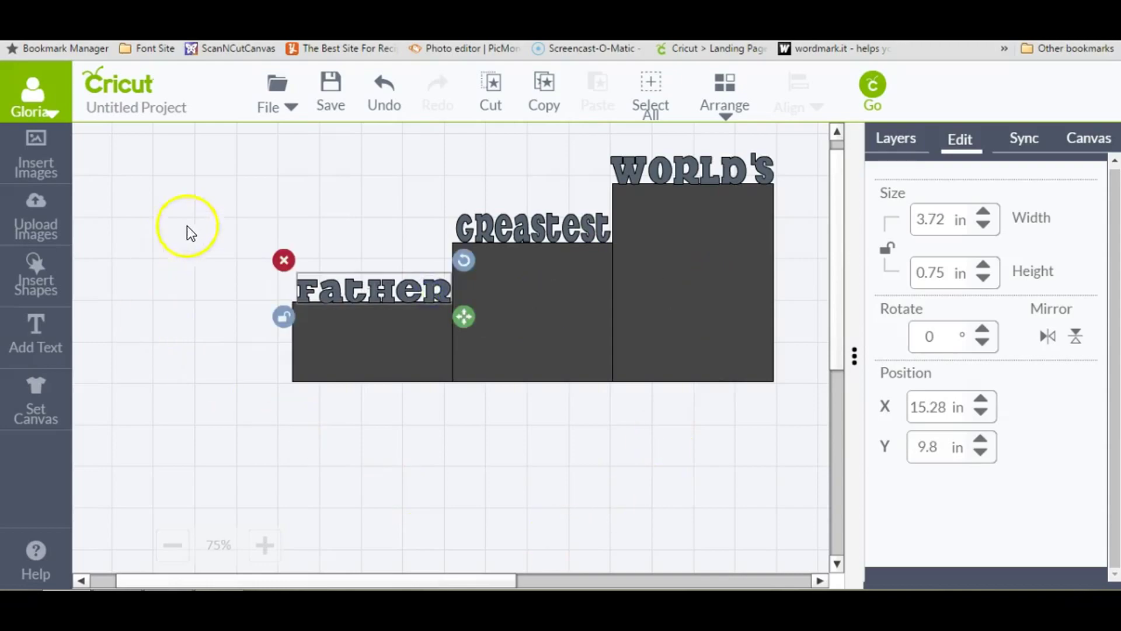
Select the whole three-tier design, set its overall width to 11.5 in, and re-enter its height.
{"action": "left_click_drag", "start_coordinate": [211, 153], "coordinate": [791, 450]}
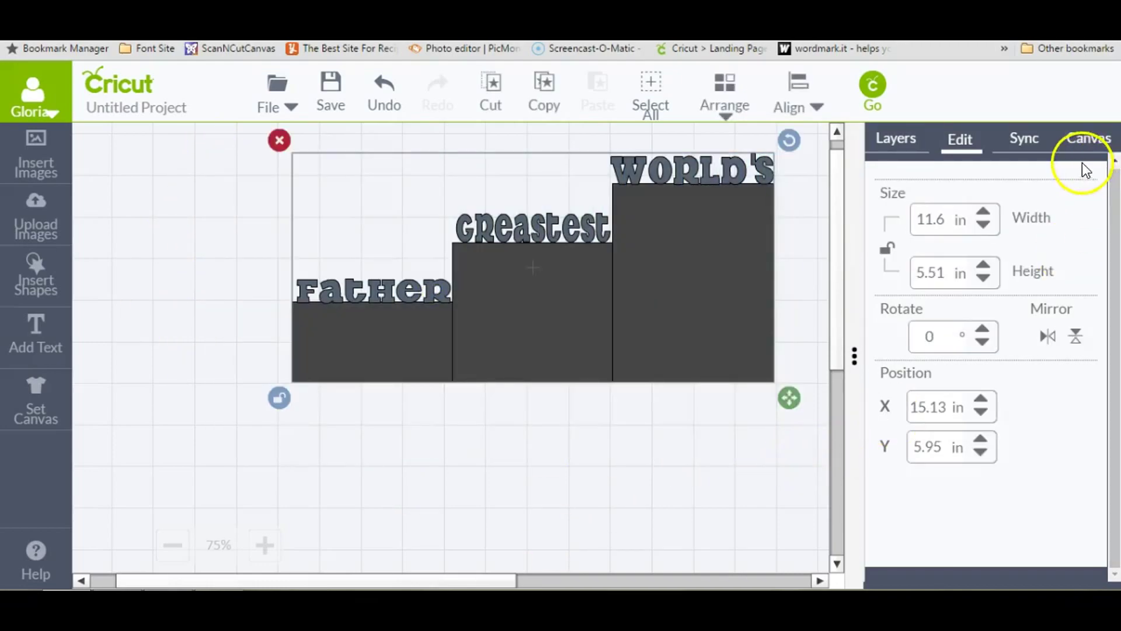
{"action": "left_click", "coordinate": [950, 217]}
{"action": "key", "text": "Return"}
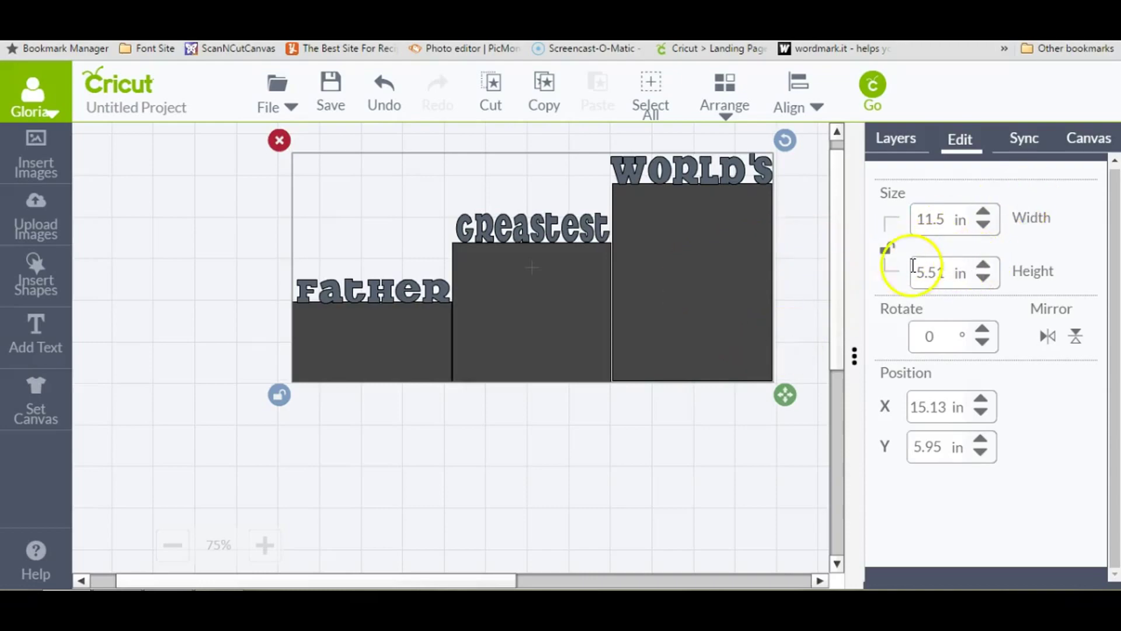
{"action": "left_click", "coordinate": [943, 279]}
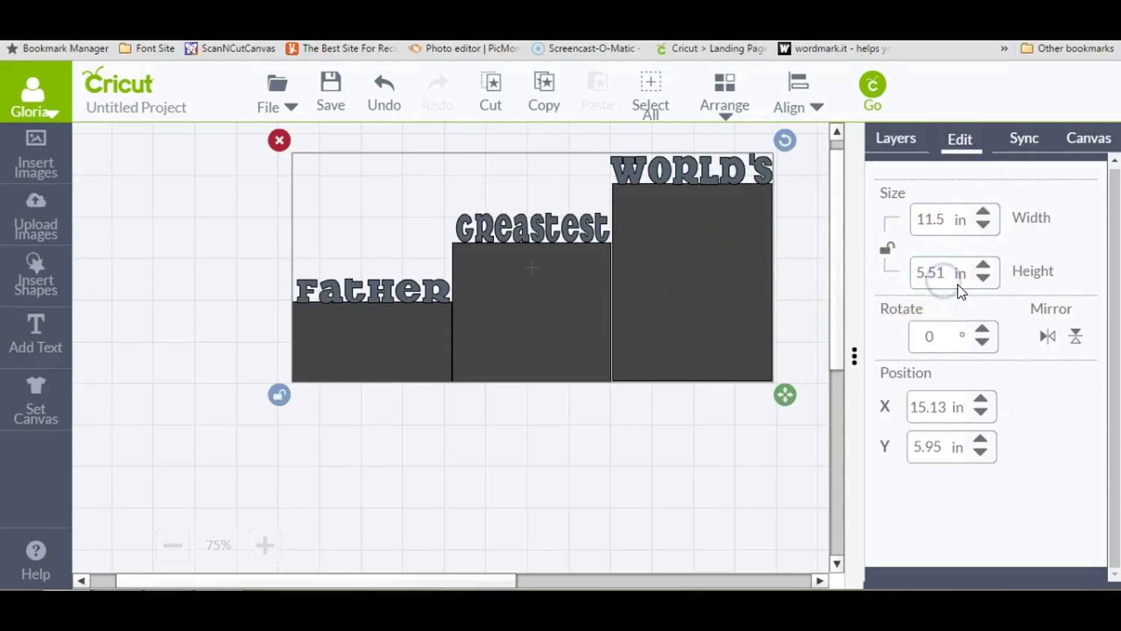
{"action": "key", "text": "Return"}
Close the gaps between the squares by shifting the middle one against the tallest and the shortest against the middle one.
{"action": "left_click", "coordinate": [657, 512]}
{"action": "left_click", "coordinate": [435, 440]}
{"action": "left_click_drag", "start_coordinate": [473, 351], "coordinate": [492, 346]}
{"action": "left_click_drag", "start_coordinate": [400, 367], "coordinate": [406, 365]}
{"action": "left_click", "coordinate": [450, 411]}
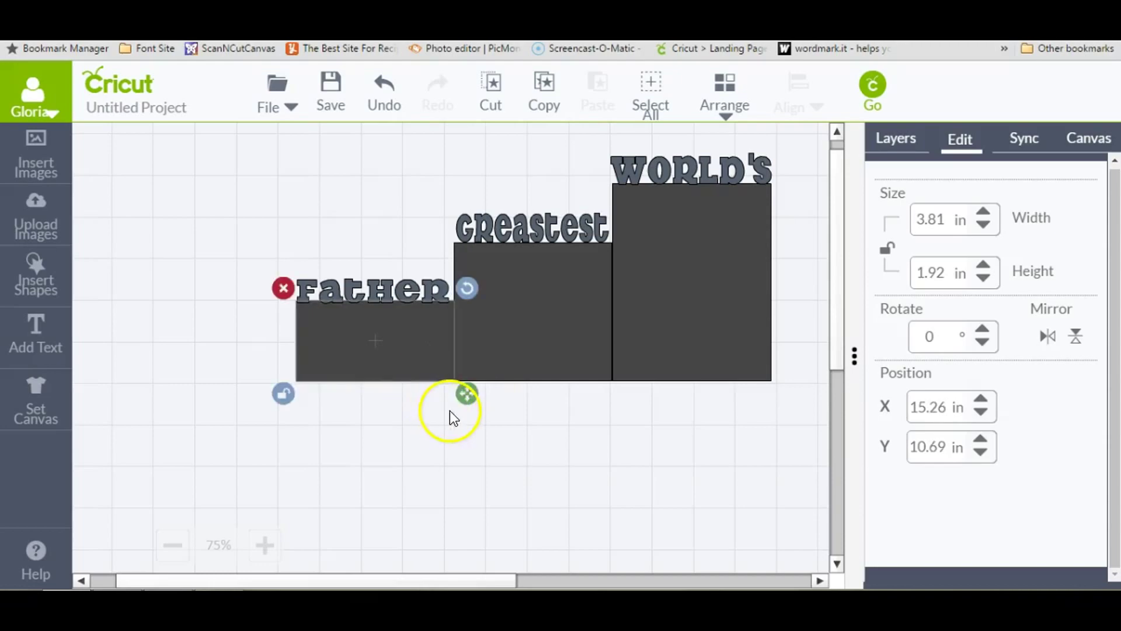
{"action": "left_click", "coordinate": [403, 336]}
{"action": "left_click_drag", "start_coordinate": [403, 335], "coordinate": [400, 335]}
{"action": "left_click", "coordinate": [422, 422]}
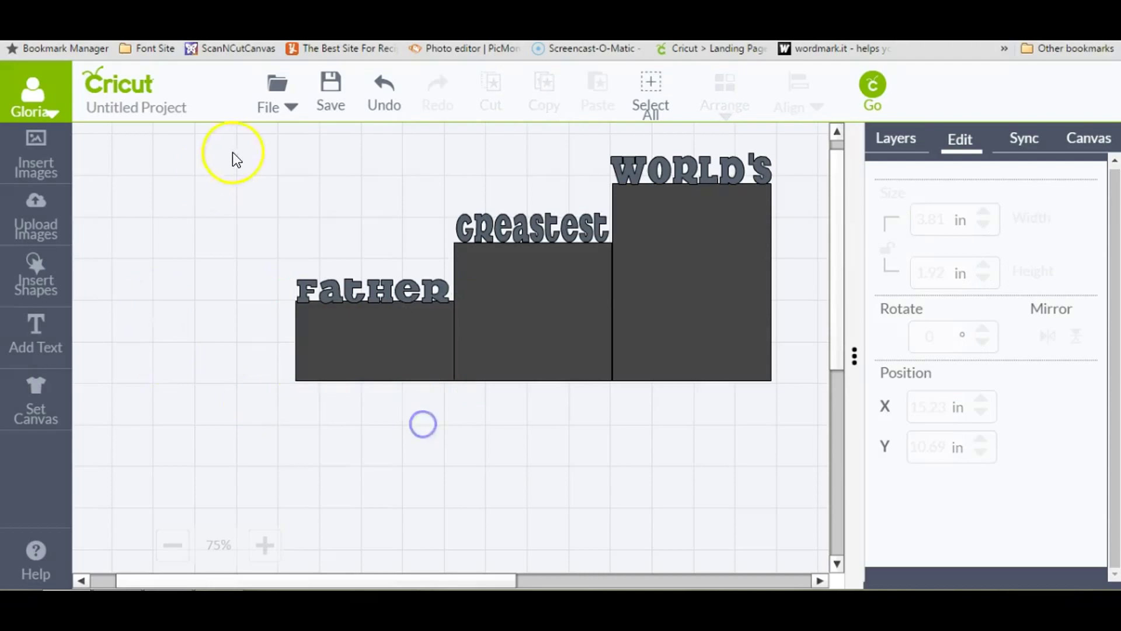
Select the whole three-tier design and set its overall width to 11.50 in.
{"action": "left_click_drag", "start_coordinate": [243, 175], "coordinate": [793, 504]}
{"action": "left_click", "coordinate": [103, 197]}
{"action": "left_click_drag", "start_coordinate": [163, 150], "coordinate": [803, 450]}
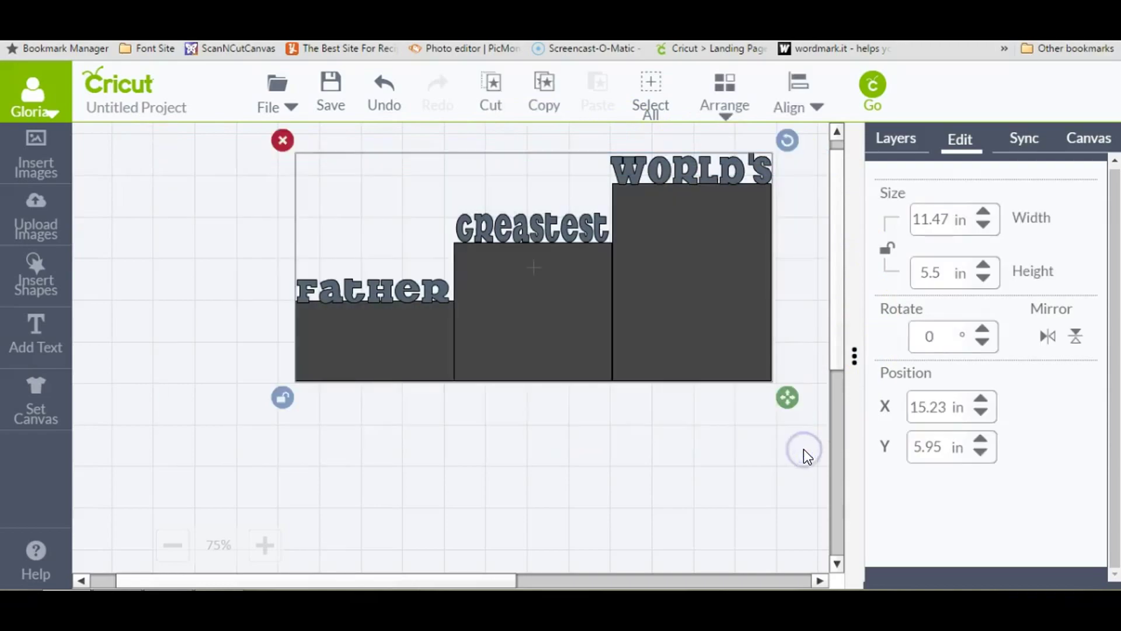
{"action": "left_click", "coordinate": [947, 224]}
{"action": "key", "text": "BackSpace"}
{"action": "key", "text": "BackSpace"}
{"action": "type", "text": "50"}
{"action": "key", "text": "Return"}
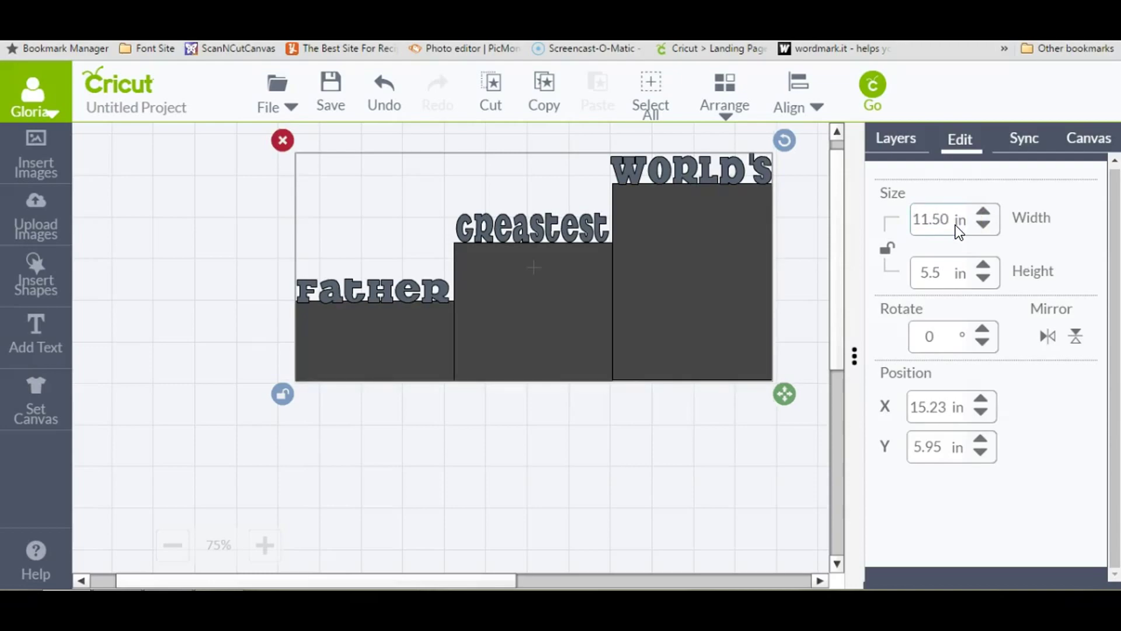
{"action": "left_click", "coordinate": [721, 519]}
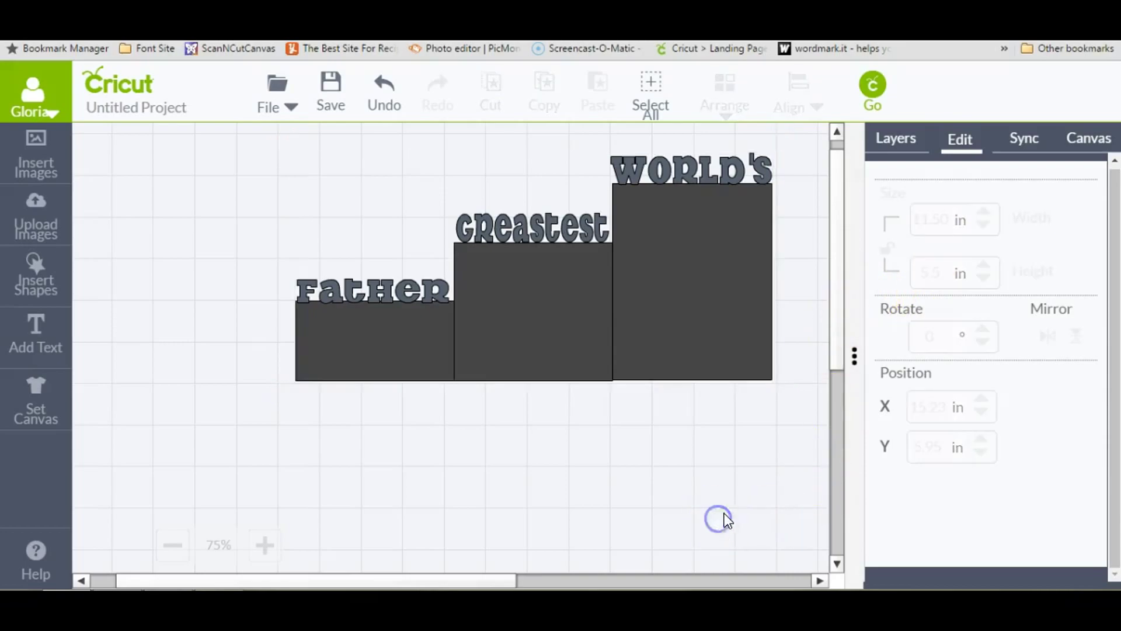
Duplicate the entire three-tier design and move the duplicate squares and words down, clear of the original.
{"action": "left_click_drag", "start_coordinate": [259, 131], "coordinate": [810, 446]}
{"action": "left_click", "coordinate": [914, 151]}
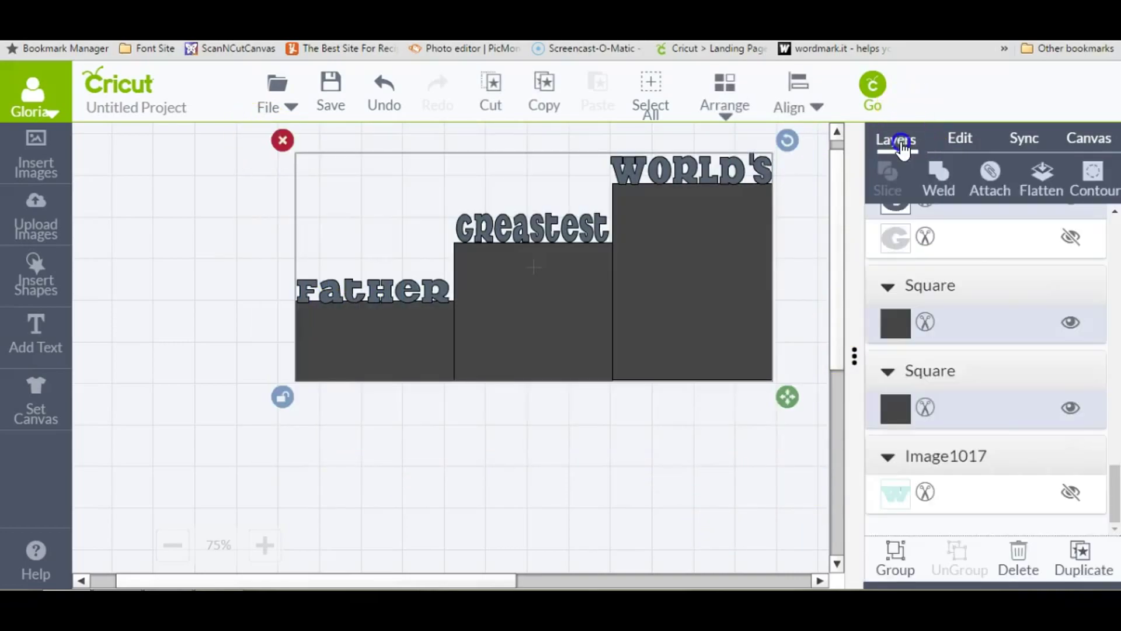
{"action": "left_click", "coordinate": [1096, 567]}
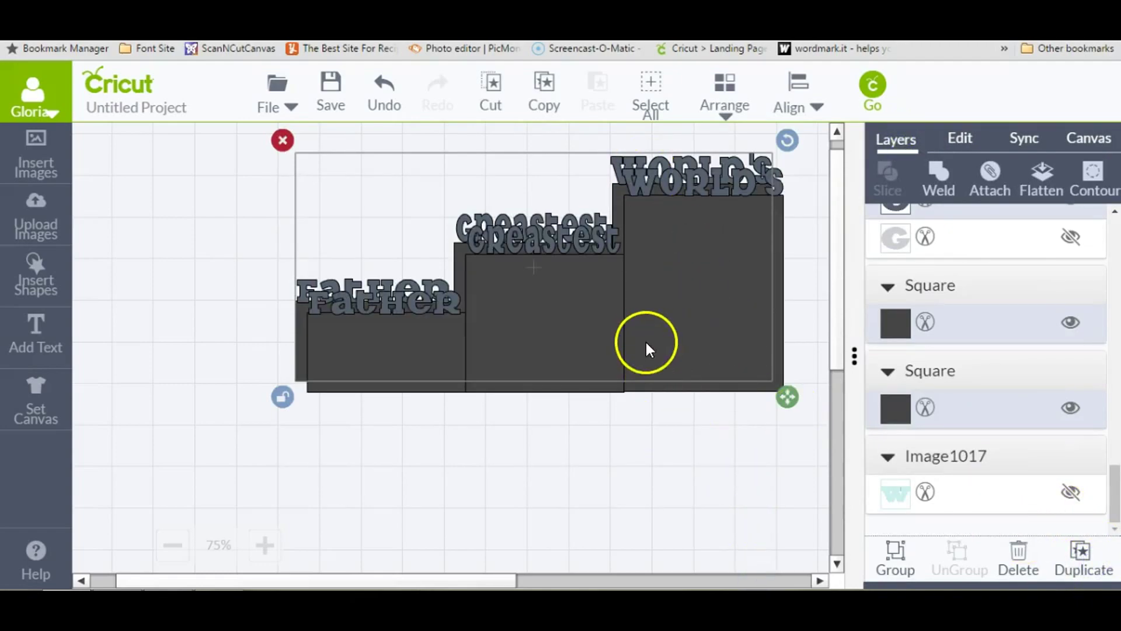
{"action": "left_click_drag", "start_coordinate": [687, 392], "coordinate": [745, 584]}
{"action": "left_click_drag", "start_coordinate": [603, 257], "coordinate": [649, 570]}
{"action": "left_click_drag", "start_coordinate": [397, 394], "coordinate": [411, 584]}
{"action": "left_click_drag", "start_coordinate": [363, 300], "coordinate": [409, 528]}
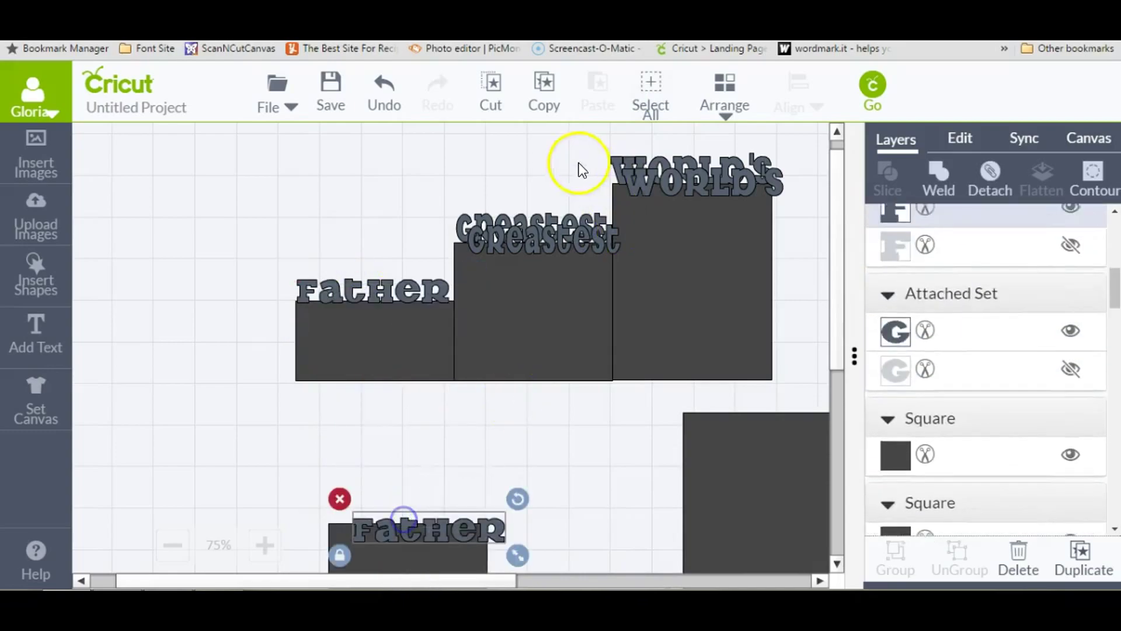
{"action": "left_click_drag", "start_coordinate": [558, 242], "coordinate": [540, 514]}
{"action": "left_click_drag", "start_coordinate": [713, 180], "coordinate": [708, 584]}
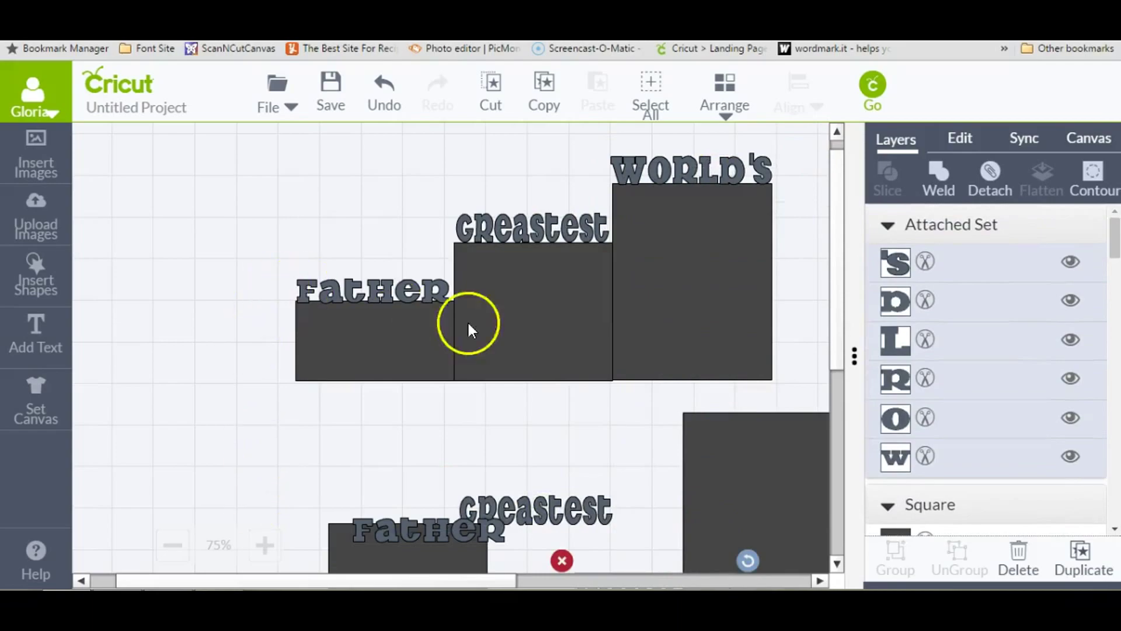
Weld the original WORLD'S to the tallest square beneath it.
{"action": "left_click", "coordinate": [713, 255]}
{"action": "left_click", "coordinate": [695, 166]}
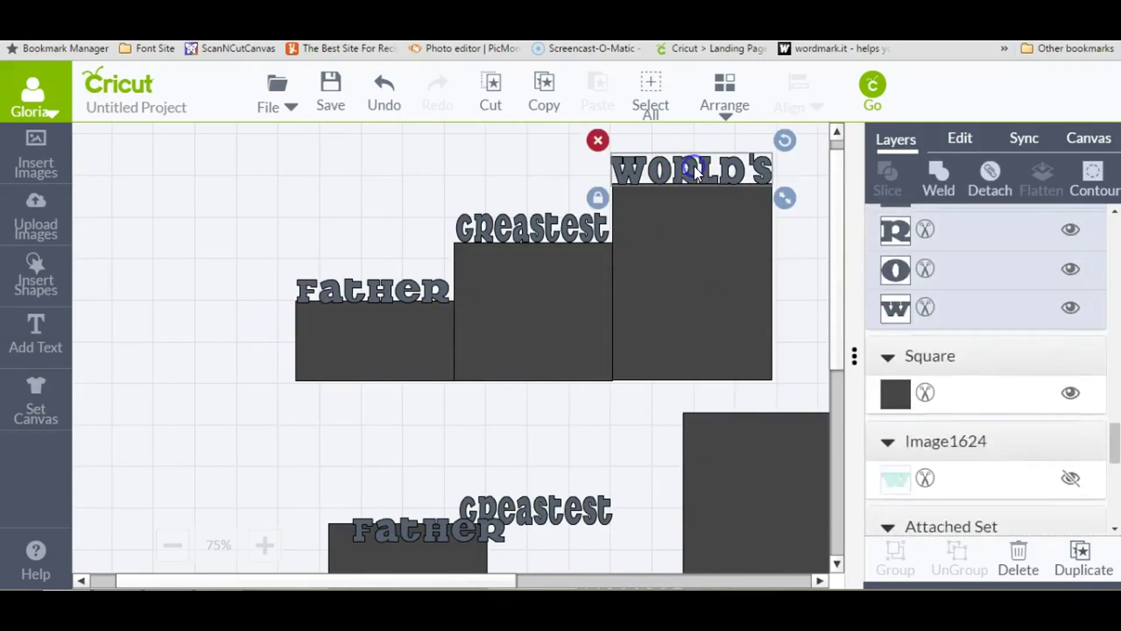
{"action": "left_click", "coordinate": [737, 305], "text": "shift"}
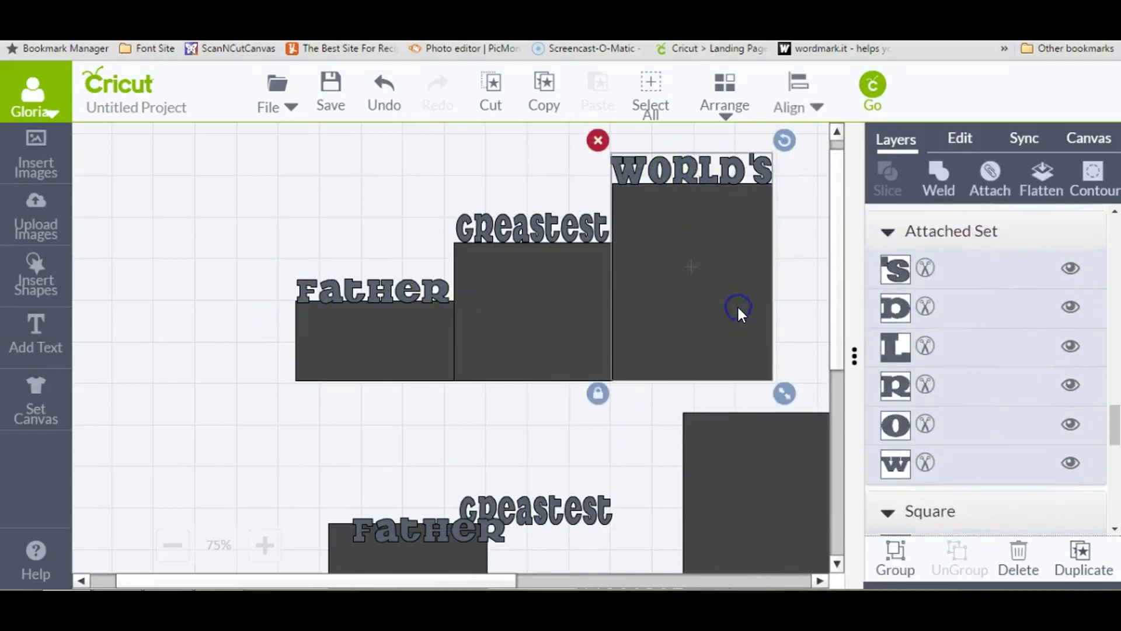
{"action": "left_click", "coordinate": [938, 173]}
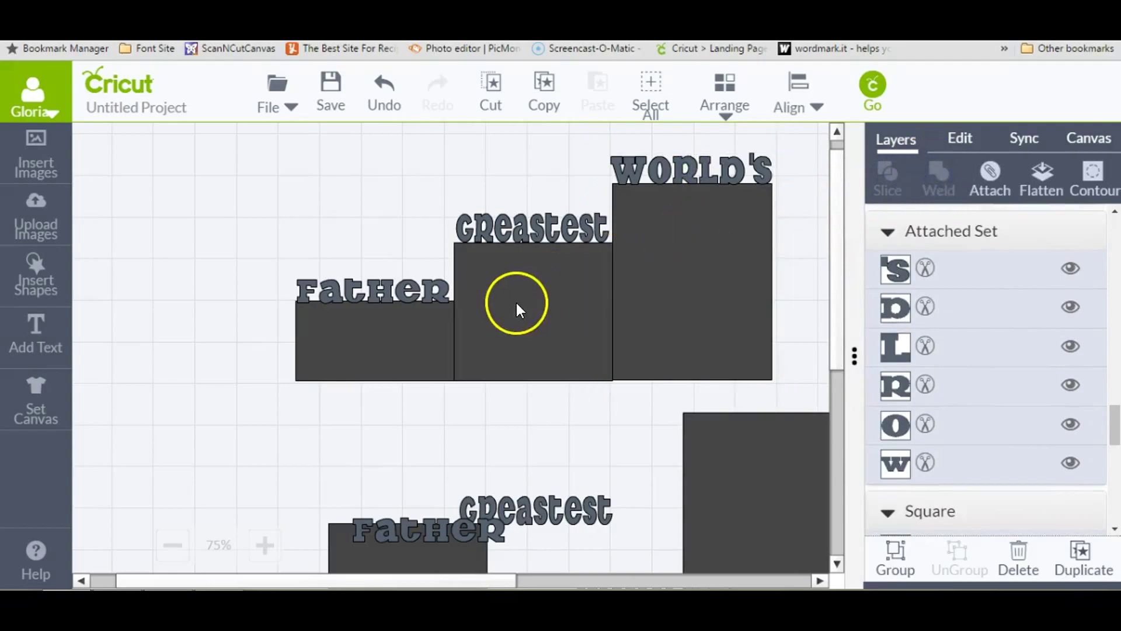
Mirror the GREASTEST lettering horizontally and weld it to the middle square.
{"action": "left_click", "coordinate": [527, 229]}
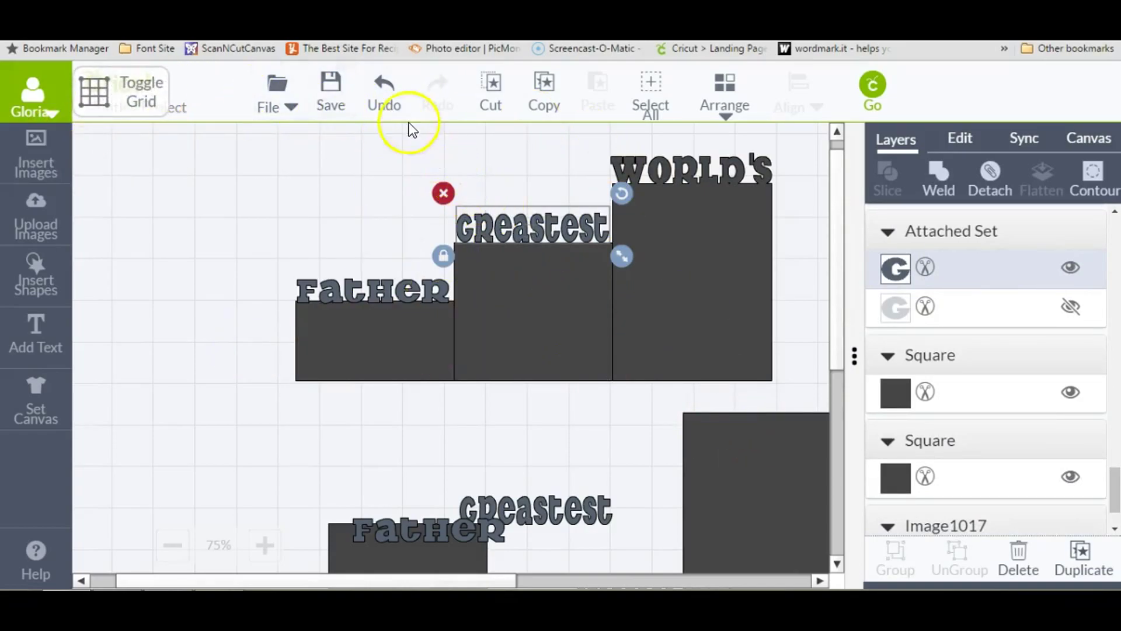
{"action": "left_click", "coordinate": [960, 138]}
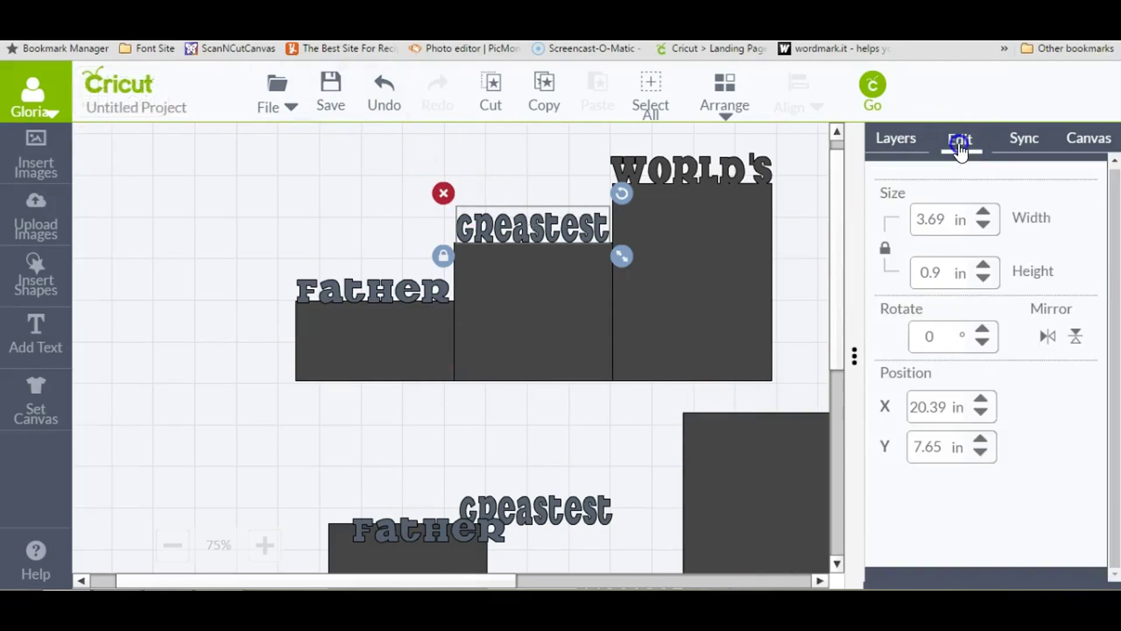
{"action": "left_click", "coordinate": [1046, 338]}
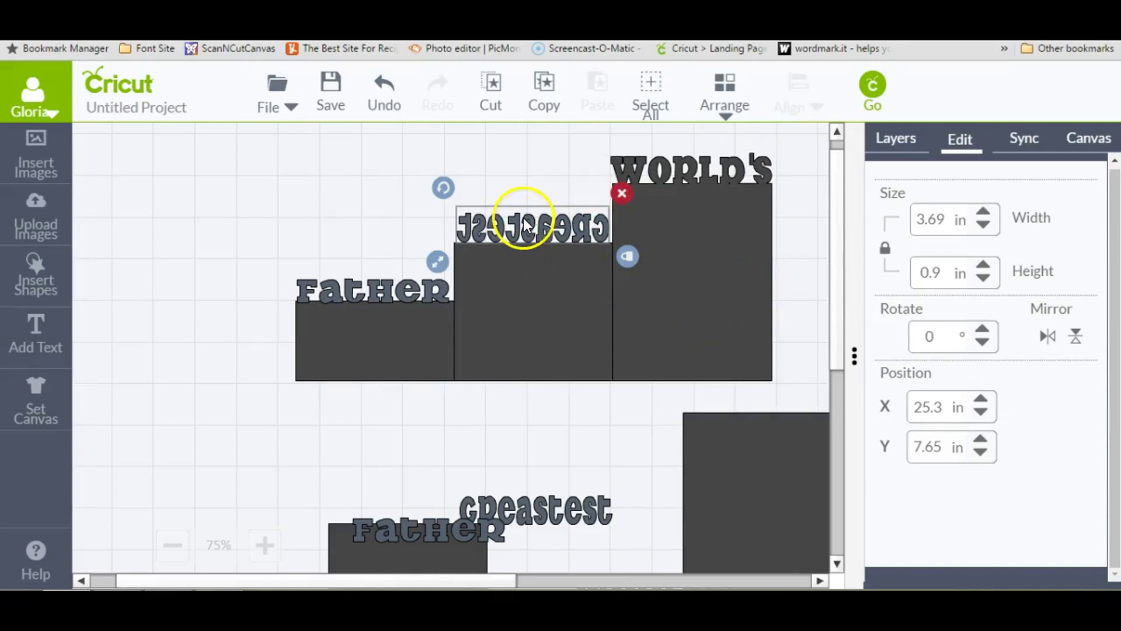
{"action": "left_click", "coordinate": [552, 310]}
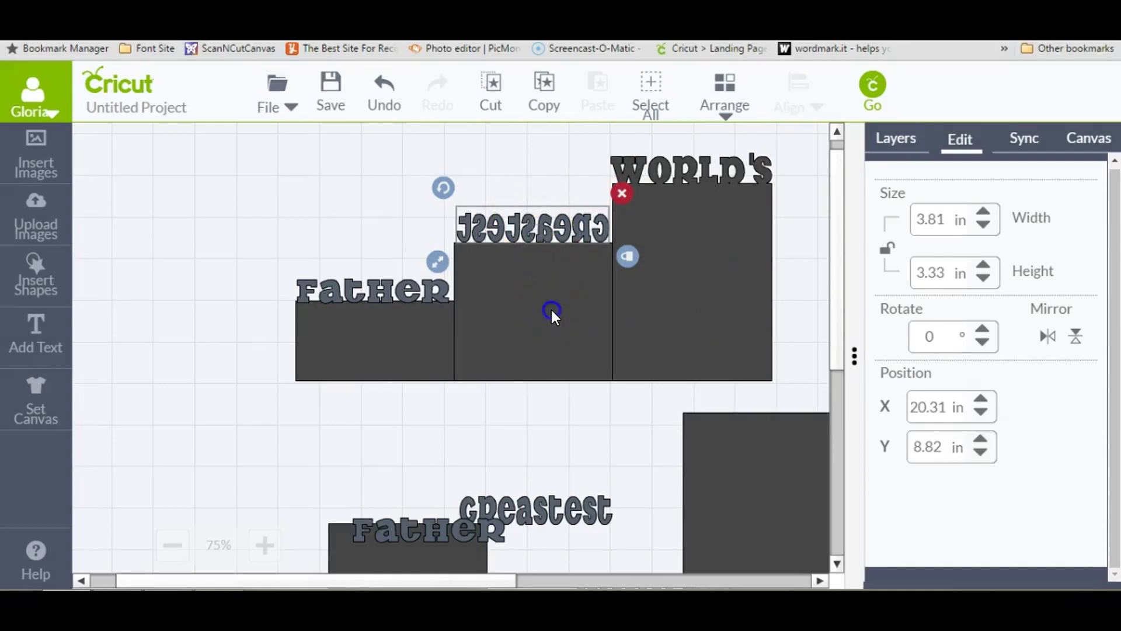
{"action": "left_click", "coordinate": [552, 230], "text": "shift"}
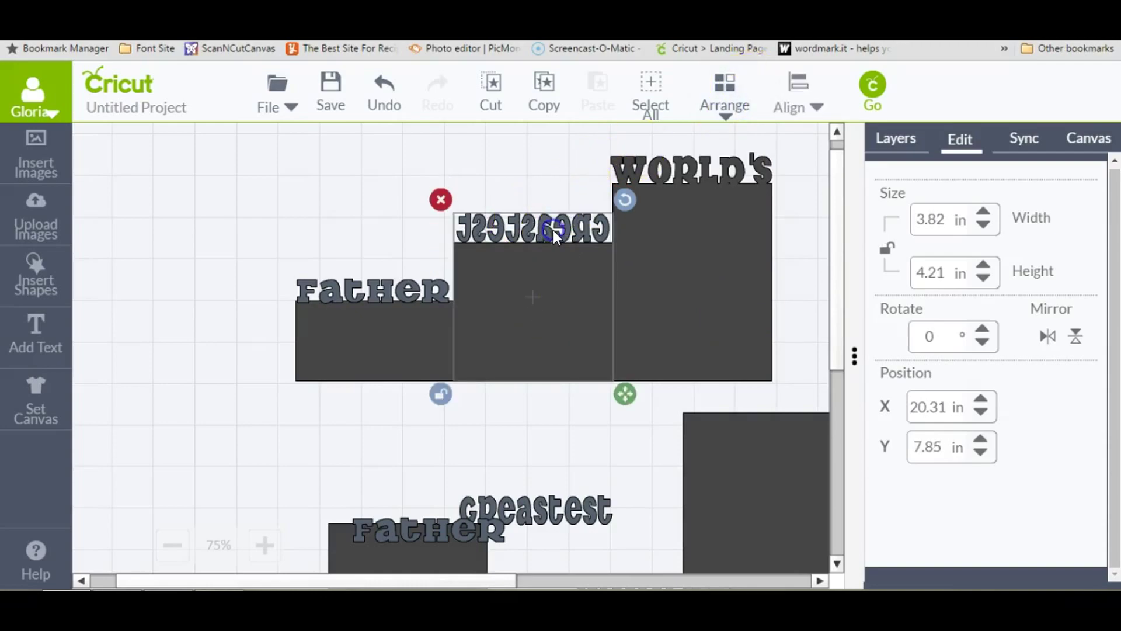
{"action": "left_click", "coordinate": [911, 140]}
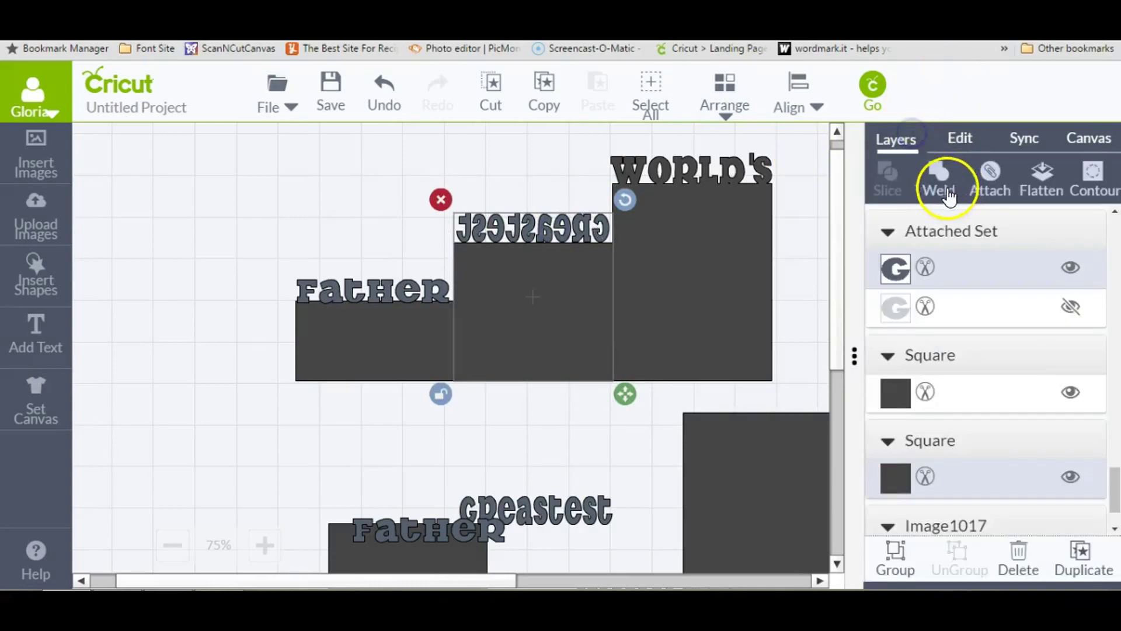
{"action": "left_click", "coordinate": [940, 189]}
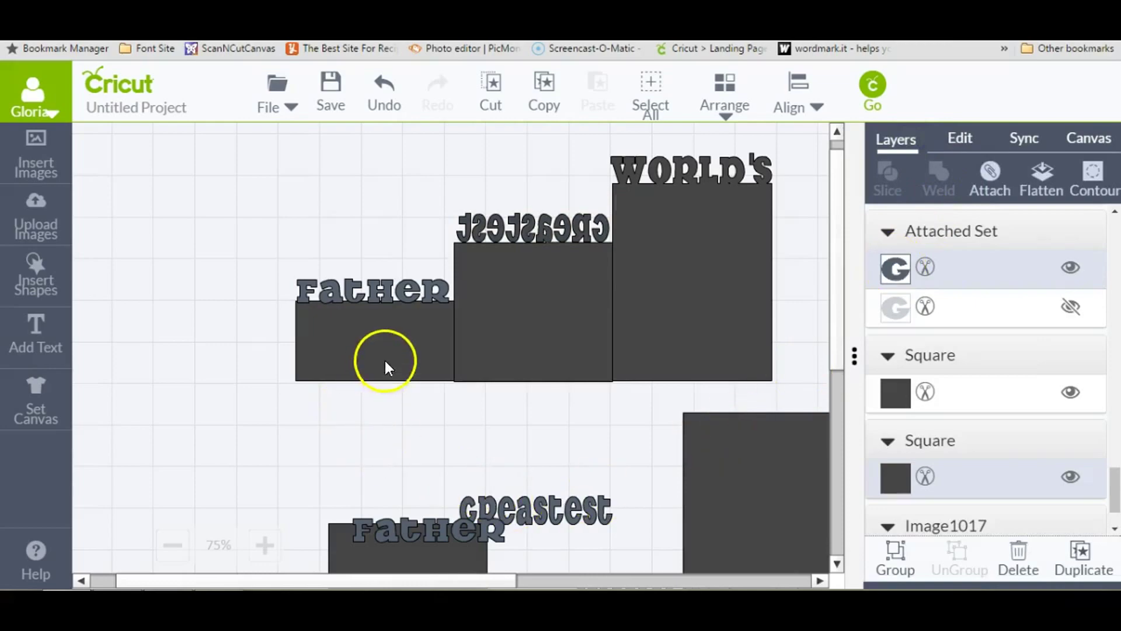
Reseat FATHER so it slightly overlaps the upper edge of the shortest square, and weld the two together.
{"action": "left_click", "coordinate": [377, 270]}
{"action": "left_click_drag", "start_coordinate": [382, 279], "coordinate": [384, 283]}
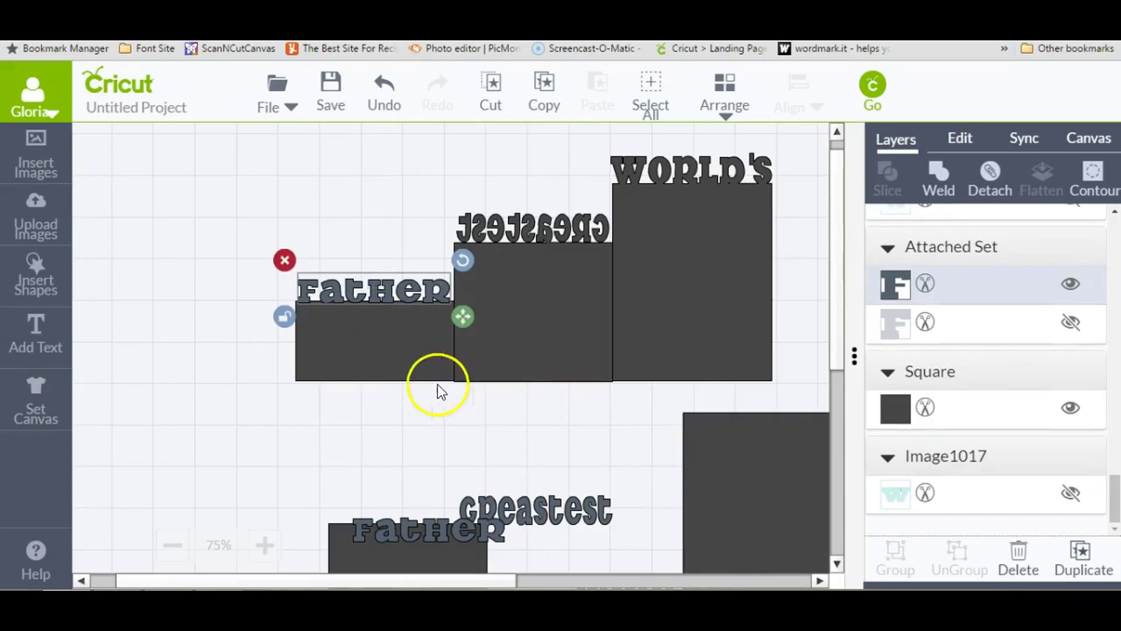
{"action": "left_click_drag", "start_coordinate": [373, 281], "coordinate": [374, 283]}
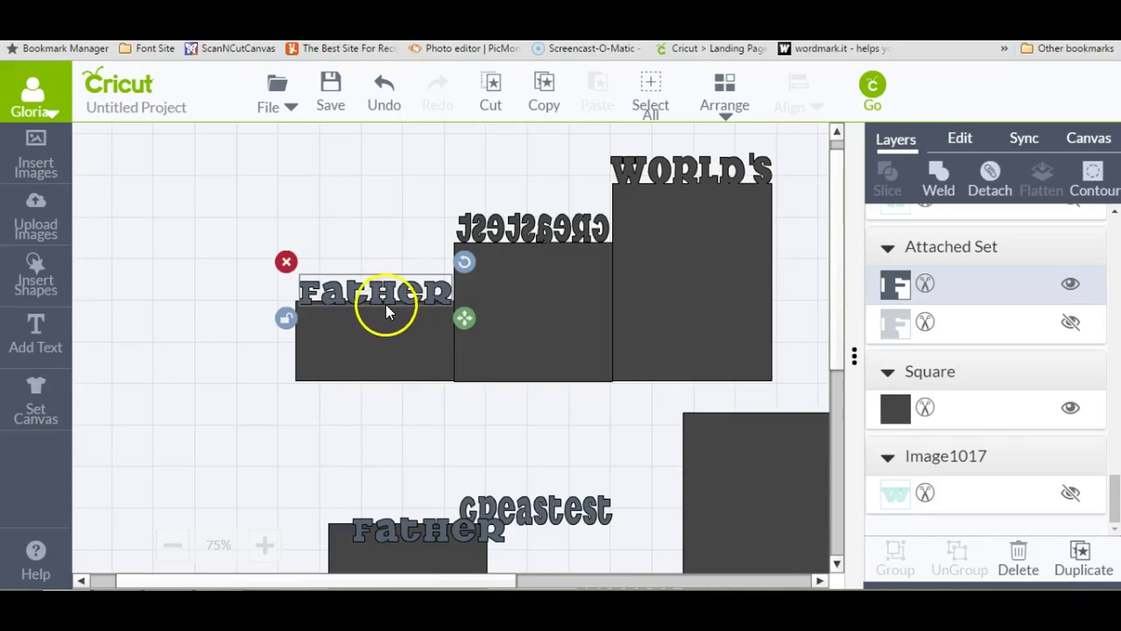
{"action": "left_click_drag", "start_coordinate": [387, 289], "coordinate": [384, 285]}
{"action": "left_click", "coordinate": [377, 349], "text": "shift"}
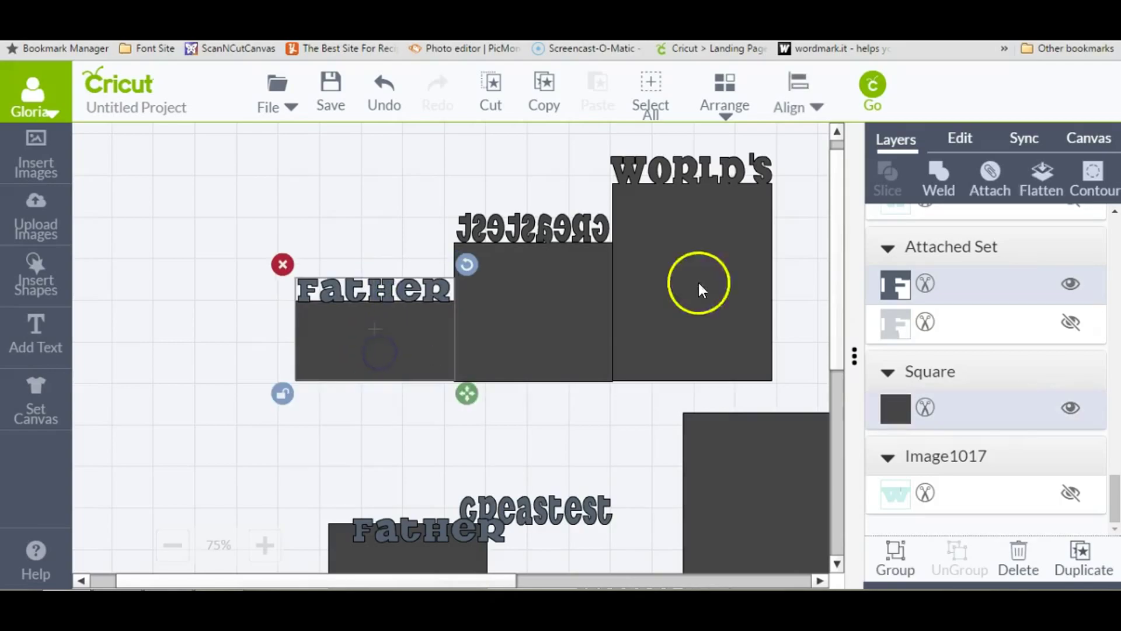
{"action": "left_click", "coordinate": [945, 193]}
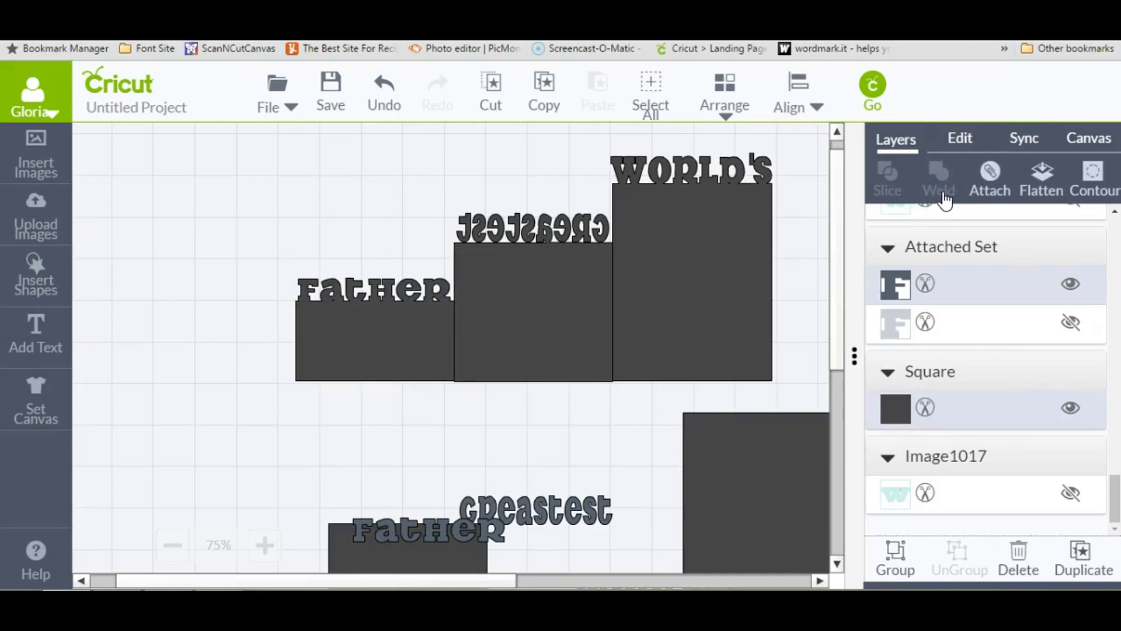
Align the three welded word tiers along their bottom edges and weld them into a single stepped panel.
{"action": "left_click", "coordinate": [403, 384]}
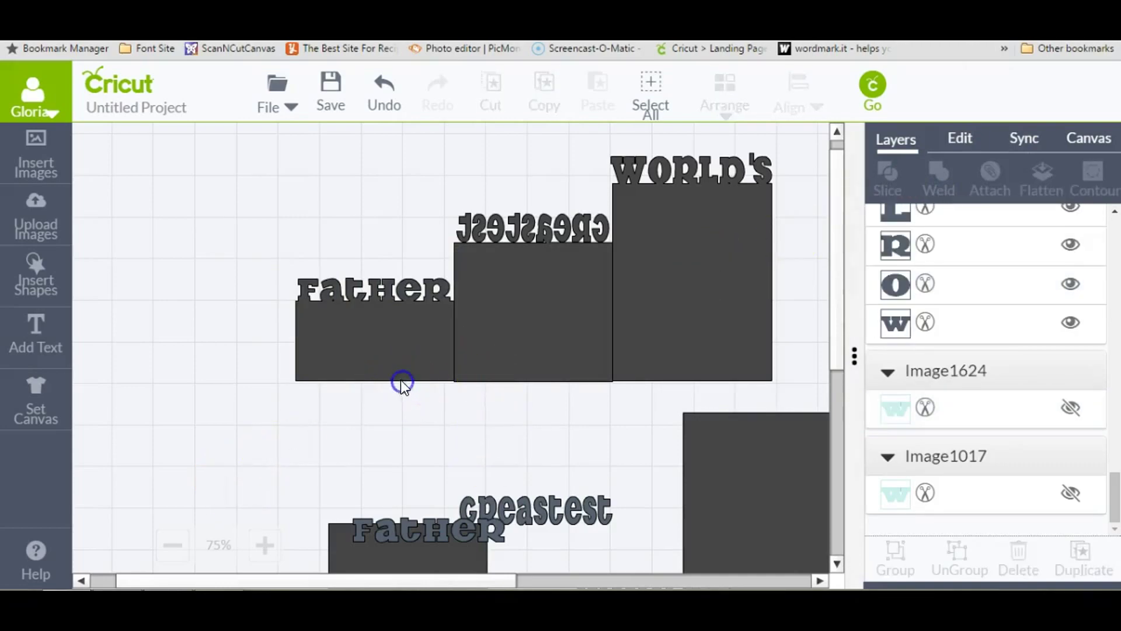
{"action": "left_click_drag", "start_coordinate": [402, 383], "coordinate": [399, 380]}
{"action": "left_click", "coordinate": [537, 341], "text": "shift"}
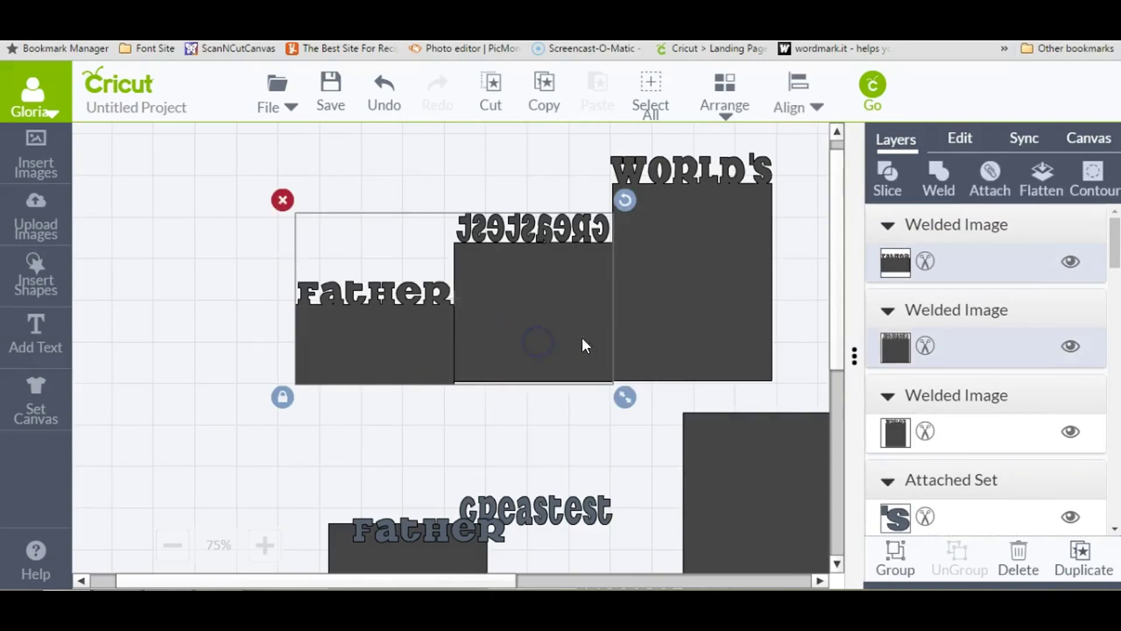
{"action": "left_click", "coordinate": [719, 299], "text": "shift"}
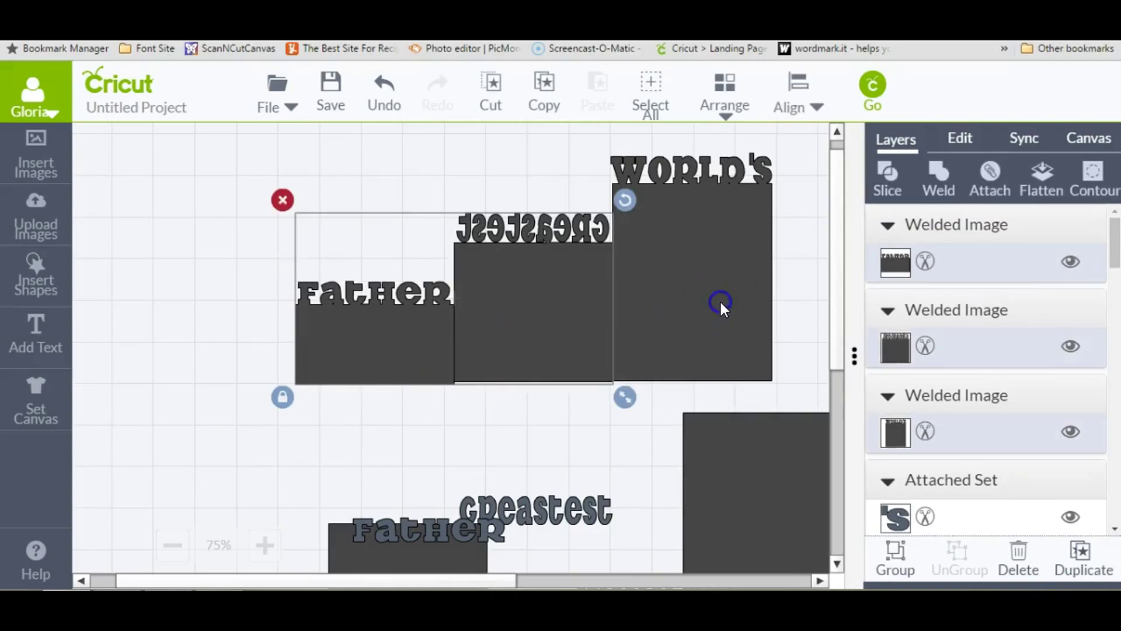
{"action": "left_click", "coordinate": [797, 91]}
{"action": "left_click", "coordinate": [803, 294]}
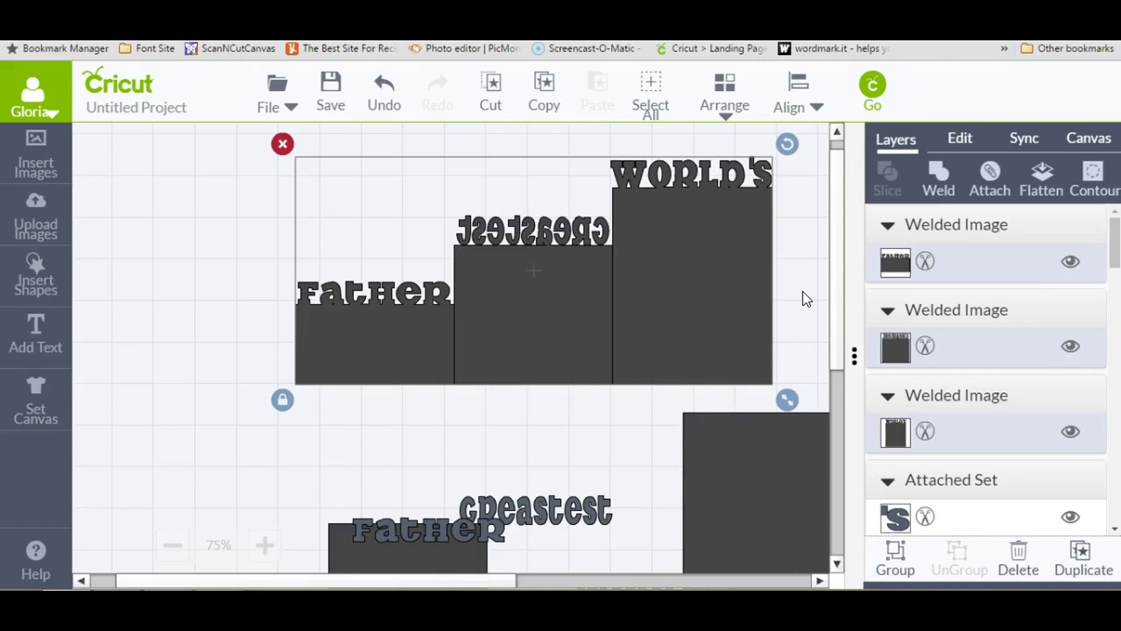
{"action": "left_click", "coordinate": [949, 196]}
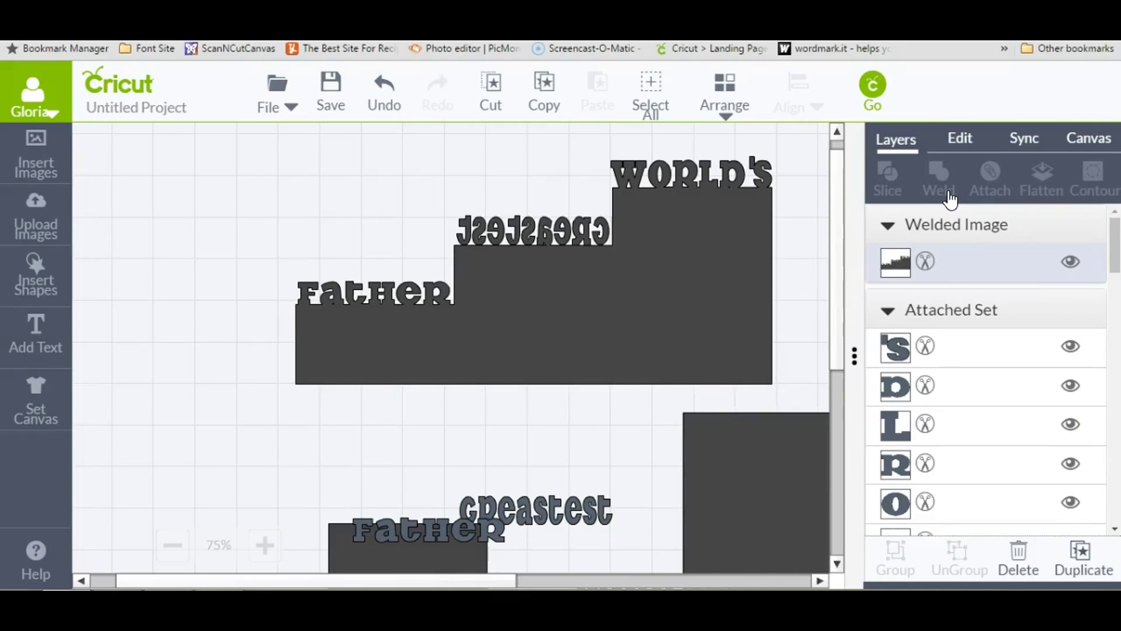
Move the welded panel to open canvas space and shift the spare squares and words away from it.
{"action": "left_click_drag", "start_coordinate": [673, 292], "coordinate": [566, 358]}
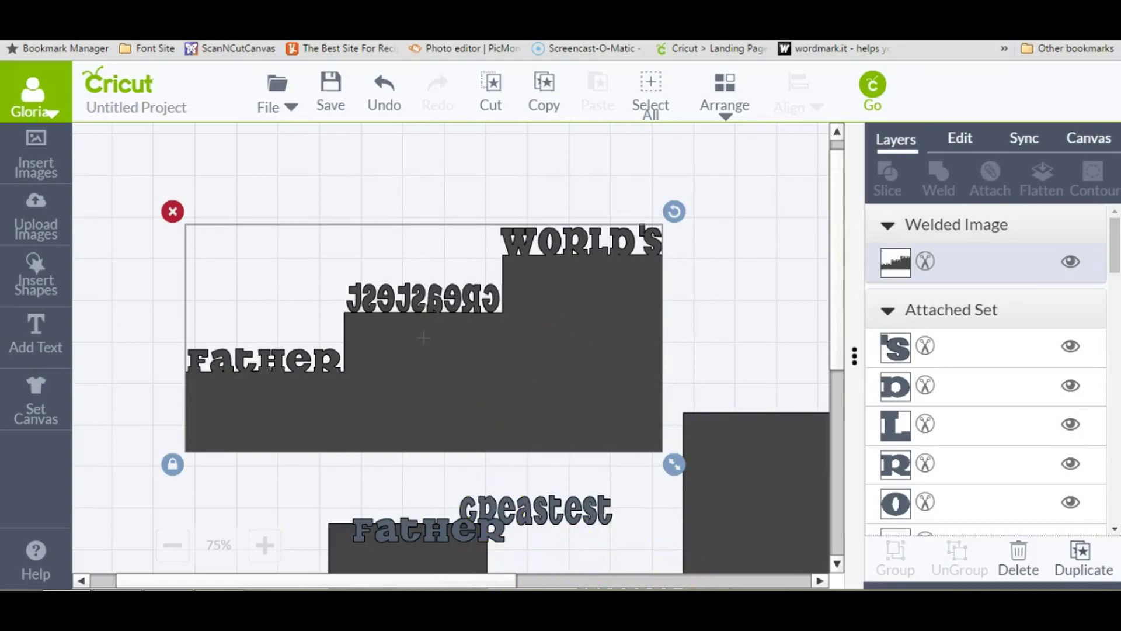
{"action": "left_click_drag", "start_coordinate": [704, 479], "coordinate": [785, 583]}
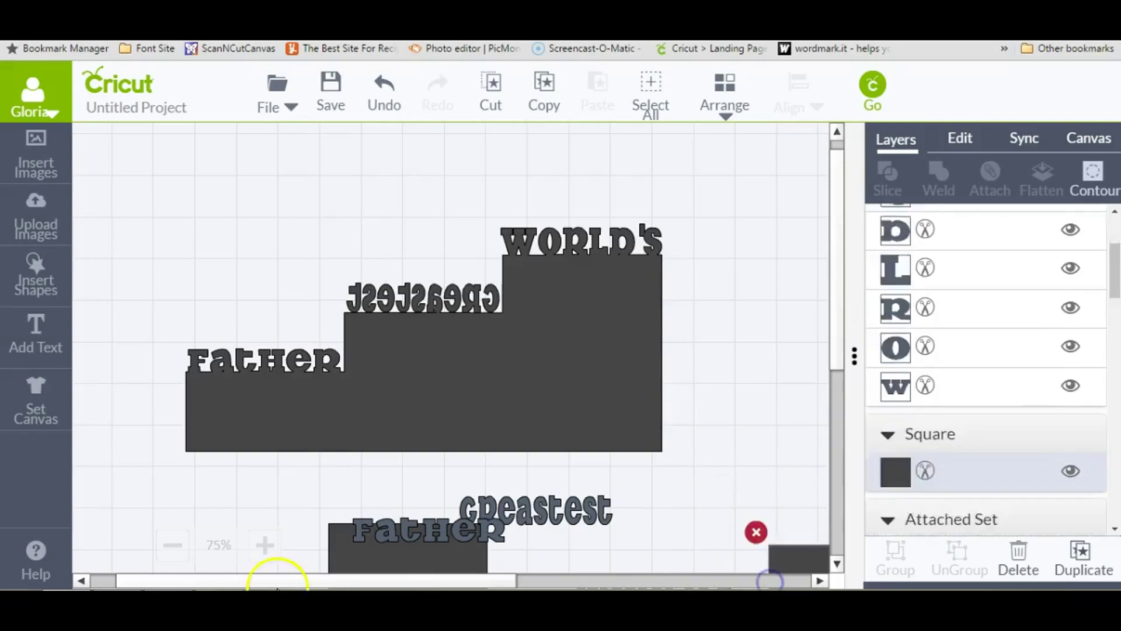
{"action": "left_click_drag", "start_coordinate": [271, 466], "coordinate": [624, 562]}
{"action": "left_click_drag", "start_coordinate": [469, 499], "coordinate": [919, 376]}
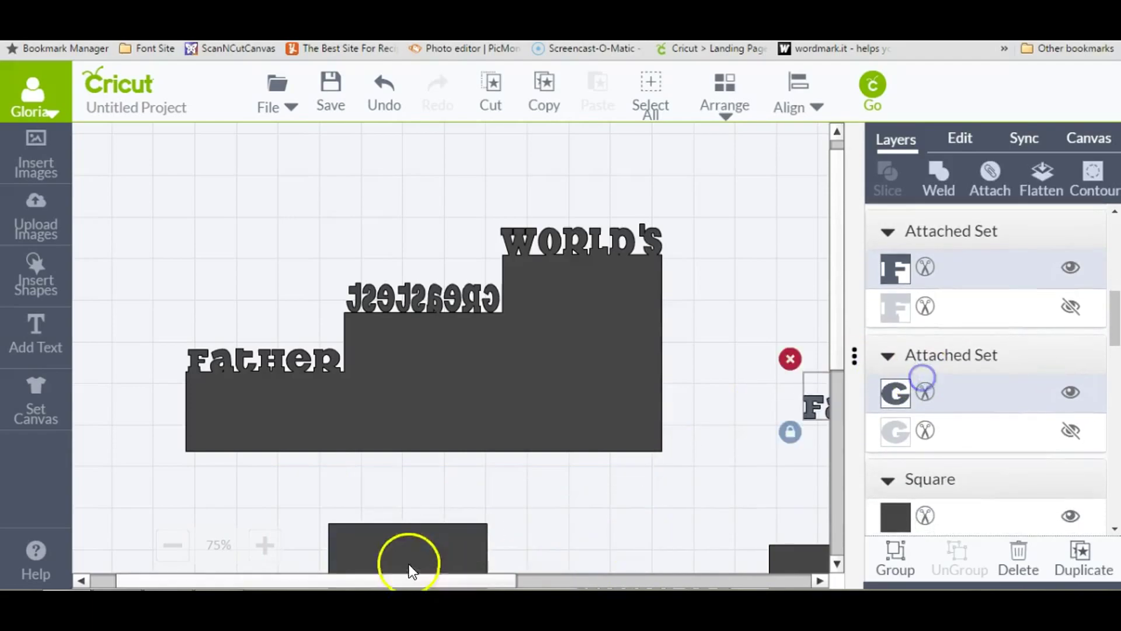
{"action": "left_click_drag", "start_coordinate": [365, 564], "coordinate": [656, 546]}
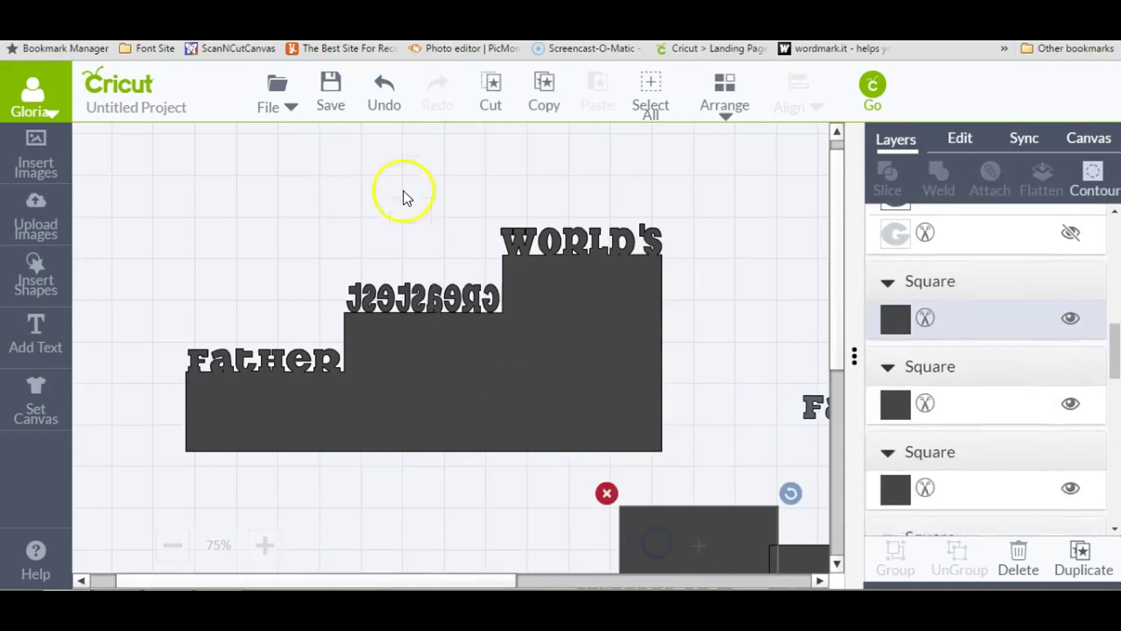
Insert a score line and place it on the fold between the FATHER and GREASTEST tiers of the welded panel.
{"action": "left_click", "coordinate": [31, 285]}
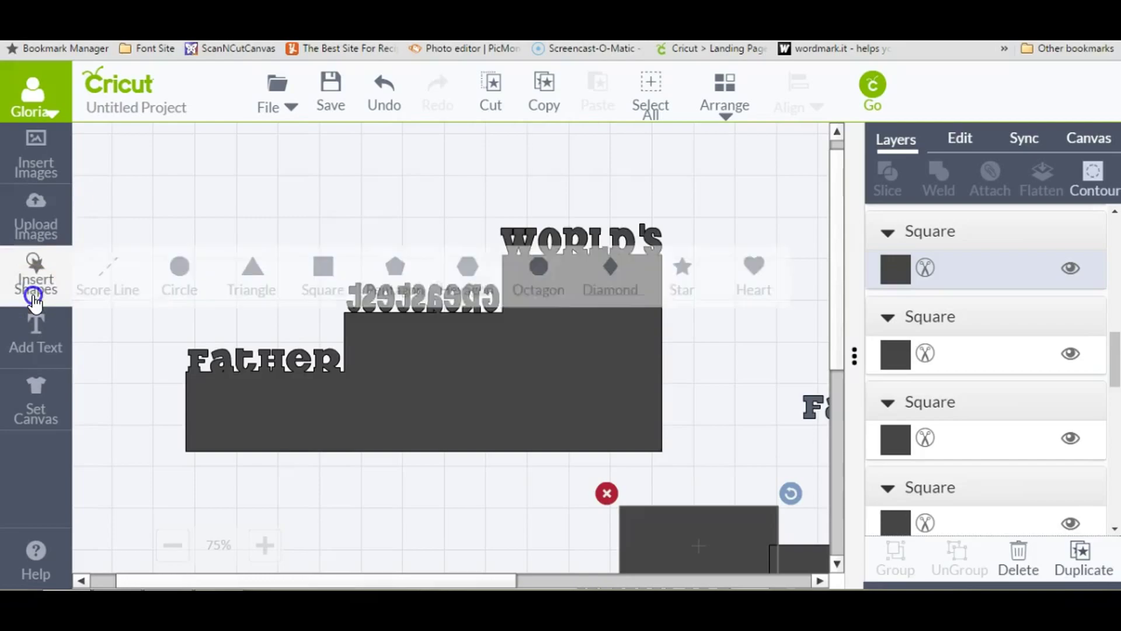
{"action": "left_click", "coordinate": [112, 271]}
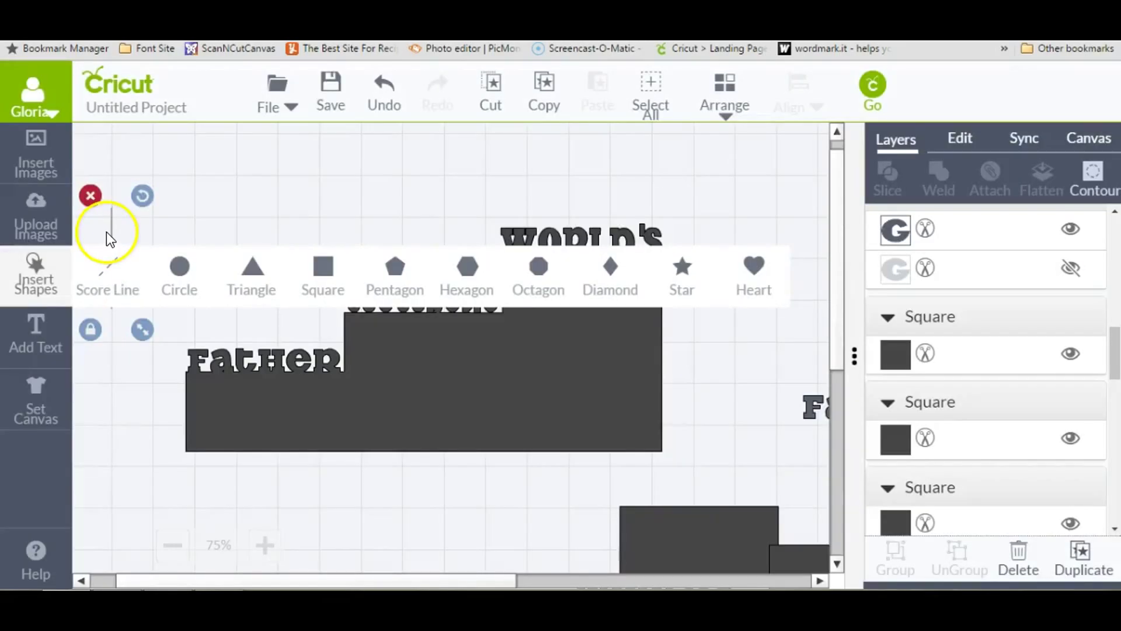
{"action": "left_click_drag", "start_coordinate": [111, 234], "coordinate": [345, 397]}
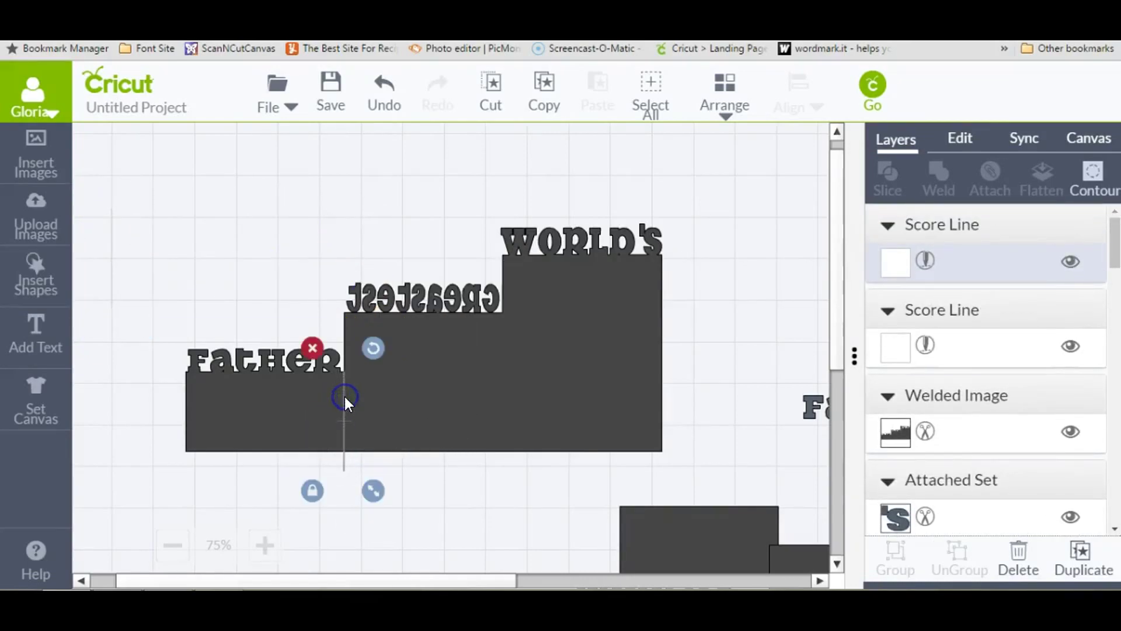
Shorten the score line between the FATHER and GREASTEST tiers so it ends at the panel's bottom edge.
{"action": "left_click", "coordinate": [173, 545]}
{"action": "left_click", "coordinate": [263, 545]}
{"action": "left_click", "coordinate": [265, 544]}
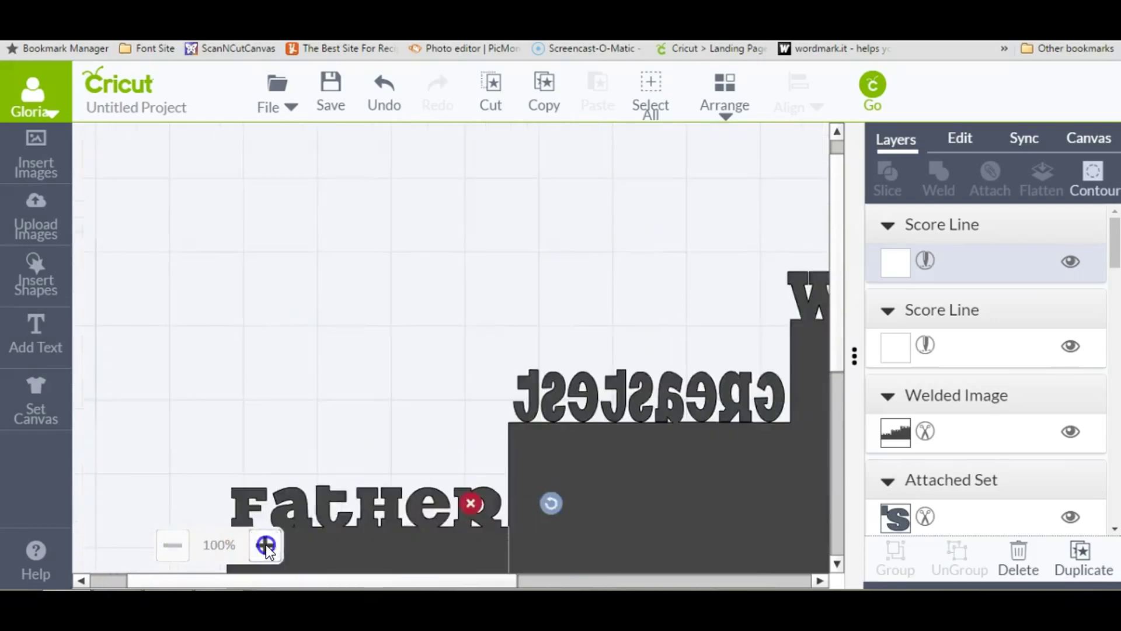
{"action": "left_click", "coordinate": [265, 544]}
{"action": "left_click", "coordinate": [265, 544]}
{"action": "left_click_drag", "start_coordinate": [836, 261], "coordinate": [848, 290]}
{"action": "left_click_drag", "start_coordinate": [487, 581], "coordinate": [513, 582]}
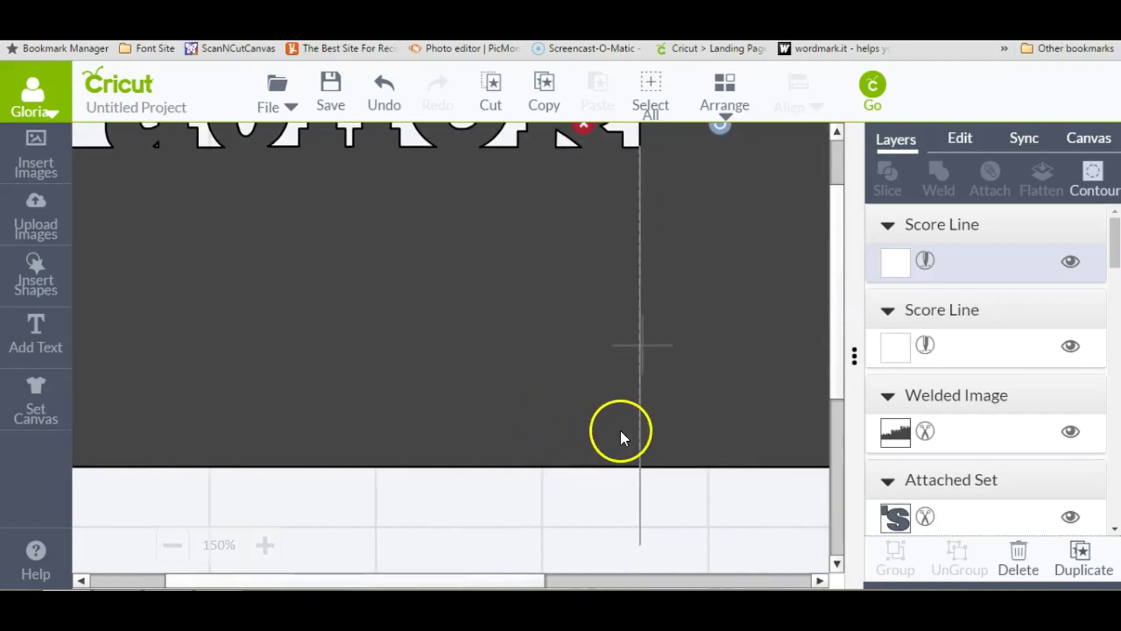
{"action": "left_click", "coordinate": [640, 510]}
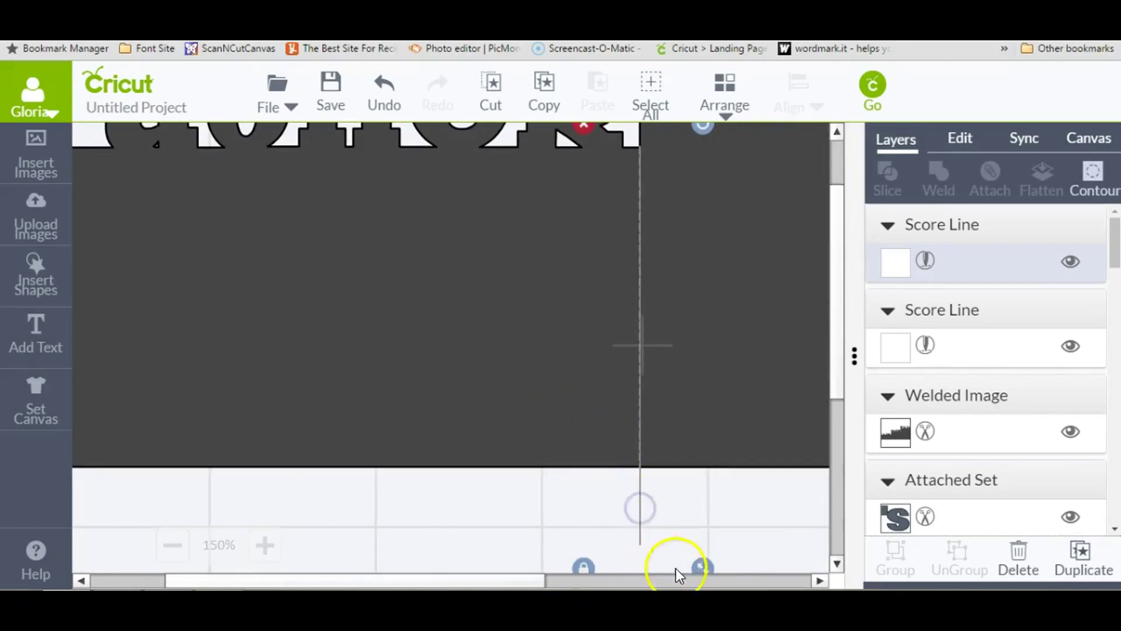
{"action": "left_click_drag", "start_coordinate": [702, 560], "coordinate": [678, 483]}
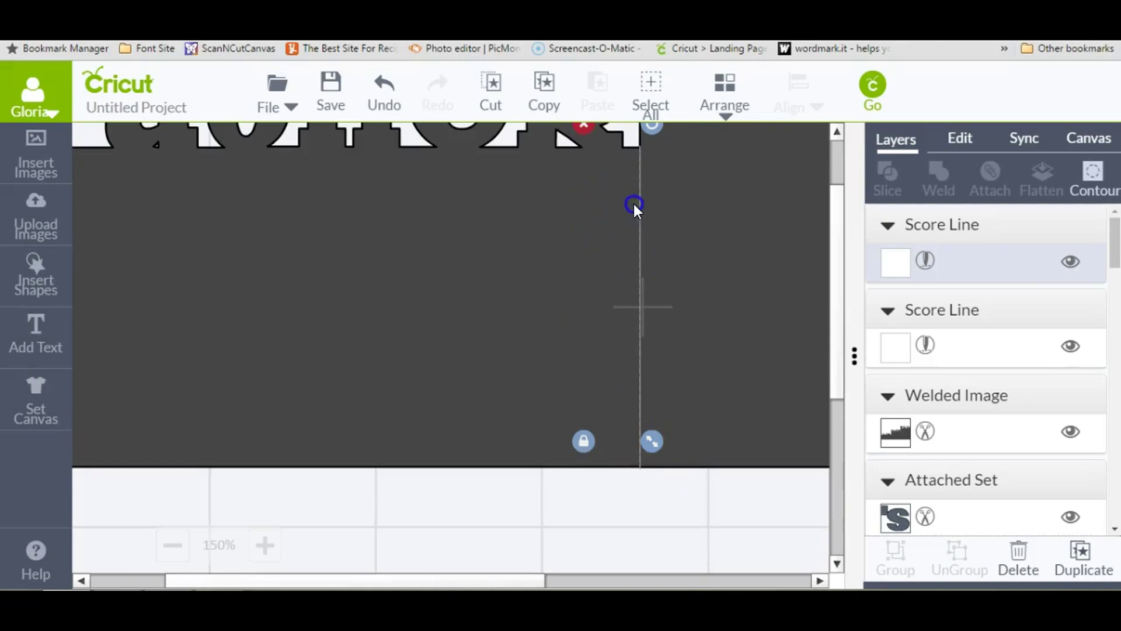
Fine-tune the score line onto the FATHER and GREASTEST fold and attach it to the welded panel.
{"action": "mouse_move", "coordinate": [636, 221]}
{"action": "left_mouse_down"}
{"action": "mouse_move", "coordinate": [651, 242]}
{"action": "mouse_move", "coordinate": [640, 221]}
{"action": "left_mouse_up"}
{"action": "left_click_drag", "start_coordinate": [640, 222], "coordinate": [639, 225]}
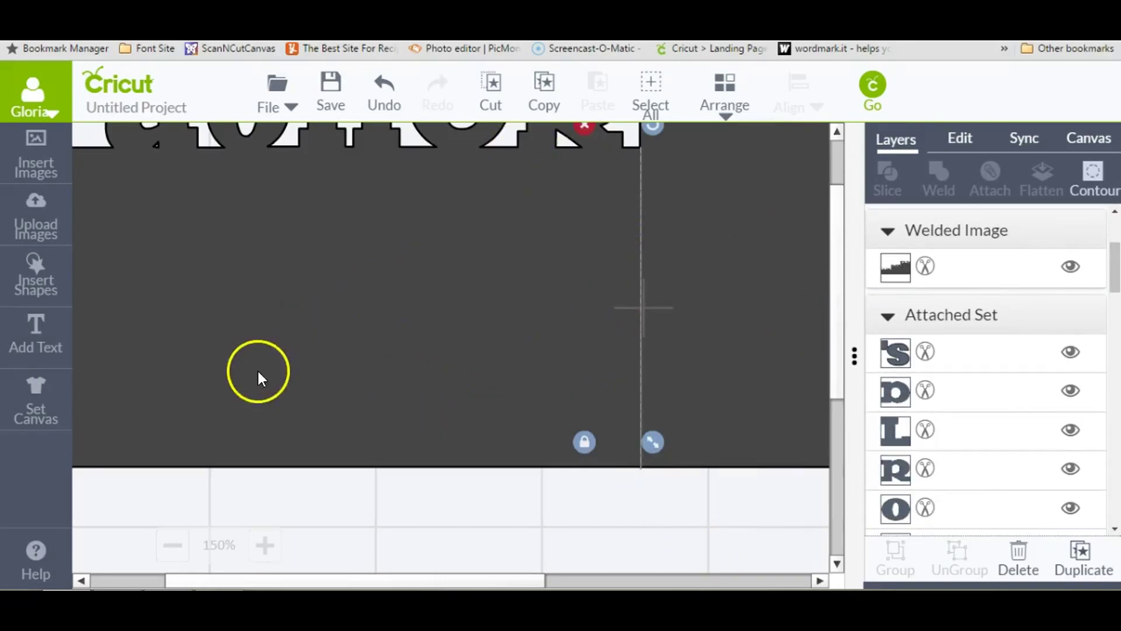
{"action": "left_click", "coordinate": [413, 321]}
{"action": "left_click", "coordinate": [993, 182]}
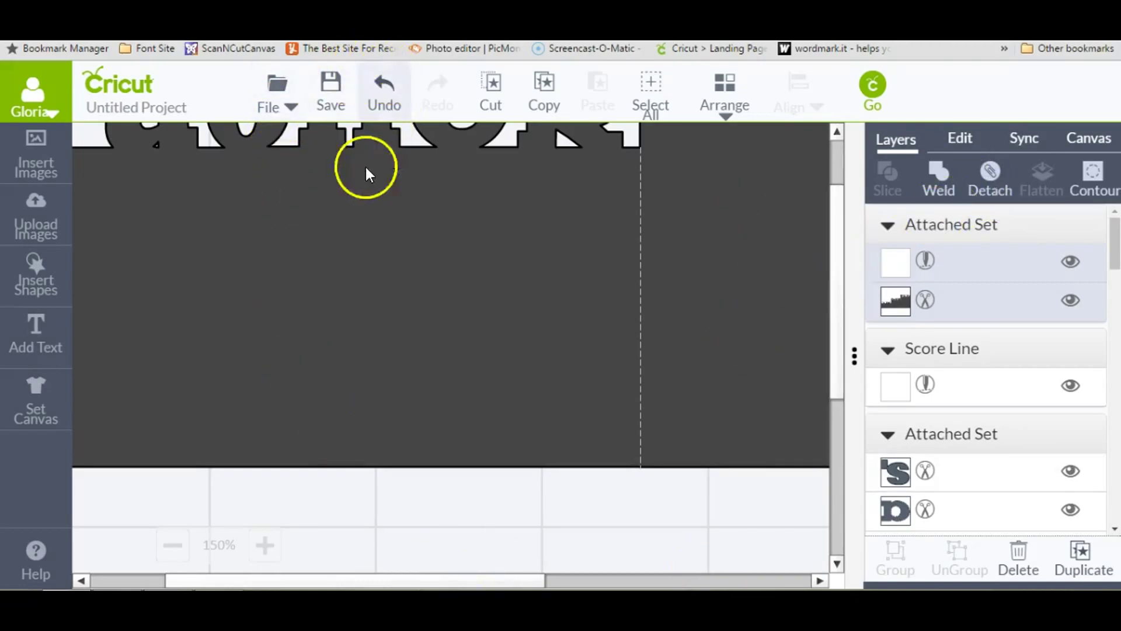
Spread out the spare FATHER and GREASTEST words and shift the front tall spare square down and to the left.
{"action": "left_click", "coordinate": [183, 549]}
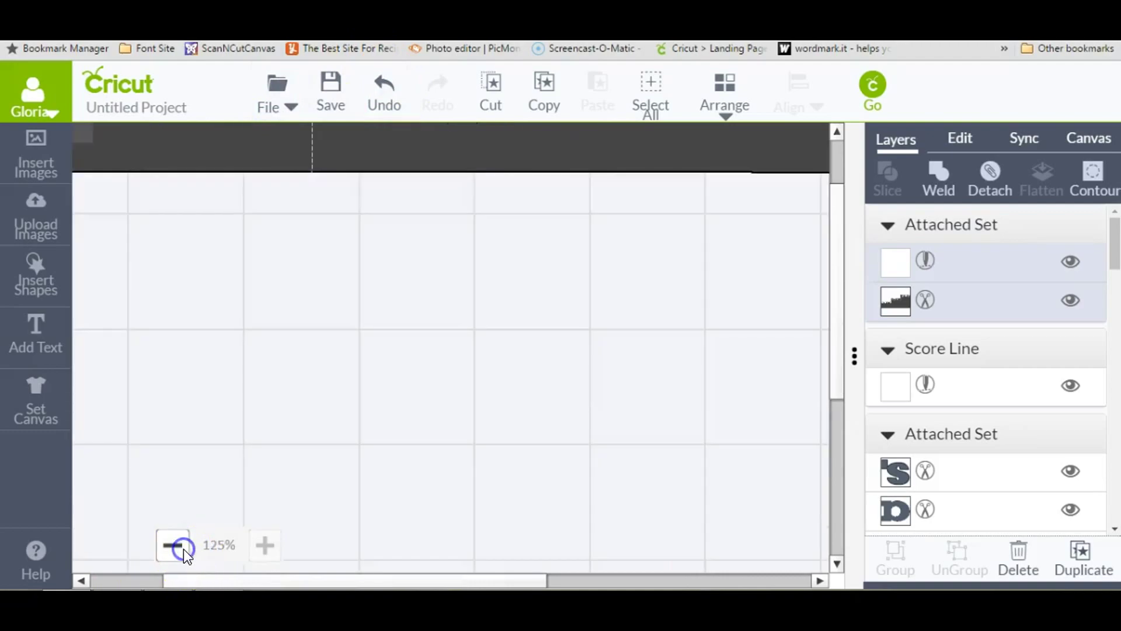
{"action": "left_click", "coordinate": [167, 549]}
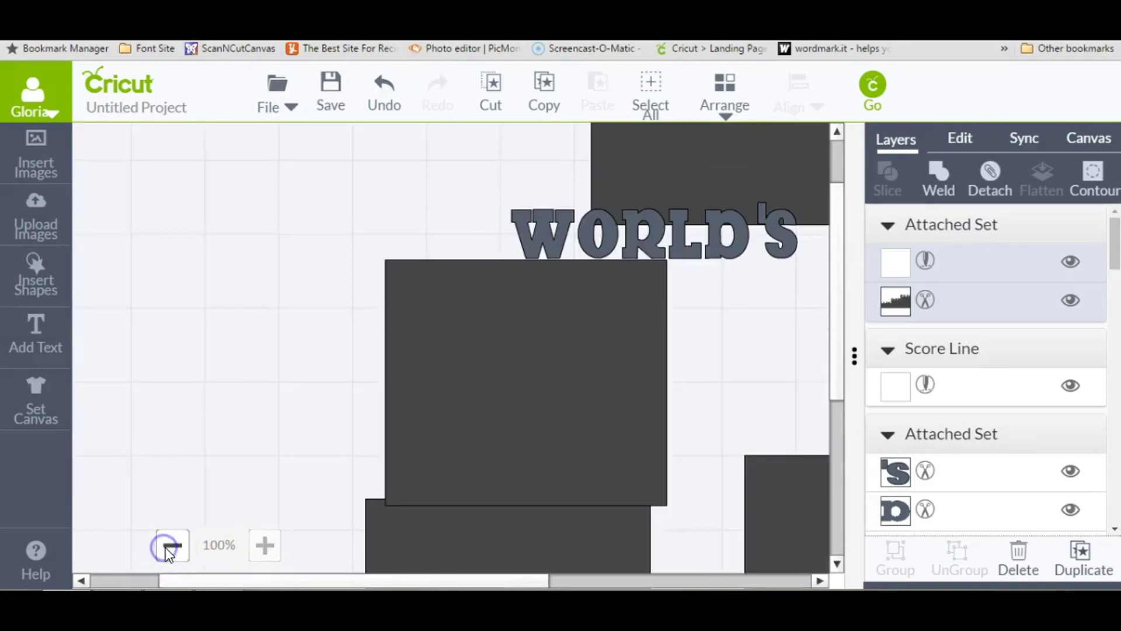
{"action": "left_click", "coordinate": [166, 548]}
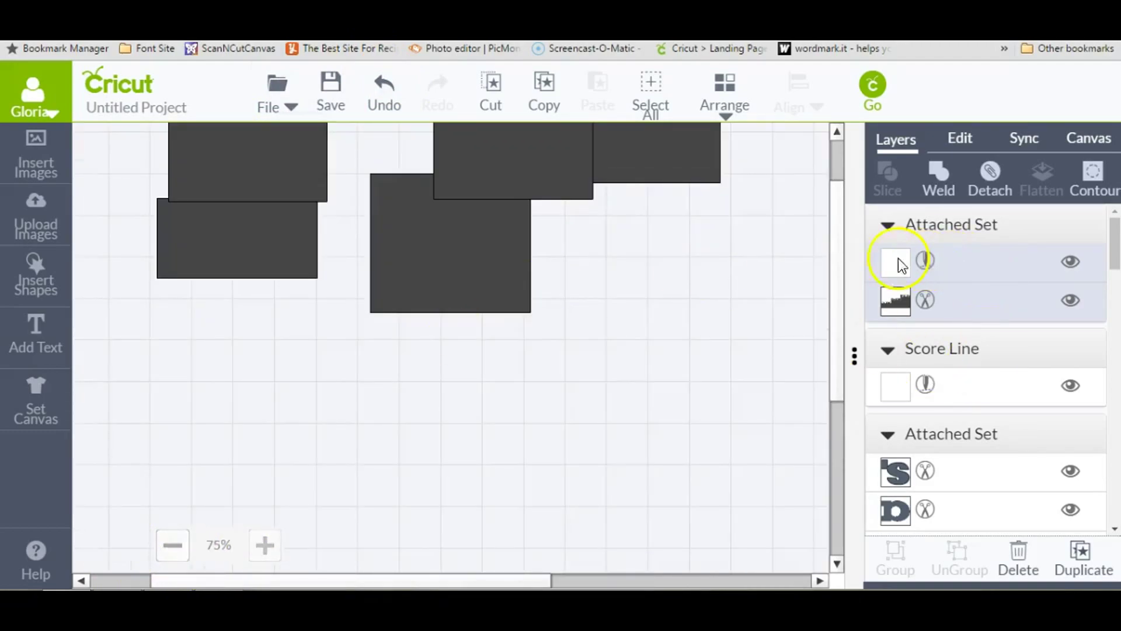
{"action": "left_click_drag", "start_coordinate": [833, 244], "coordinate": [839, 215]}
{"action": "left_click_drag", "start_coordinate": [408, 578], "coordinate": [334, 581]}
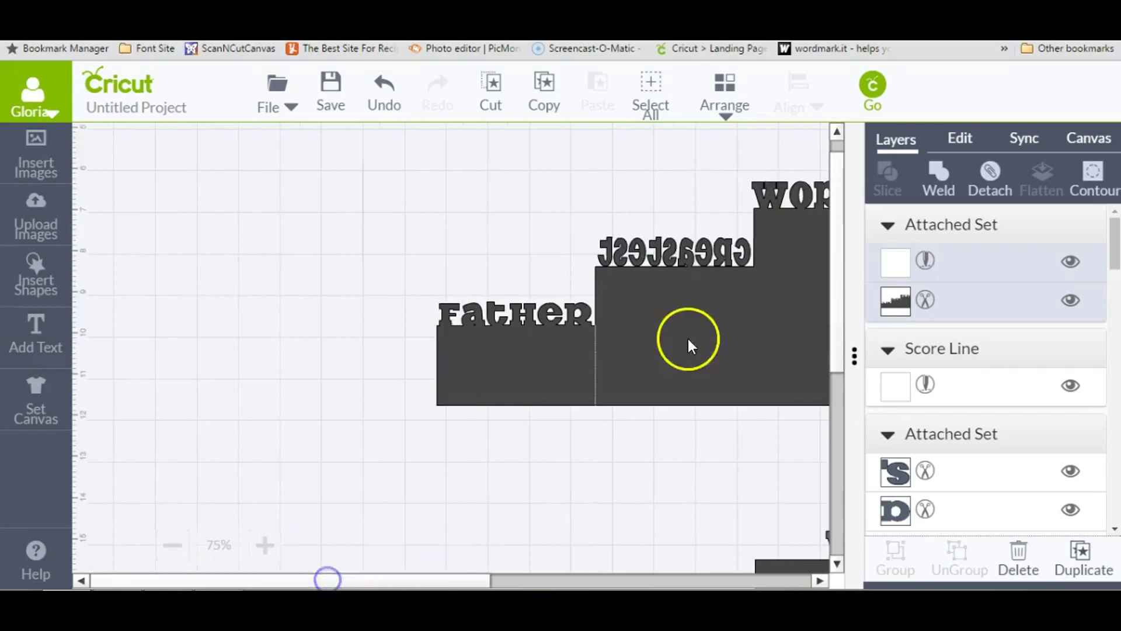
{"action": "left_click_drag", "start_coordinate": [842, 307], "coordinate": [861, 320]}
{"action": "left_click_drag", "start_coordinate": [458, 575], "coordinate": [527, 583]}
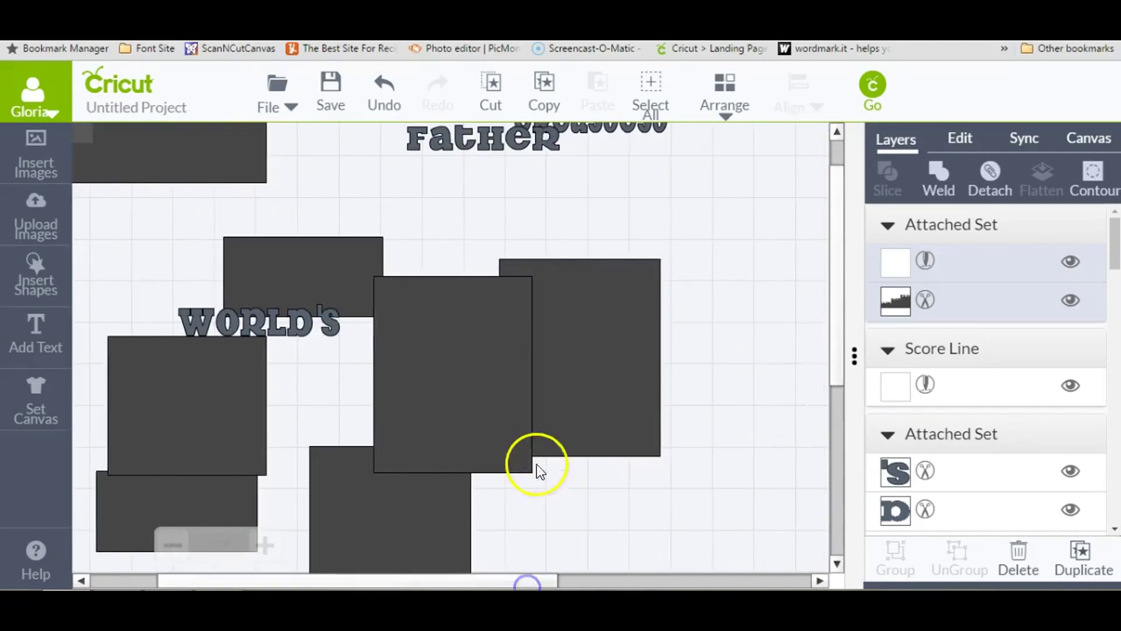
{"action": "mouse_move", "coordinate": [833, 272]}
{"action": "left_mouse_down"}
{"action": "mouse_move", "coordinate": [831, 253]}
{"action": "mouse_move", "coordinate": [842, 264]}
{"action": "left_mouse_up"}
{"action": "left_click_drag", "start_coordinate": [541, 309], "coordinate": [404, 351]}
{"action": "left_click_drag", "start_coordinate": [625, 287], "coordinate": [713, 209]}
{"action": "left_click_drag", "start_coordinate": [454, 555], "coordinate": [391, 589]}
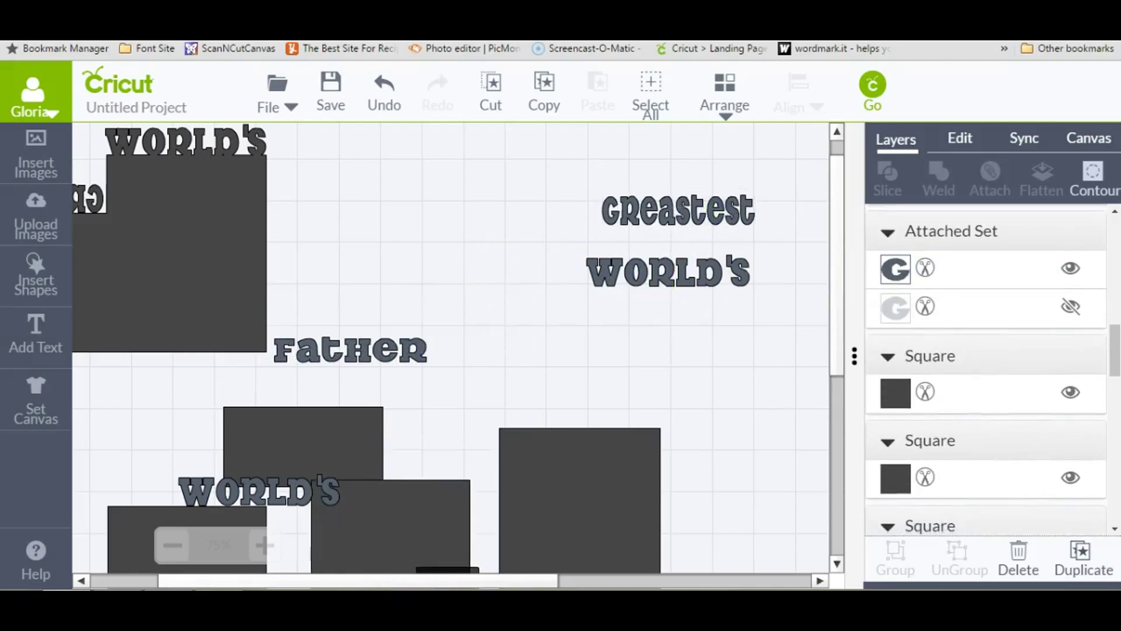
Insert another score line on the fold between the GREASTEST and WORLD'S tiers and lengthen it to the panel's bottom edge.
{"action": "left_click_drag", "start_coordinate": [295, 581], "coordinate": [264, 580]}
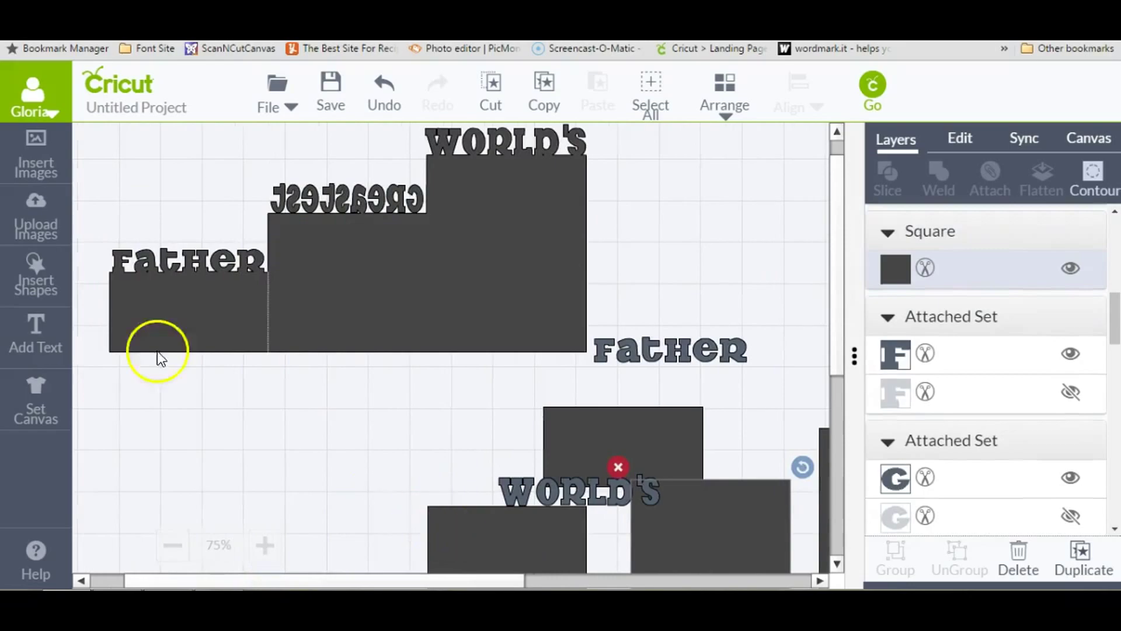
{"action": "left_click", "coordinate": [36, 283]}
{"action": "left_click", "coordinate": [100, 275]}
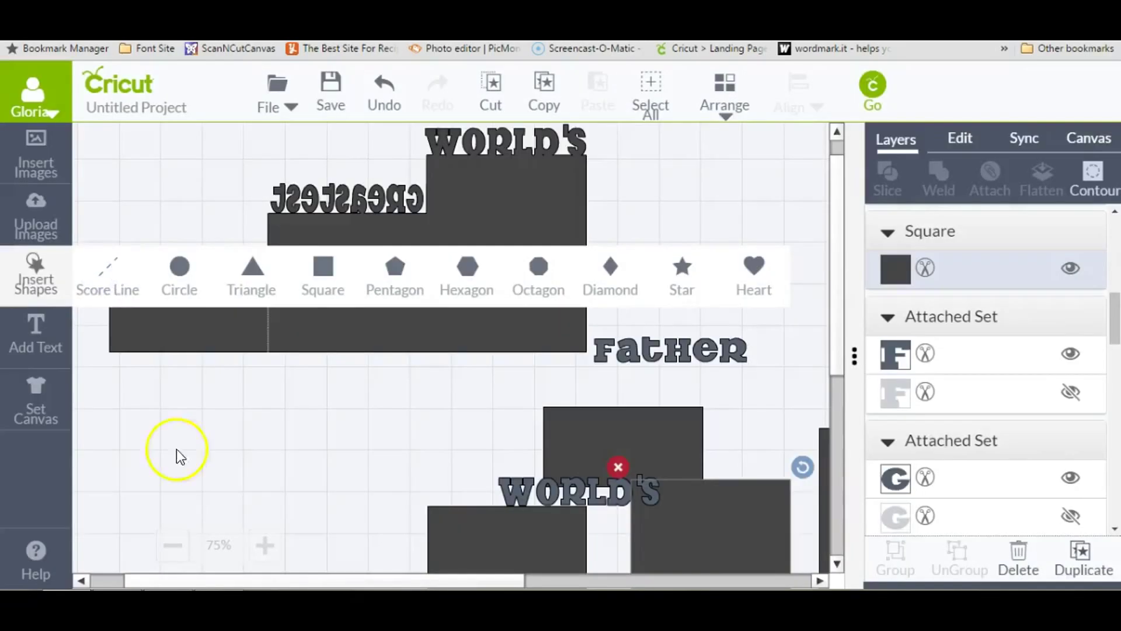
{"action": "left_click_drag", "start_coordinate": [420, 578], "coordinate": [386, 579]}
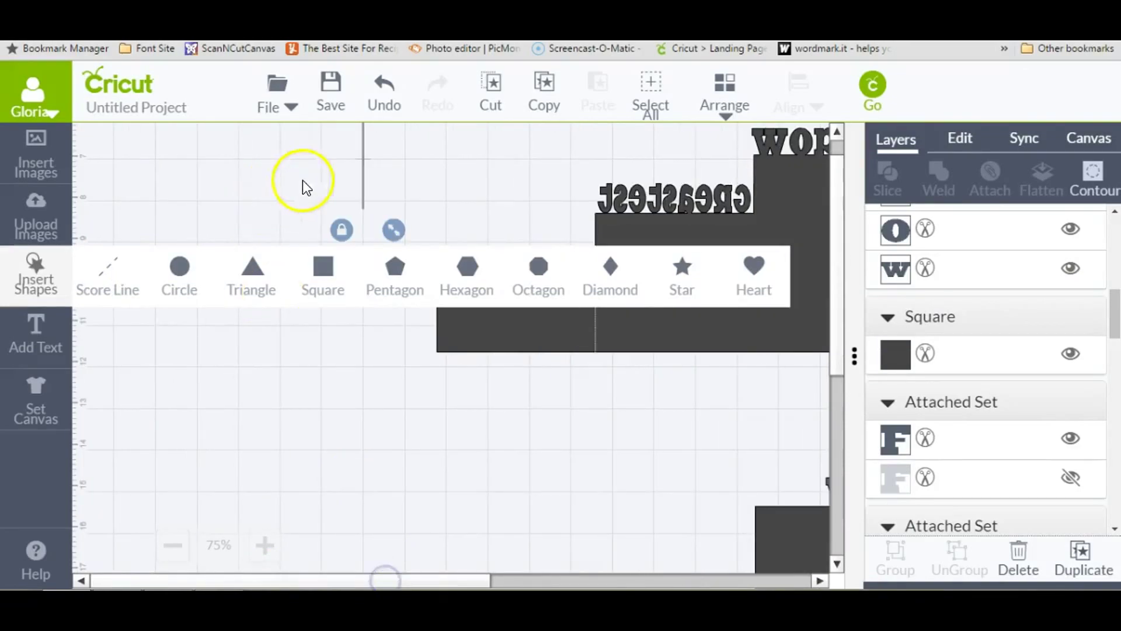
{"action": "left_click", "coordinate": [435, 290]}
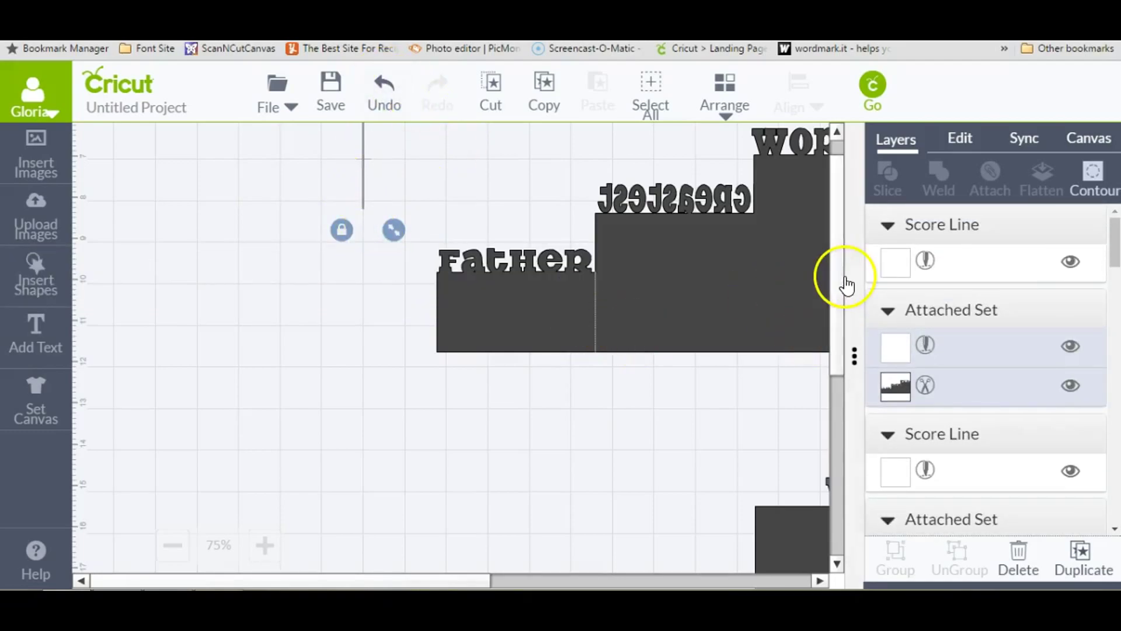
{"action": "left_click_drag", "start_coordinate": [836, 275], "coordinate": [833, 265]}
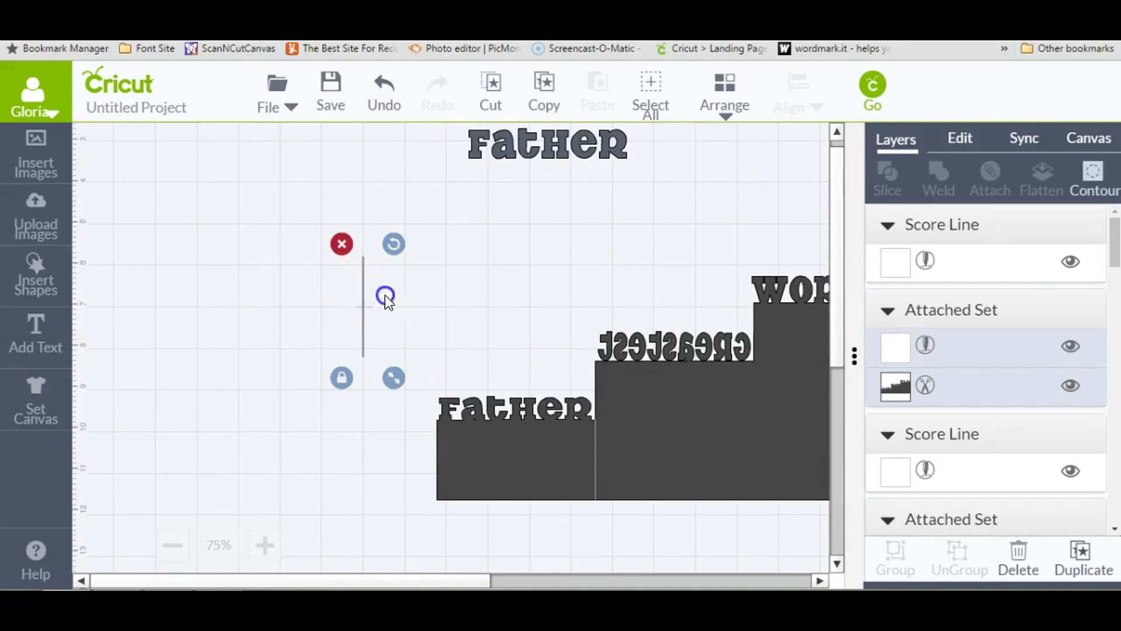
{"action": "left_click_drag", "start_coordinate": [362, 283], "coordinate": [754, 384]}
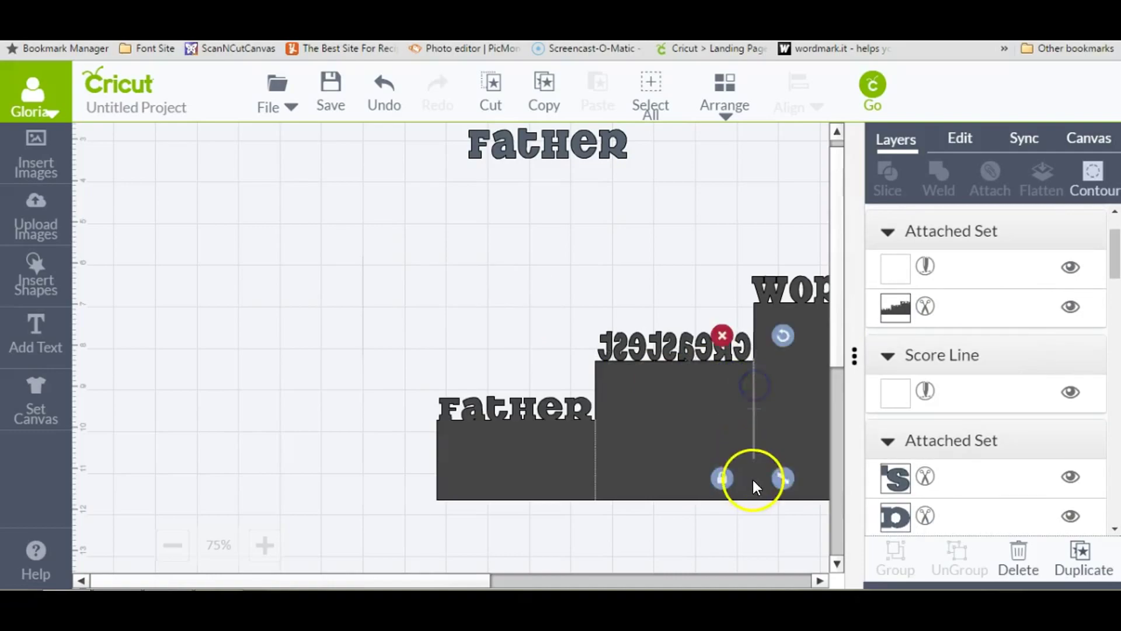
{"action": "left_click_drag", "start_coordinate": [784, 477], "coordinate": [806, 518]}
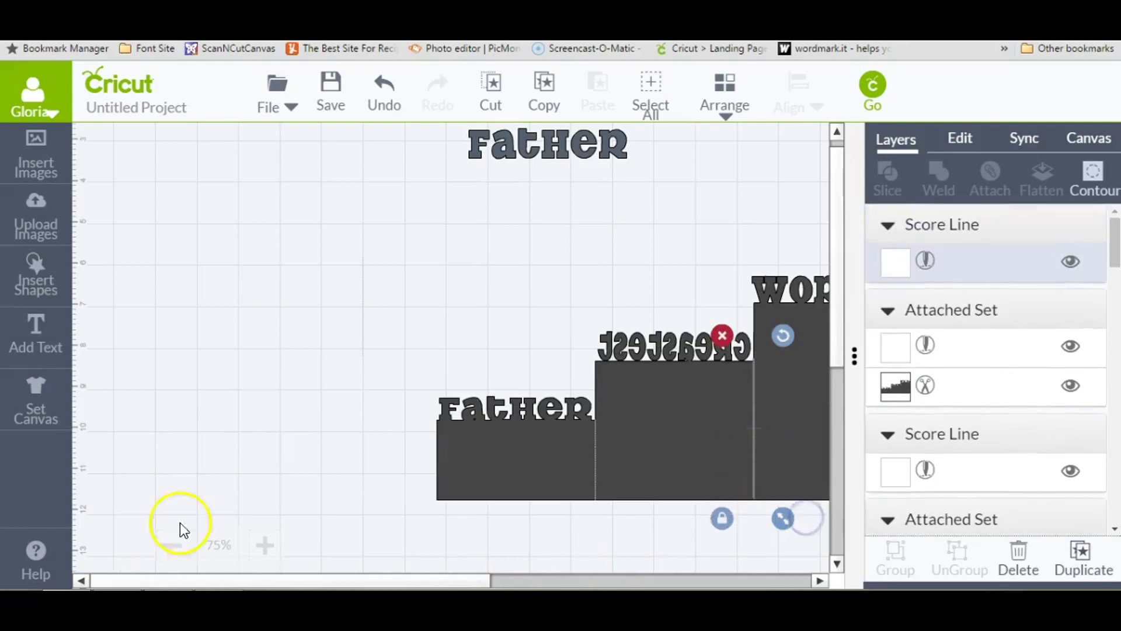
Attach the score line at the GREASTEST and WORLD'S fold to the panel set.
{"action": "left_click", "coordinate": [263, 547]}
{"action": "left_click", "coordinate": [264, 548]}
{"action": "left_click_drag", "start_coordinate": [342, 577], "coordinate": [440, 578]}
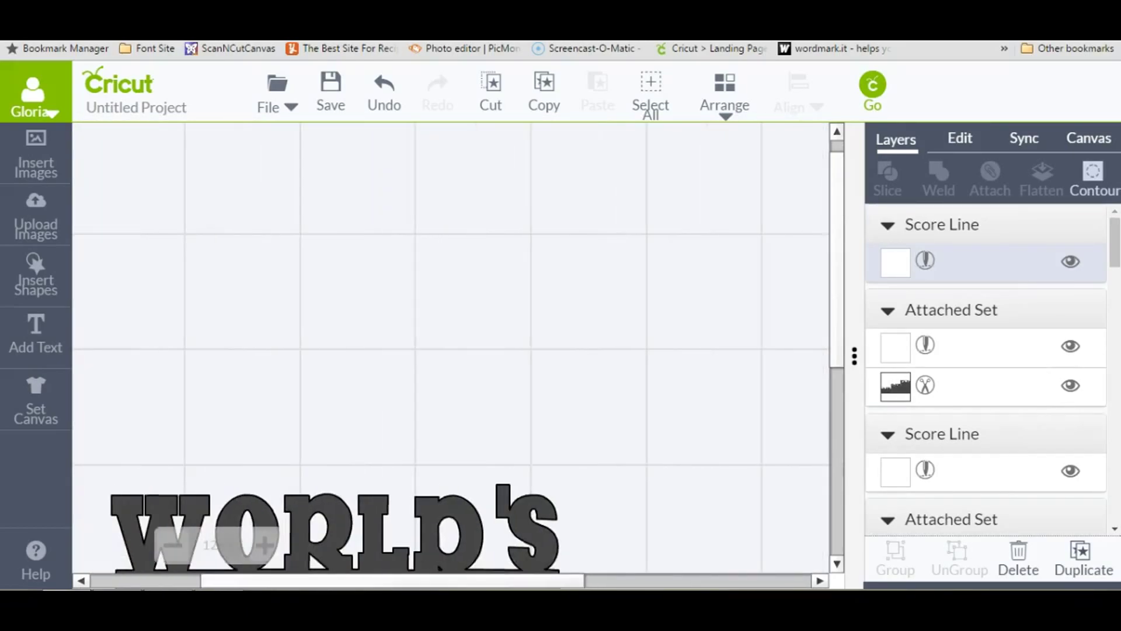
{"action": "mouse_move", "coordinate": [839, 244]}
{"action": "left_mouse_down"}
{"action": "mouse_move", "coordinate": [841, 263]}
{"action": "mouse_move", "coordinate": [832, 258]}
{"action": "left_mouse_up"}
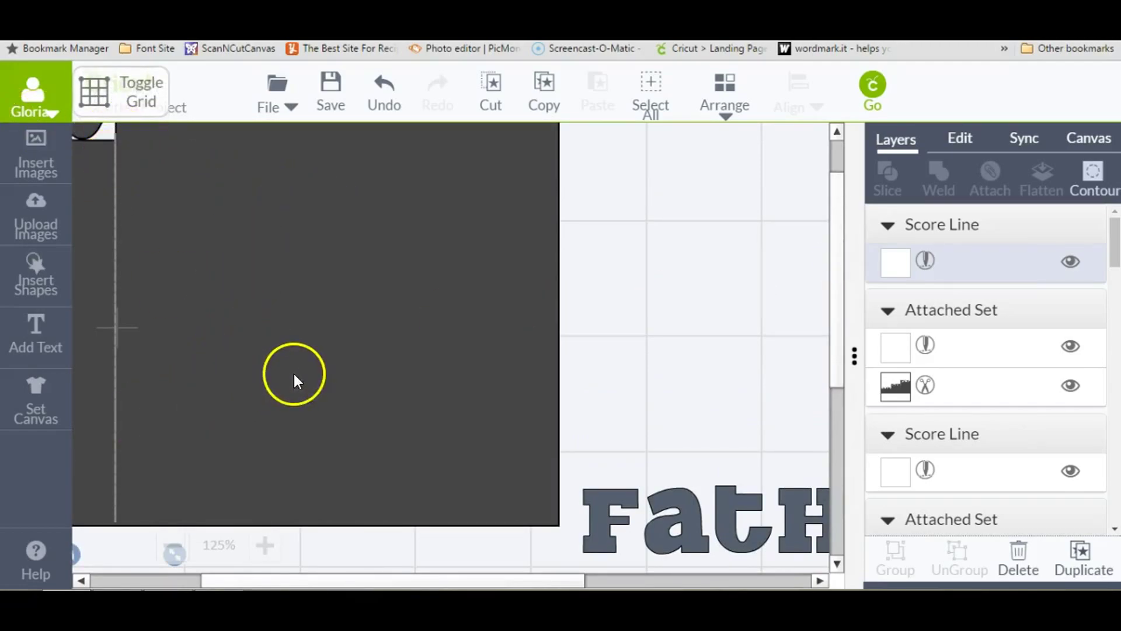
{"action": "left_click", "coordinate": [314, 345]}
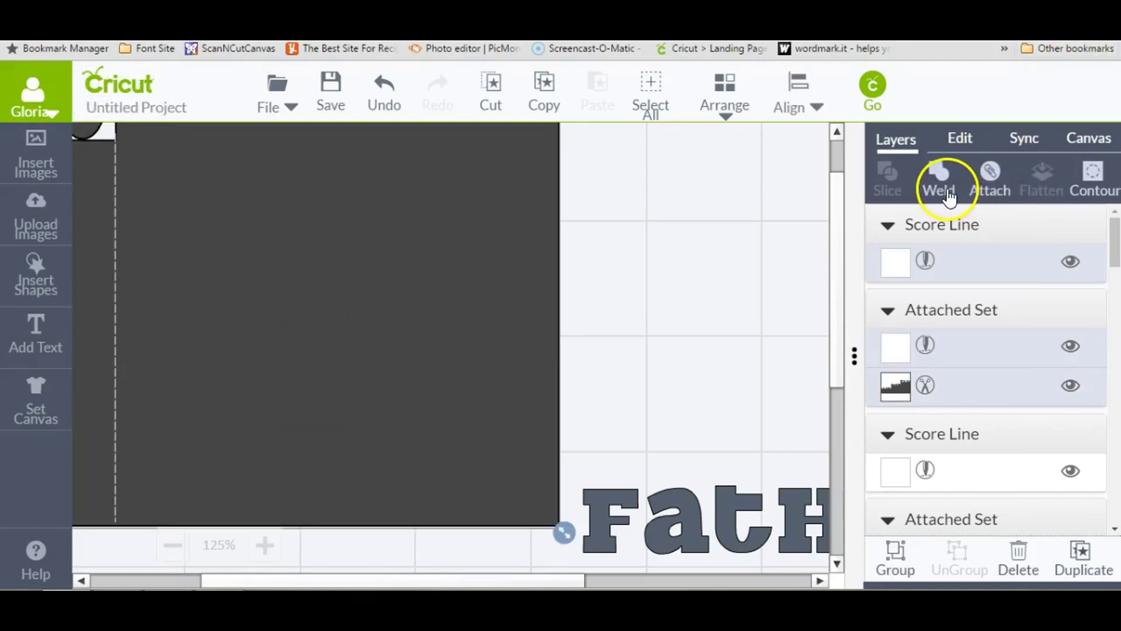
{"action": "left_click", "coordinate": [987, 186]}
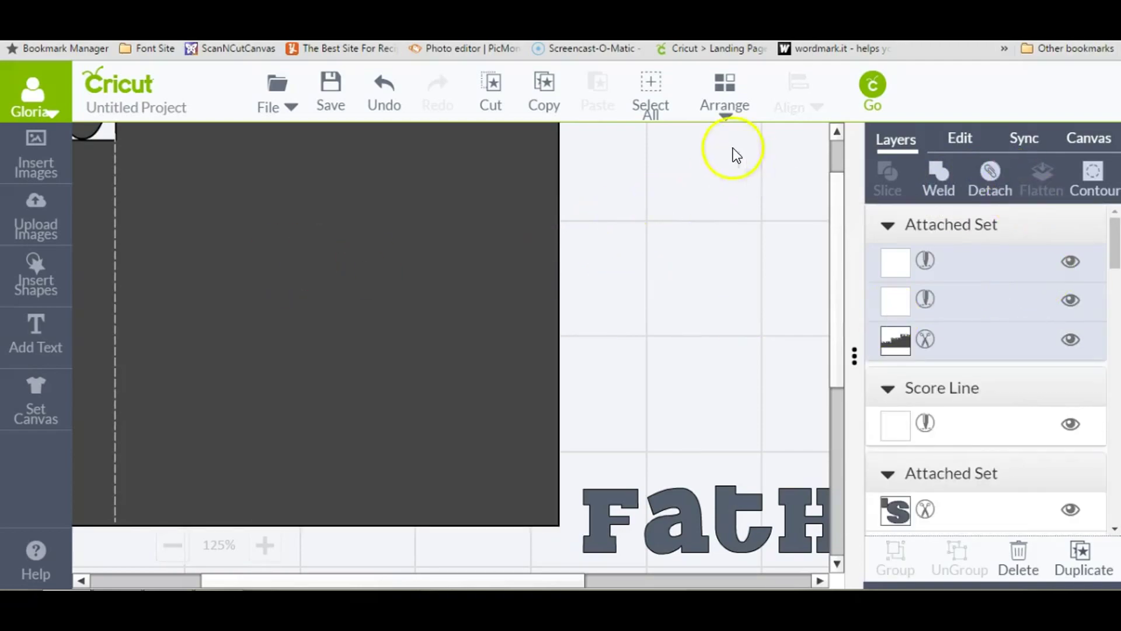
Move the front tall spare square below the panel's GREASTEST tier and shift the medium spare square down beneath it.
{"action": "left_click", "coordinate": [175, 547]}
{"action": "left_click", "coordinate": [176, 547]}
{"action": "left_click", "coordinate": [175, 546]}
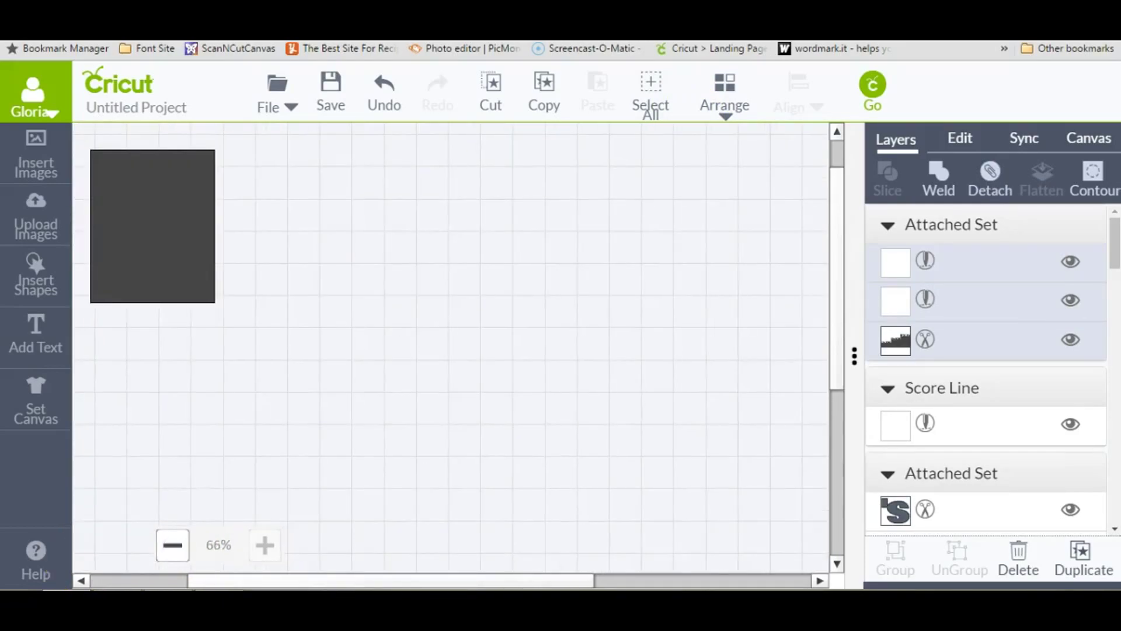
{"action": "left_click_drag", "start_coordinate": [275, 586], "coordinate": [207, 566]}
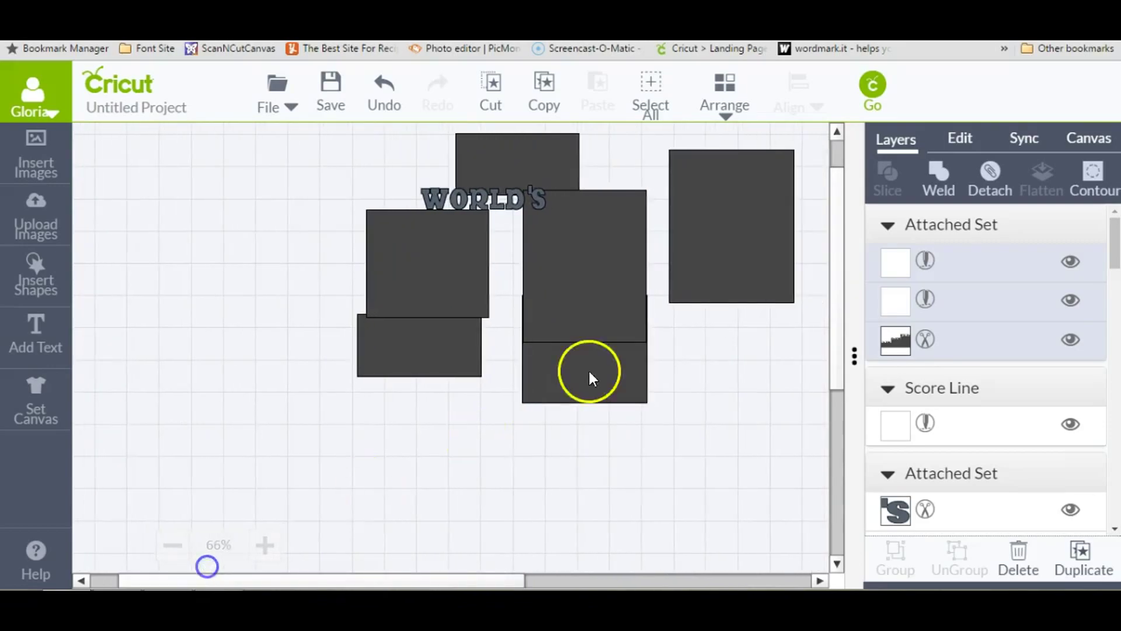
{"action": "left_click", "coordinate": [828, 282]}
{"action": "mouse_move", "coordinate": [828, 281]}
{"action": "left_mouse_down"}
{"action": "mouse_move", "coordinate": [823, 262]}
{"action": "mouse_move", "coordinate": [825, 272]}
{"action": "left_mouse_up"}
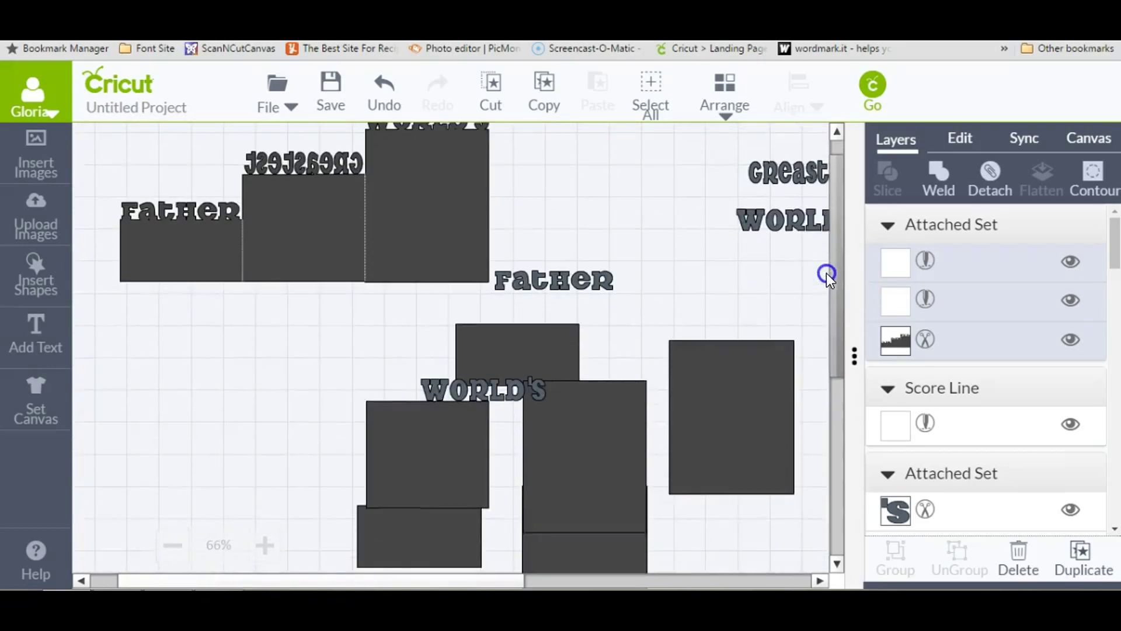
{"action": "left_click_drag", "start_coordinate": [564, 521], "coordinate": [310, 449]}
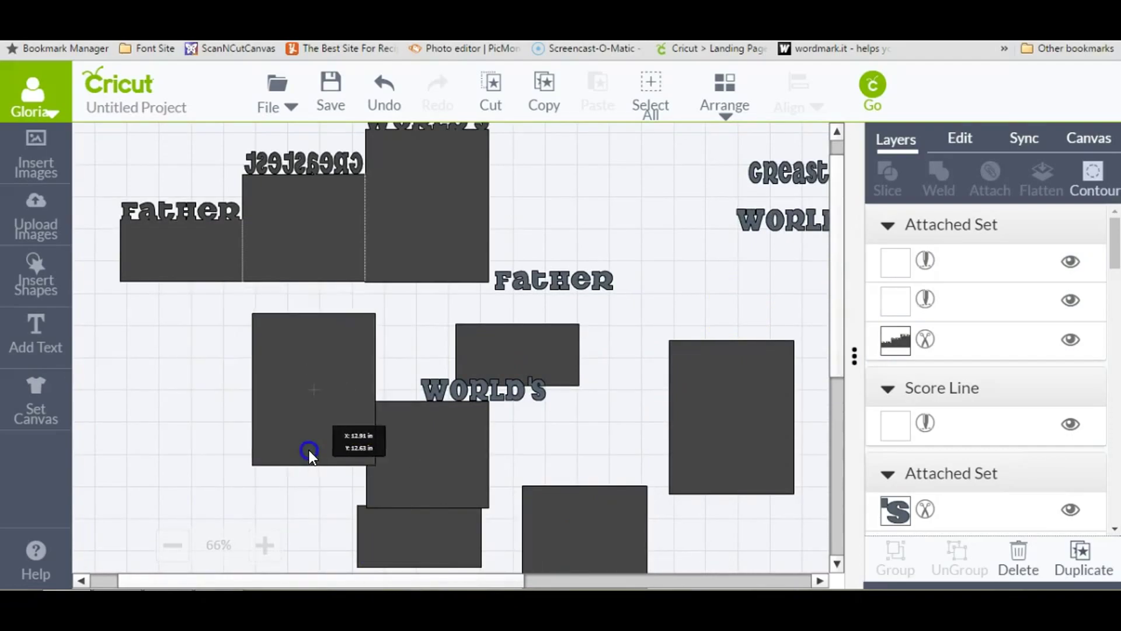
{"action": "left_click_drag", "start_coordinate": [408, 503], "coordinate": [300, 558]}
{"action": "left_click_drag", "start_coordinate": [300, 383], "coordinate": [340, 403]}
Place the spare WORLD'S and FATHER words over the matching lettering on the panel.
{"action": "left_click_drag", "start_coordinate": [516, 401], "coordinate": [584, 251]}
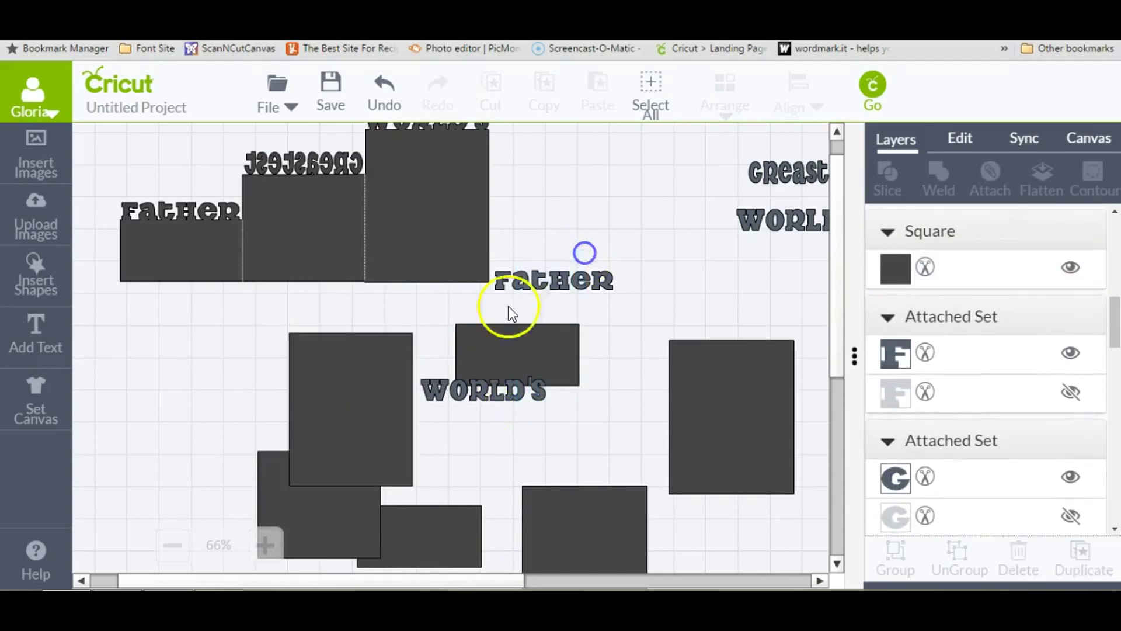
{"action": "scroll", "coordinate": [836, 318], "scroll_direction": "up", "scroll_amount": 1}
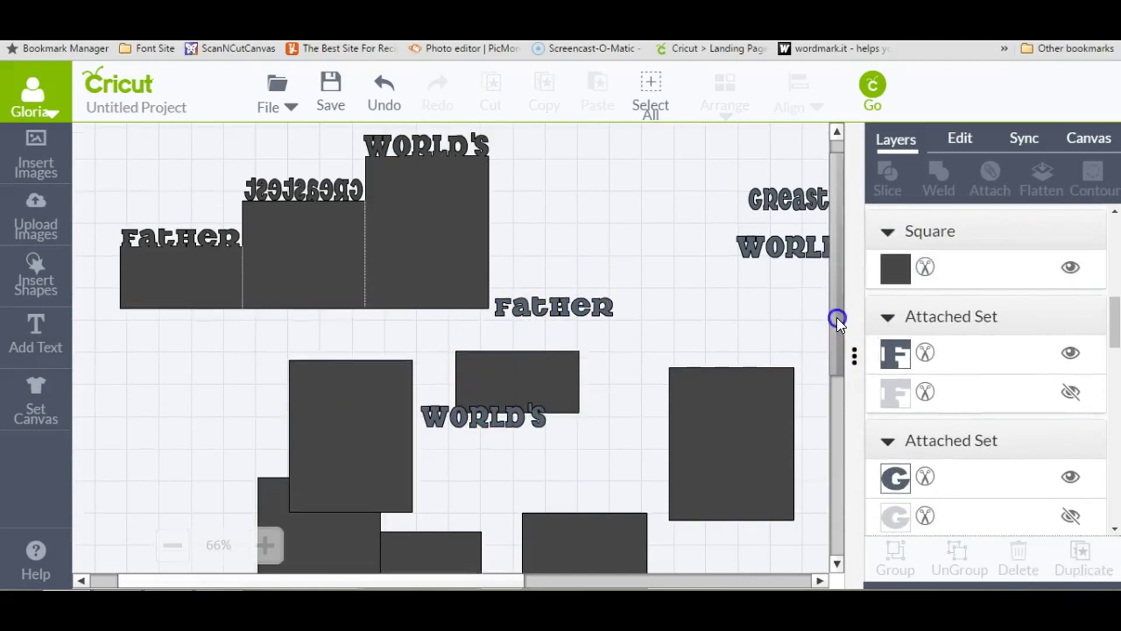
{"action": "left_click_drag", "start_coordinate": [501, 475], "coordinate": [443, 201]}
{"action": "left_click_drag", "start_coordinate": [566, 358], "coordinate": [190, 285]}
Place the tall spare square over the WORLD'S tier, move it to the front, and lower it slightly beneath the lettering.
{"action": "left_click_drag", "start_coordinate": [390, 492], "coordinate": [474, 290]}
{"action": "left_click", "coordinate": [724, 94]}
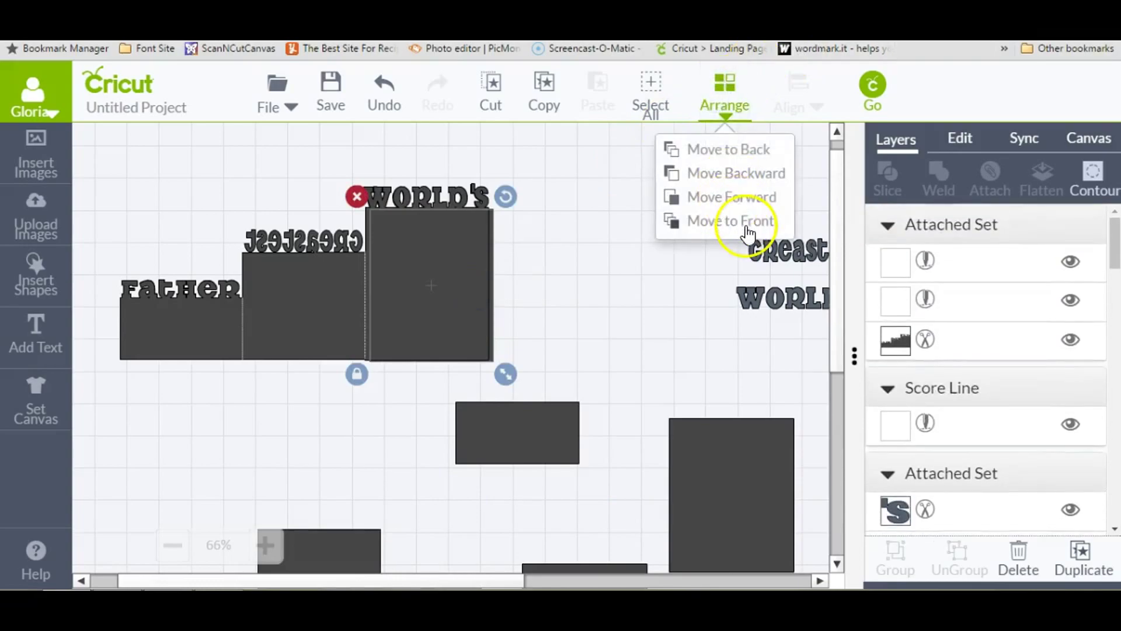
{"action": "left_click", "coordinate": [747, 225]}
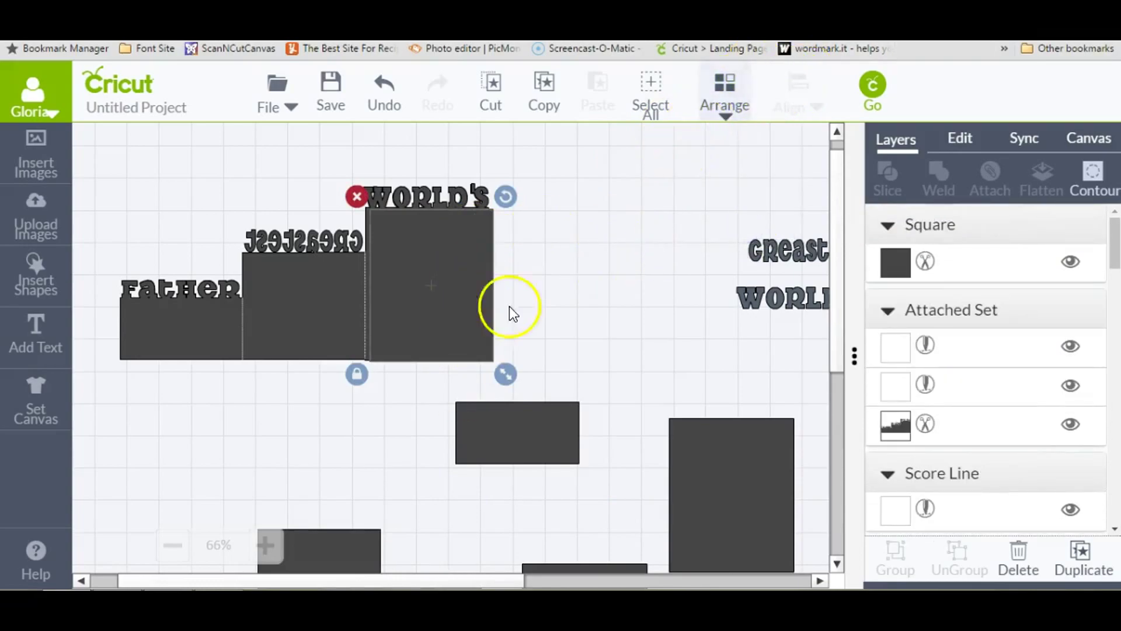
{"action": "left_click_drag", "start_coordinate": [478, 247], "coordinate": [479, 273]}
Delete the scattered spare squares below the panel and one of the stacked tall squares beside it.
{"action": "left_click", "coordinate": [541, 440]}
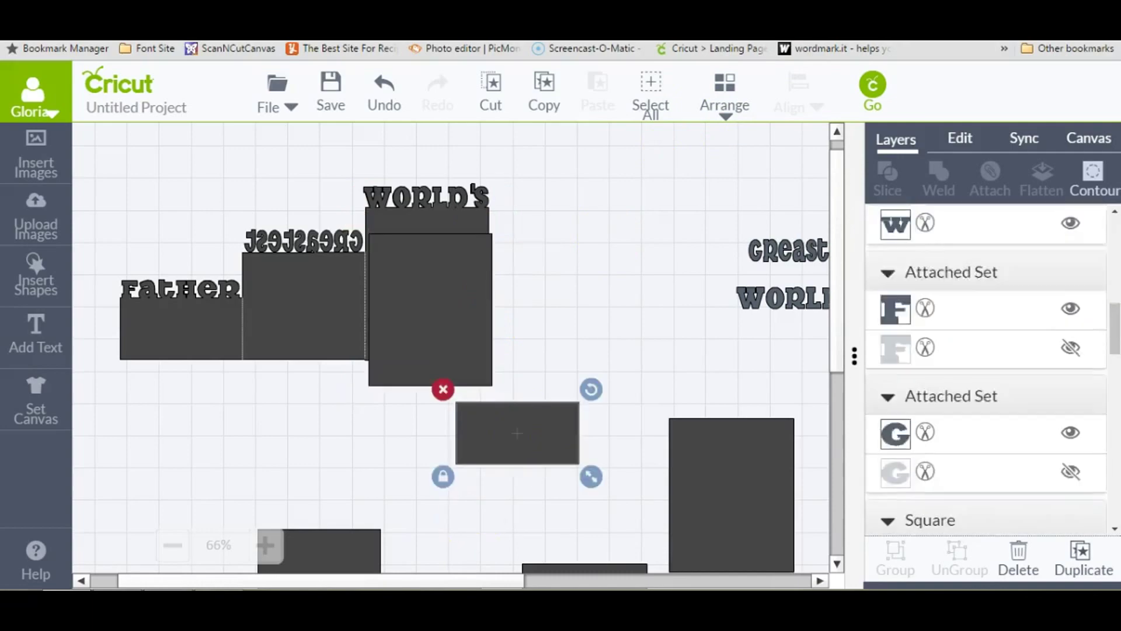
{"action": "left_click", "coordinate": [324, 534]}
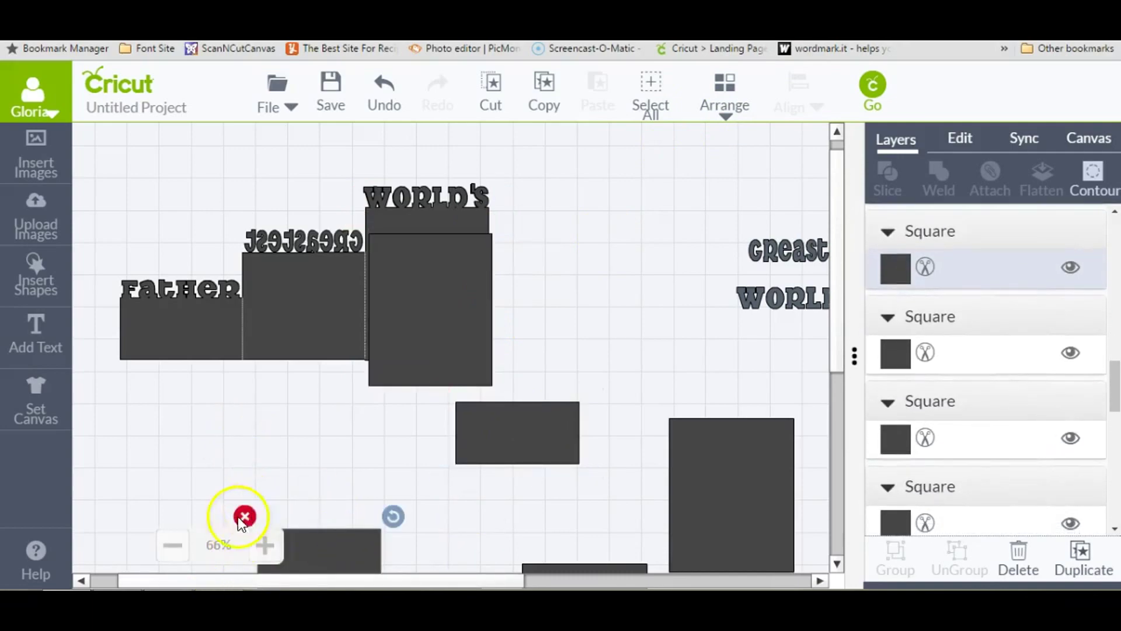
{"action": "left_click", "coordinate": [626, 560]}
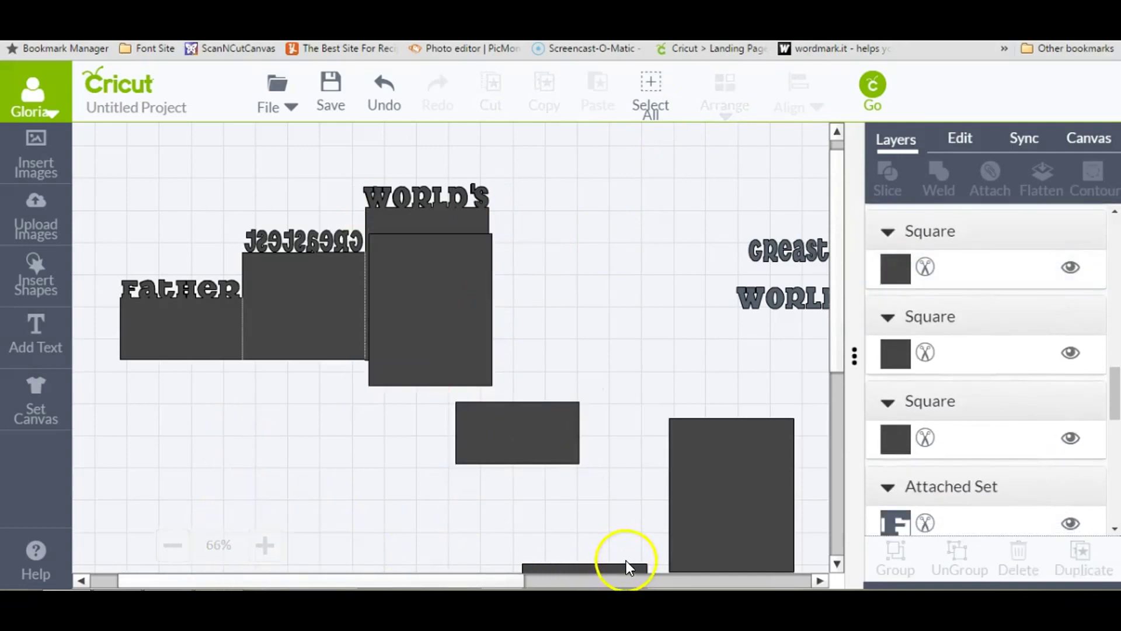
{"action": "left_click", "coordinate": [513, 431]}
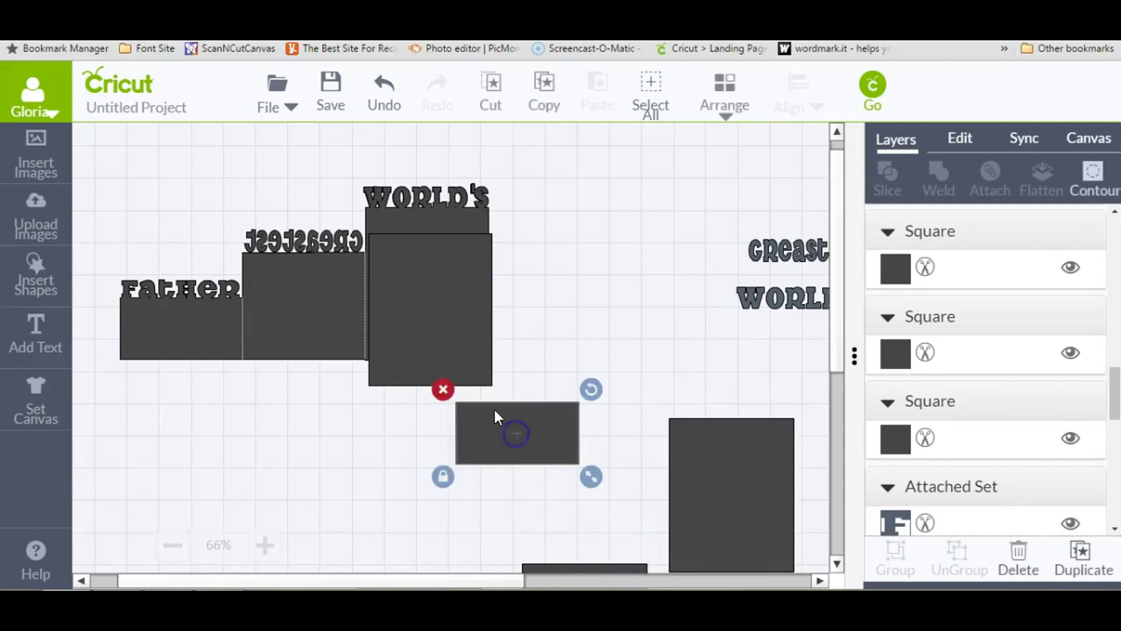
{"action": "left_click", "coordinate": [443, 390]}
{"action": "left_click", "coordinate": [749, 502]}
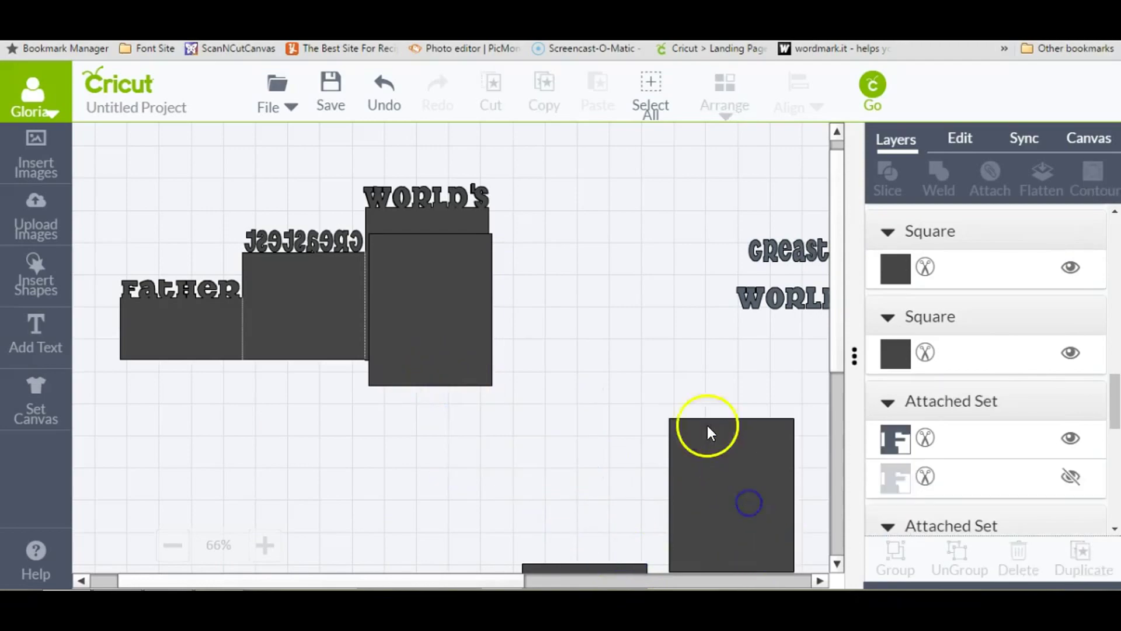
{"action": "left_click", "coordinate": [646, 402]}
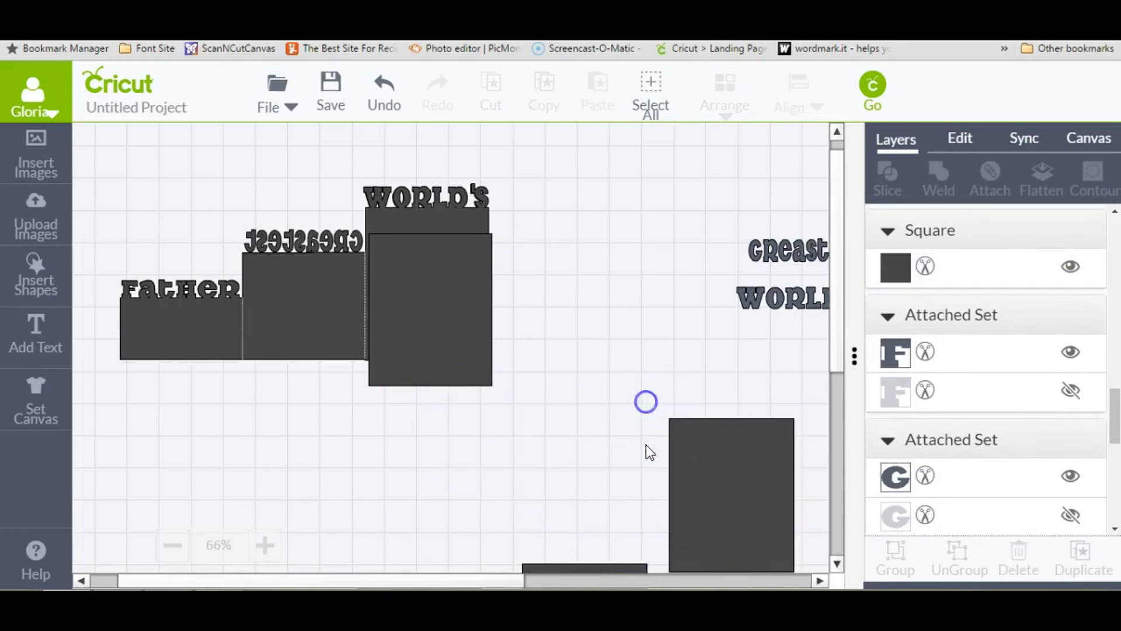
{"action": "left_click", "coordinate": [615, 566]}
{"action": "left_click", "coordinate": [508, 551]}
Place the spare GREASTEST word over the panel's mirrored lettering, move it to the front, and flip it horizontally.
{"action": "left_click_drag", "start_coordinate": [777, 262], "coordinate": [271, 241]}
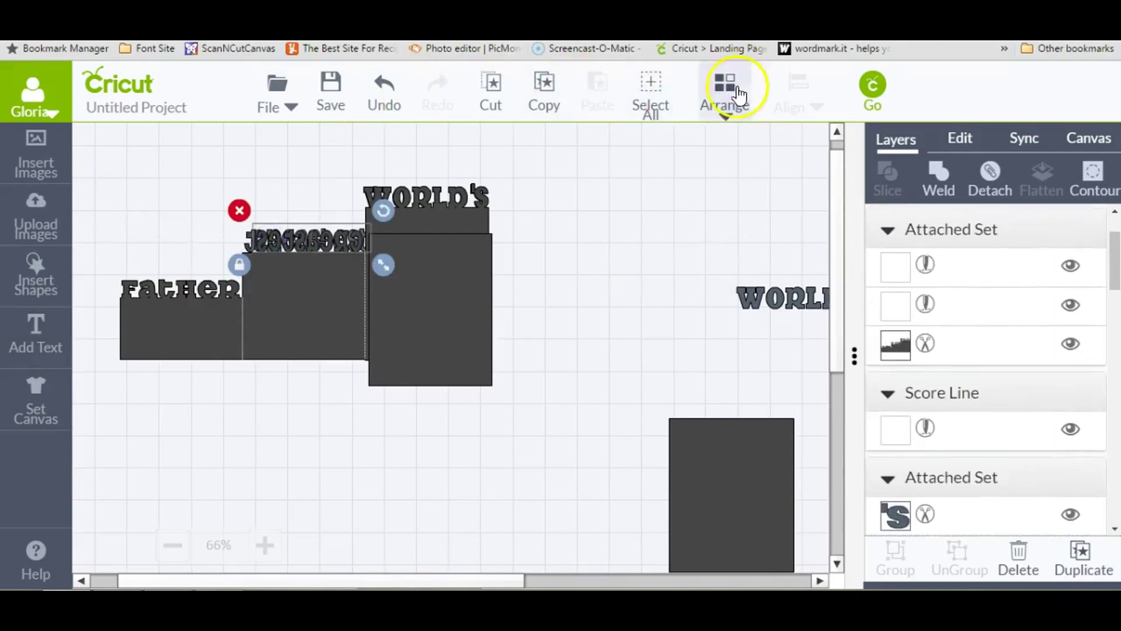
{"action": "left_click", "coordinate": [727, 93]}
{"action": "left_click", "coordinate": [769, 224]}
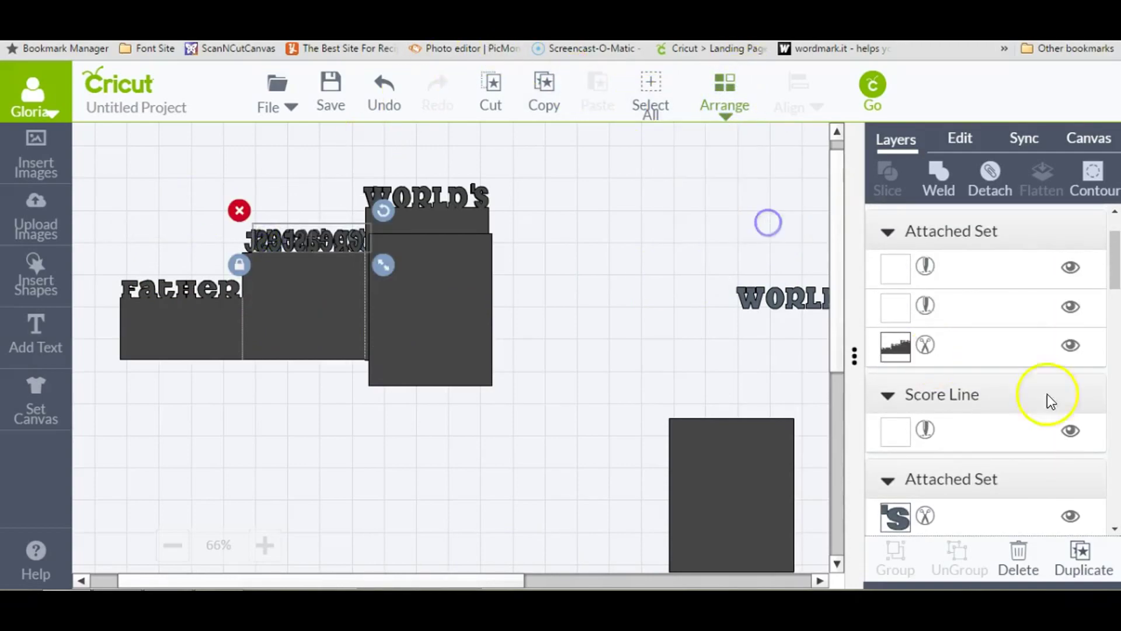
{"action": "left_click", "coordinate": [947, 178]}
{"action": "left_click", "coordinate": [962, 139]}
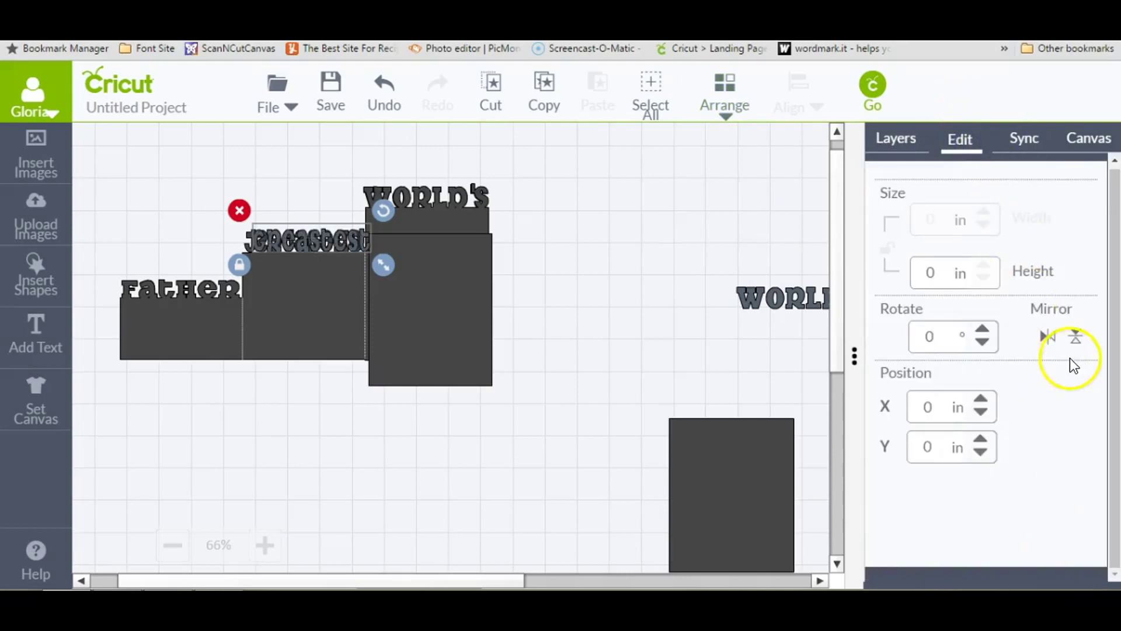
{"action": "left_click", "coordinate": [1057, 337]}
Move the spare GREASTEST word just above the panel's mirrored lettering and flip it back to its readable orientation.
{"action": "left_click", "coordinate": [354, 243]}
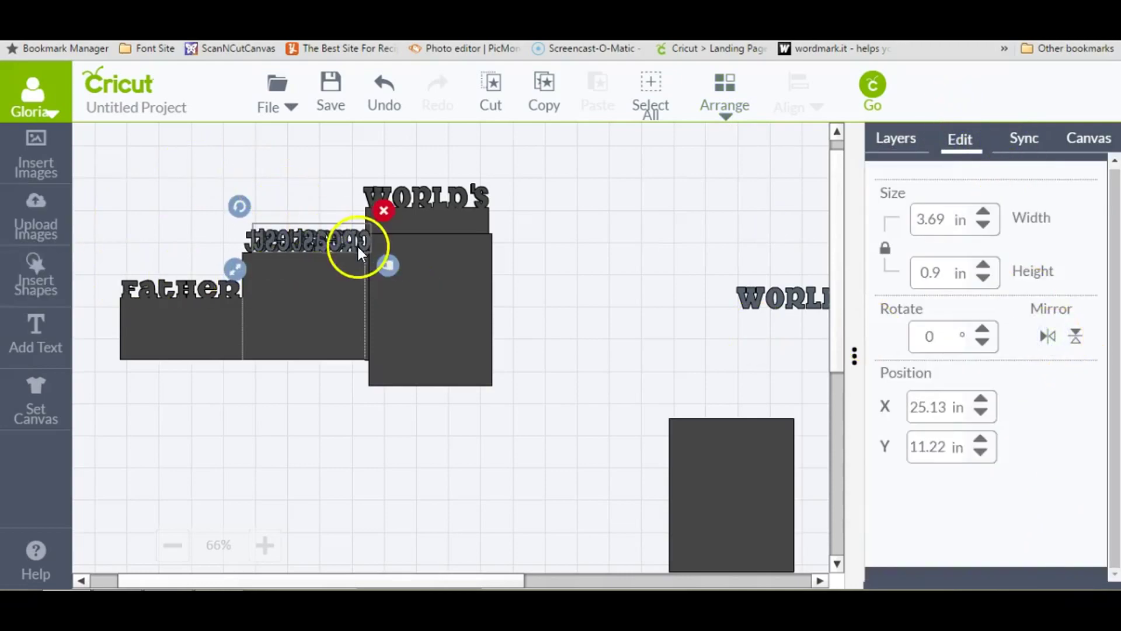
{"action": "left_click_drag", "start_coordinate": [353, 244], "coordinate": [326, 218]}
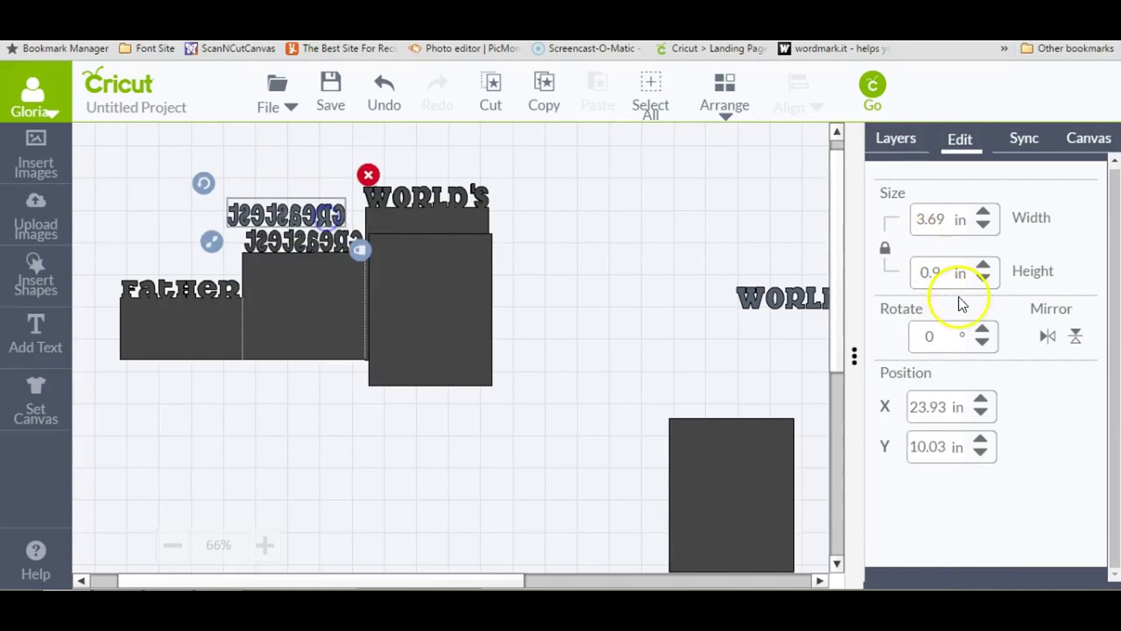
{"action": "left_click", "coordinate": [1047, 336]}
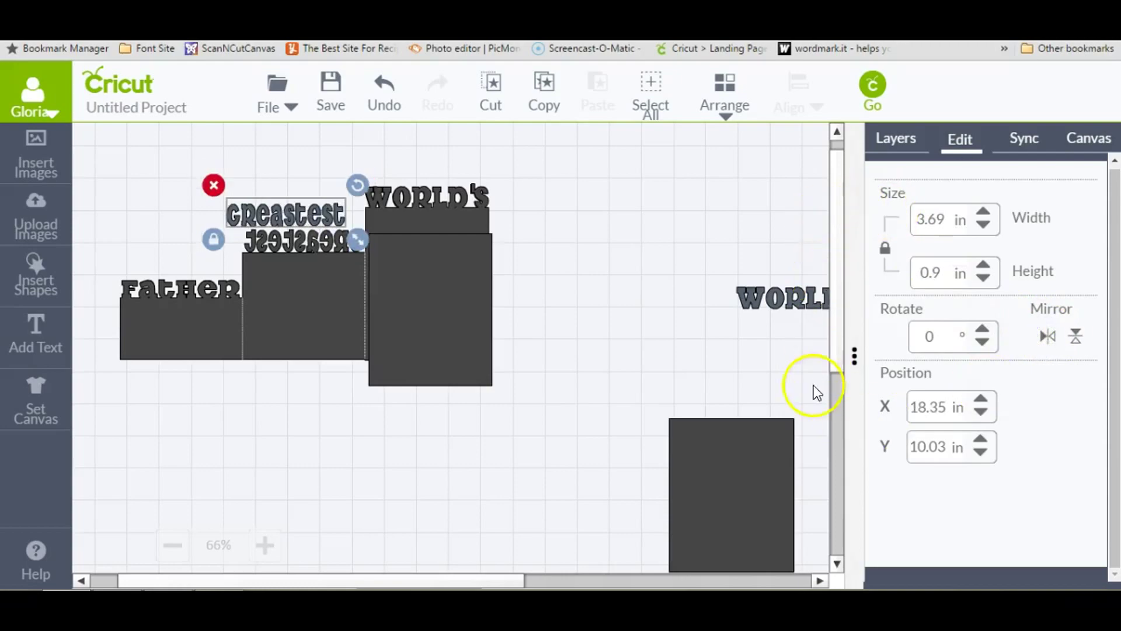
Delete the leftover spare WORLD'S, GREASTEST and FATHER words around the panel, along with another stacked tall square.
{"action": "left_click", "coordinate": [747, 295]}
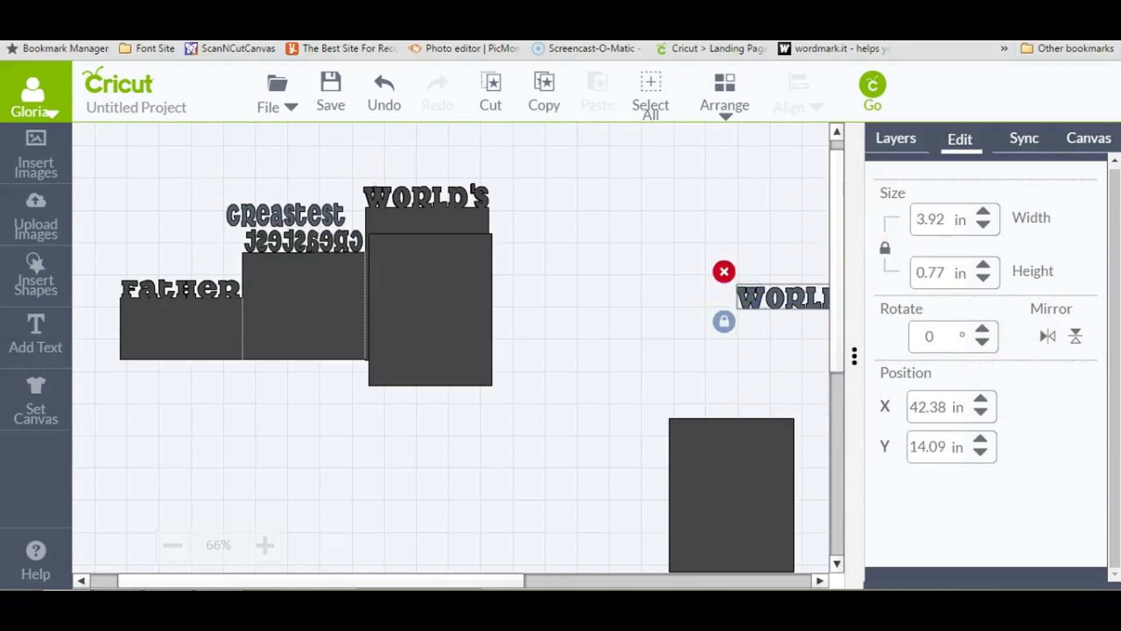
{"action": "left_click", "coordinate": [754, 495]}
{"action": "left_click", "coordinate": [655, 404]}
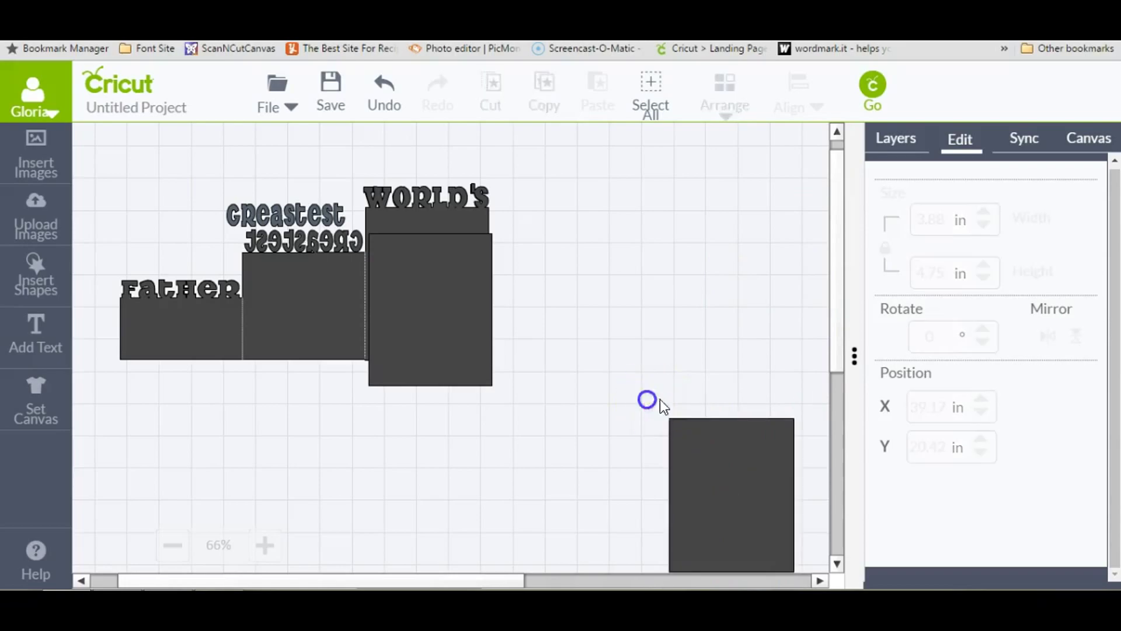
{"action": "scroll", "coordinate": [840, 307], "scroll_direction": "up", "scroll_amount": 3}
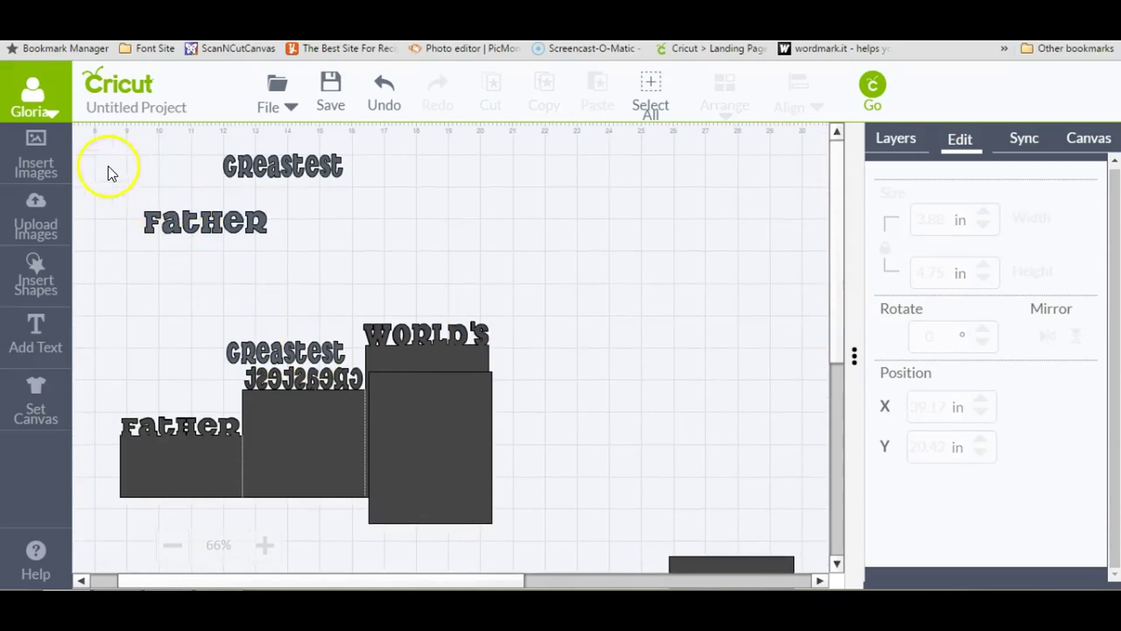
{"action": "left_click_drag", "start_coordinate": [92, 130], "coordinate": [472, 243]}
{"action": "left_click", "coordinate": [131, 140]}
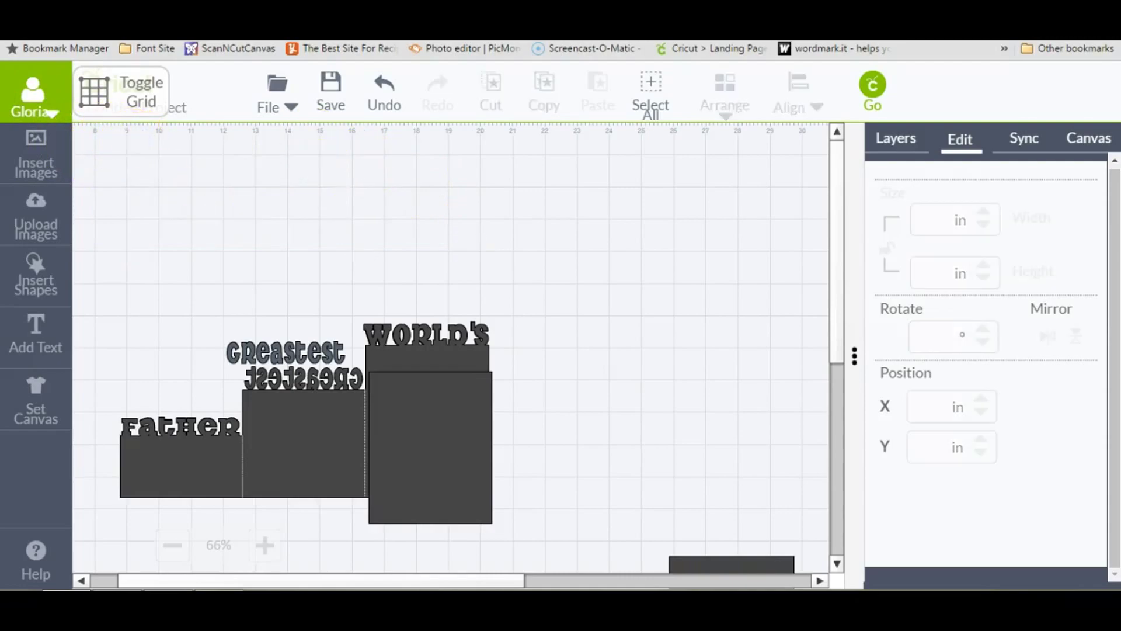
Move the tall square onto the WORLD'S tier, shrink it to about 3.68 by 4.54 in, and inset it within the tier.
{"action": "left_click_drag", "start_coordinate": [433, 457], "coordinate": [429, 429]}
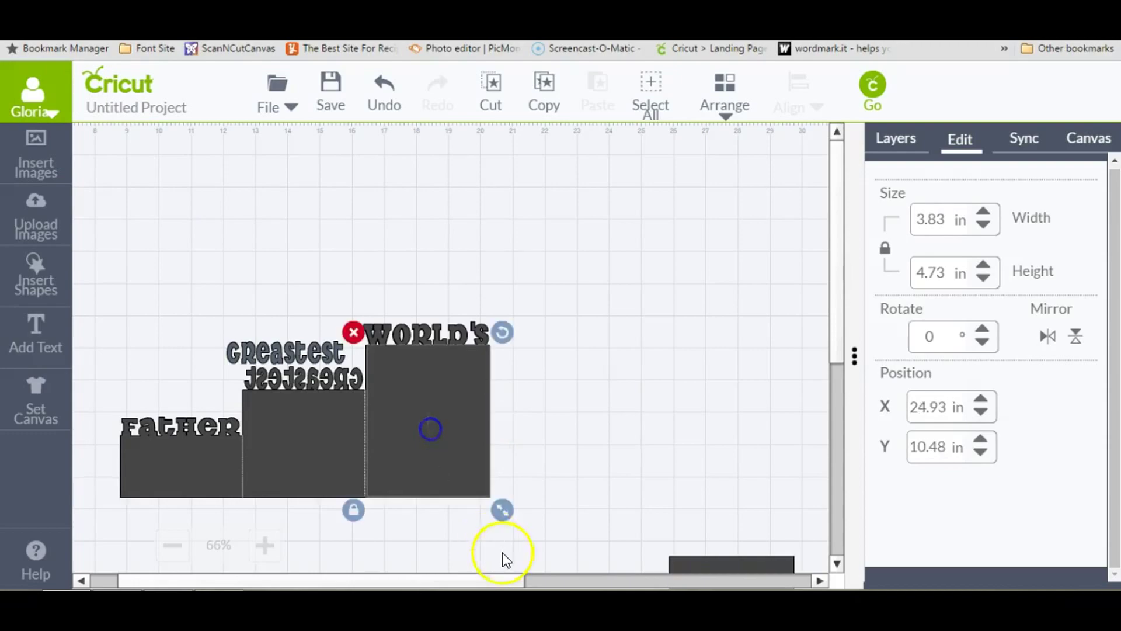
{"action": "left_click_drag", "start_coordinate": [504, 505], "coordinate": [502, 507]}
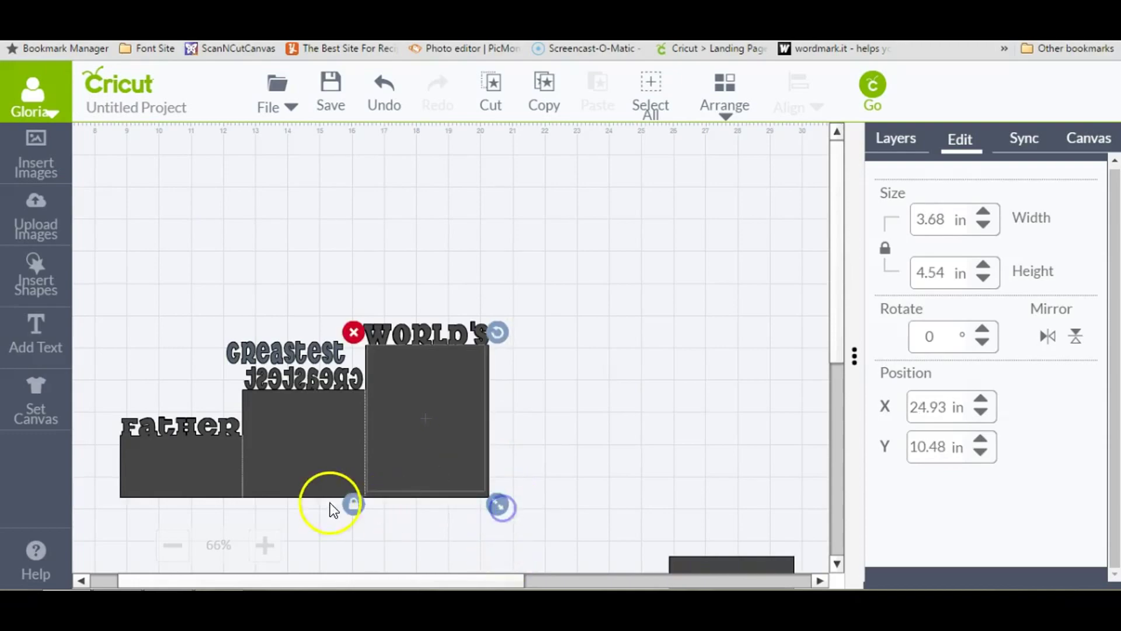
{"action": "left_click_drag", "start_coordinate": [449, 471], "coordinate": [444, 462]}
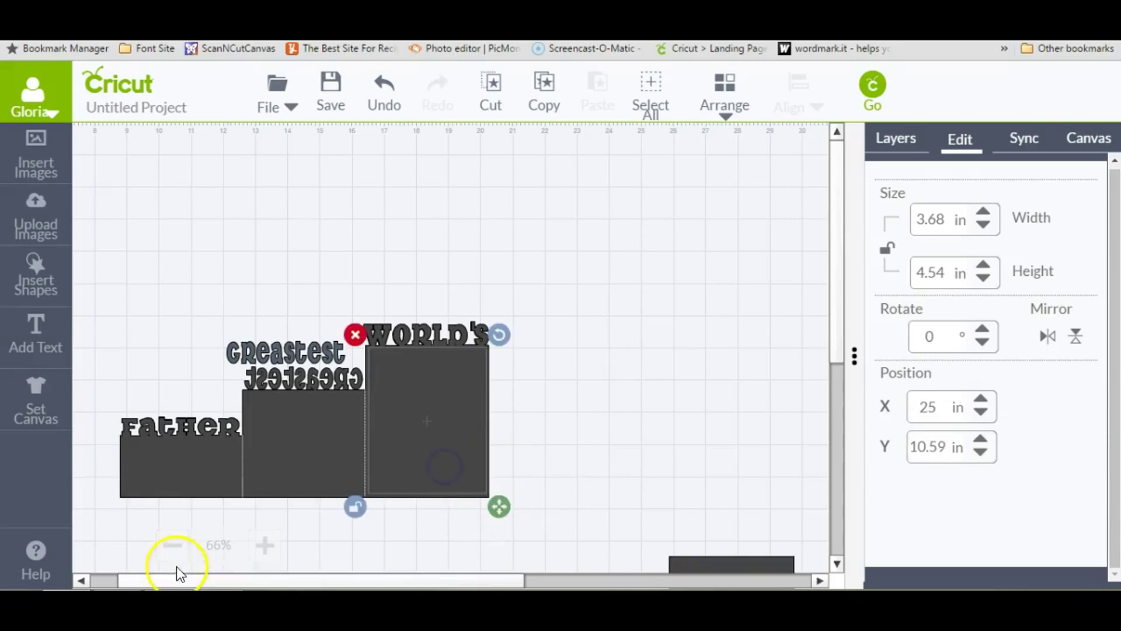
Hide the panel's cut layer to examine the words and square around the WORLD'S tier, and show it again.
{"action": "left_click", "coordinate": [265, 546]}
{"action": "left_click", "coordinate": [265, 545]}
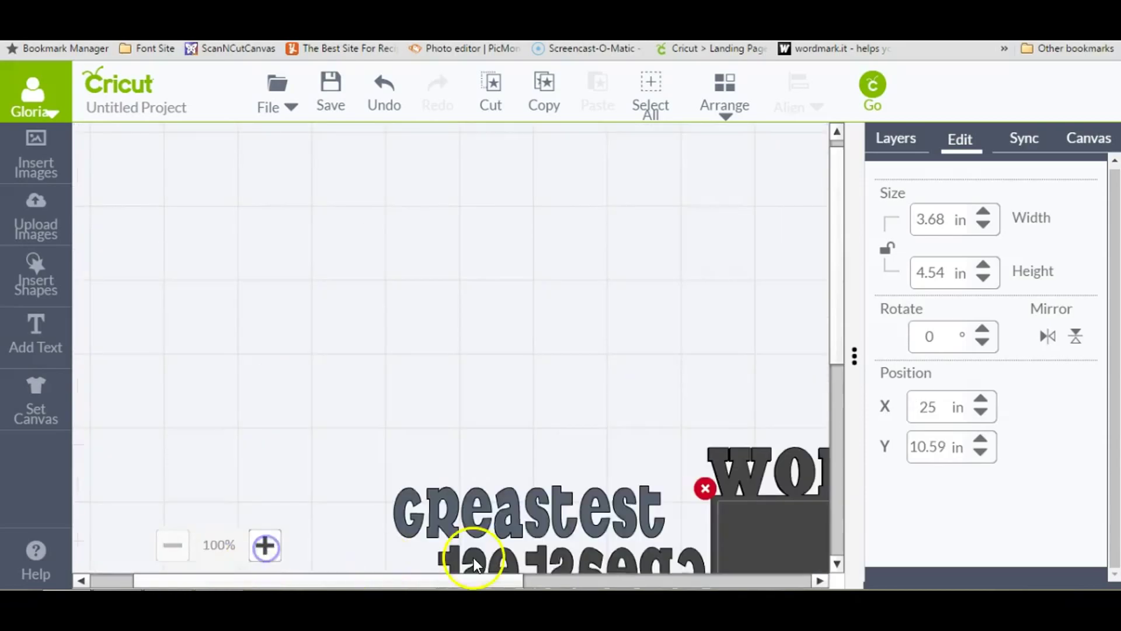
{"action": "scroll", "coordinate": [833, 330], "scroll_direction": "down", "scroll_amount": 7}
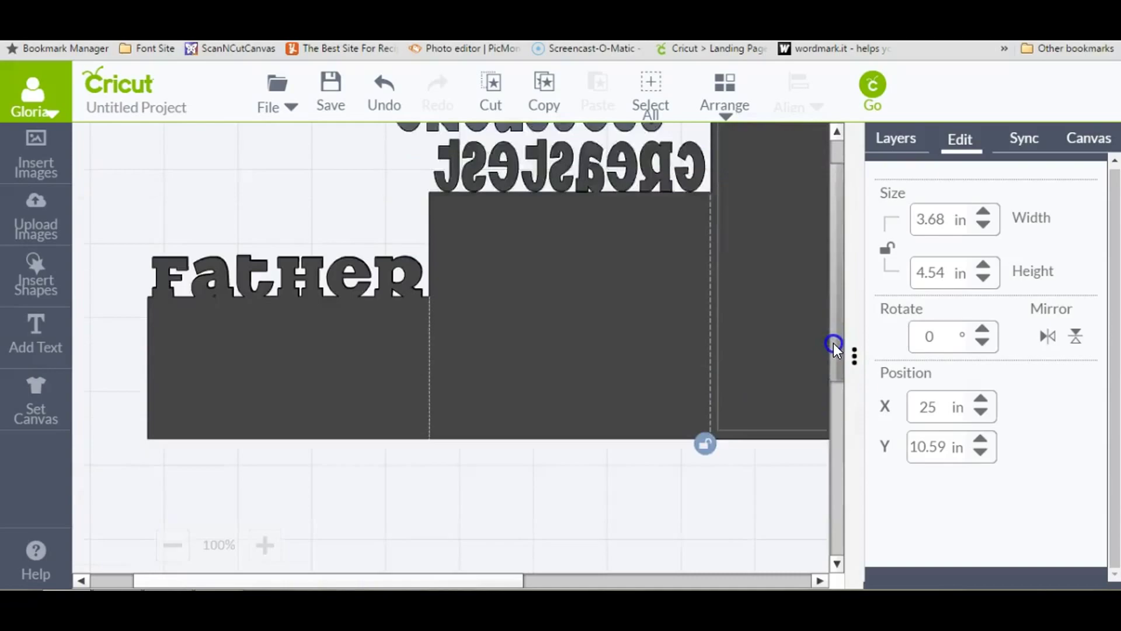
{"action": "scroll", "coordinate": [833, 345], "scroll_direction": "up", "scroll_amount": 2}
{"action": "left_click_drag", "start_coordinate": [482, 578], "coordinate": [513, 581]}
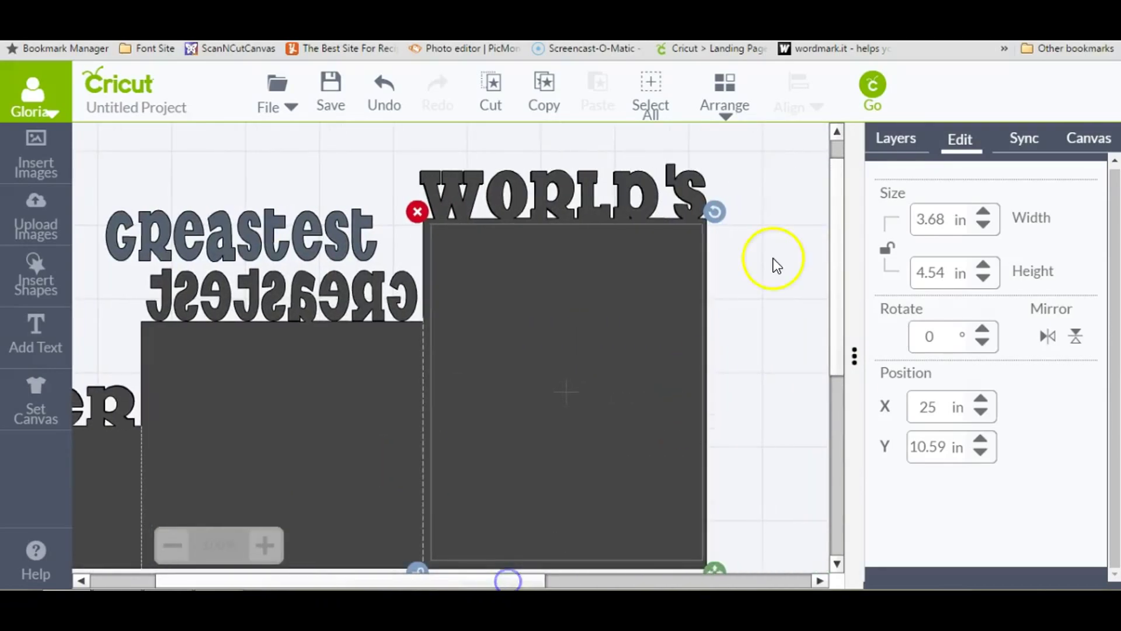
{"action": "scroll", "coordinate": [834, 283], "scroll_direction": "down", "scroll_amount": 4}
{"action": "scroll", "coordinate": [829, 282], "scroll_direction": "up", "scroll_amount": 3}
{"action": "scroll", "coordinate": [830, 281], "scroll_direction": "up", "scroll_amount": 1}
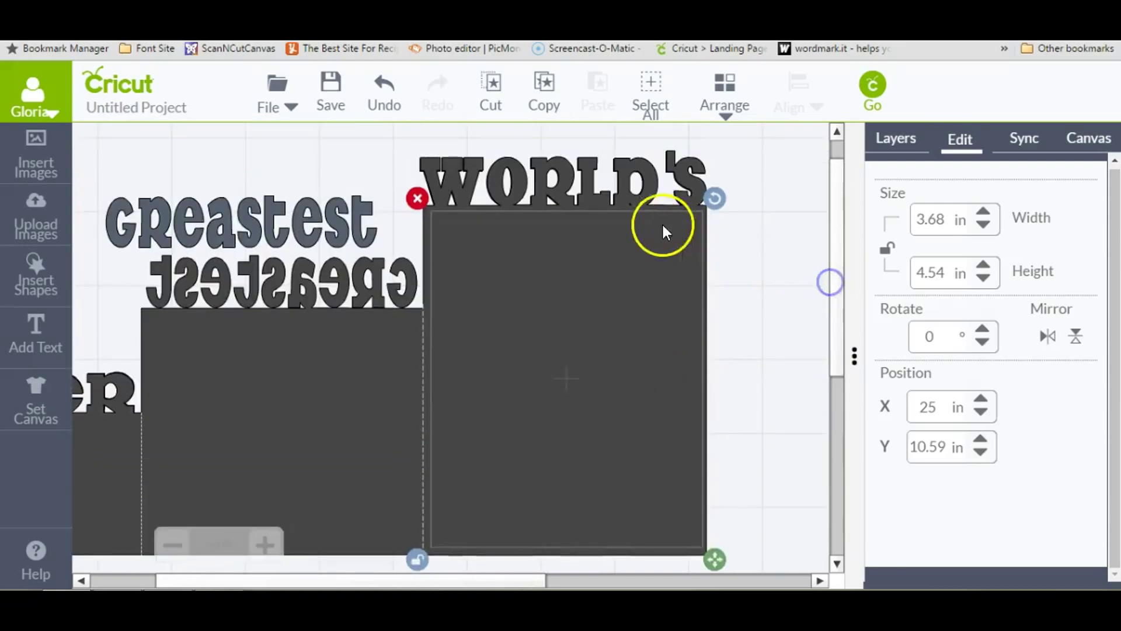
{"action": "left_click", "coordinate": [621, 183]}
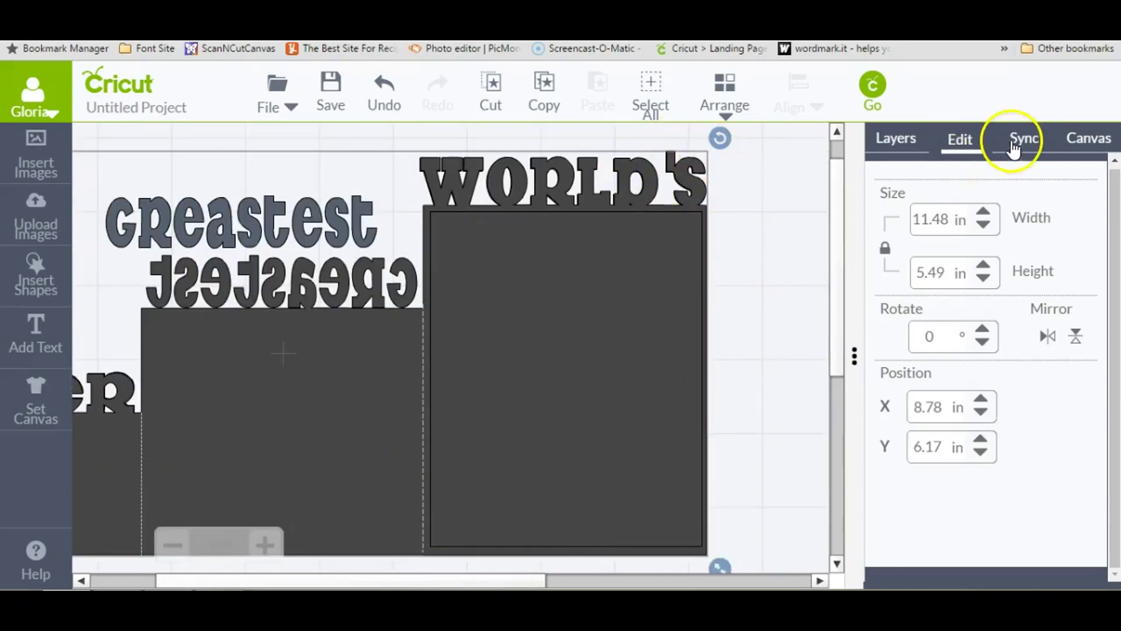
{"action": "left_click", "coordinate": [905, 139]}
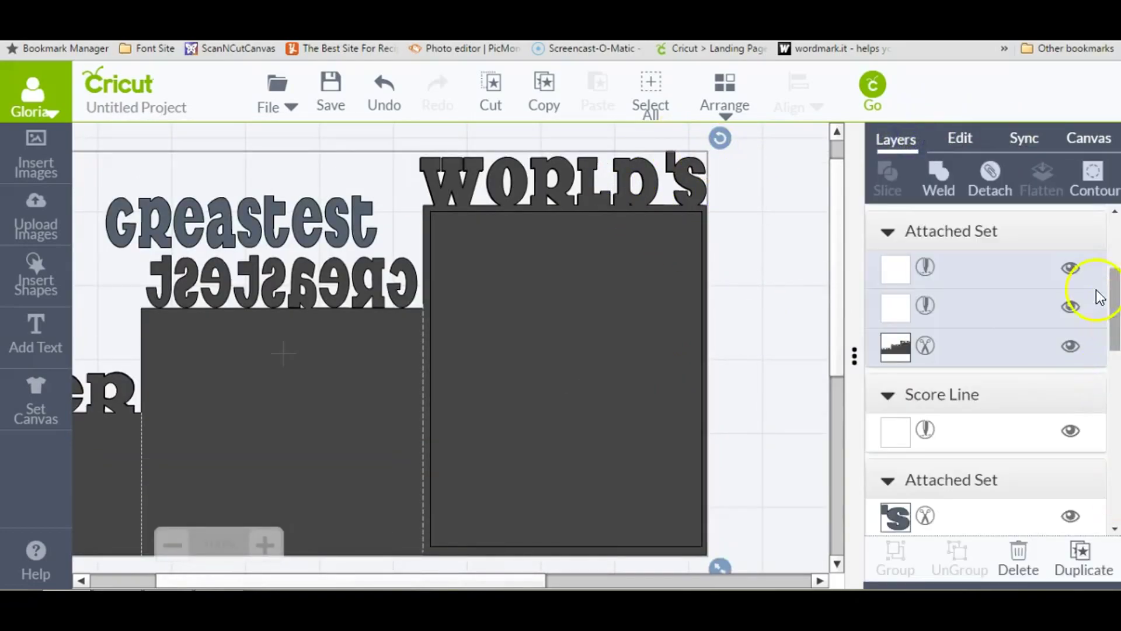
{"action": "left_click", "coordinate": [1072, 347]}
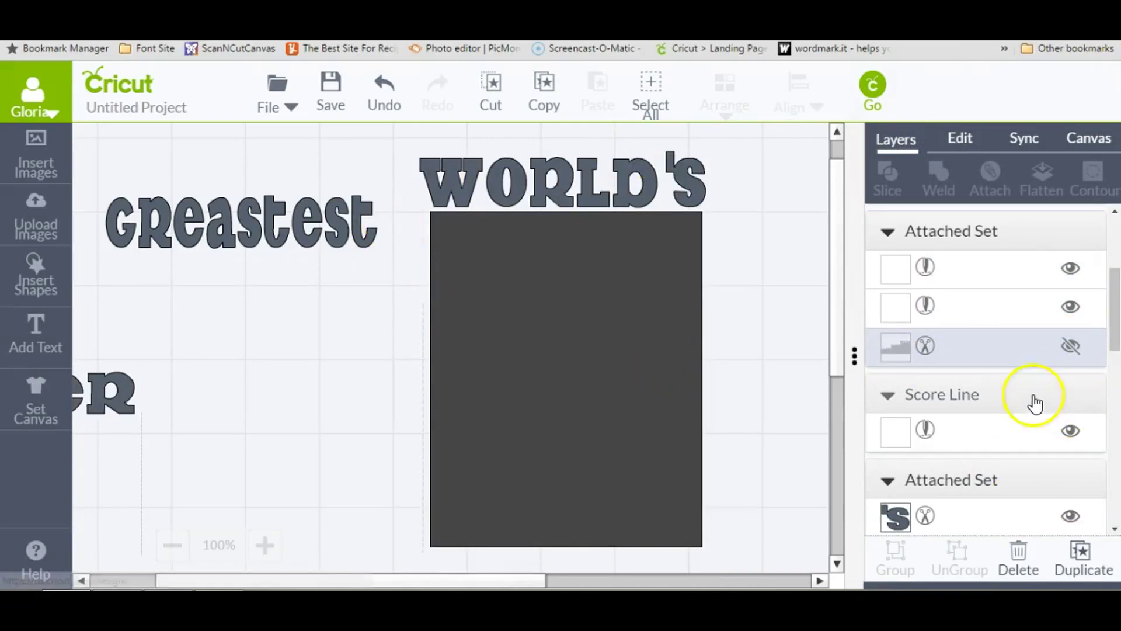
{"action": "left_click", "coordinate": [905, 346]}
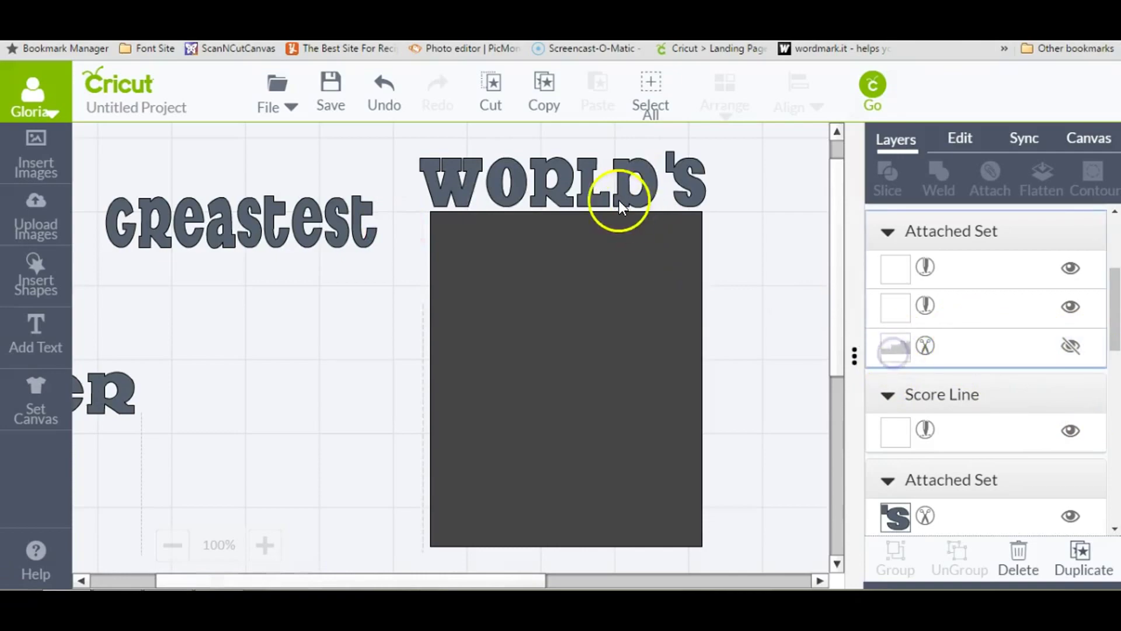
{"action": "left_click", "coordinate": [1071, 345]}
Recolor the panel's cut layer to olive #aba65e and nudge the dark square into position within the WORLD'S tier.
{"action": "left_click", "coordinate": [896, 351]}
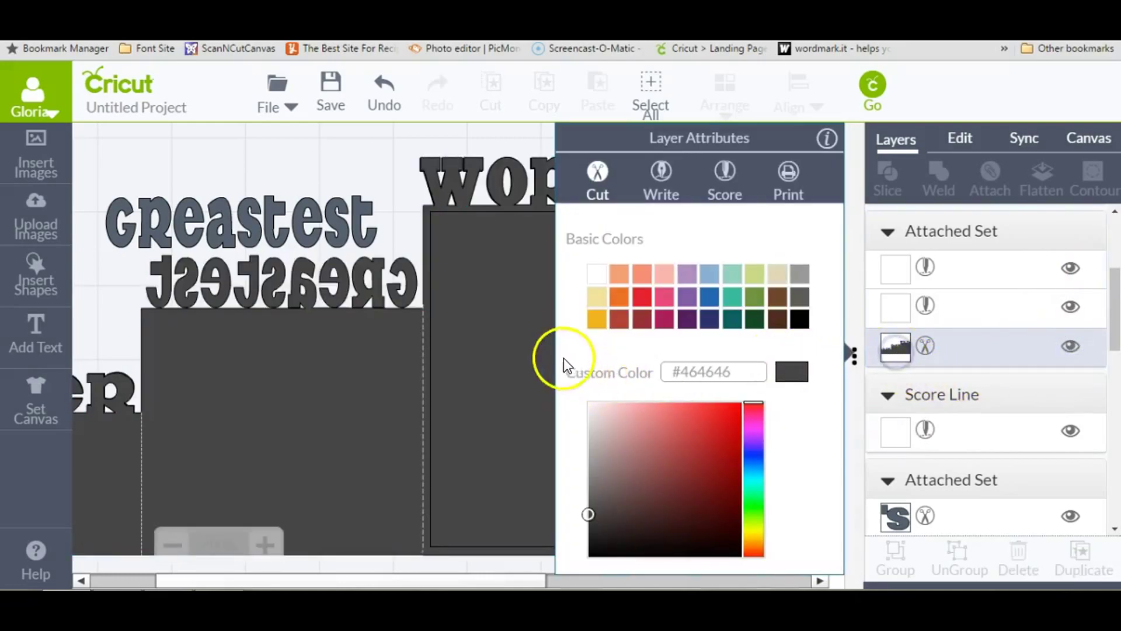
{"action": "left_click", "coordinate": [602, 303]}
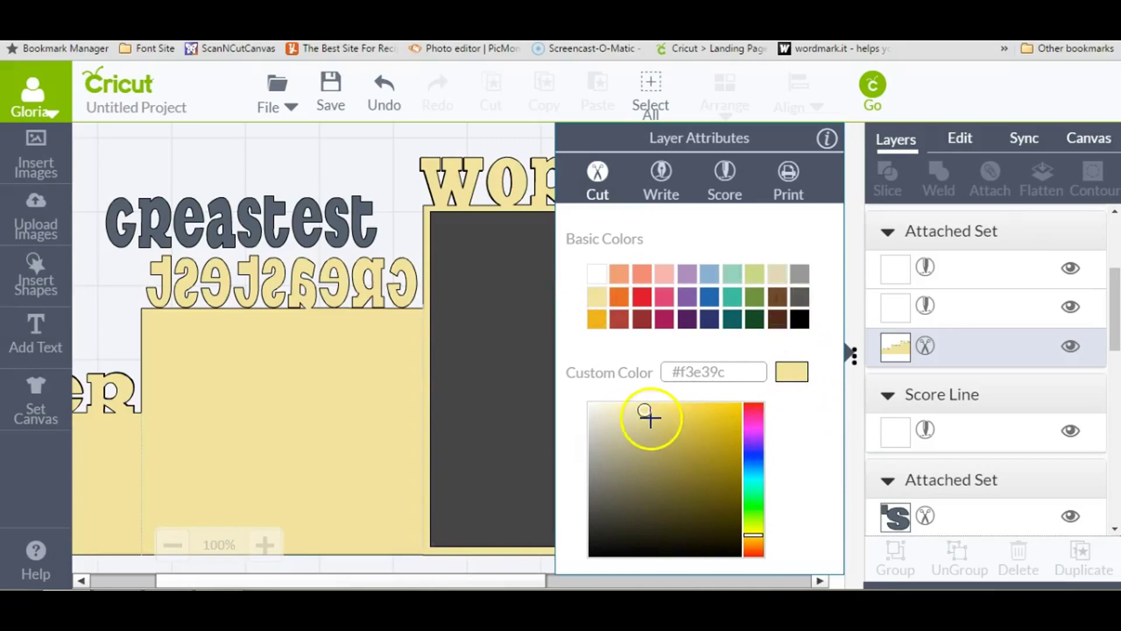
{"action": "left_click_drag", "start_coordinate": [649, 418], "coordinate": [657, 453]}
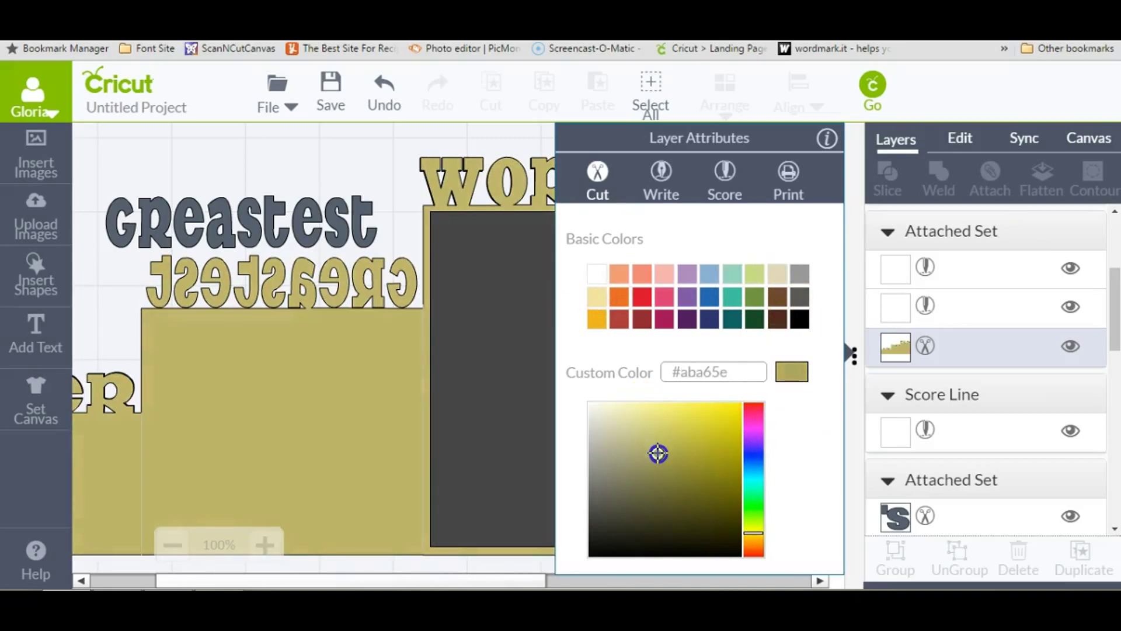
{"action": "left_click", "coordinate": [495, 362]}
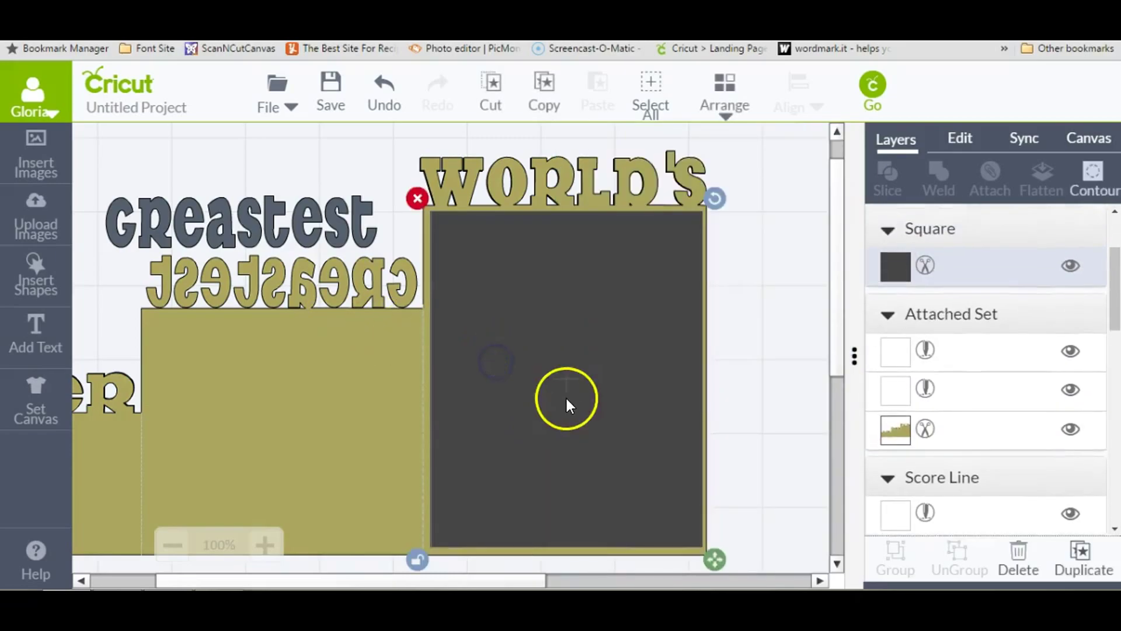
{"action": "left_click_drag", "start_coordinate": [573, 398], "coordinate": [571, 401]}
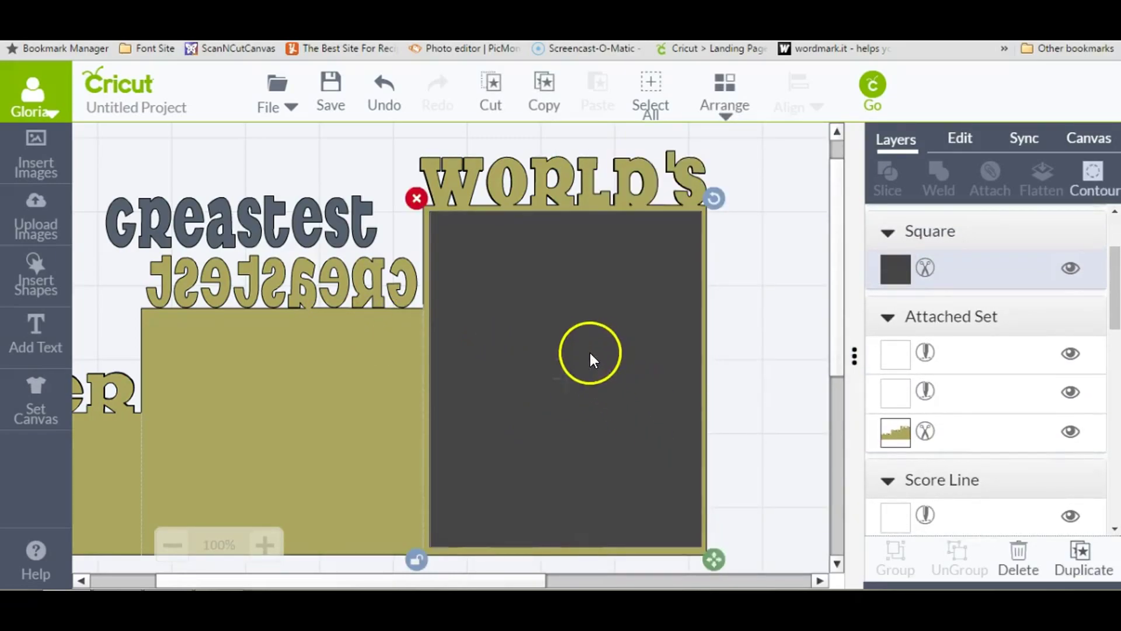
Duplicate the dark square in the WORLD'S tier and place the copy over the GREASTEST tier.
{"action": "scroll", "coordinate": [847, 296], "scroll_direction": "down", "scroll_amount": 3}
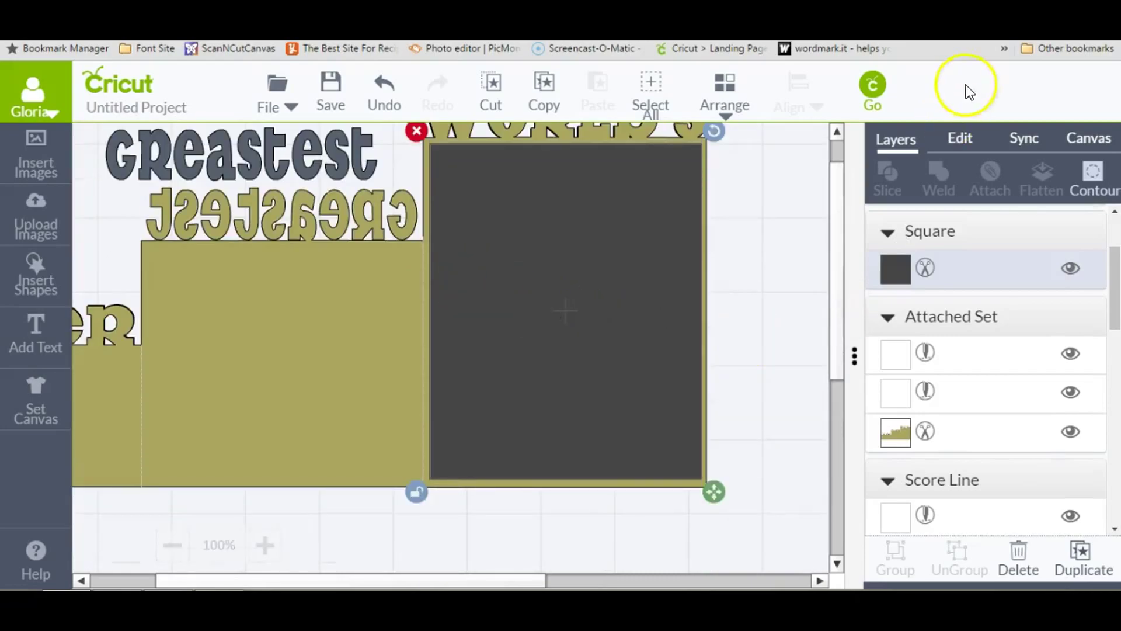
{"action": "left_click", "coordinate": [1095, 565]}
{"action": "left_click_drag", "start_coordinate": [628, 298], "coordinate": [326, 383]}
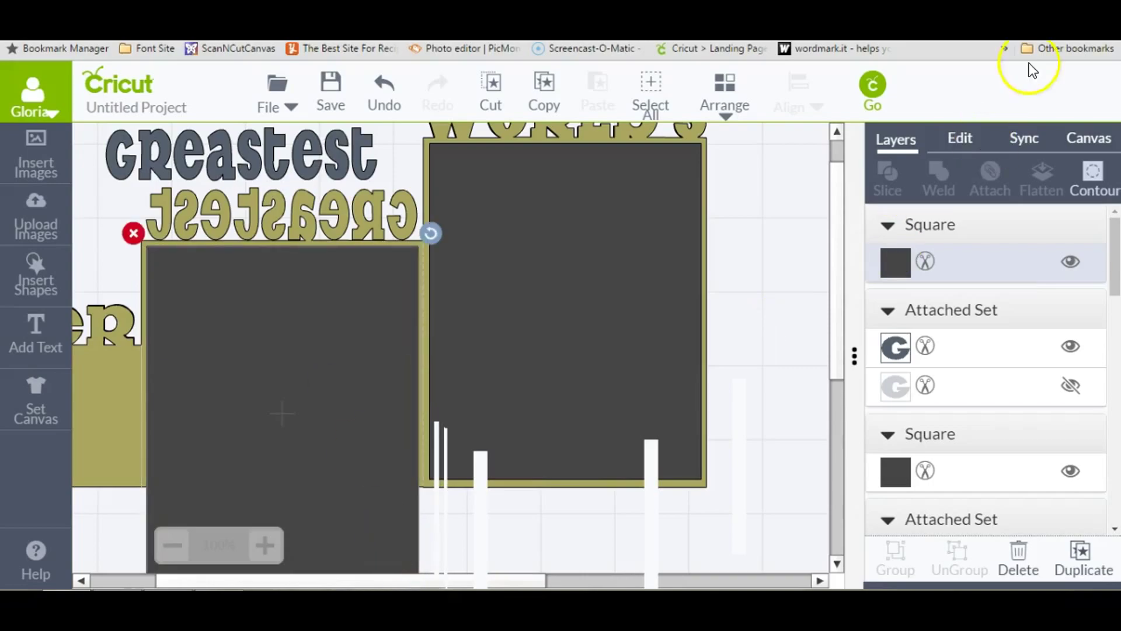
With its proportions unlocked, shrink the GREASTEST tier's square to about 3.67 by 3.18 in so it sits inset within the tier.
{"action": "left_click", "coordinate": [960, 138]}
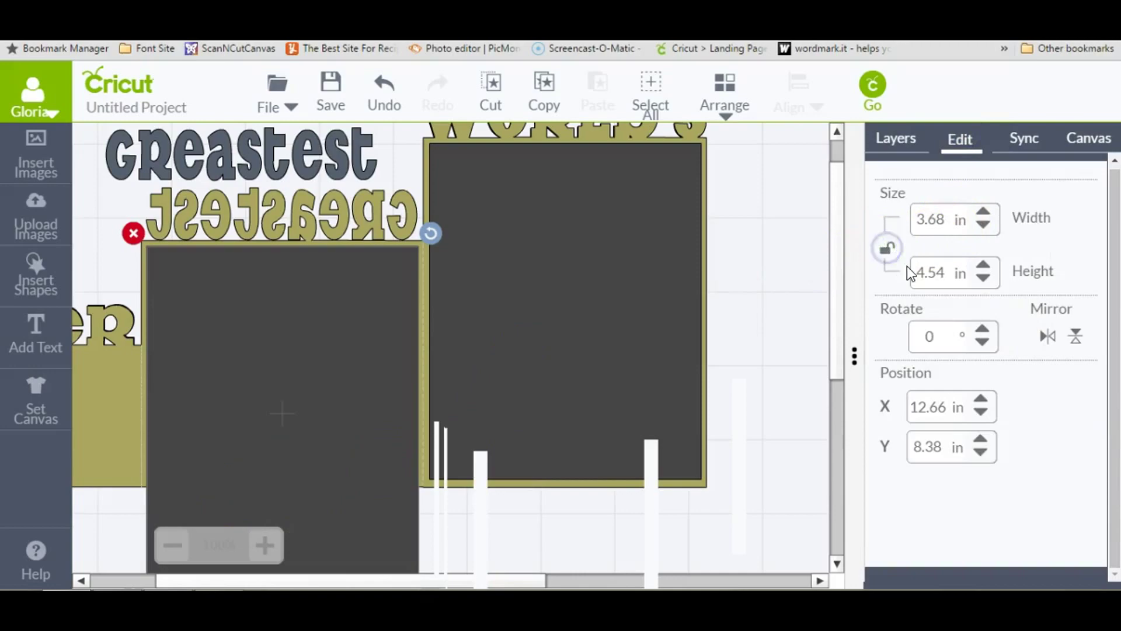
{"action": "left_click", "coordinate": [588, 223]}
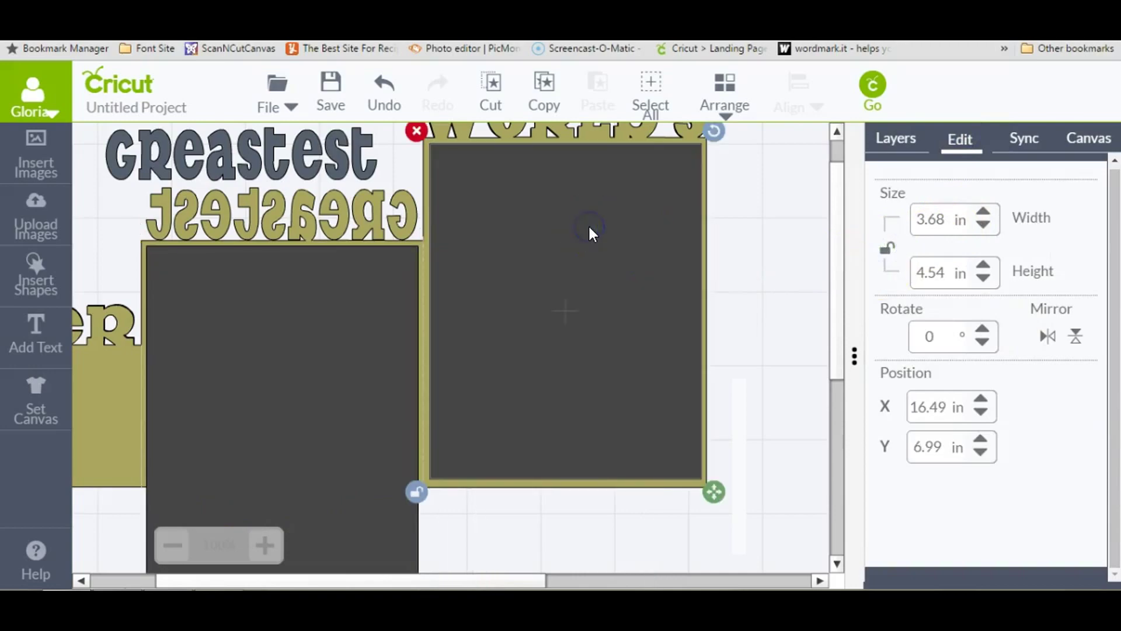
{"action": "left_click", "coordinate": [888, 244]}
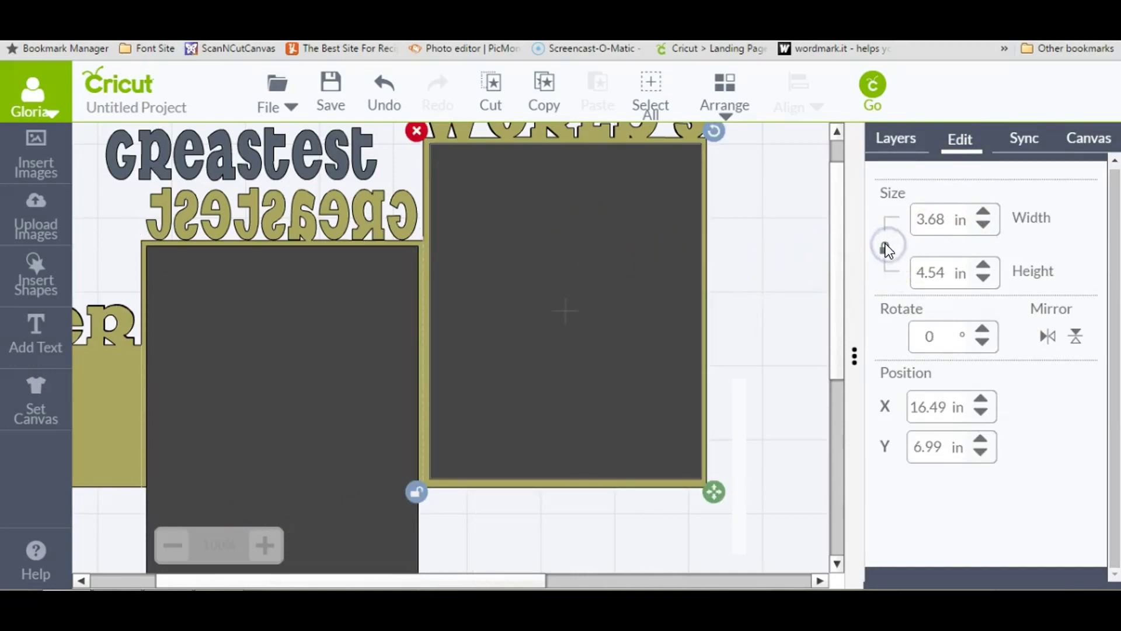
{"action": "left_click", "coordinate": [246, 382]}
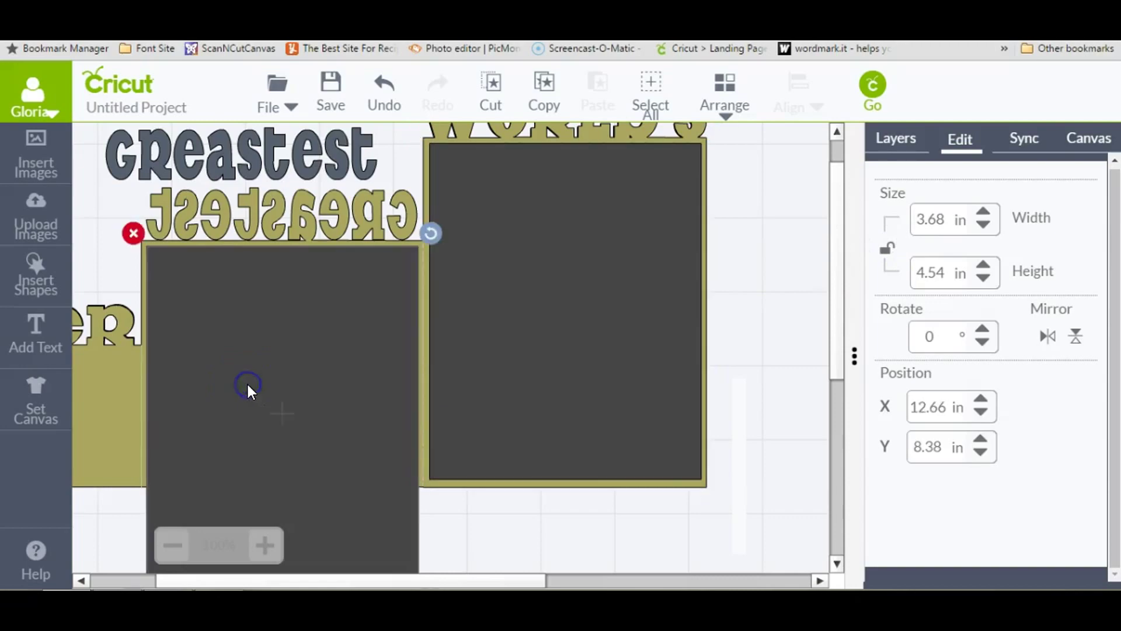
{"action": "left_click", "coordinate": [982, 266]}
{"action": "left_click", "coordinate": [983, 266]}
{"action": "left_click", "coordinate": [983, 266]}
{"action": "left_click", "coordinate": [982, 266]}
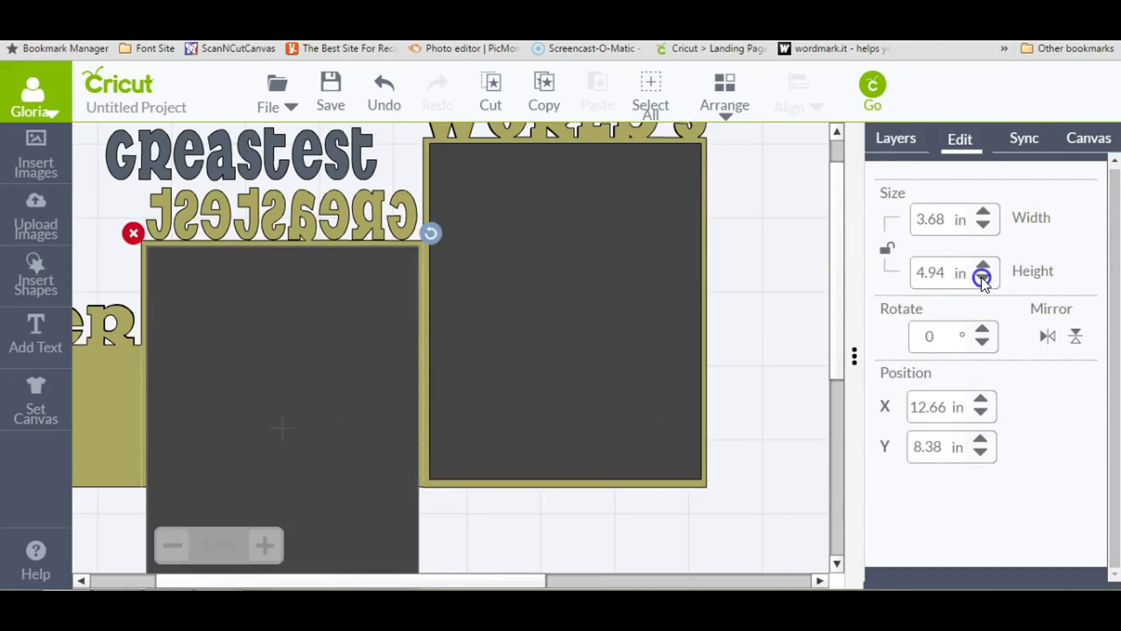
{"action": "left_click", "coordinate": [982, 278]}
{"action": "left_click", "coordinate": [982, 278]}
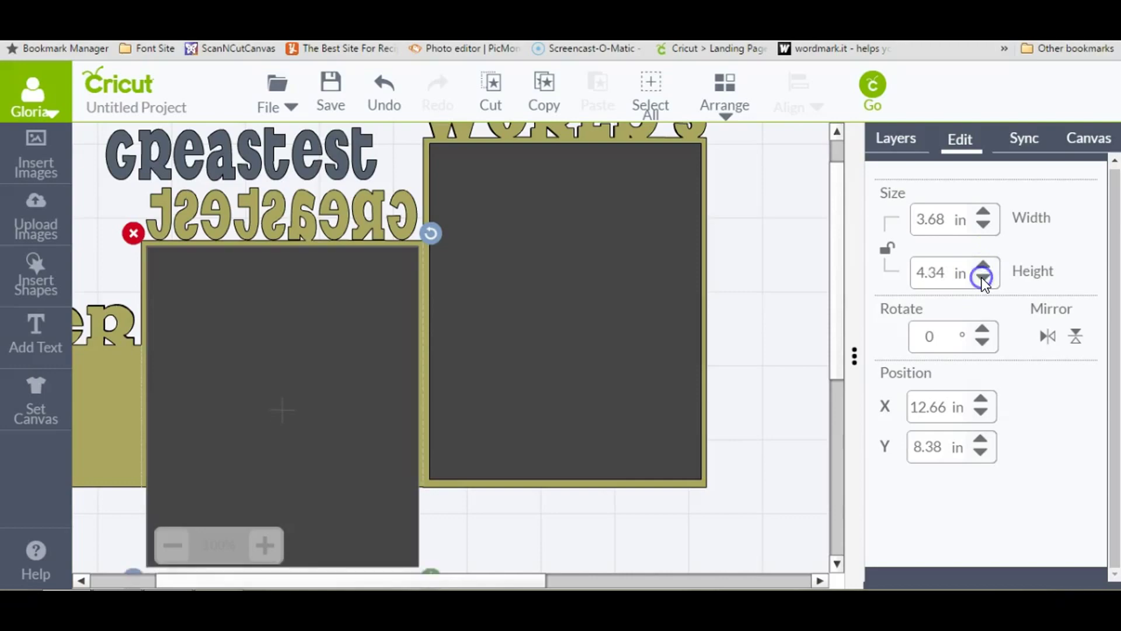
{"action": "left_click", "coordinate": [982, 278]}
{"action": "left_click", "coordinate": [982, 278]}
{"action": "left_click", "coordinate": [982, 278]}
{"action": "left_click", "coordinate": [982, 278]}
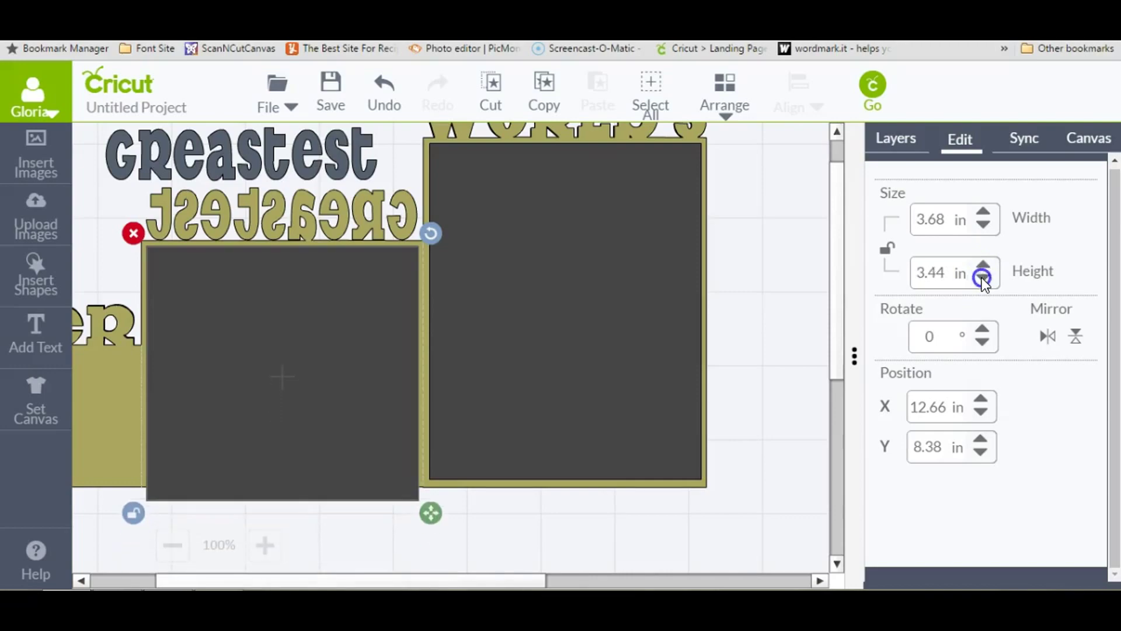
{"action": "left_click", "coordinate": [982, 277]}
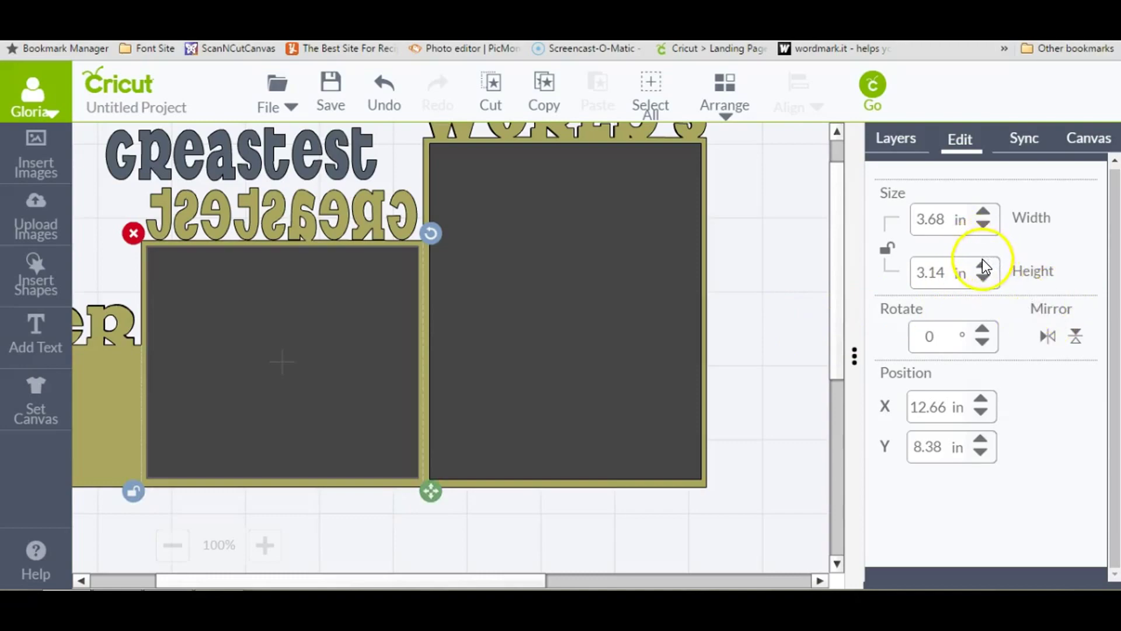
{"action": "left_click", "coordinate": [982, 265]}
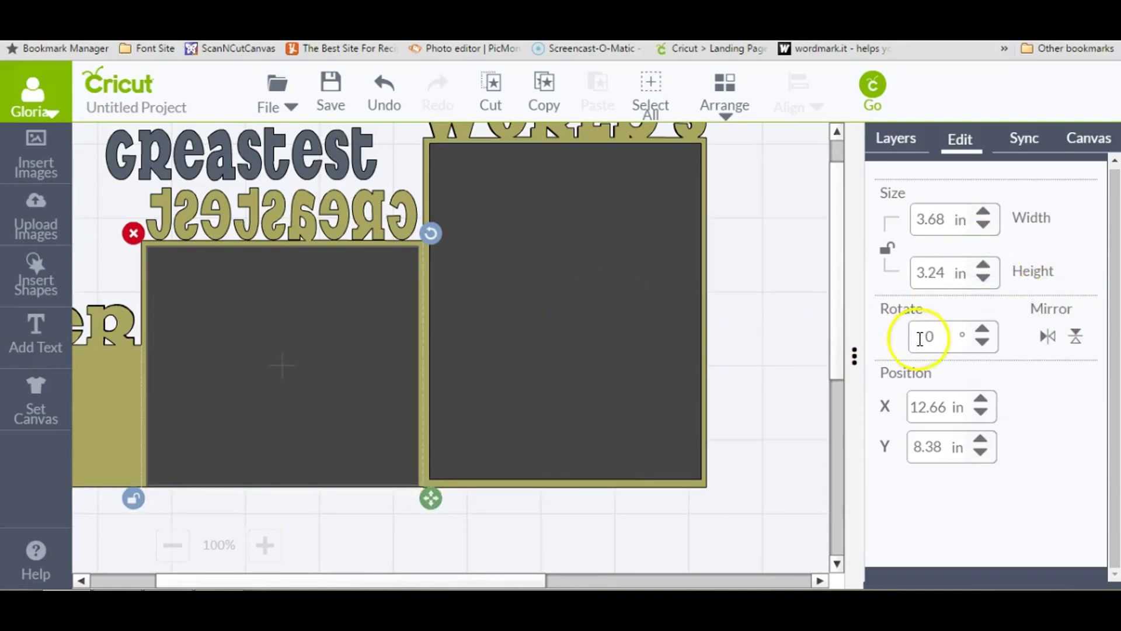
{"action": "left_click_drag", "start_coordinate": [436, 498], "coordinate": [432, 490]}
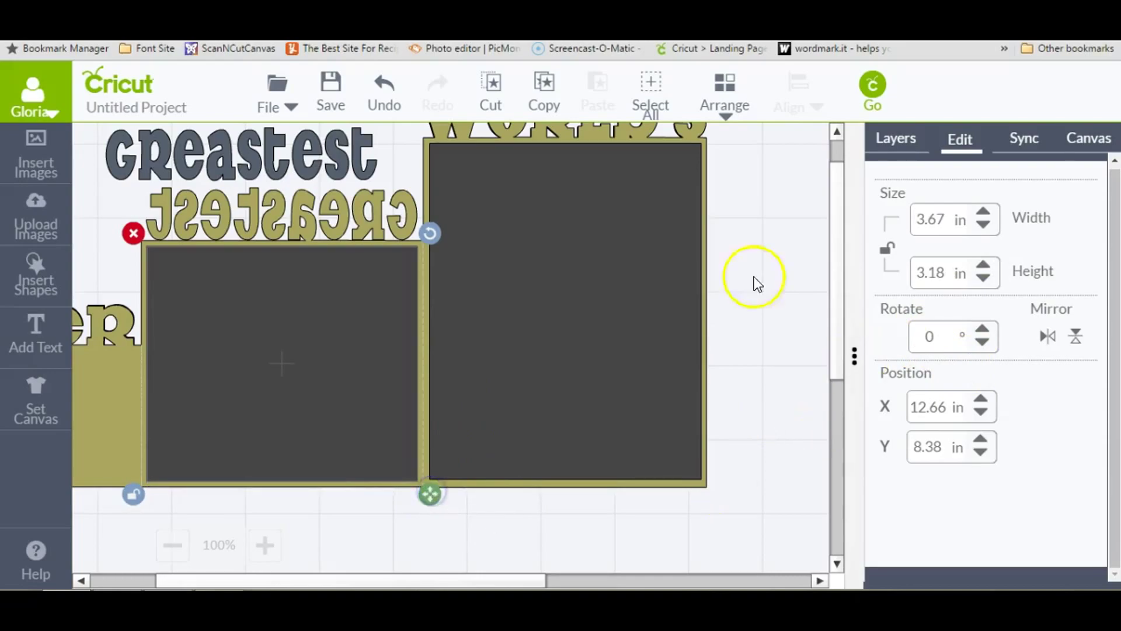
Duplicate the GREASTEST tier's square, place the copy on the FATHER tier, and shorten it to sit inset there with proportions unlocked.
{"action": "left_click", "coordinate": [896, 140]}
{"action": "left_click", "coordinate": [1088, 554]}
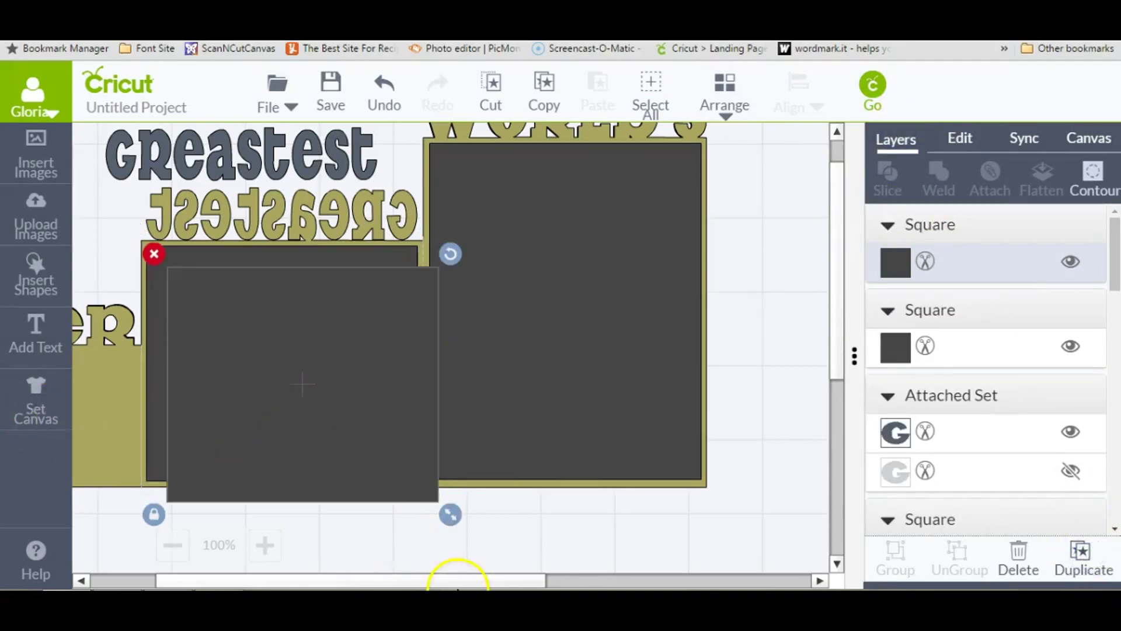
{"action": "left_click_drag", "start_coordinate": [456, 581], "coordinate": [437, 581]}
{"action": "left_click_drag", "start_coordinate": [546, 476], "coordinate": [240, 567]}
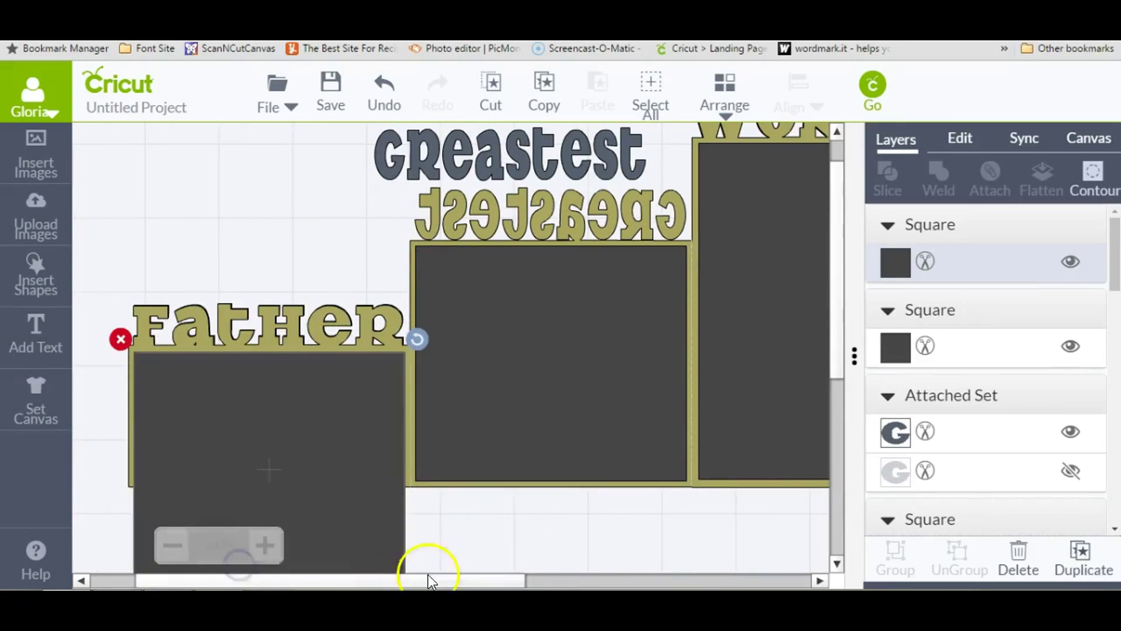
{"action": "left_click_drag", "start_coordinate": [832, 372], "coordinate": [836, 384]}
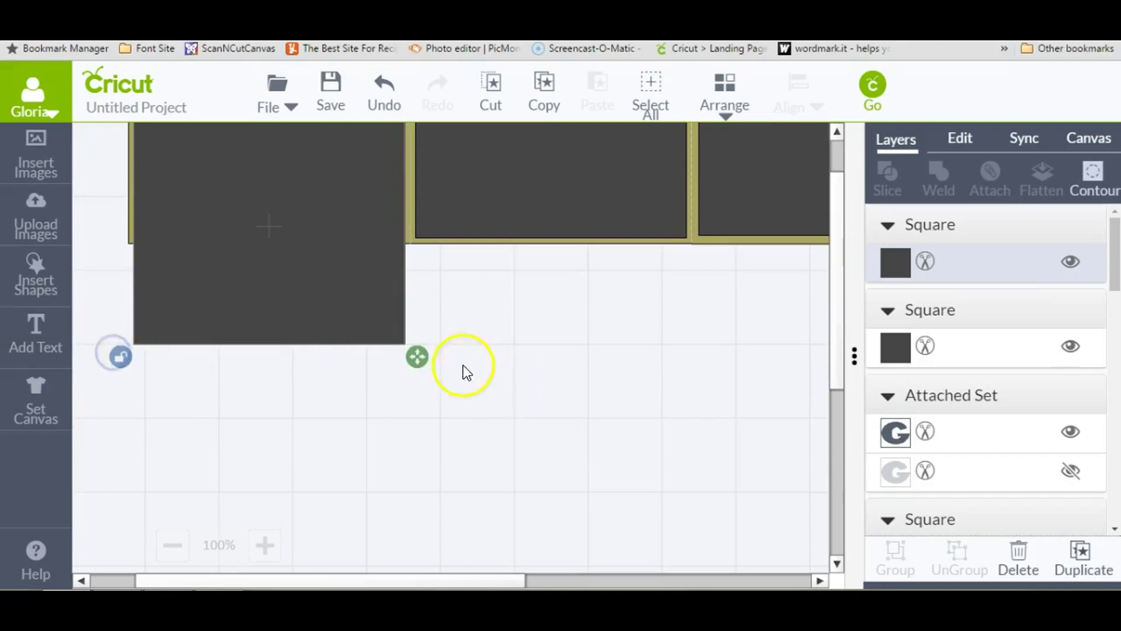
{"action": "left_click_drag", "start_coordinate": [417, 358], "coordinate": [416, 248]}
Compare the sizes of the three tier squares and set the GREASTEST square's width to 3.68 in.
{"action": "left_click", "coordinate": [464, 221]}
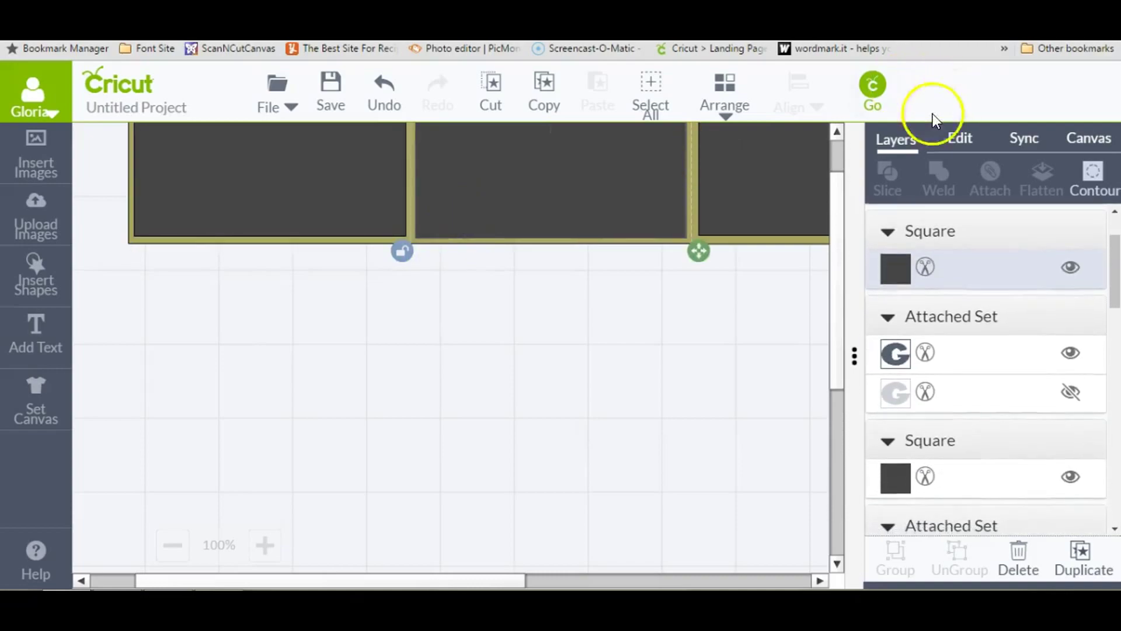
{"action": "left_click", "coordinate": [963, 139]}
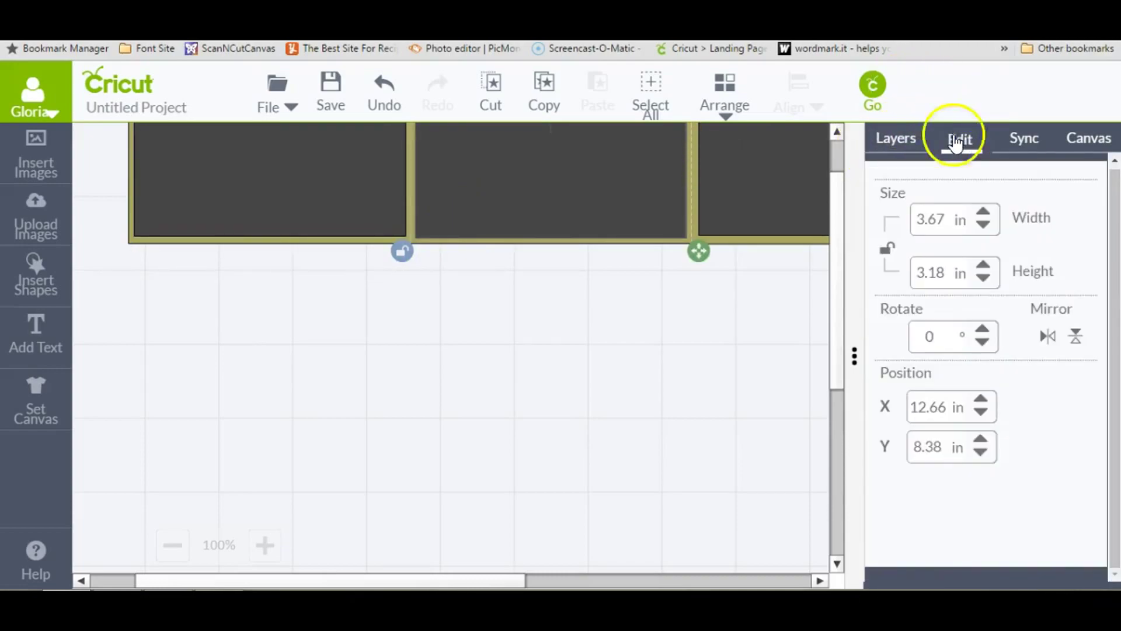
{"action": "left_click", "coordinate": [188, 210]}
{"action": "left_click", "coordinate": [798, 198]}
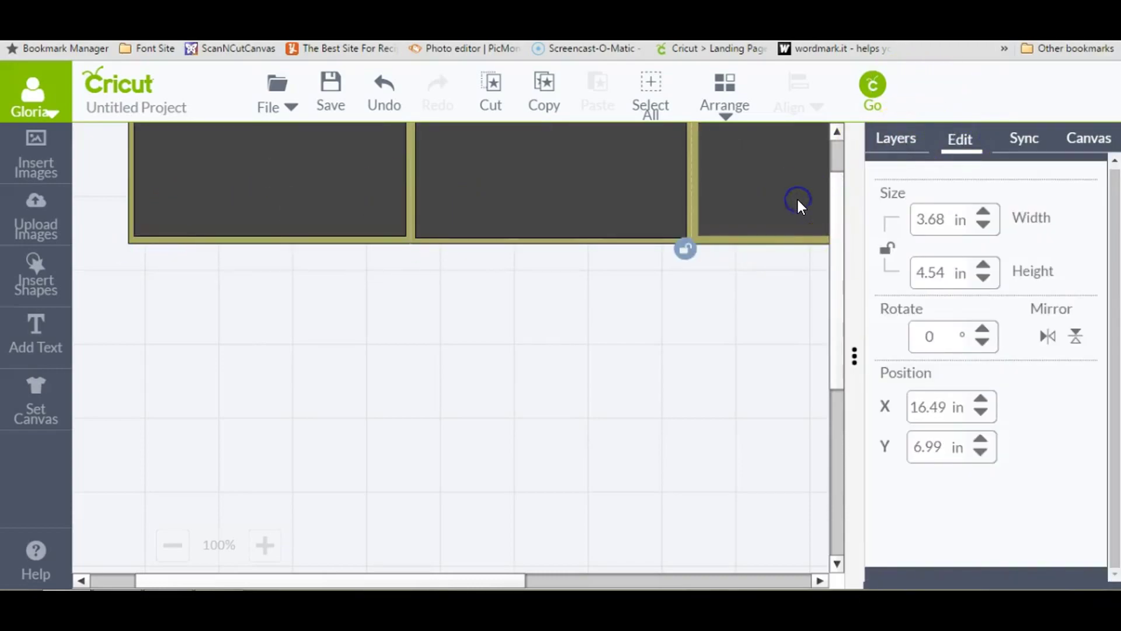
{"action": "left_click", "coordinate": [640, 219]}
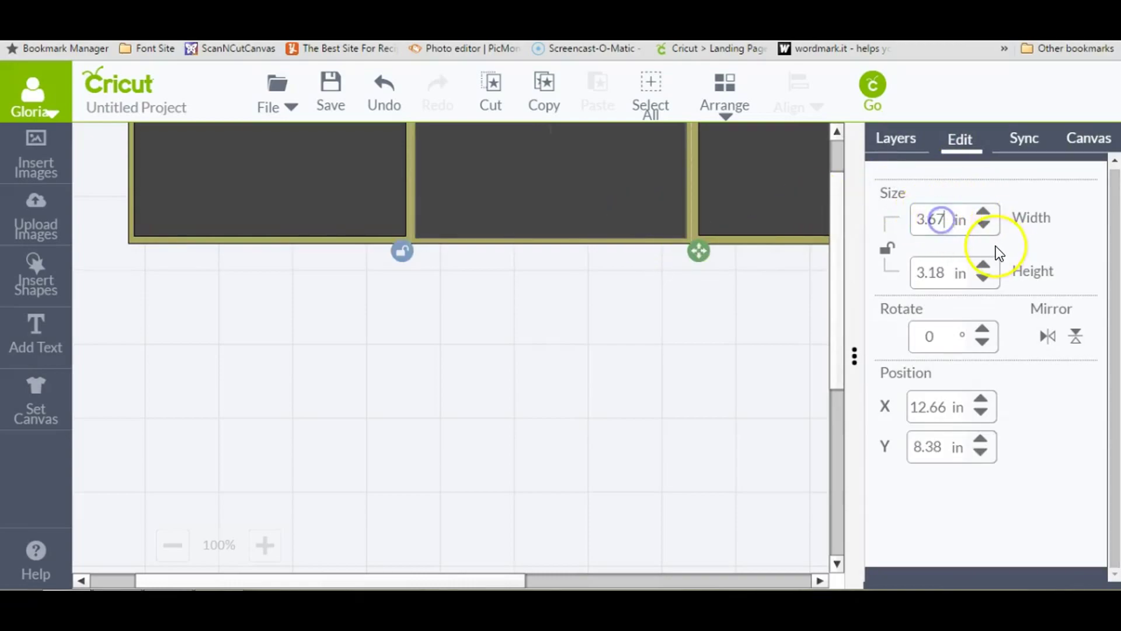
{"action": "key", "text": "BackSpace"}
{"action": "type", "text": "8"}
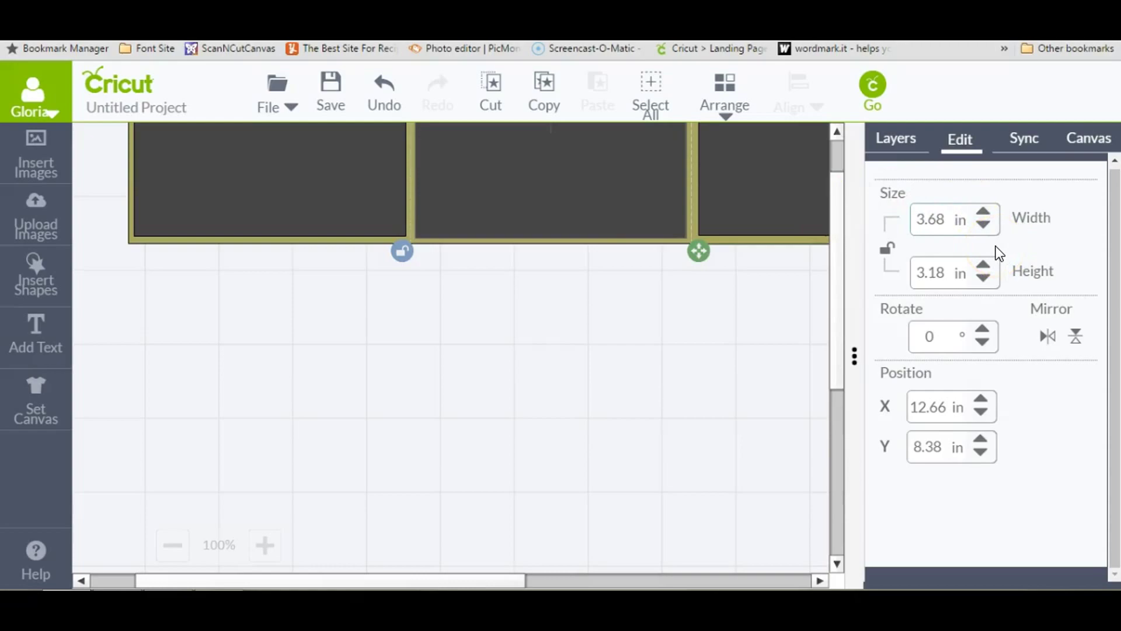
{"action": "key", "text": "Return"}
{"action": "left_click", "coordinate": [508, 353]}
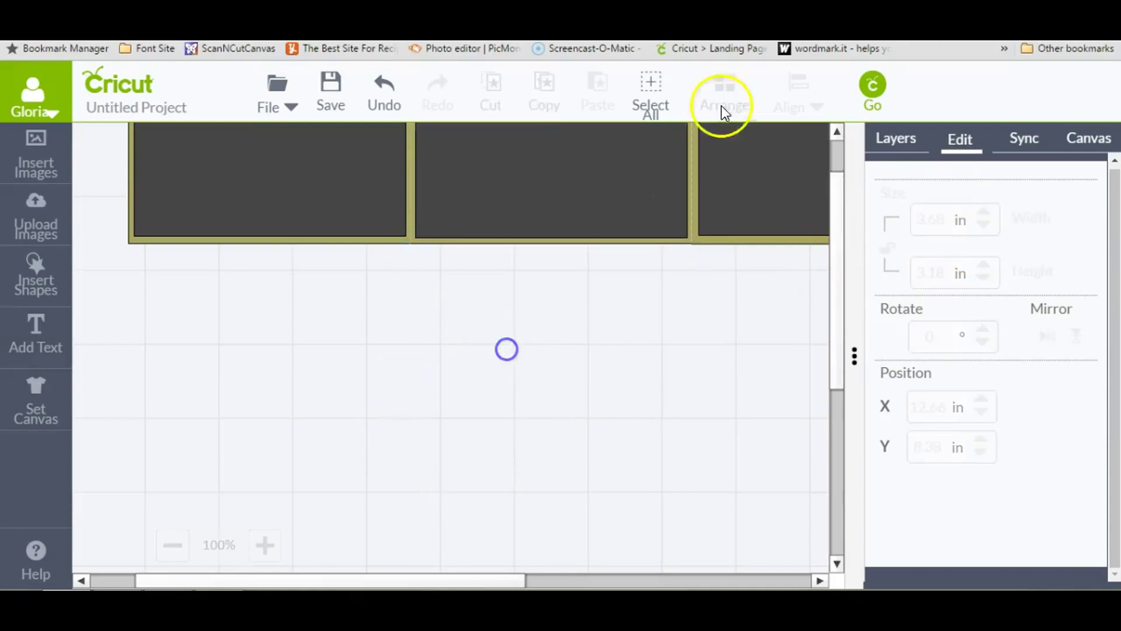
Duplicate the WORLD'S tier's dark square to start a smaller second layer for it.
{"action": "left_click", "coordinate": [762, 177]}
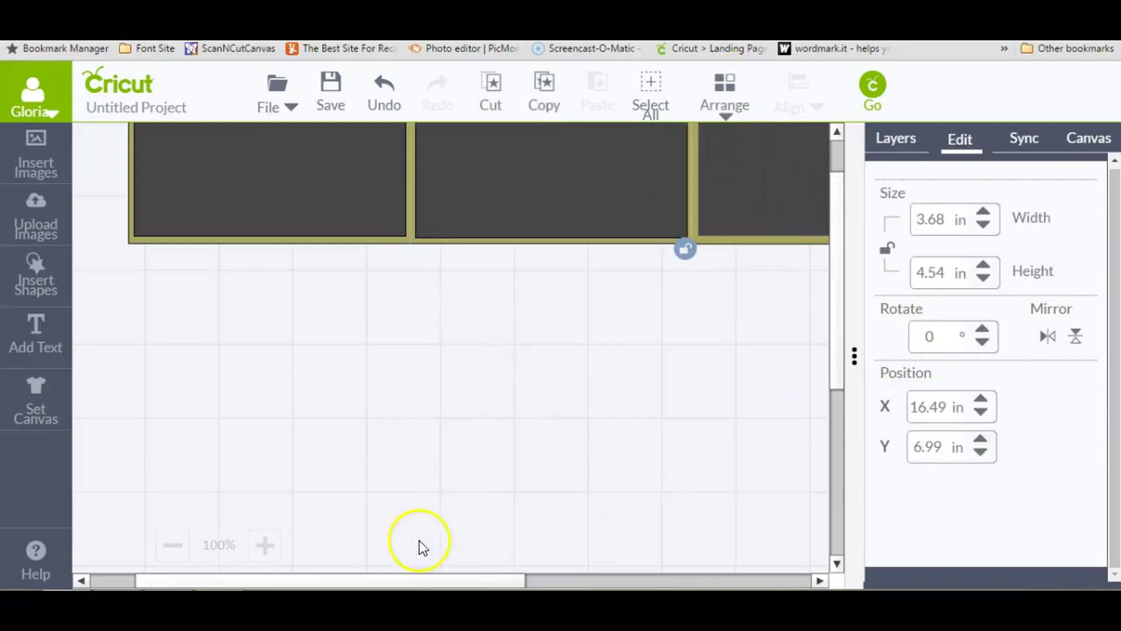
{"action": "left_click_drag", "start_coordinate": [450, 581], "coordinate": [473, 582]}
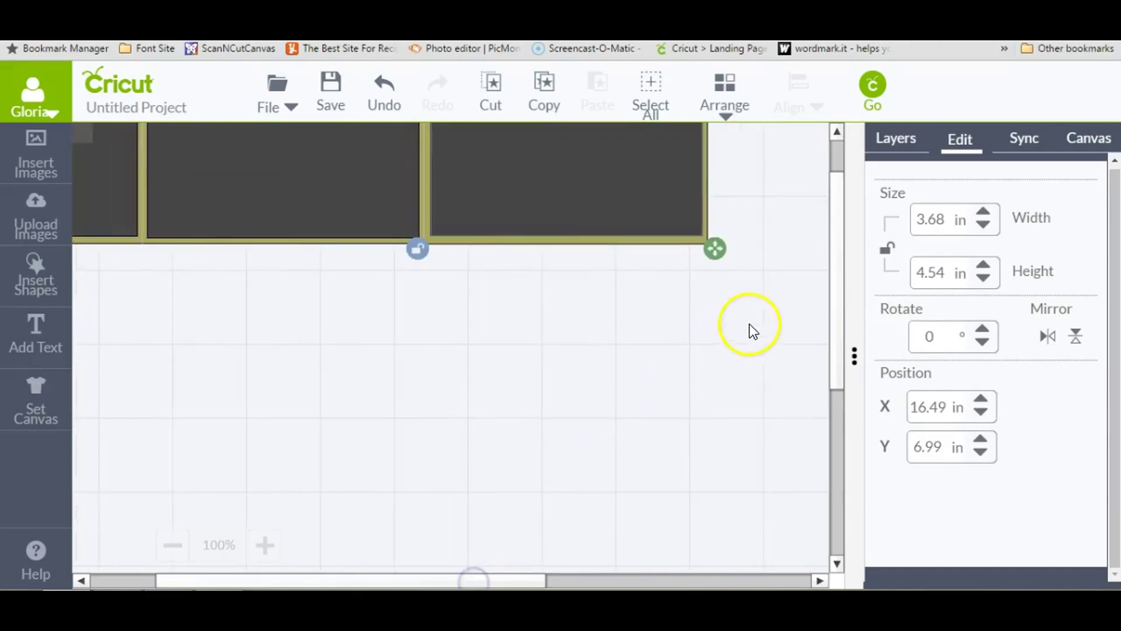
{"action": "left_click_drag", "start_coordinate": [833, 302], "coordinate": [829, 285]}
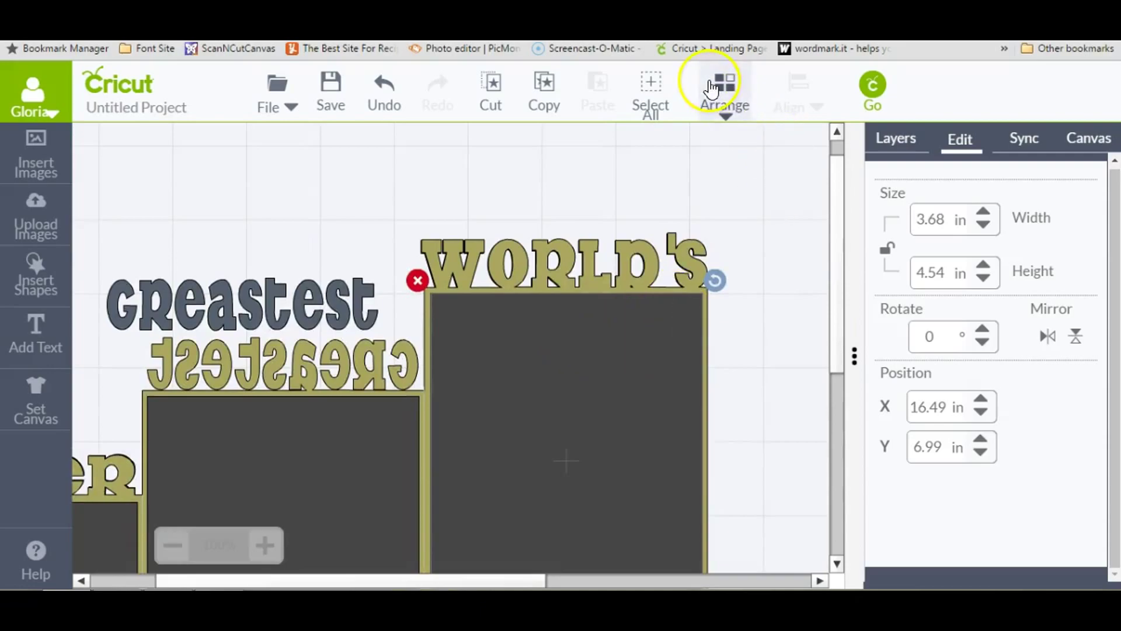
{"action": "left_click", "coordinate": [898, 139]}
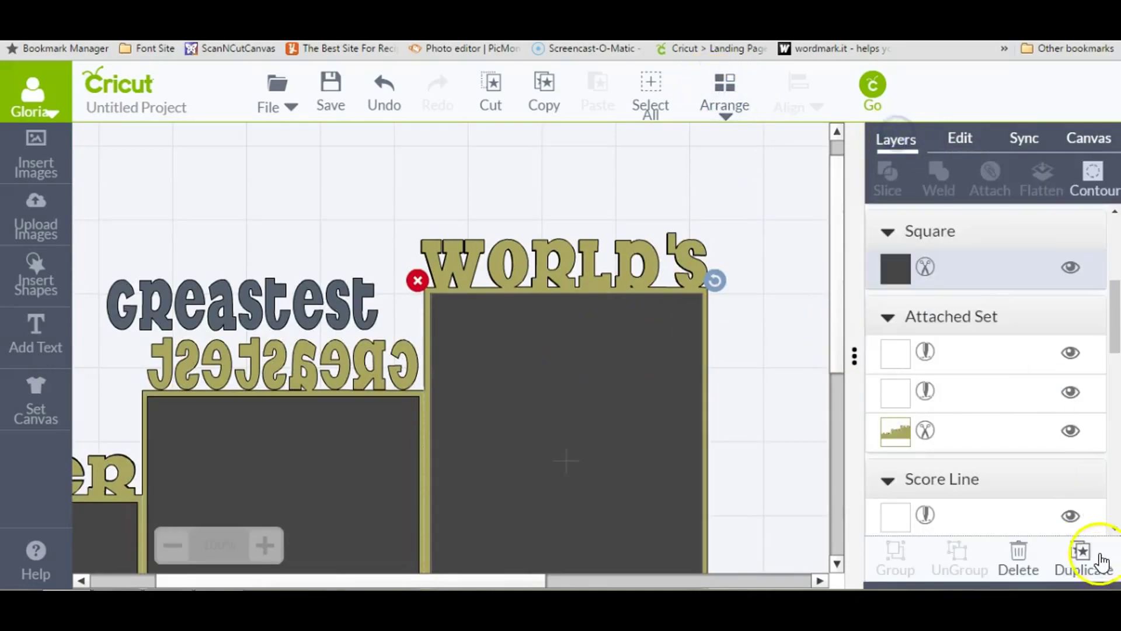
{"action": "left_click", "coordinate": [675, 445]}
{"action": "left_click", "coordinate": [835, 235]}
{"action": "scroll", "coordinate": [835, 233], "scroll_direction": "down", "scroll_amount": 3}
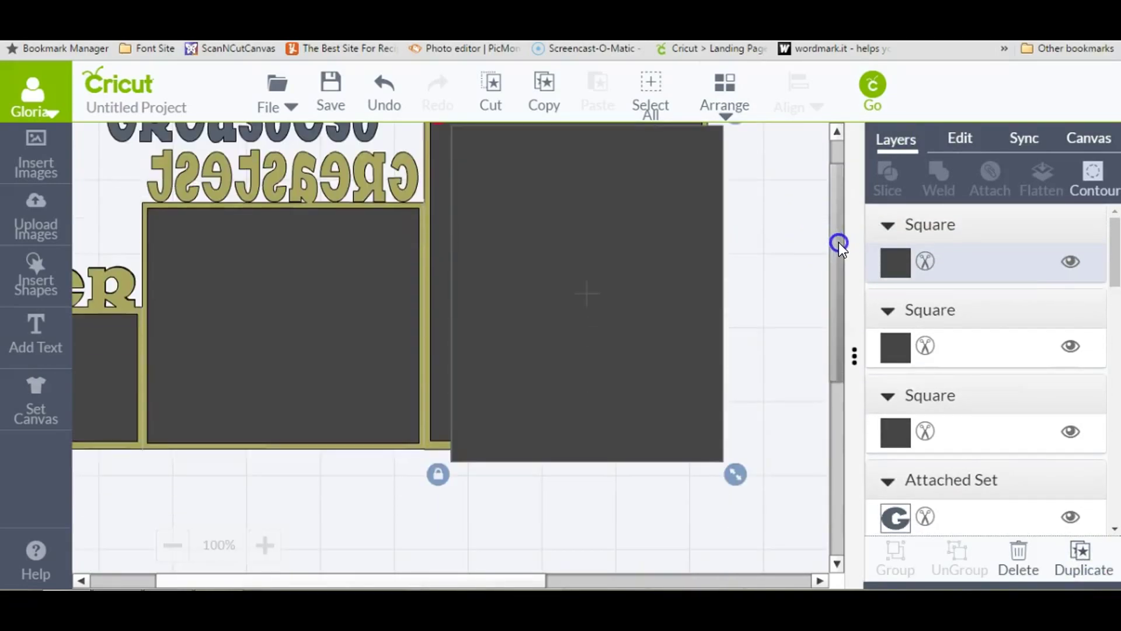
{"action": "left_click", "coordinate": [679, 249]}
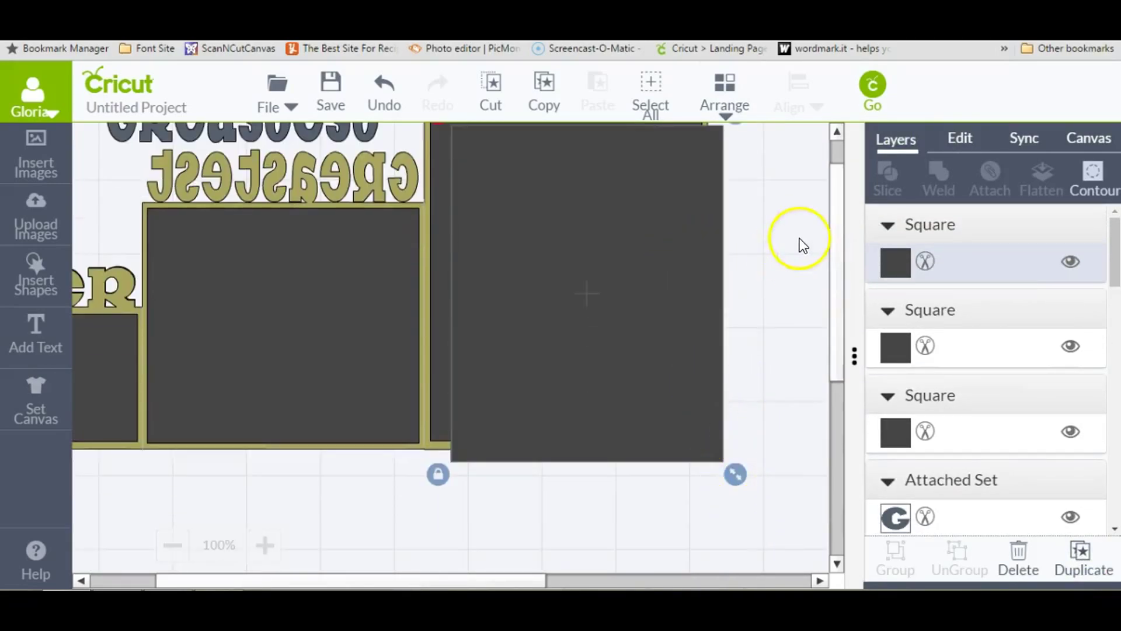
Set the new copy's width to 3.50 in, unlock its proportions, and reduce its height to 4.12 in.
{"action": "left_click", "coordinate": [958, 141]}
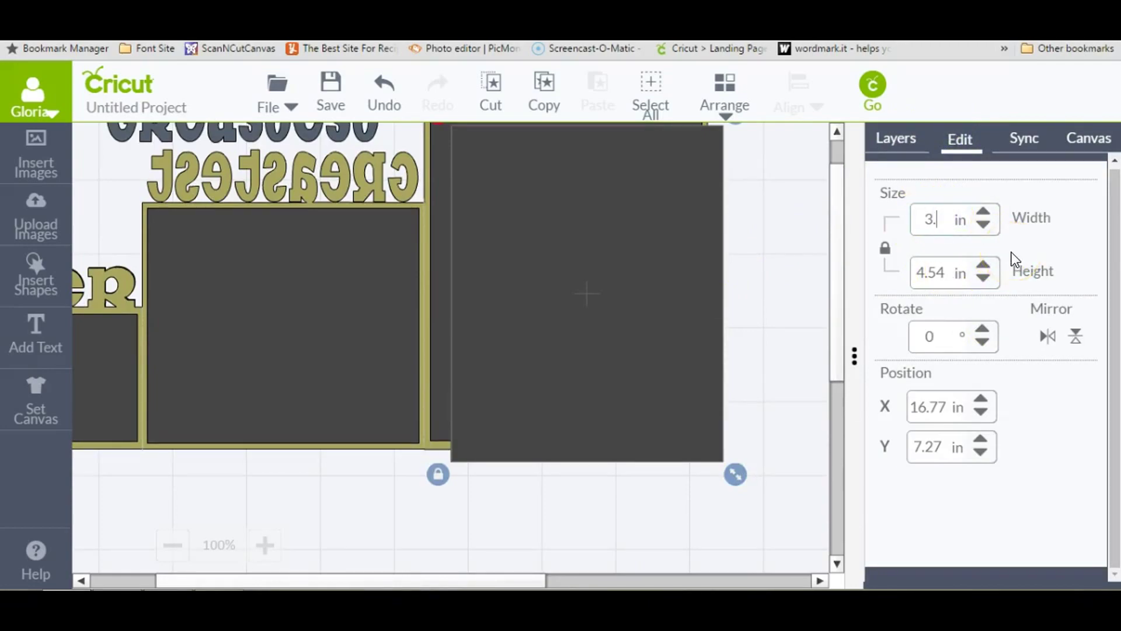
{"action": "key", "text": "Return"}
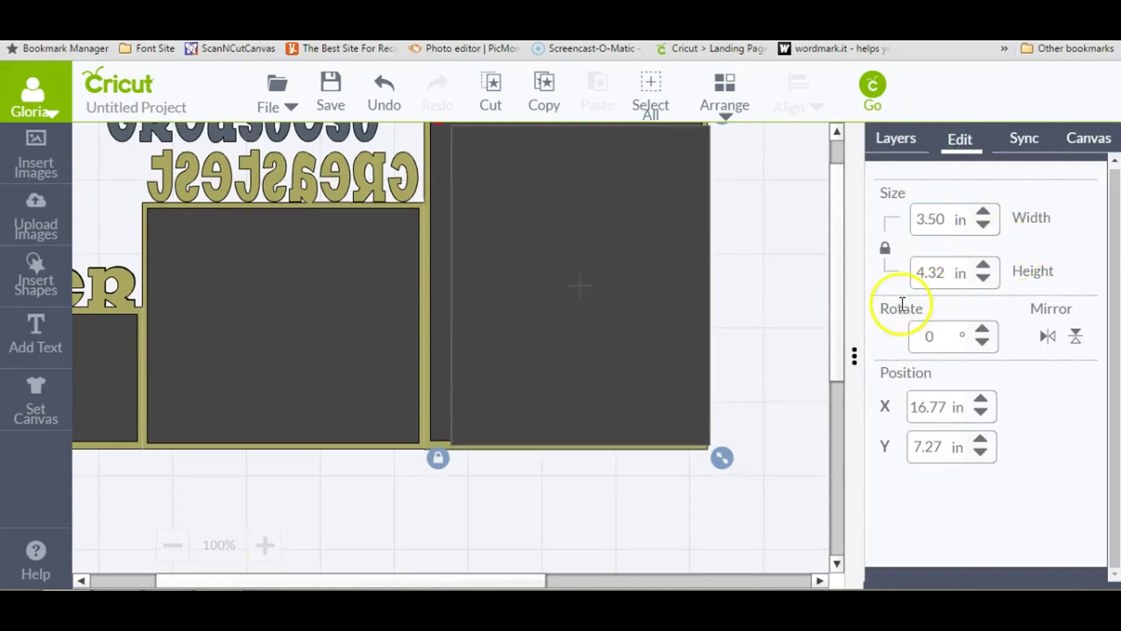
{"action": "left_click", "coordinate": [885, 245]}
{"action": "left_click", "coordinate": [949, 272]}
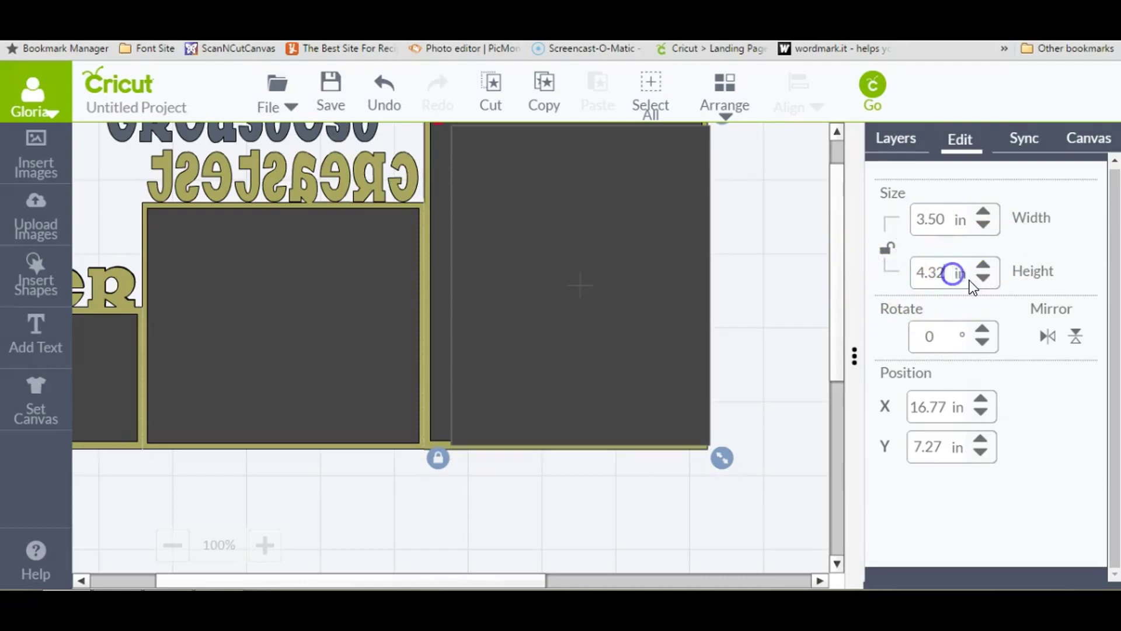
{"action": "left_click", "coordinate": [983, 266]}
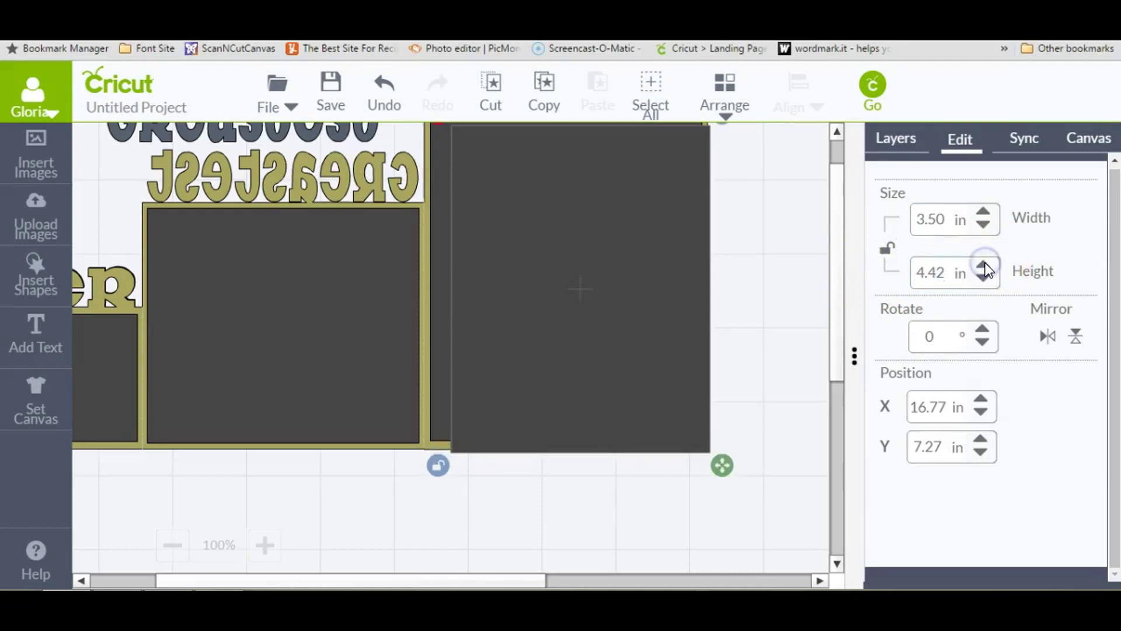
{"action": "left_click", "coordinate": [984, 280]}
{"action": "left_click", "coordinate": [984, 279]}
Position the smaller square inside the WORLD'S tier's dark square with even side margins and set its height to 4.42 in.
{"action": "left_click", "coordinate": [570, 273]}
{"action": "left_click_drag", "start_coordinate": [577, 274], "coordinate": [566, 275]}
{"action": "left_click_drag", "start_coordinate": [842, 335], "coordinate": [835, 334]}
{"action": "mouse_move", "coordinate": [552, 345]}
{"action": "left_mouse_down"}
{"action": "mouse_move", "coordinate": [560, 351]}
{"action": "mouse_move", "coordinate": [562, 334]}
{"action": "left_mouse_up"}
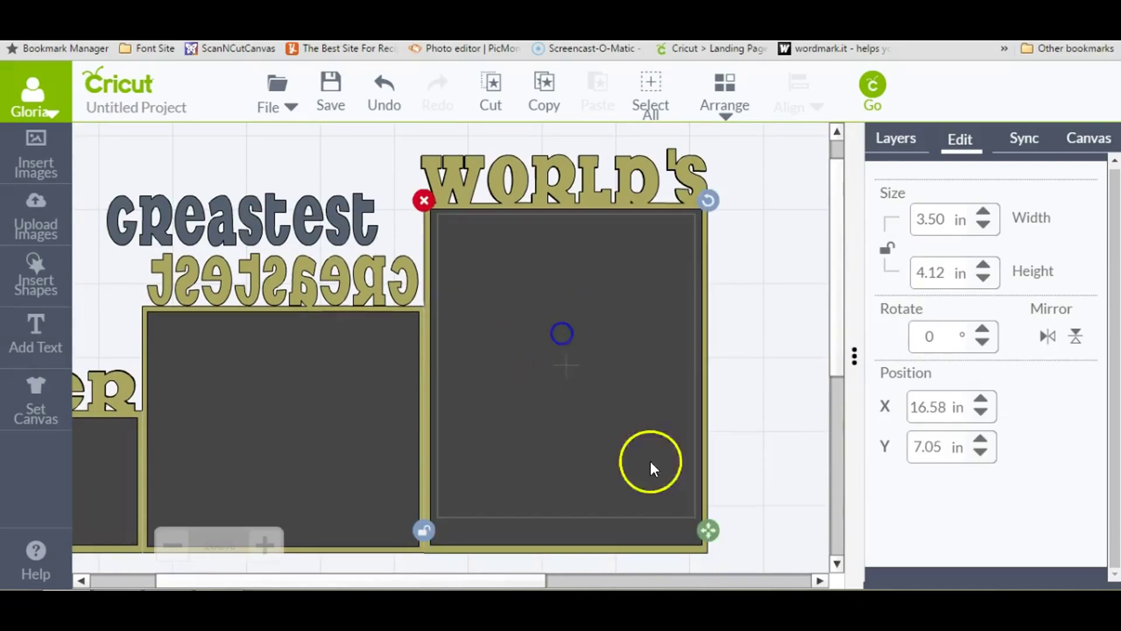
{"action": "left_click", "coordinate": [983, 278]}
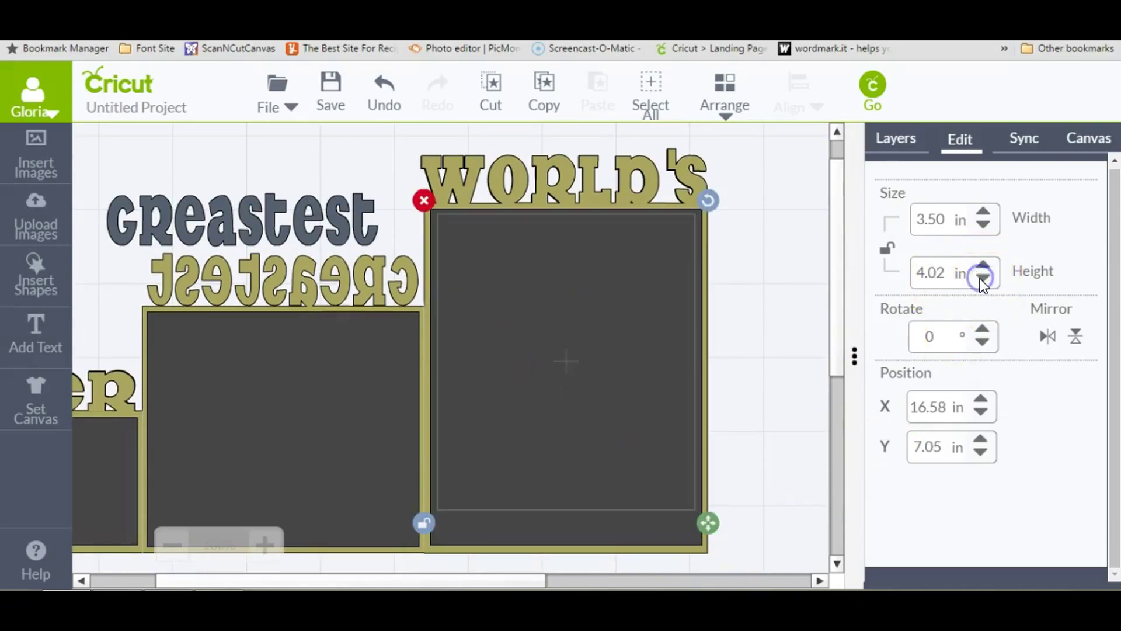
{"action": "left_click", "coordinate": [982, 263]}
{"action": "left_click", "coordinate": [982, 262]}
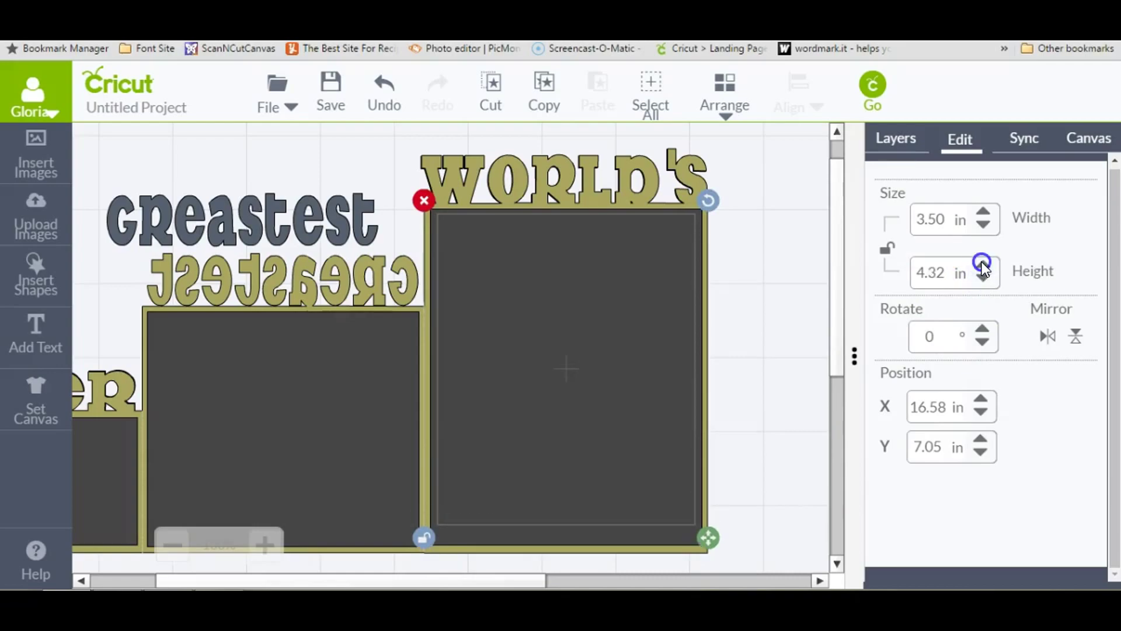
{"action": "left_click", "coordinate": [982, 262]}
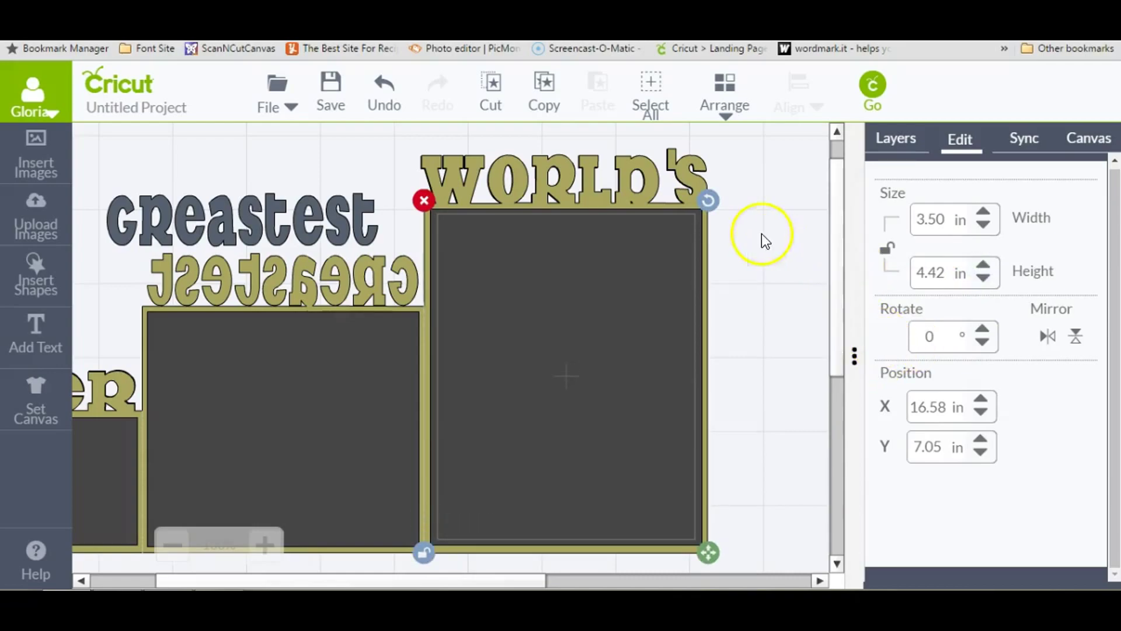
Duplicate the WORLD'S tier's smaller square and place the copy over the GREASTEST tier's dark square.
{"action": "left_click", "coordinate": [892, 142]}
{"action": "left_click", "coordinate": [619, 420]}
{"action": "left_click_drag", "start_coordinate": [602, 395], "coordinate": [297, 479]}
Reduce the copy's height to about 3 in, keeping its 3.50 in width, to fit inside the GREASTEST tier's dark square.
{"action": "left_click", "coordinate": [958, 138]}
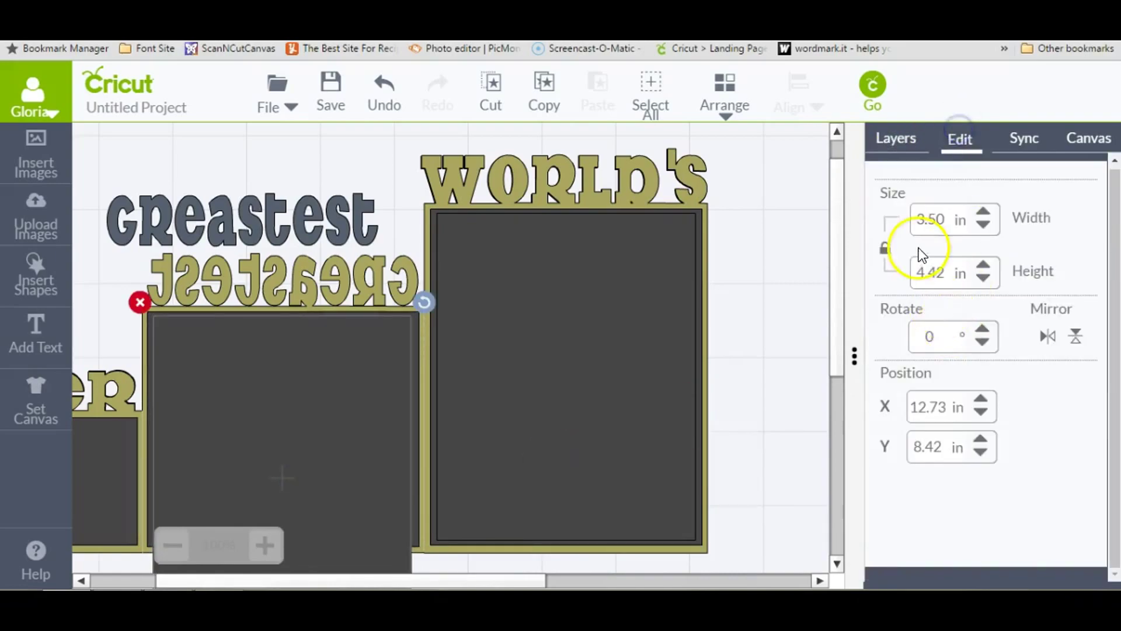
{"action": "left_click", "coordinate": [984, 278]}
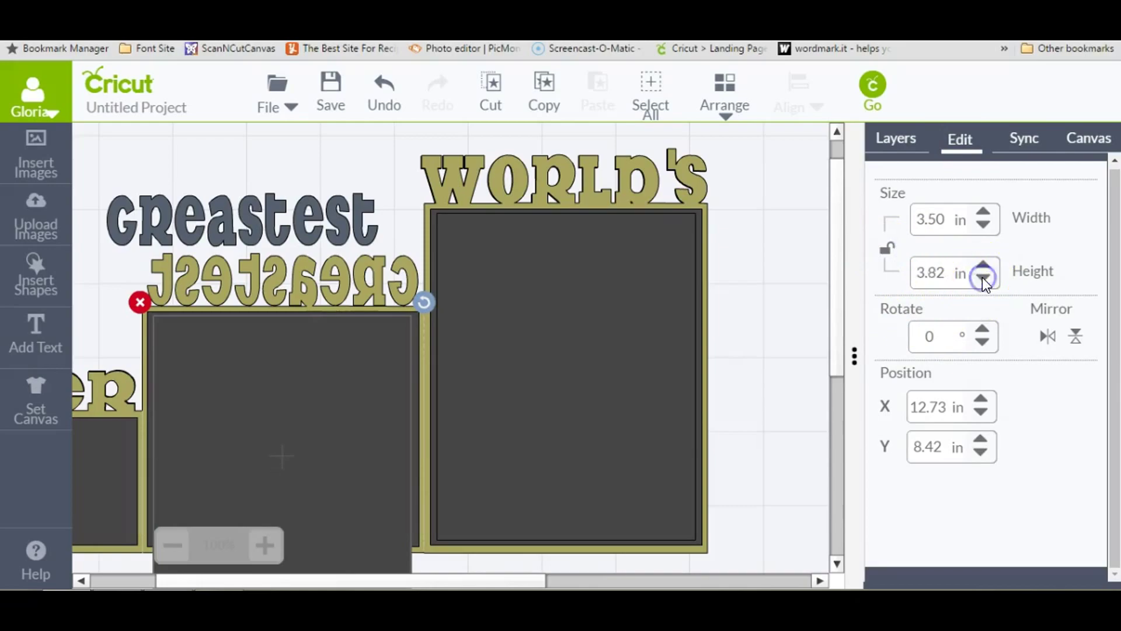
{"action": "left_click", "coordinate": [984, 278]}
{"action": "left_click", "coordinate": [983, 278]}
{"action": "left_click", "coordinate": [983, 278]}
{"action": "left_click", "coordinate": [983, 278]}
{"action": "left_click", "coordinate": [983, 278]}
{"action": "left_click", "coordinate": [984, 278]}
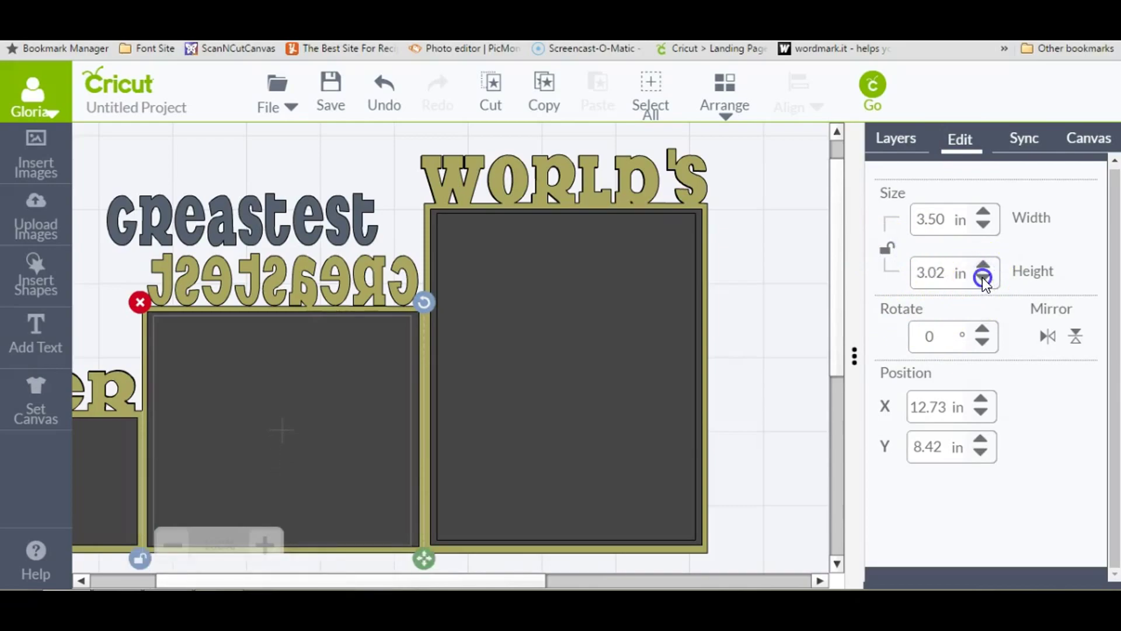
Duplicate the GREASTEST tier's smaller square and place the copy over the FATHER tier's dark square with even side margins.
{"action": "left_click", "coordinate": [895, 139]}
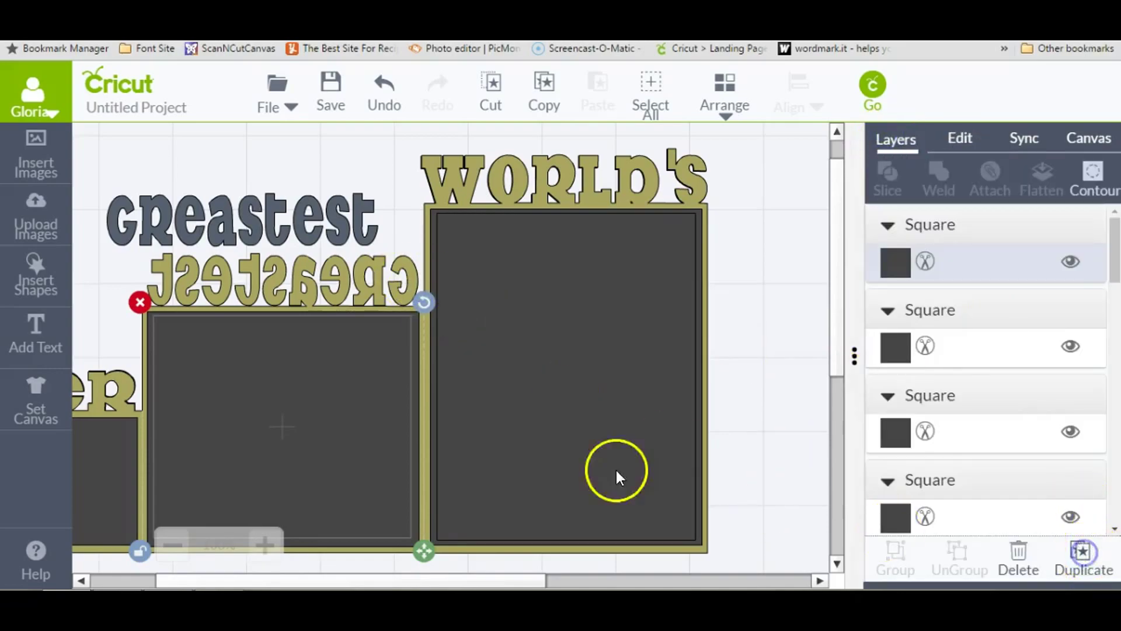
{"action": "left_click_drag", "start_coordinate": [284, 418], "coordinate": [80, 512]}
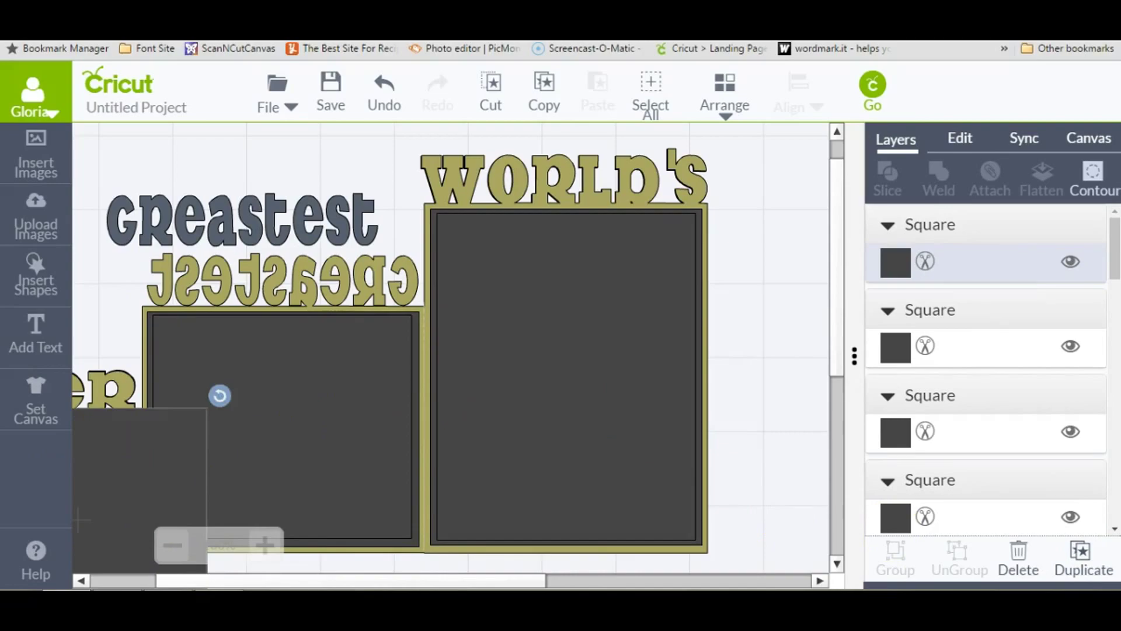
{"action": "left_click_drag", "start_coordinate": [461, 582], "coordinate": [435, 581]}
{"action": "left_click_drag", "start_coordinate": [419, 443], "coordinate": [341, 461]}
{"action": "left_click", "coordinate": [1068, 240]}
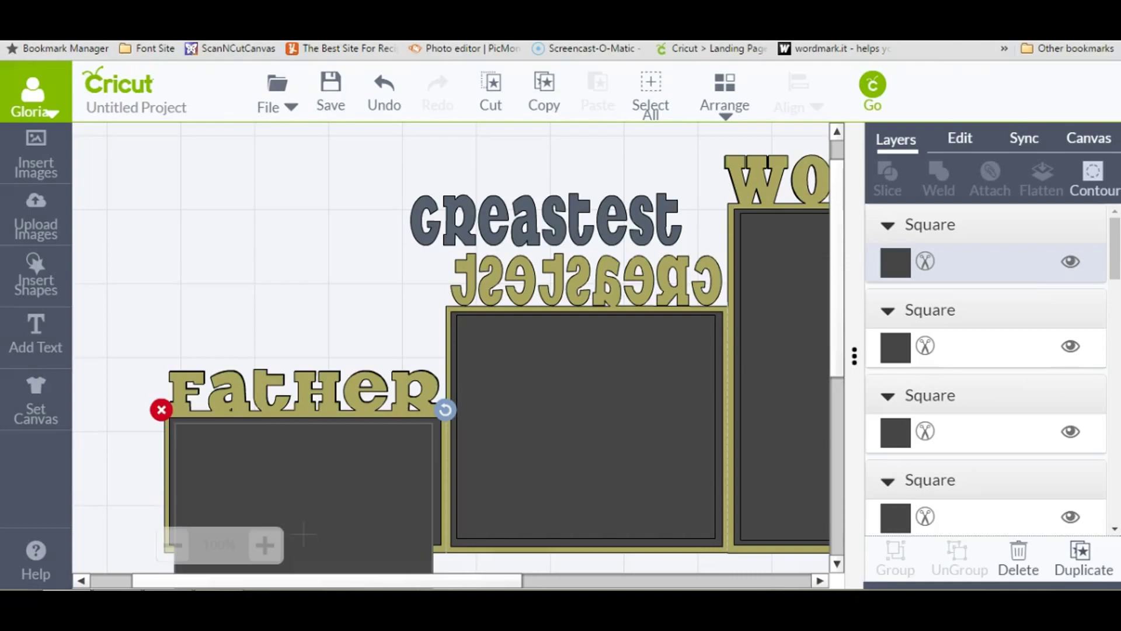
Unlock the FATHER copy's proportions and resize it to about 3.54 in wide, short enough to fit inside the tier's dark square.
{"action": "left_click", "coordinate": [267, 548]}
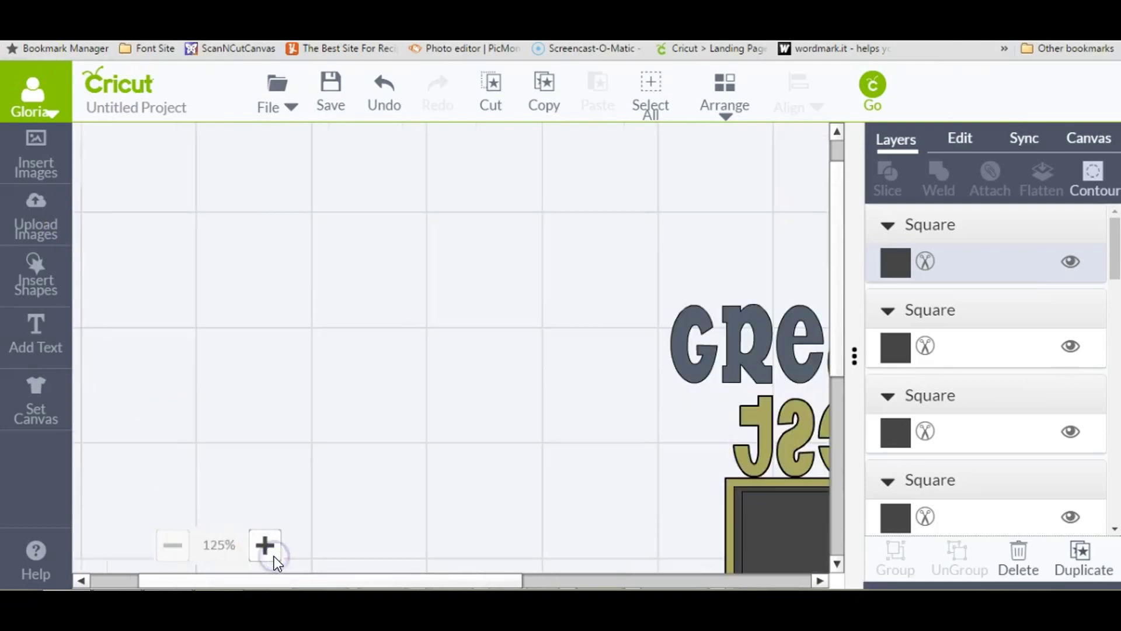
{"action": "left_click", "coordinate": [183, 552]}
{"action": "left_click", "coordinate": [183, 553]}
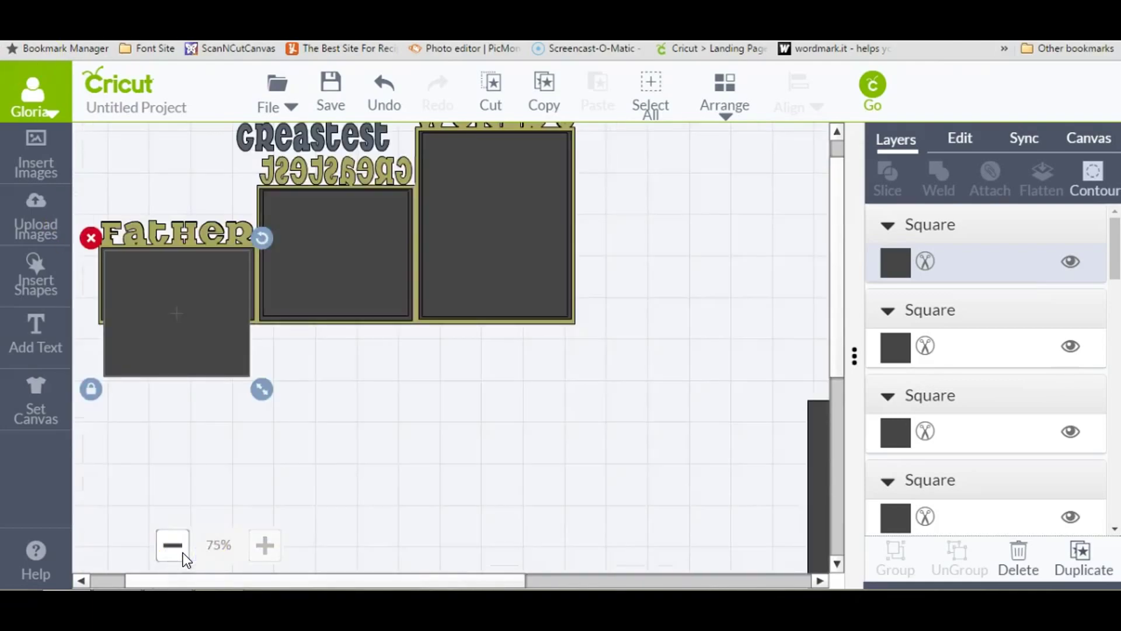
{"action": "mouse_move", "coordinate": [839, 228]}
{"action": "left_mouse_down"}
{"action": "mouse_move", "coordinate": [832, 211]}
{"action": "mouse_move", "coordinate": [836, 220]}
{"action": "left_mouse_up"}
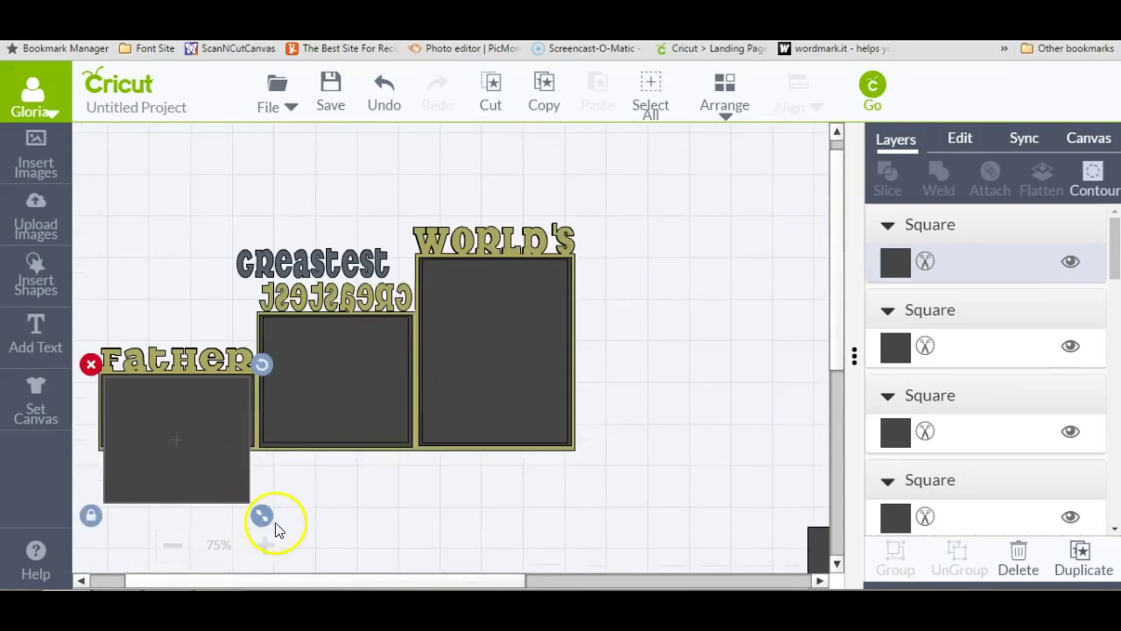
{"action": "left_click", "coordinate": [90, 515]}
{"action": "left_click_drag", "start_coordinate": [261, 516], "coordinate": [267, 454]}
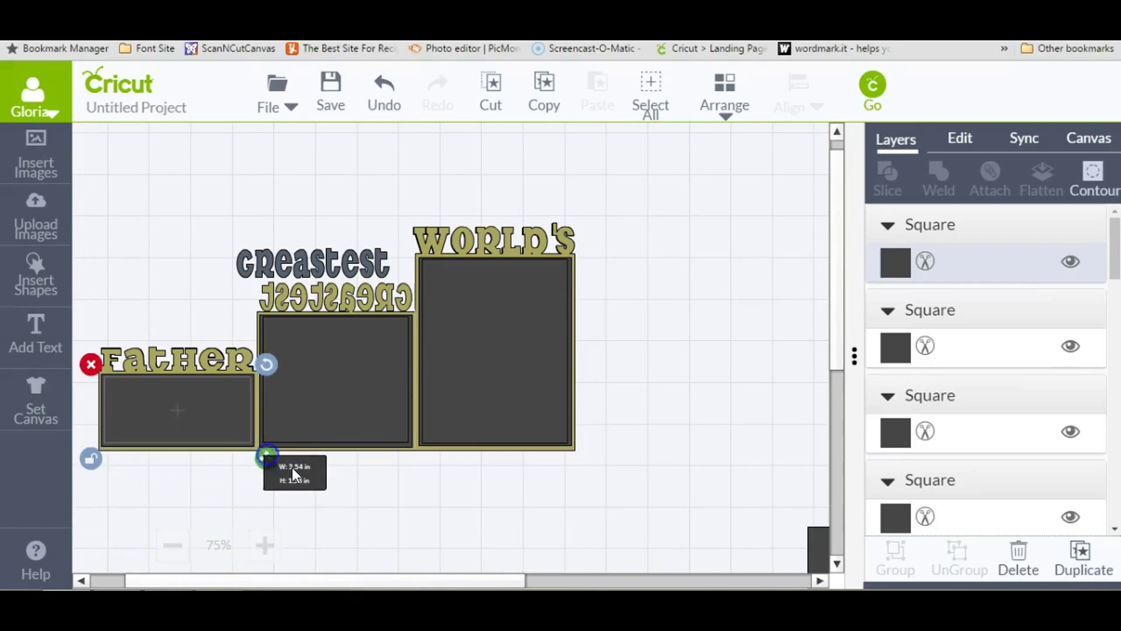
Place the blue-grey GREASTEST word over the mirrored GREASTEST lettering on top of the middle tier.
{"action": "left_click", "coordinate": [521, 321]}
{"action": "left_click", "coordinate": [1037, 96]}
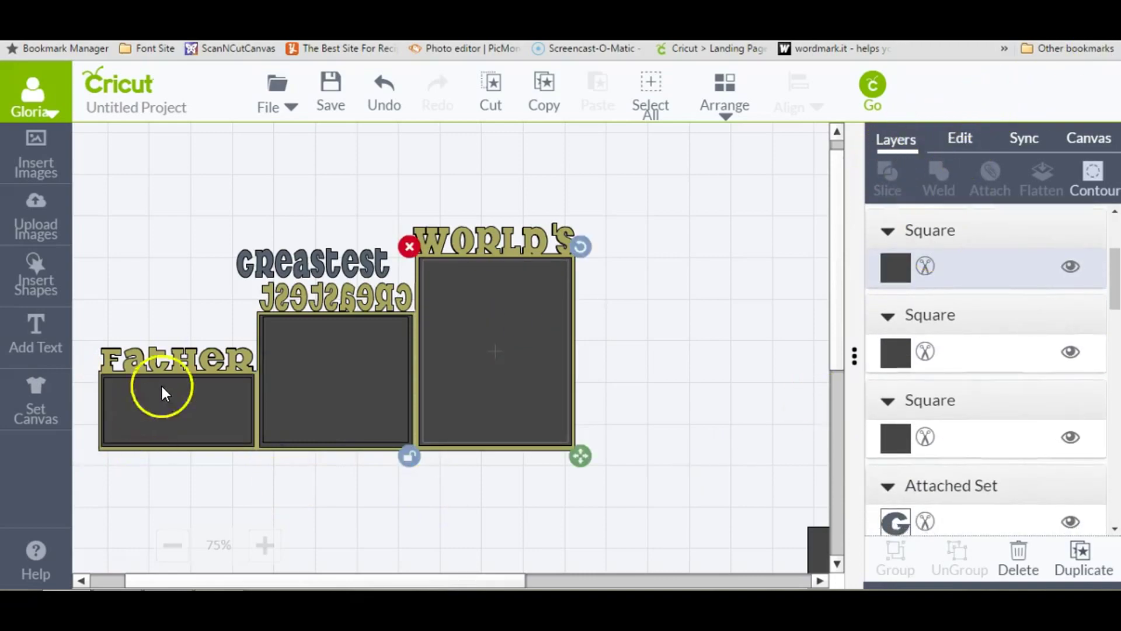
{"action": "left_click_drag", "start_coordinate": [299, 263], "coordinate": [320, 295]}
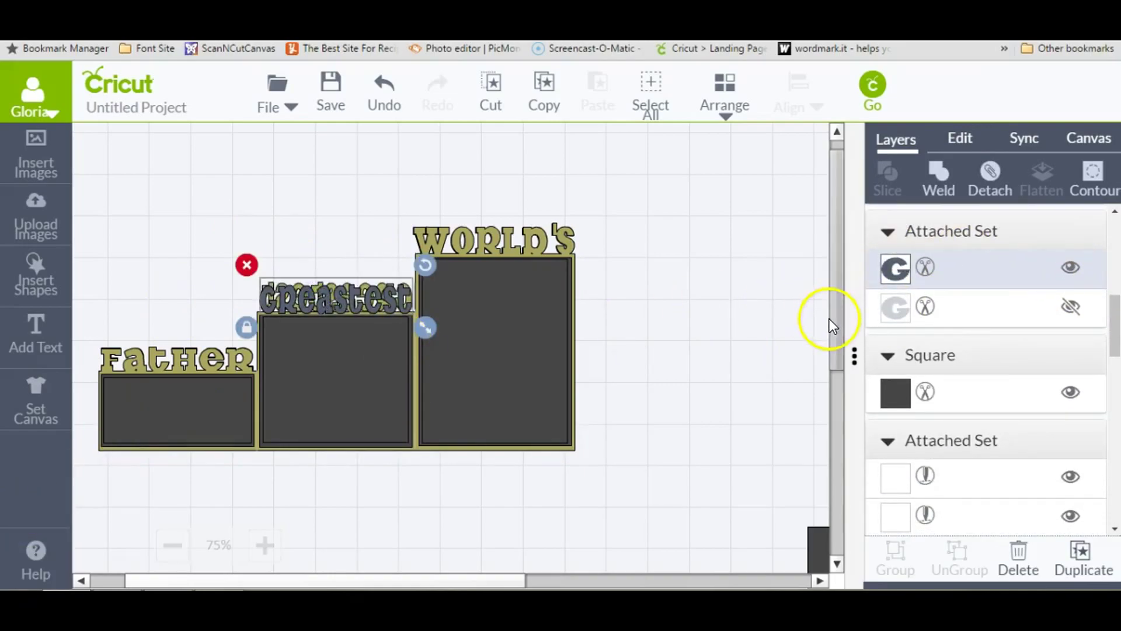